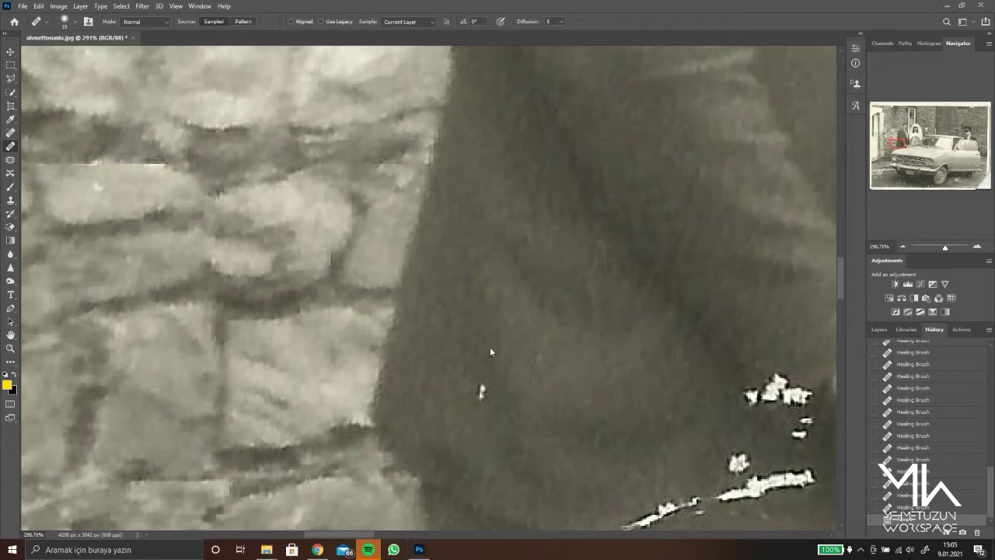
With the Patch Tool, patch out the car hood blemish and the spot beside the headlight rim
scroll(490, 352, "down", 3)
scroll(644, 317, "up", 5)
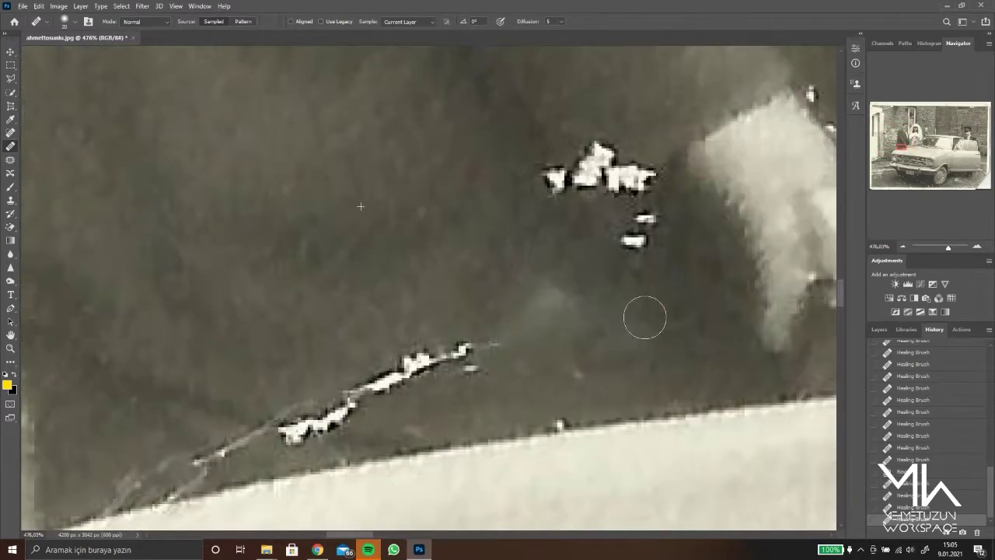
scroll(502, 244, "up", 2)
scroll(549, 311, "up", 2)
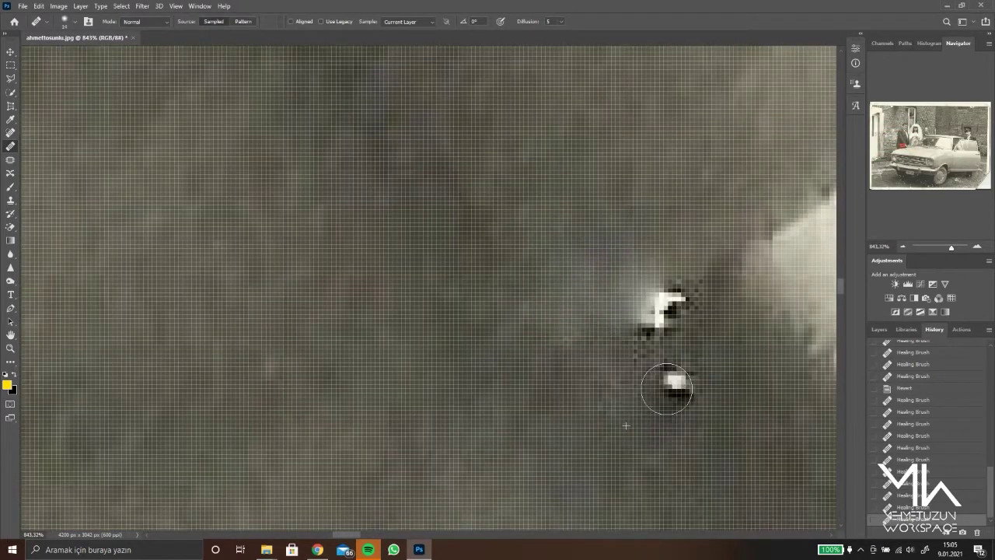
scroll(628, 288, "down", 4)
scroll(461, 391, "up", 2)
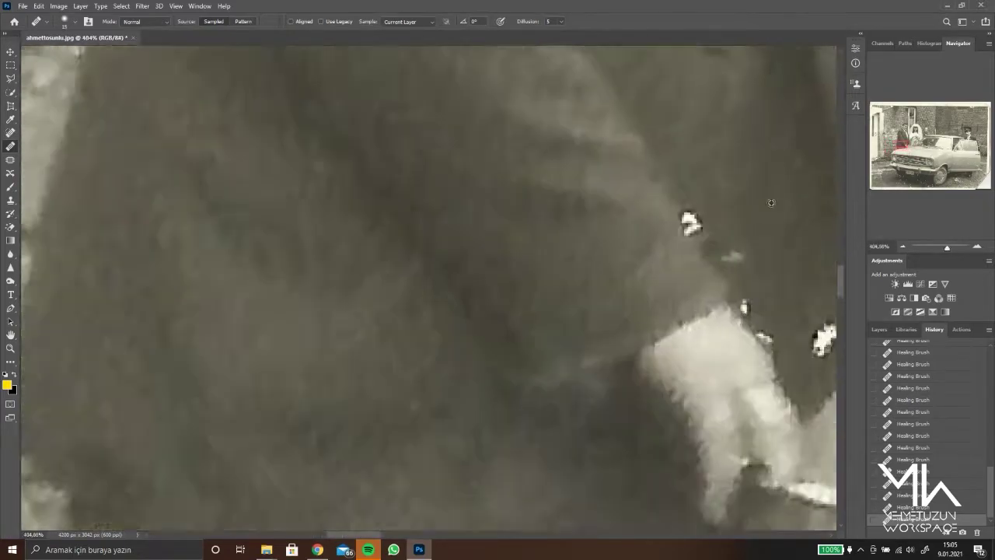
scroll(660, 256, "down", 3)
scroll(546, 312, "up", 2)
scroll(224, 245, "down", 1)
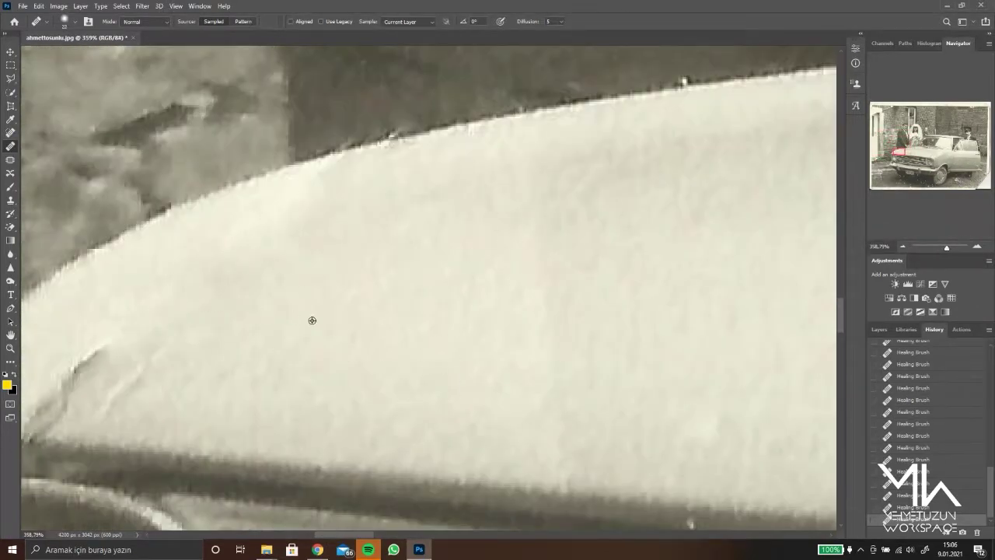
scroll(253, 332, "up", 2)
key("shift+j")
scroll(329, 312, "down", 1)
left_click_drag(322, 295, 200, 396)
left_click_drag(233, 349, 271, 349)
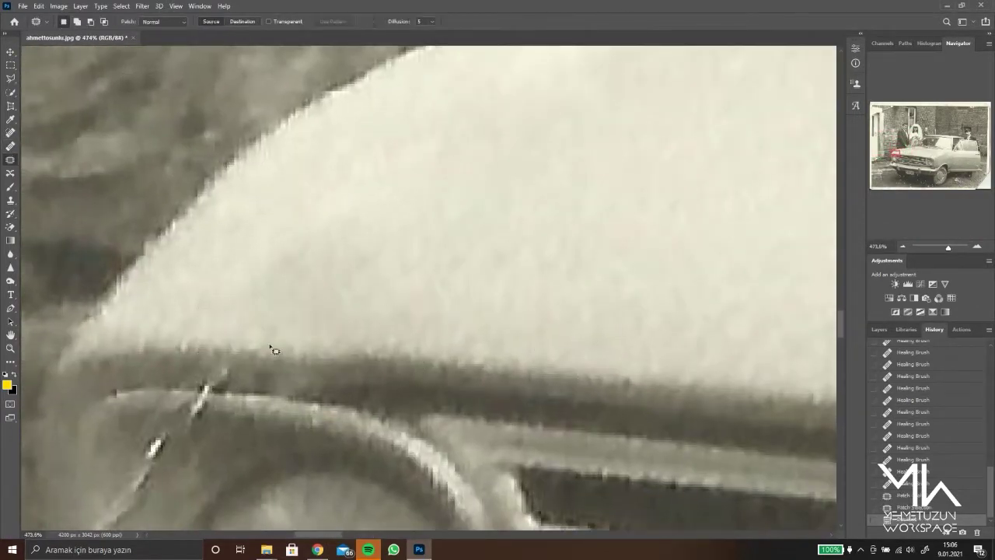
scroll(211, 367, "down", 3)
scroll(146, 414, "up", 5)
left_click_drag(269, 185, 287, 307)
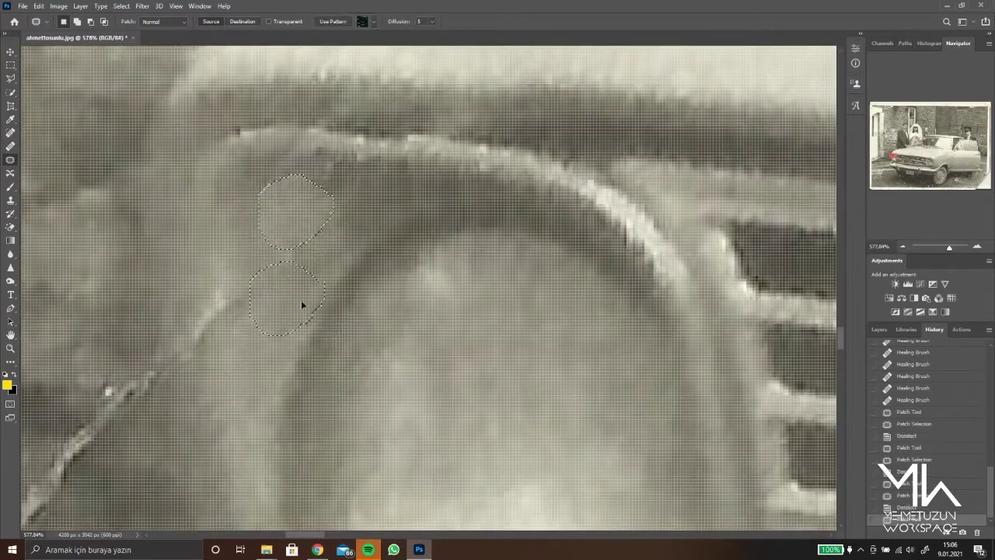
scroll(225, 252, "down", 3)
scroll(436, 198, "up", 4)
left_click_drag(455, 300, 438, 195)
Patch the white specks on the dark suit and the lapel fleck, then deselect
scroll(381, 220, "up", 1)
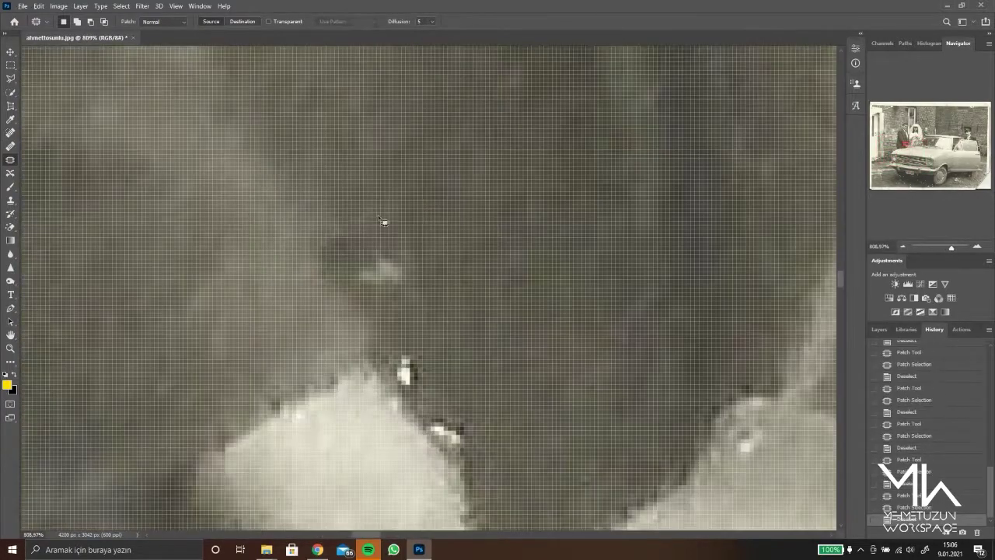
scroll(451, 394, "down", 3)
scroll(282, 165, "up", 1)
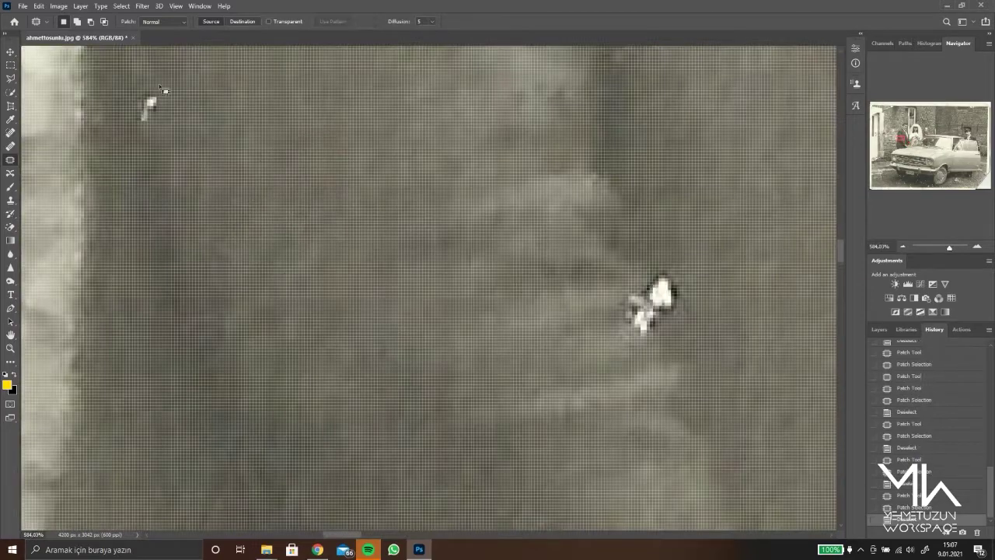
scroll(466, 189, "down", 1)
scroll(526, 253, "down", 2)
scroll(567, 289, "up", 2)
left_click_drag(653, 280, 660, 291)
scroll(557, 185, "down", 2)
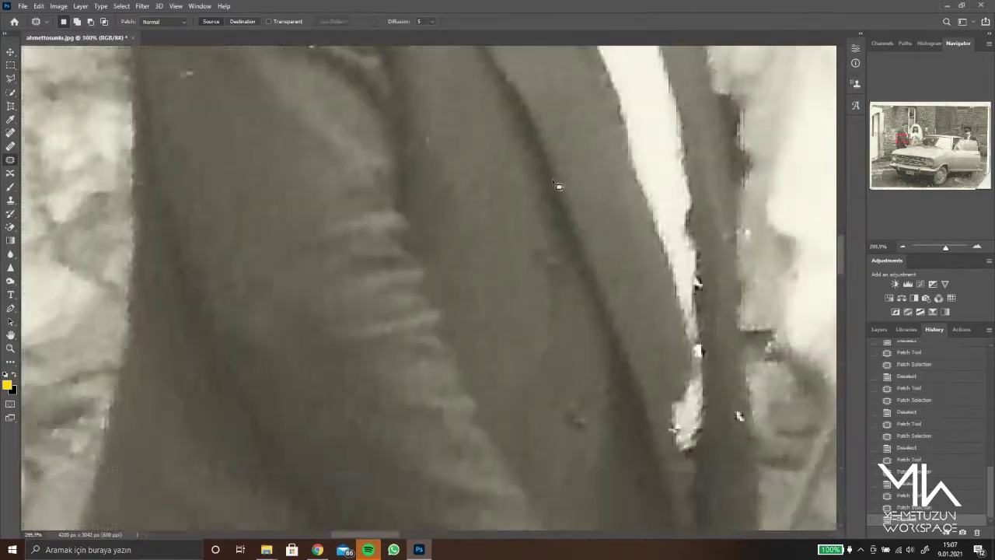
scroll(557, 186, "up", 2)
left_click_drag(344, 399, 293, 476)
scroll(166, 292, "down", 1)
scroll(105, 242, "down", 3)
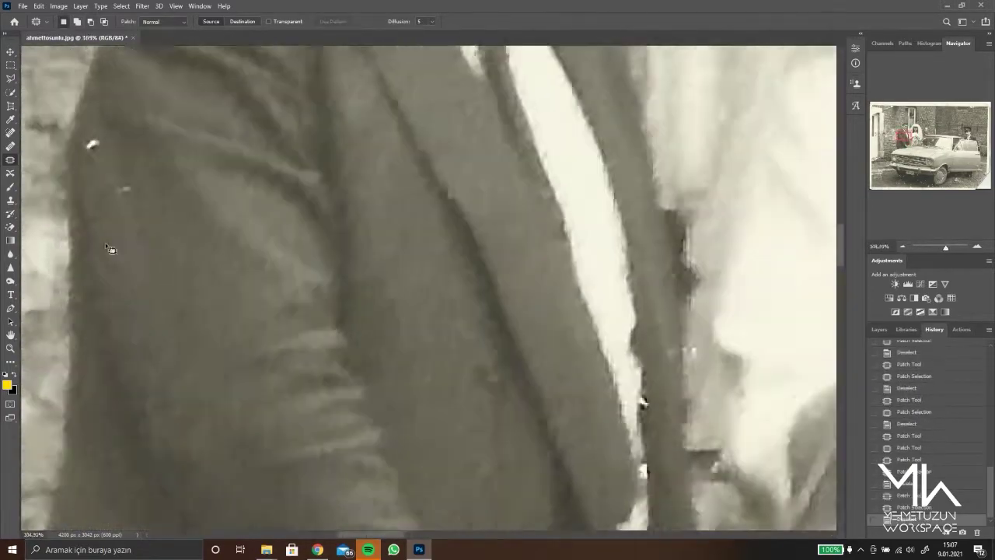
scroll(256, 166, "up", 2)
scroll(434, 382, "down", 3)
scroll(433, 382, "up", 2)
scroll(462, 325, "up", 3)
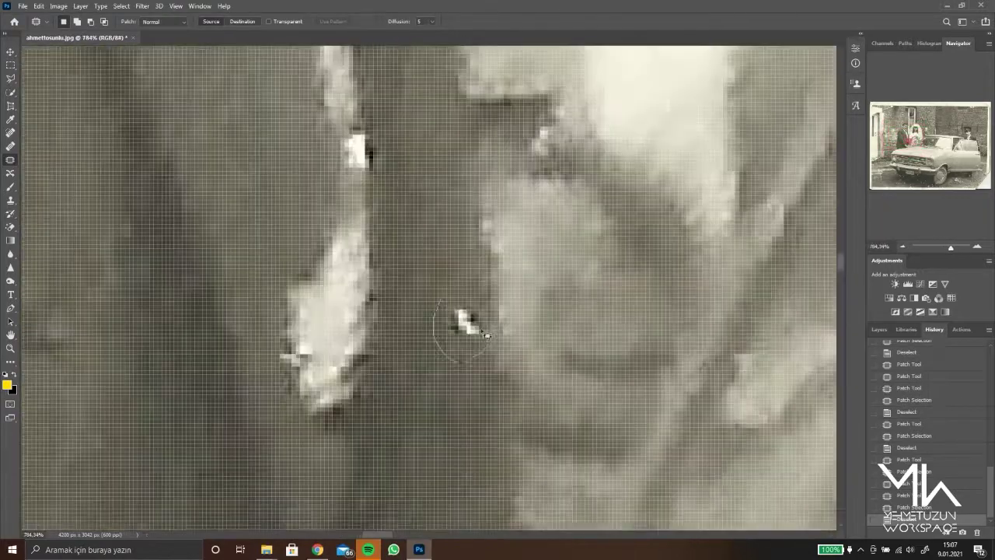
left_click_drag(380, 344, 391, 439)
scroll(391, 439, "up", 1)
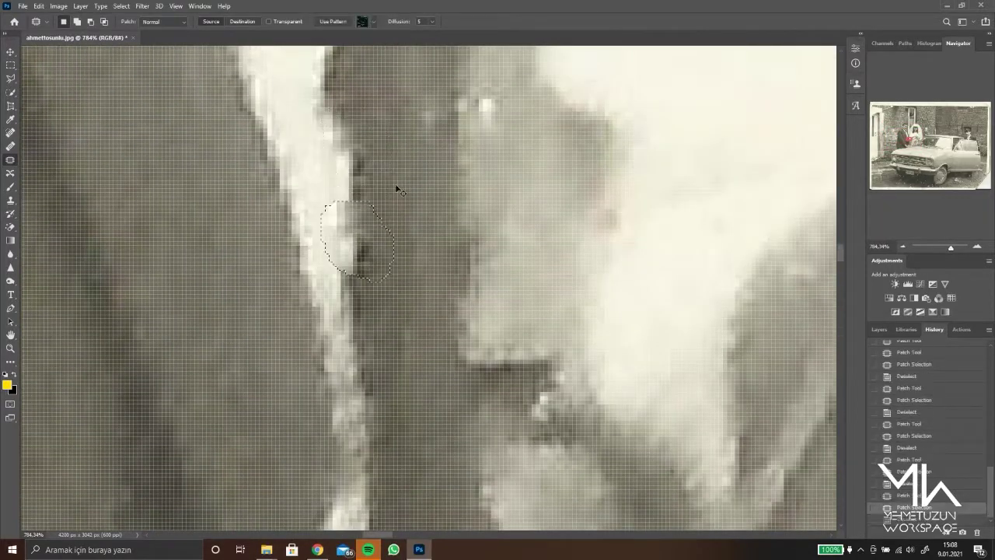
key("ctrl+d")
Clone sampled clean suit texture over the white specks with the Clone Stamp
left_click(10, 200)
scroll(422, 355, "down", 5)
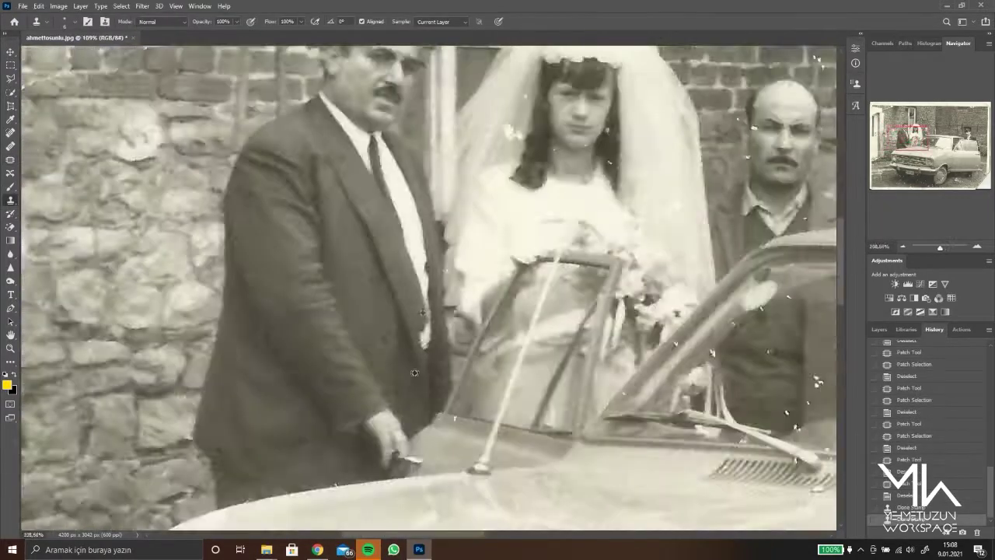
scroll(404, 311, "up", 1)
scroll(372, 255, "up", 3)
left_click(371, 255)
left_click_drag(371, 255, 395, 284)
scroll(395, 285, "down", 2)
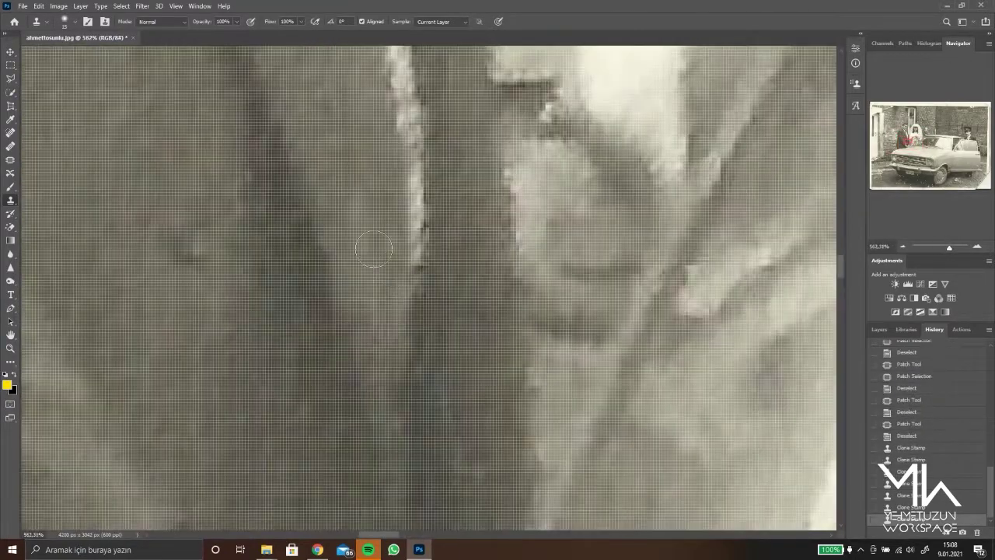
scroll(365, 225, "down", 3)
scroll(340, 163, "up", 1)
scroll(339, 163, "up", 5)
Heal the small white specks near and on the bride's dress with the Healing Brush
key("j")
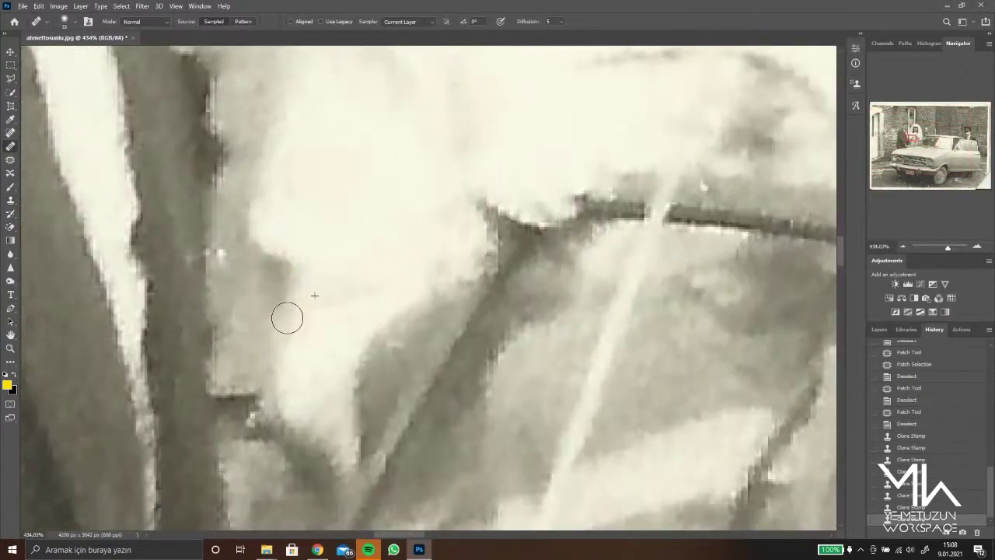
left_click(287, 316)
scroll(287, 315, "down", 2)
scroll(462, 182, "down", 3)
scroll(526, 283, "up", 5)
left_click(311, 171)
scroll(358, 300, "up", 2)
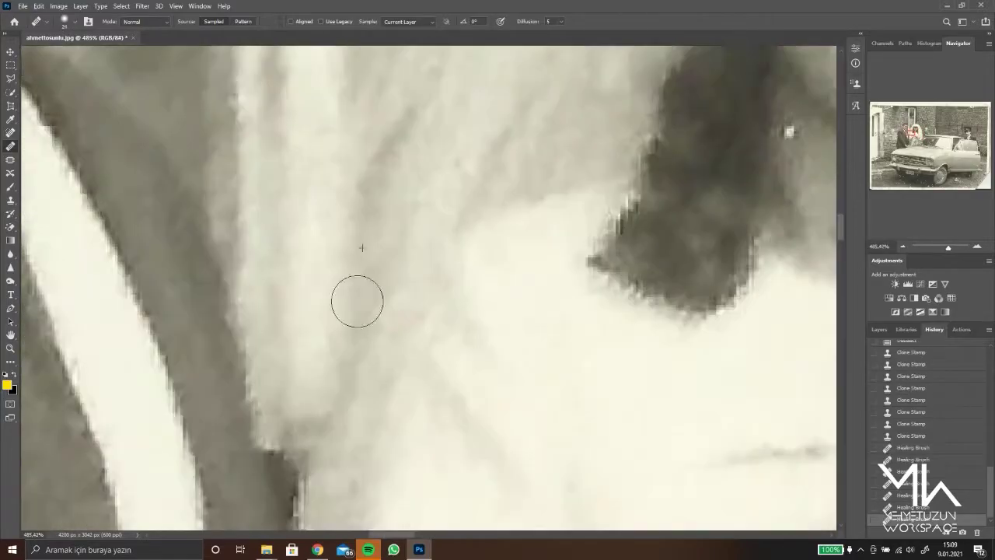
scroll(357, 300, "down", 5)
scroll(466, 320, "up", 6)
scroll(221, 184, "down", 2)
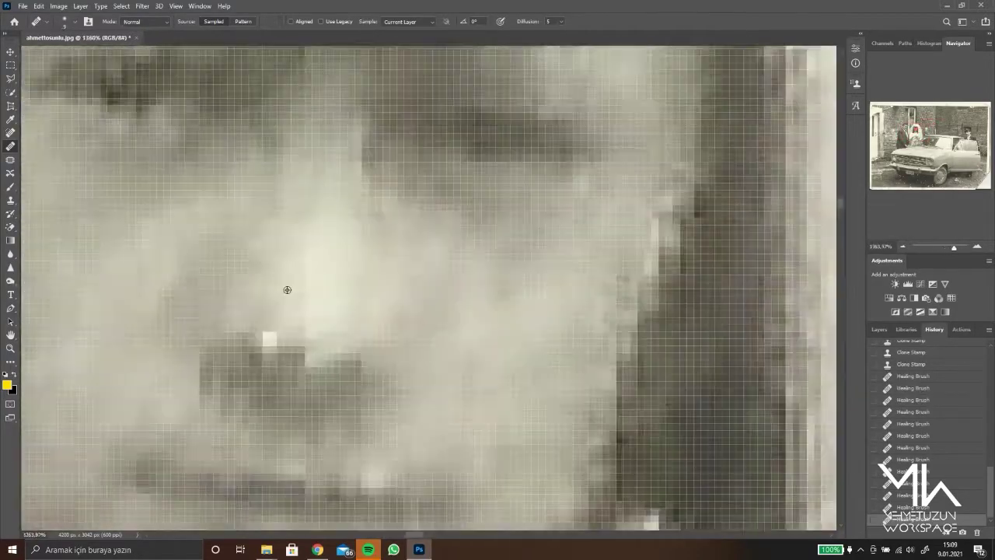
scroll(285, 289, "down", 3)
scroll(264, 327, "down", 2)
scroll(250, 350, "up", 3)
scroll(250, 350, "up", 2)
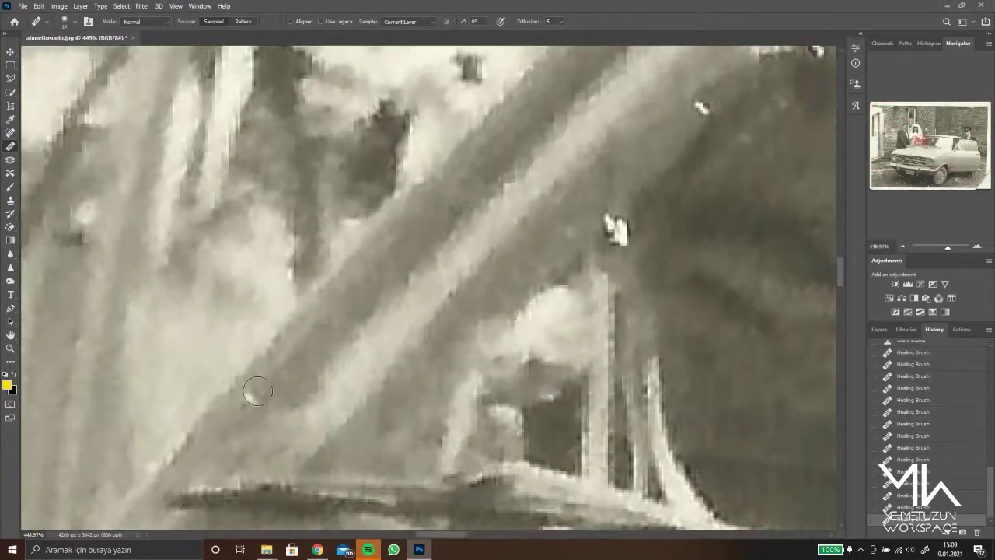
scroll(558, 251, "down", 4)
scroll(558, 252, "down", 1)
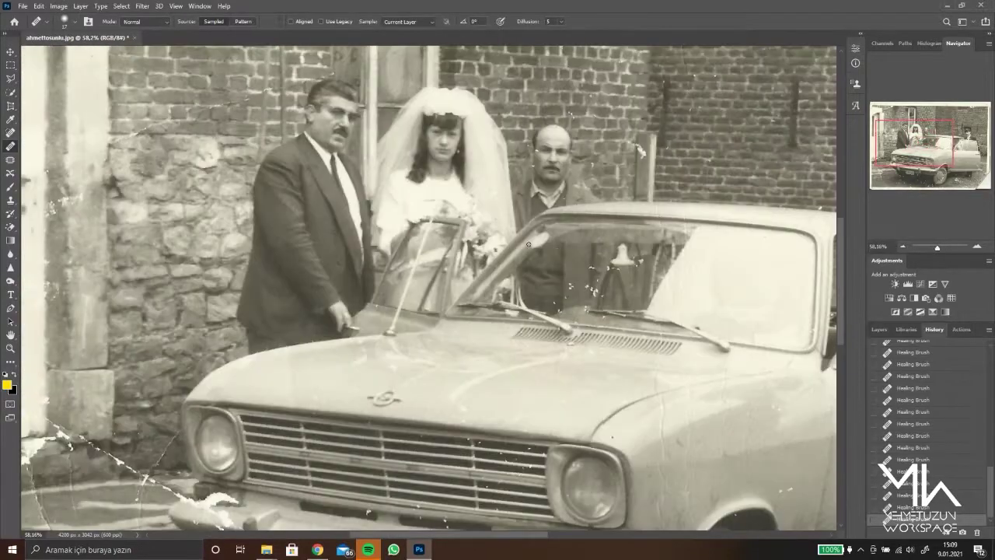
scroll(528, 244, "up", 5)
scroll(466, 233, "down", 2)
scroll(400, 205, "up", 2)
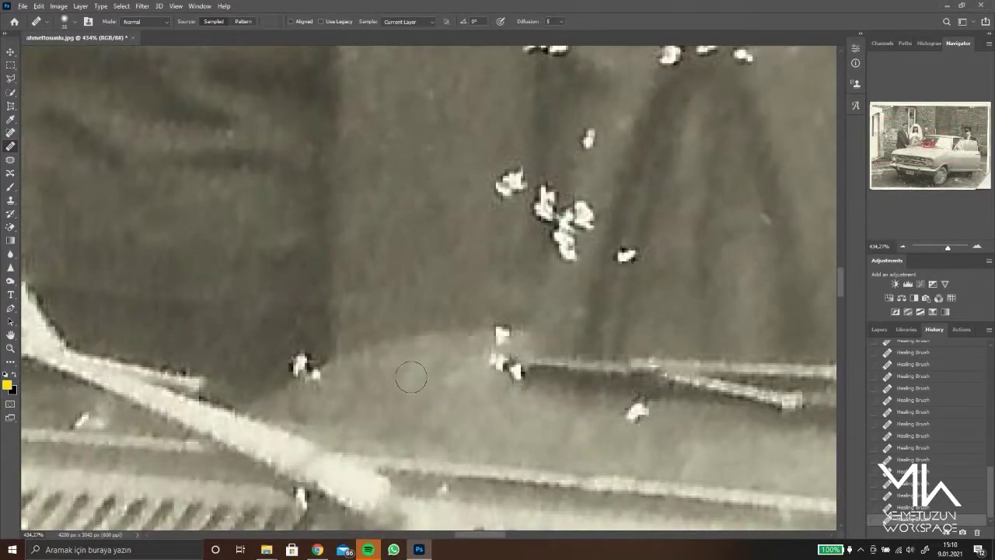
scroll(411, 377, "down", 2)
scroll(485, 327, "up", 2)
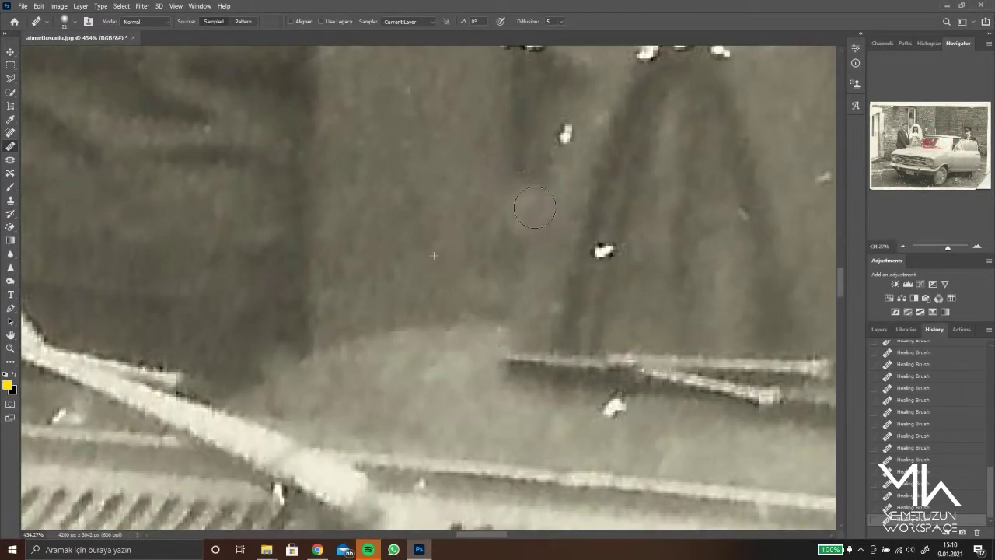
scroll(612, 235, "down", 2)
scroll(633, 262, "up", 3)
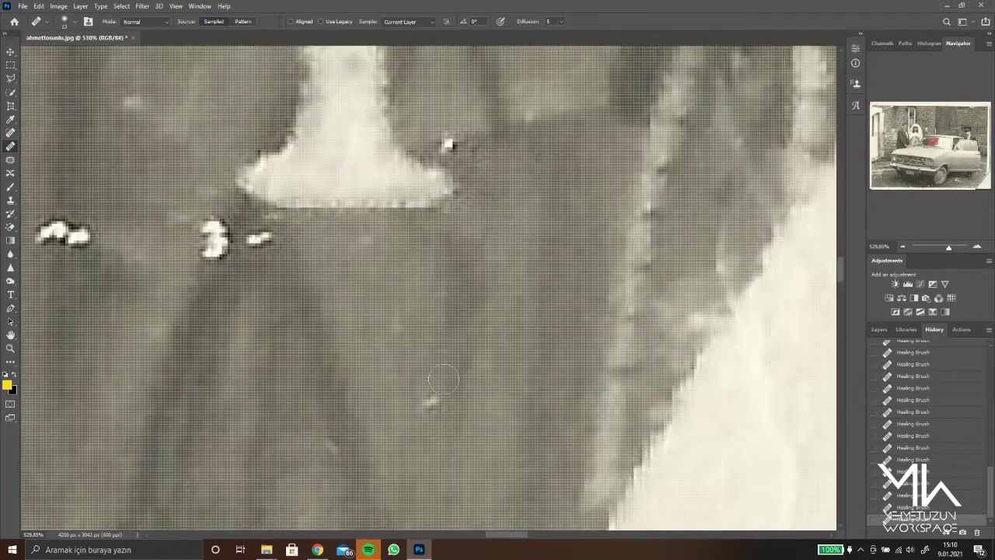
scroll(229, 265, "left", 3)
scroll(415, 201, "down", 2)
scroll(415, 201, "up", 2)
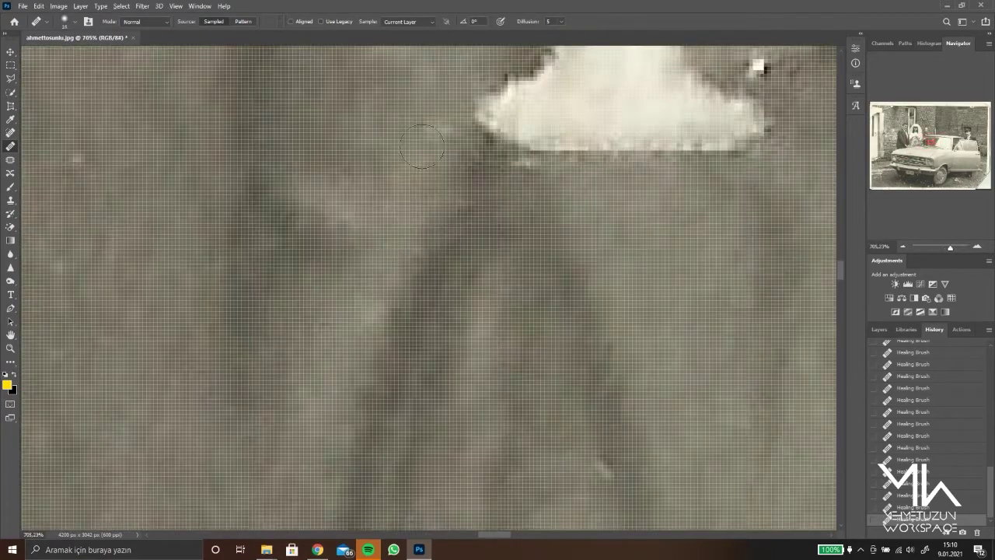
scroll(361, 204, "down", 2)
scroll(361, 204, "down", 2)
scroll(506, 314, "up", 3)
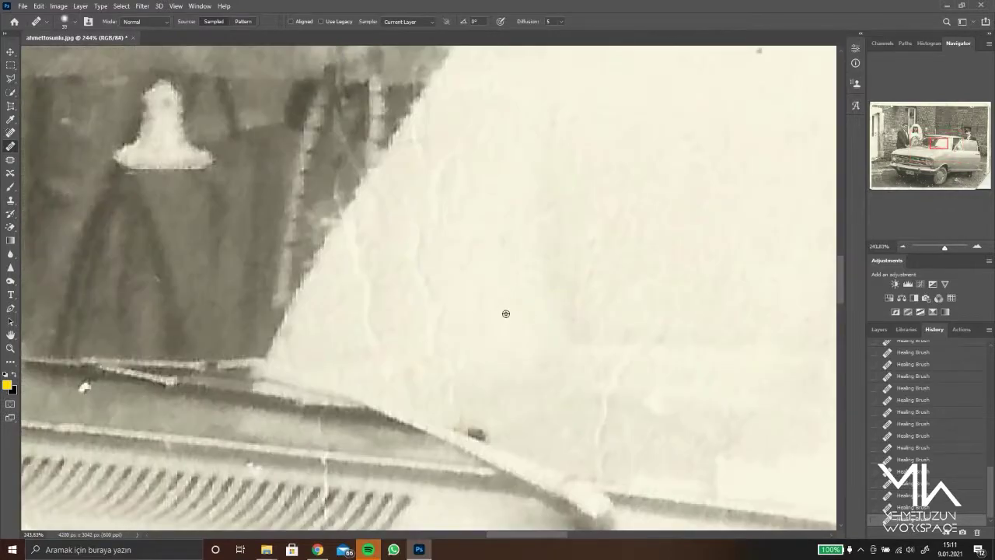
scroll(398, 183, "down", 1)
scroll(426, 282, "down", 2)
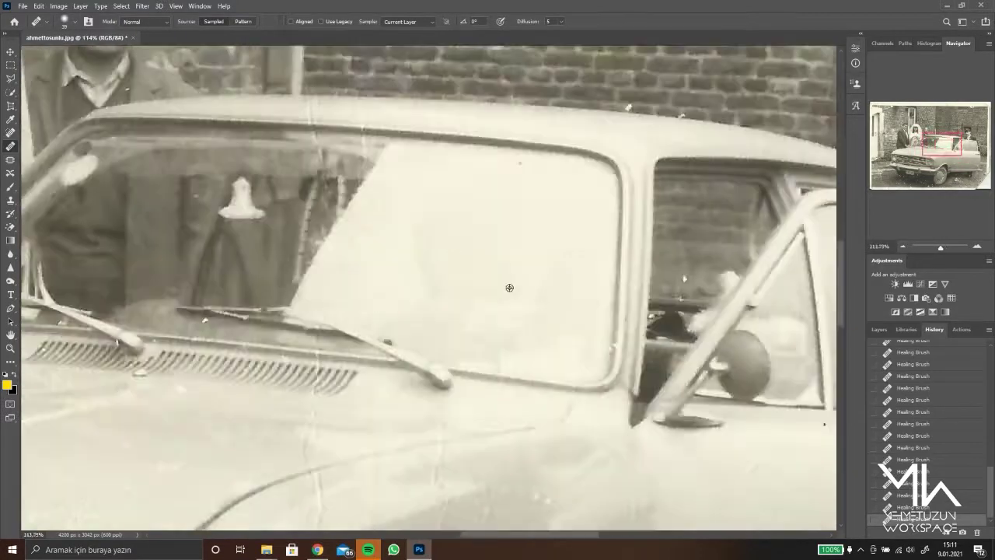
scroll(325, 146, "up", 4)
scroll(398, 191, "down", 3)
scroll(372, 304, "up", 1)
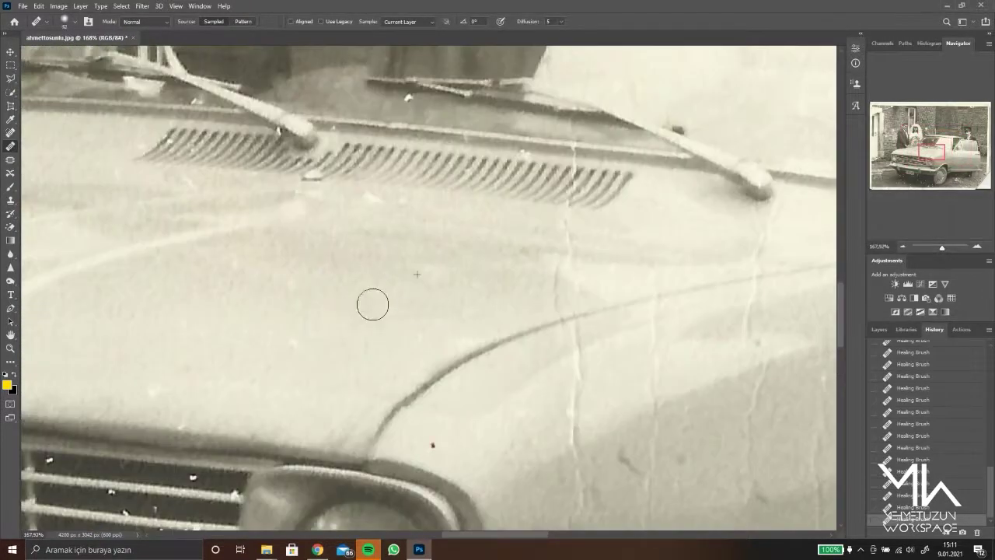
scroll(544, 179, "up", 2)
Patch the flaws across and near the car's hood vents with the Patch Tool
scroll(544, 180, "up", 2)
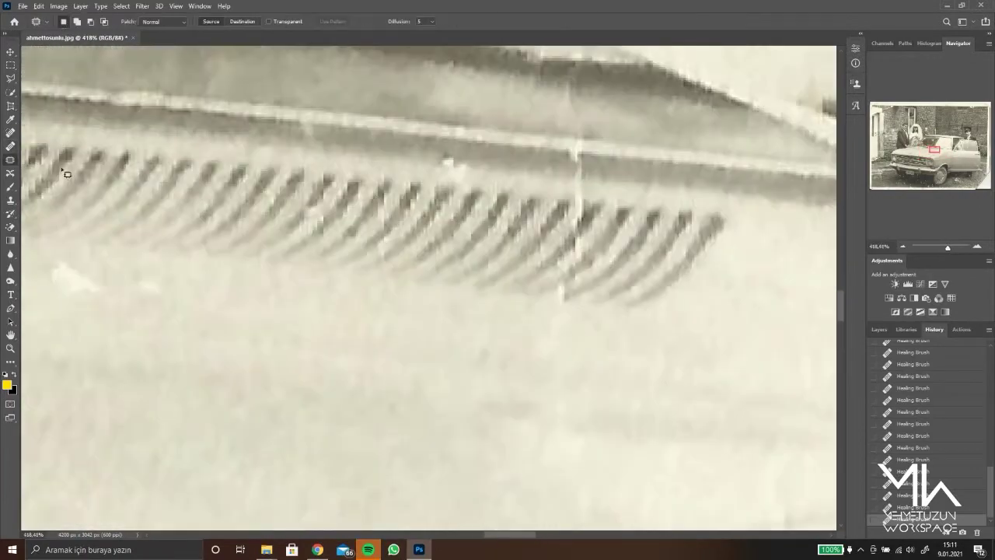
key("shift+j")
left_click_drag(554, 193, 518, 257)
left_click_drag(381, 169, 410, 245)
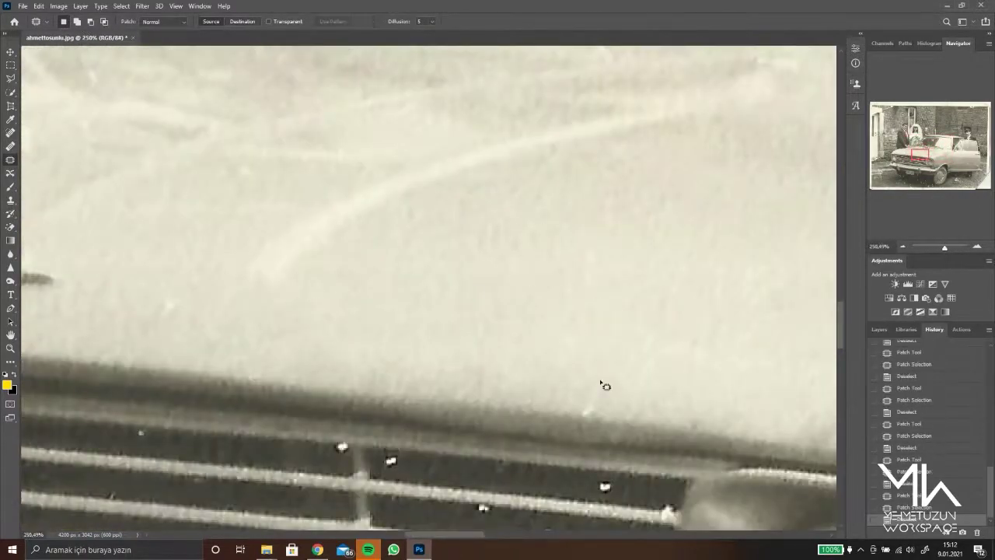
scroll(378, 318, "down", 5)
scroll(280, 314, "down", 3)
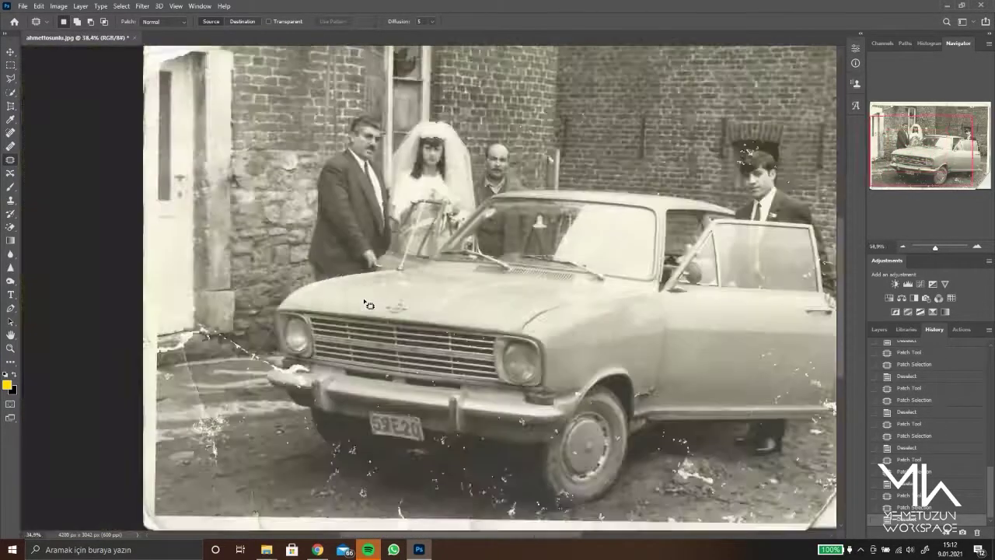
scroll(455, 249, "up", 5)
scroll(580, 373, "down", 4)
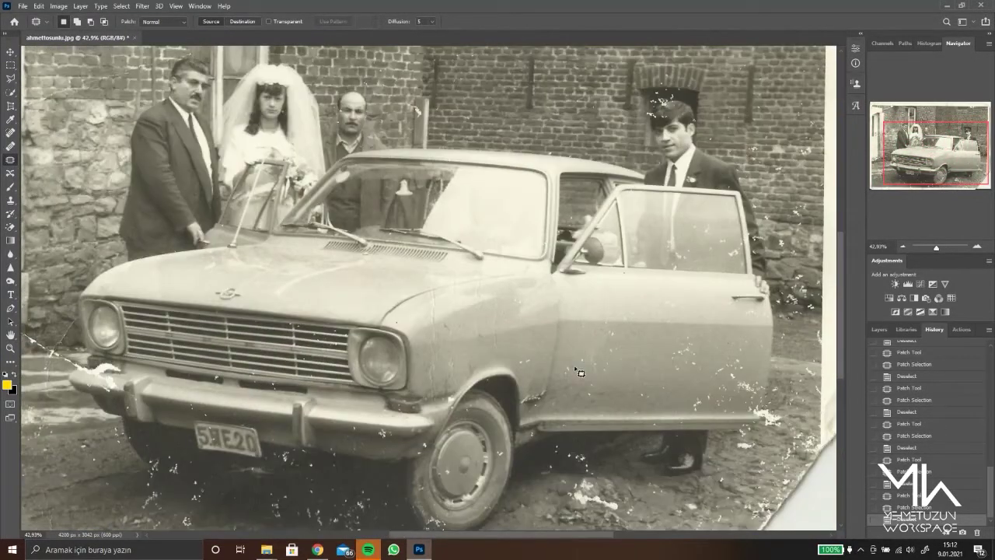
scroll(363, 397, "down", 3)
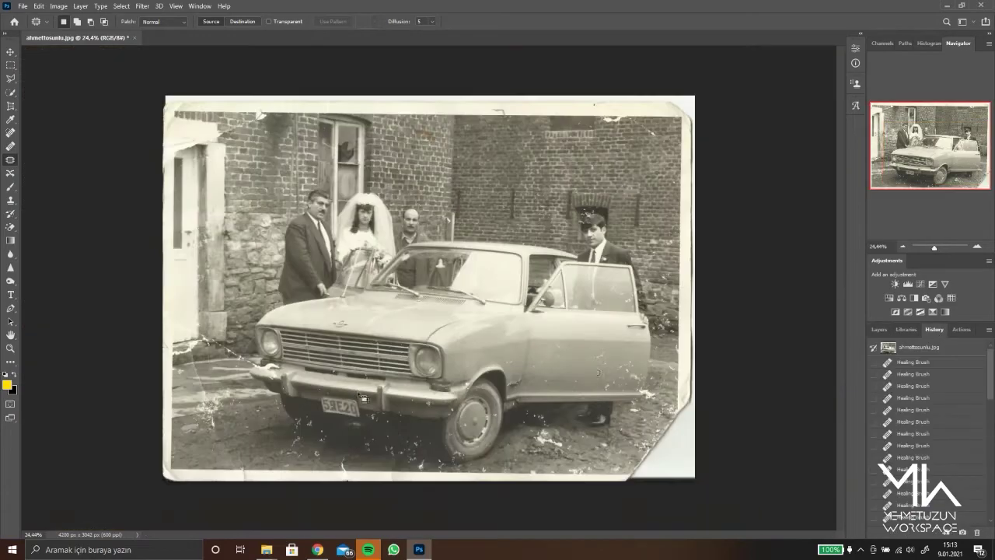
scroll(362, 398, "up", 3)
scroll(537, 199, "up", 3)
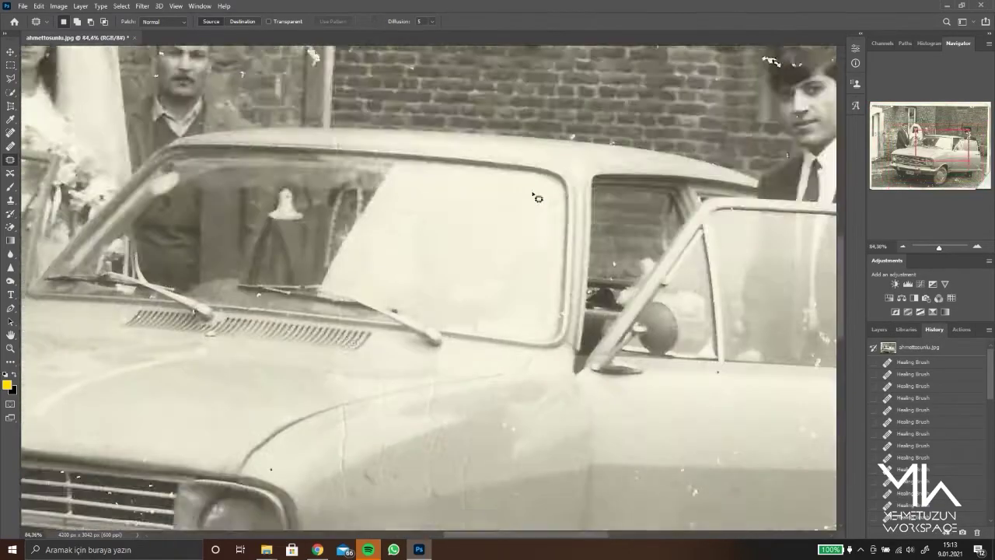
scroll(352, 199, "up", 5)
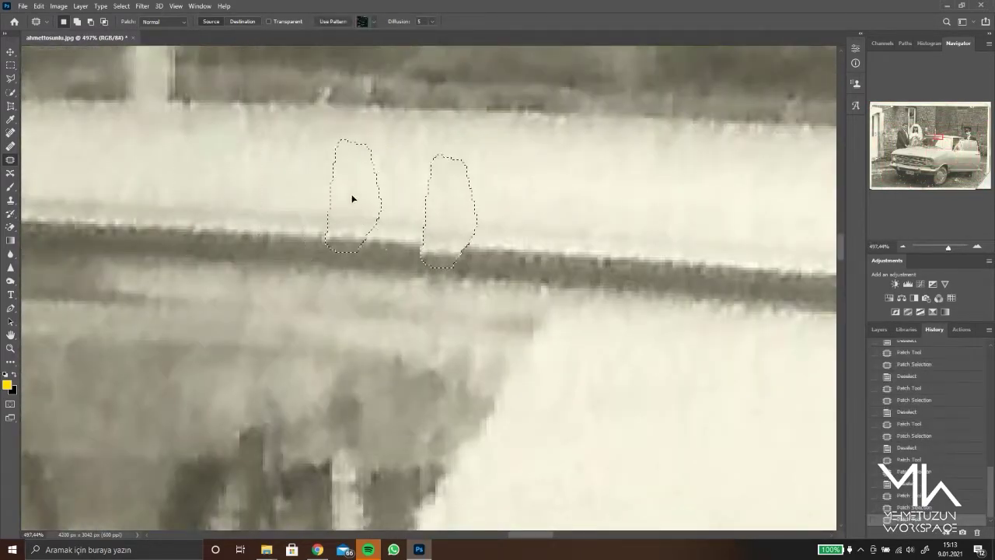
scroll(251, 340, "down", 5)
scroll(393, 289, "up", 3)
Patch the crease on the car door and the blemish on the fender
left_click_drag(408, 154, 426, 192)
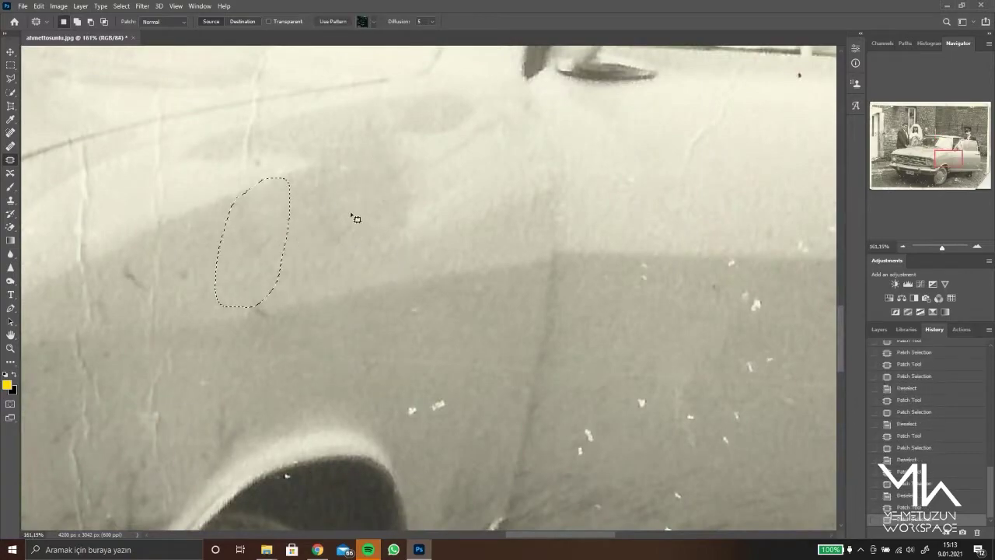
key("ctrl+d")
scroll(311, 249, "down", 3)
scroll(469, 225, "up", 3)
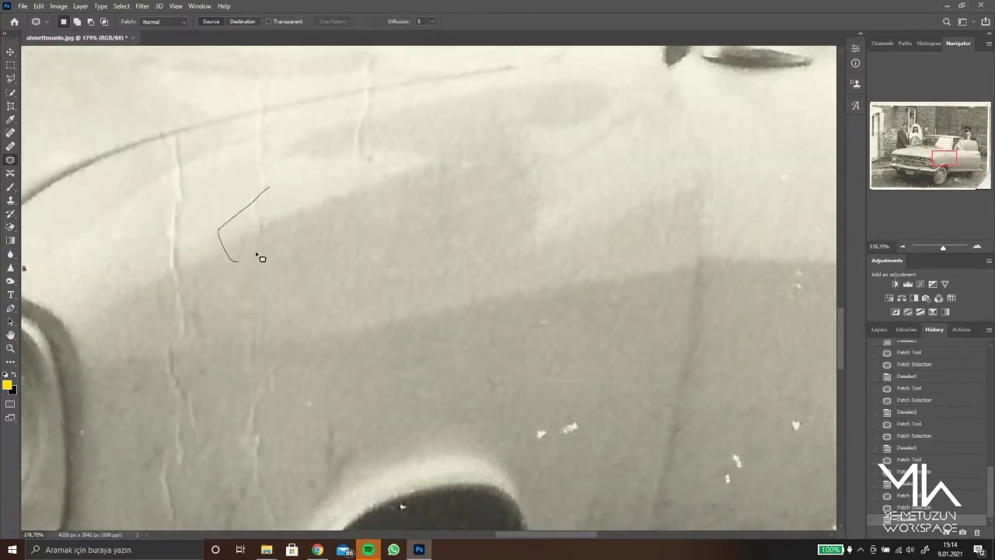
left_click_drag(257, 256, 280, 190)
scroll(351, 244, "down", 3)
scroll(350, 244, "down", 1)
scroll(465, 201, "up", 4)
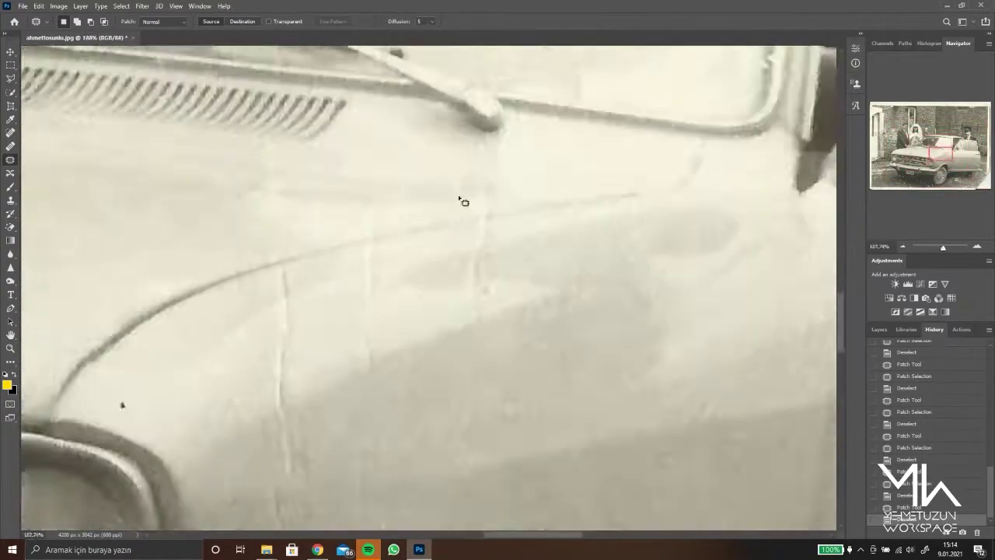
scroll(464, 202, "up", 2)
key("j")
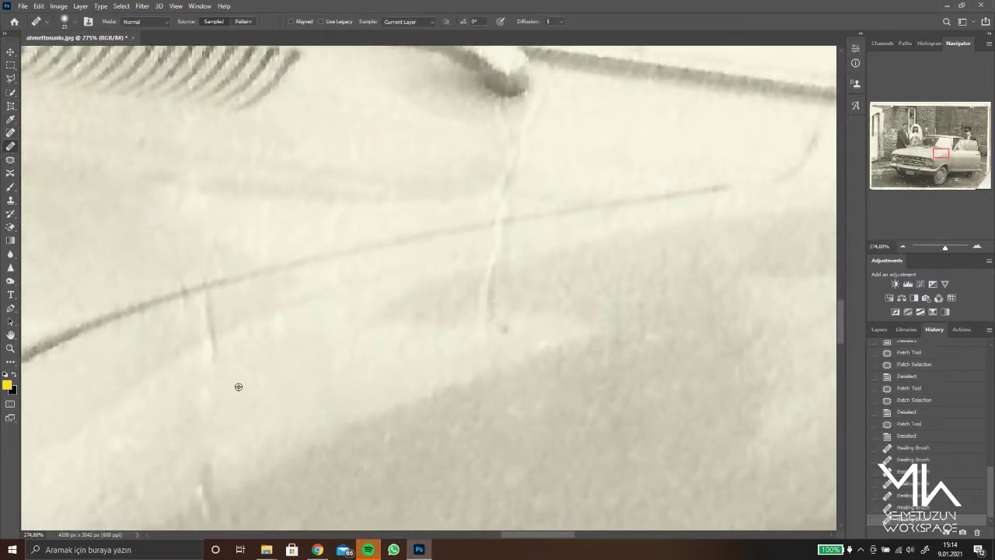
Heal the crease line on the car hood, then inspect the fender and door for marks
left_click(148, 302)
scroll(390, 322, "down", 1)
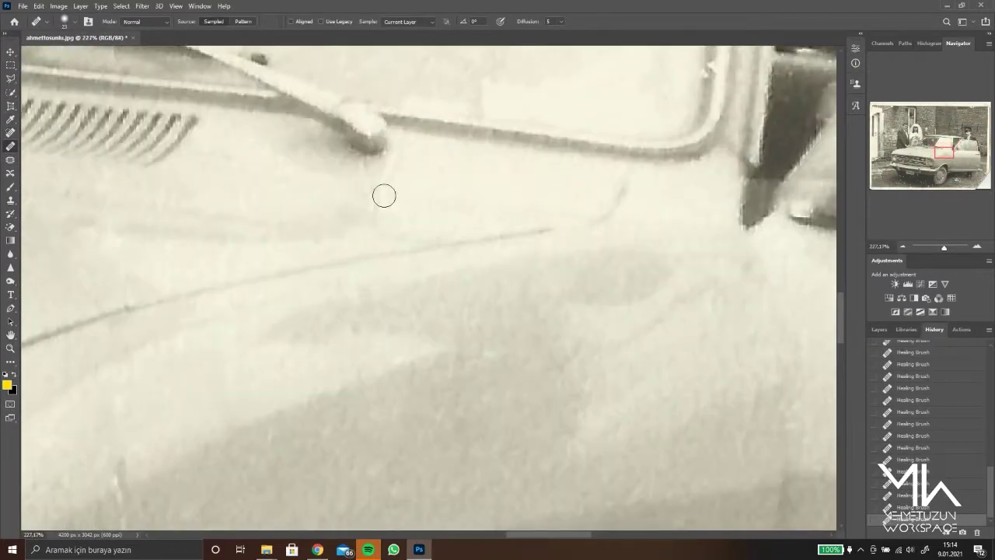
scroll(353, 347, "down", 3)
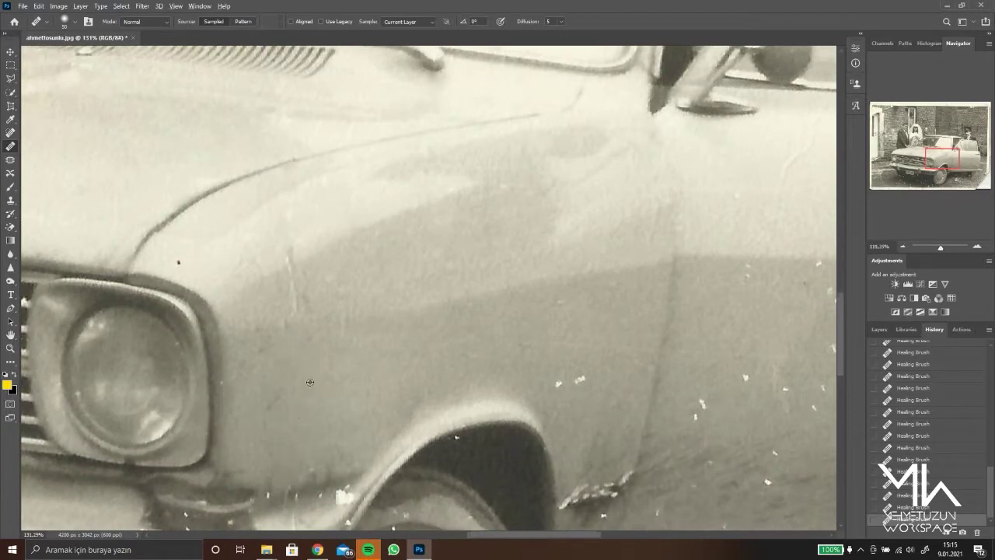
scroll(310, 382, "up", 2)
scroll(681, 320, "down", 2)
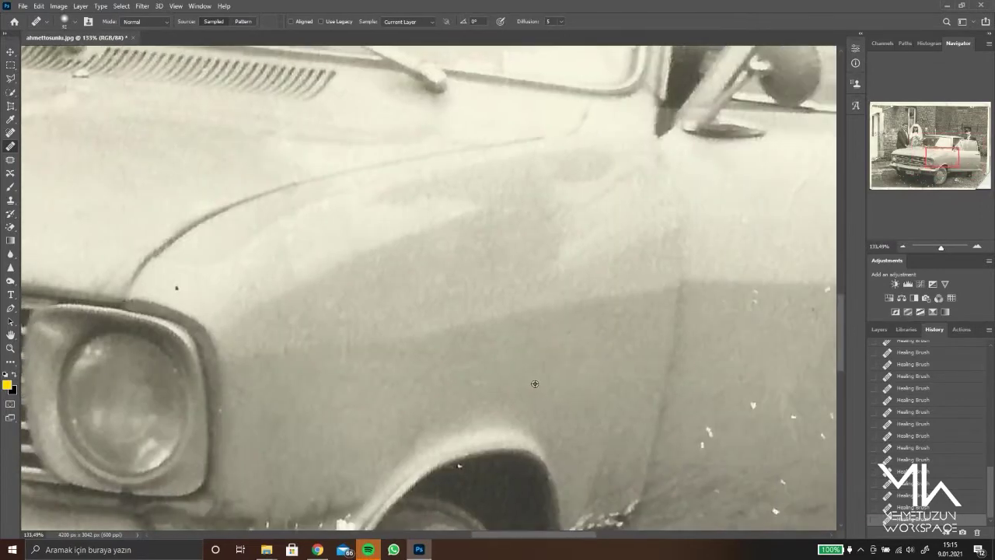
scroll(466, 319, "down", 3)
scroll(252, 316, "up", 4)
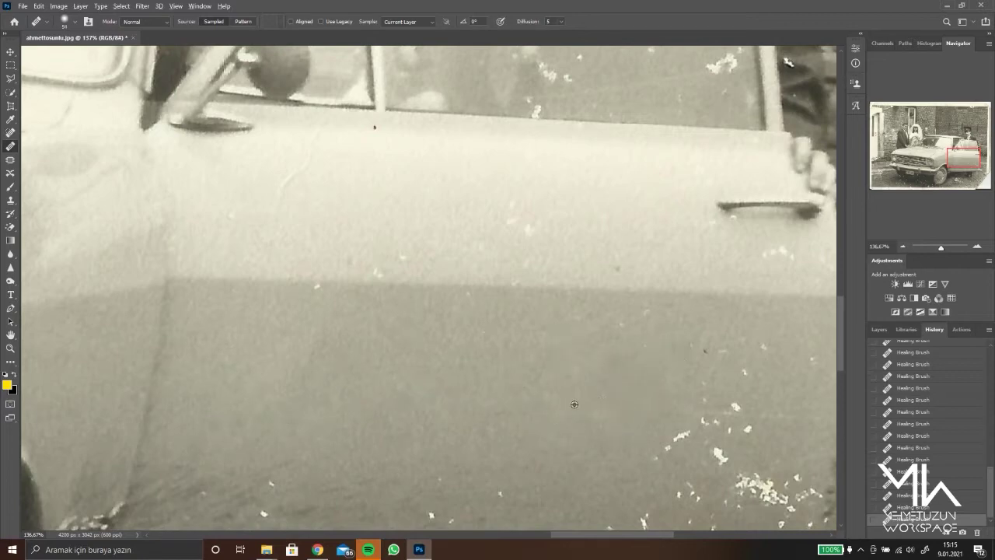
scroll(574, 404, "right", 1)
scroll(607, 332, "down", 2)
scroll(607, 332, "right", 3)
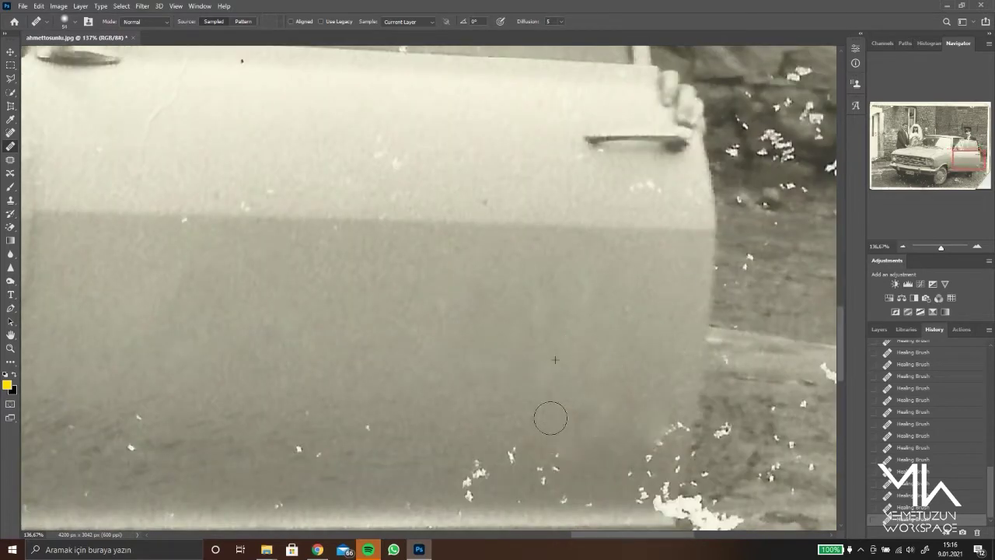
scroll(309, 430, "down", 3)
scroll(312, 259, "up", 4)
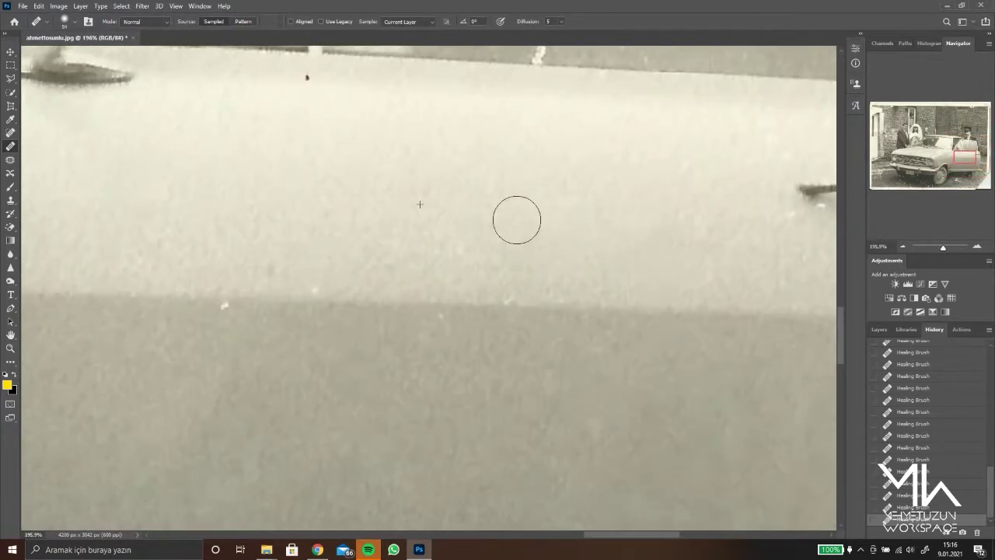
scroll(355, 178, "up", 2)
scroll(355, 178, "down", 3)
scroll(357, 276, "up", 3)
scroll(489, 371, "up", 1)
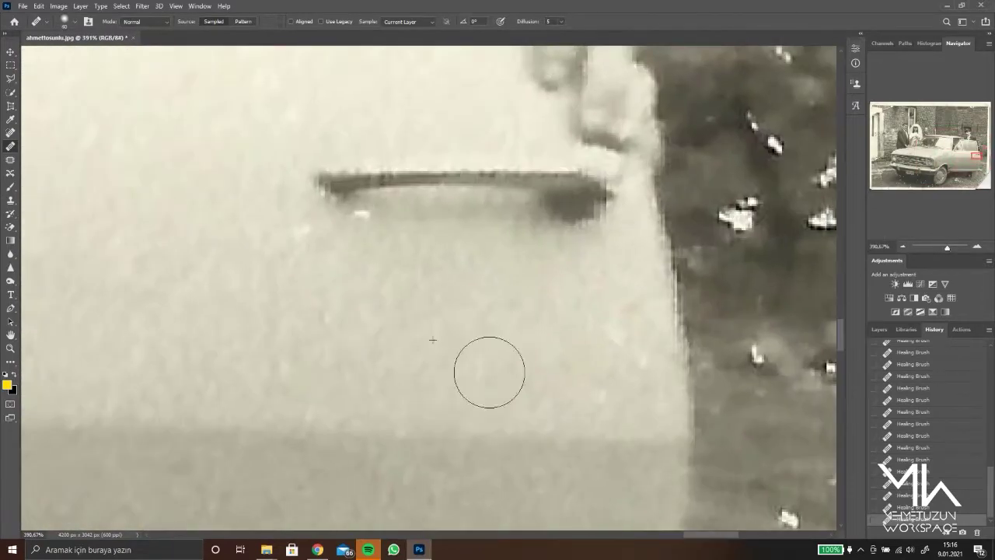
scroll(489, 372, "down", 2)
scroll(489, 372, "down", 2)
scroll(267, 337, "up", 5)
scroll(160, 423, "down", 2)
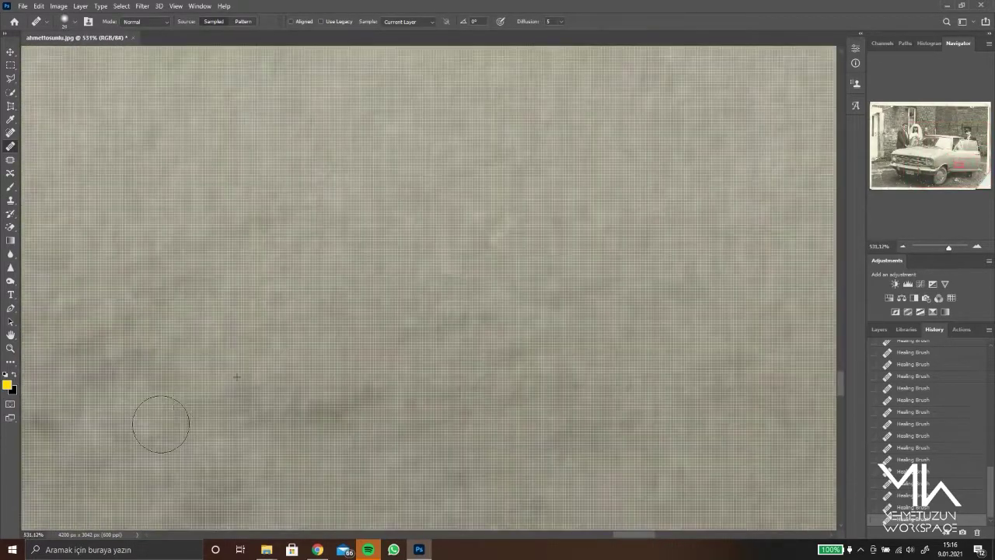
scroll(617, 355, "down", 2)
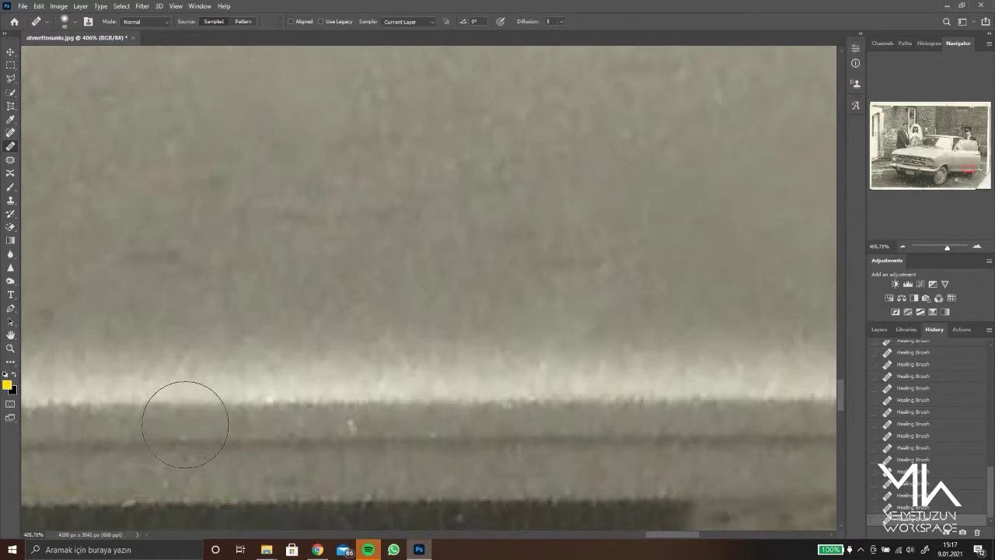
scroll(185, 425, "down", 3)
scroll(360, 278, "up", 2)
scroll(358, 393, "up", 1)
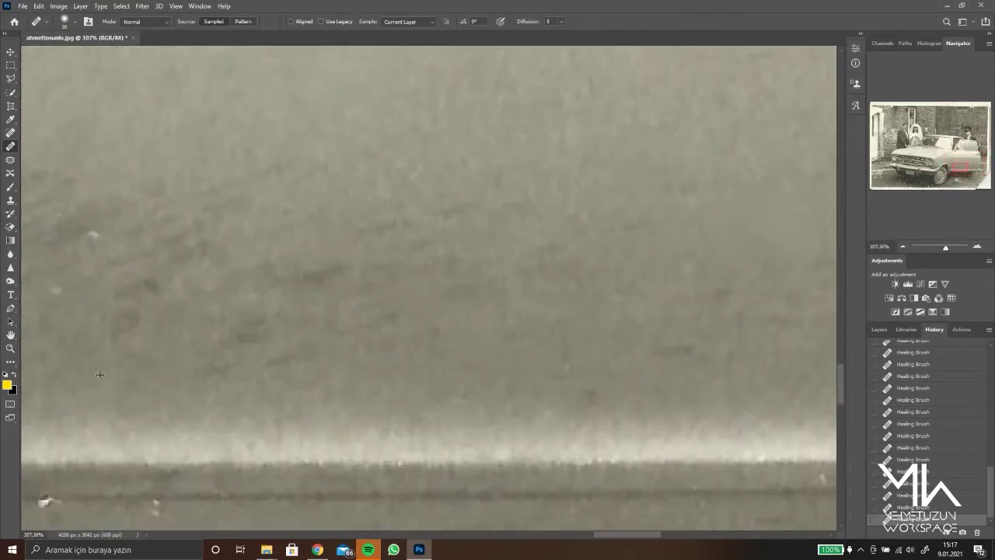
scroll(99, 374, "down", 3)
scroll(108, 342, "up", 2)
scroll(116, 306, "down", 2)
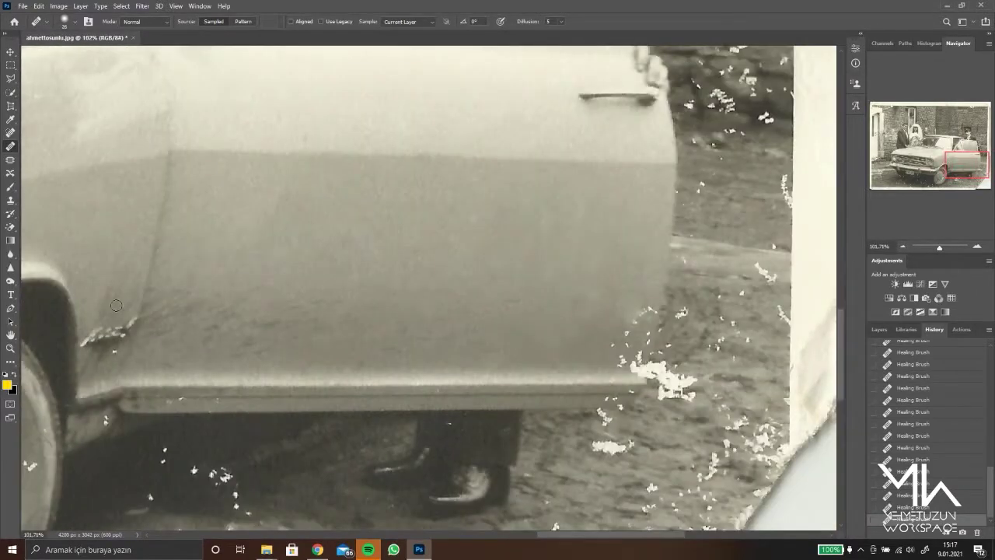
scroll(116, 306, "up", 3)
scroll(155, 338, "down", 1)
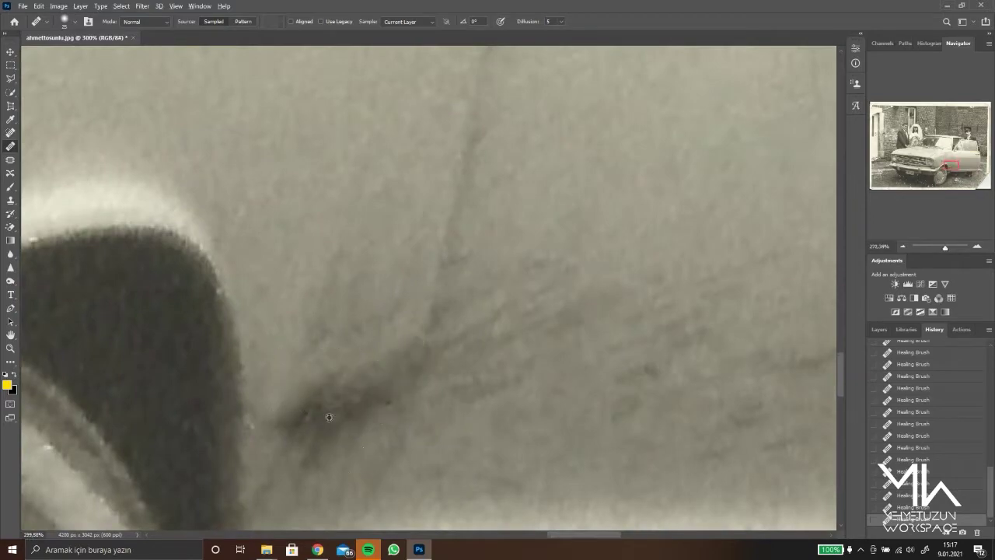
scroll(329, 418, "down", 3)
scroll(328, 417, "up", 2)
scroll(329, 418, "up", 1)
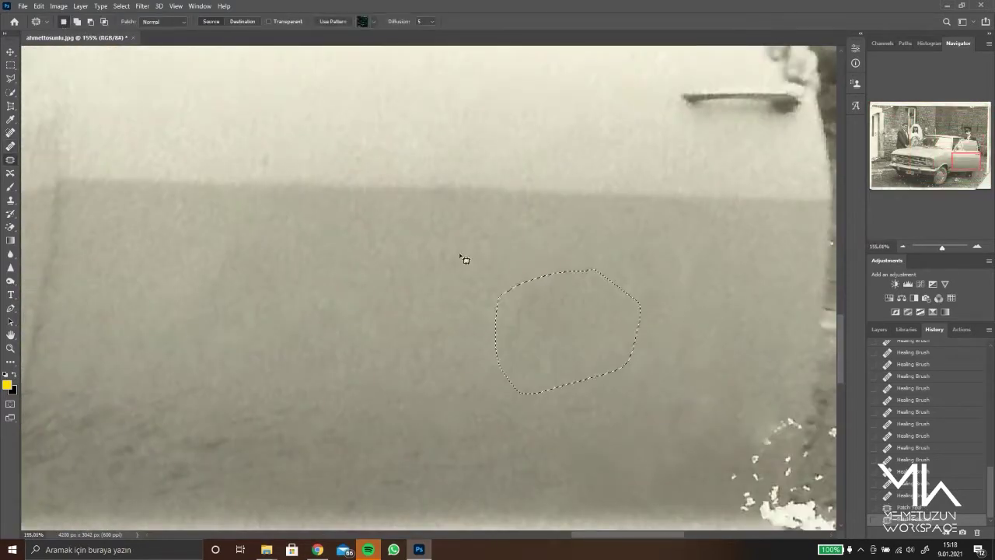
Clone Stamp over the white specks on the ground beside the car door
scroll(620, 408, "down", 3)
scroll(482, 366, "up", 3)
scroll(544, 296, "down", 5)
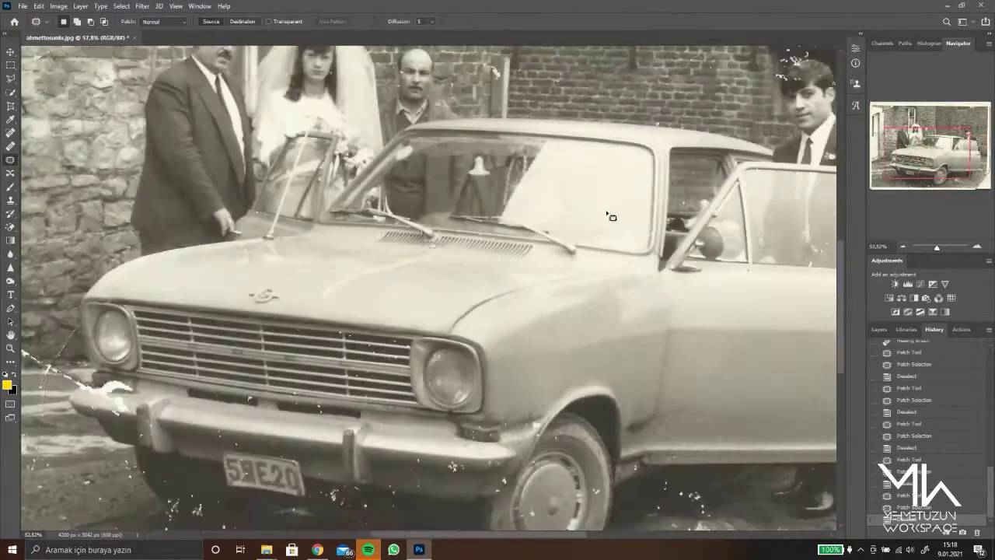
scroll(759, 371, "up", 3)
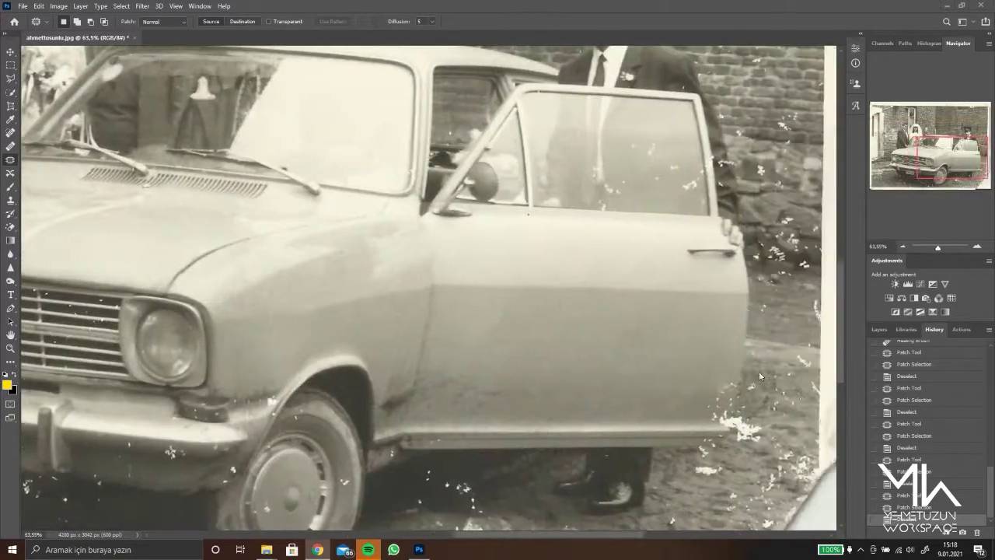
scroll(759, 371, "up", 3)
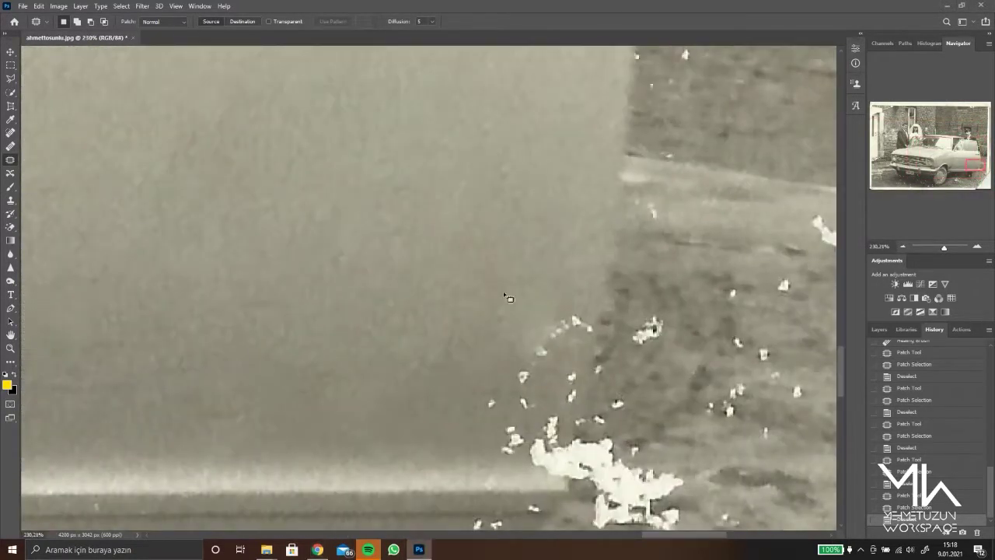
left_click_drag(504, 409, 544, 456)
scroll(544, 456, "down", 2)
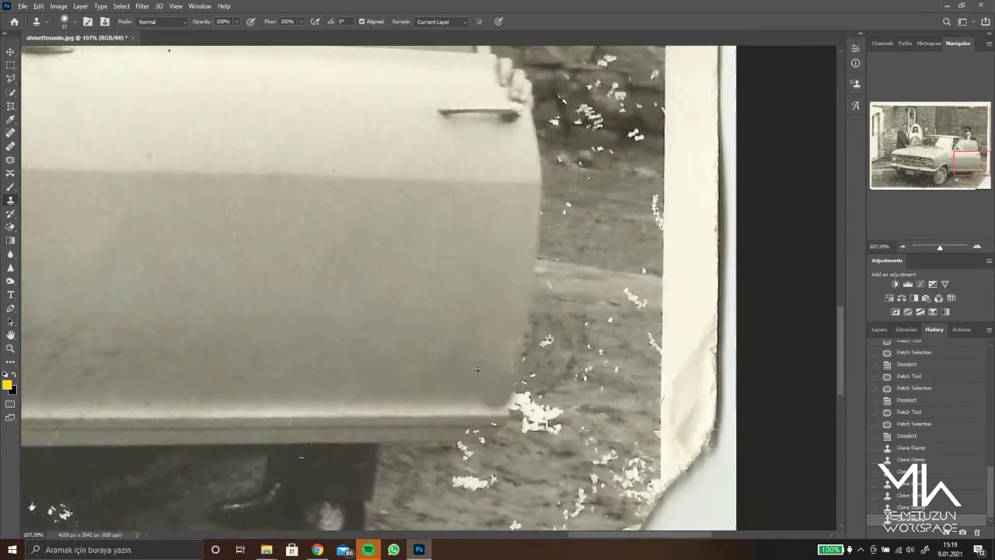
scroll(513, 435, "up", 3)
Heal away the large white blob behind the door, then zoom out to fit
key("j")
mouse_move(591, 334)
left_mouse_down()
mouse_move(633, 278)
mouse_move(572, 179)
left_mouse_up()
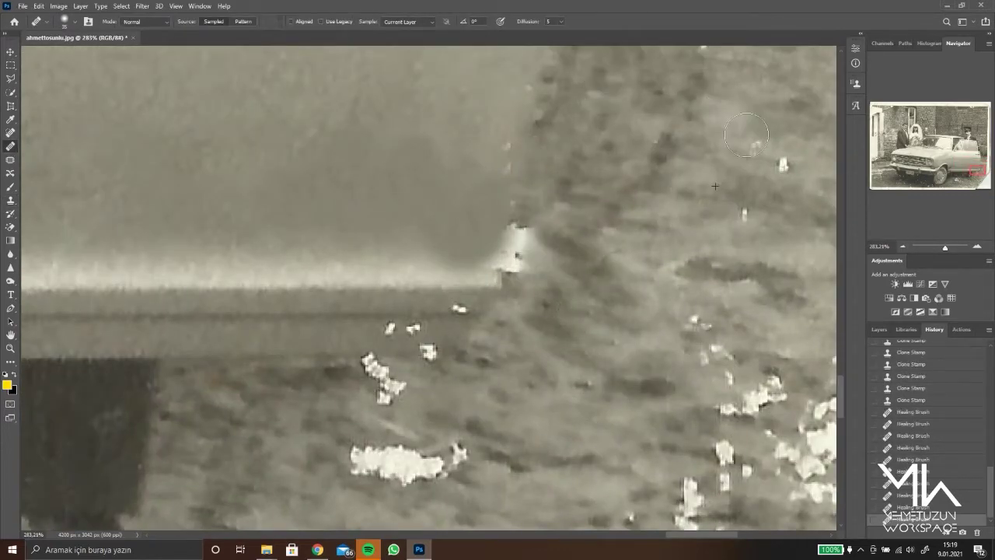
scroll(655, 210, "down", 2)
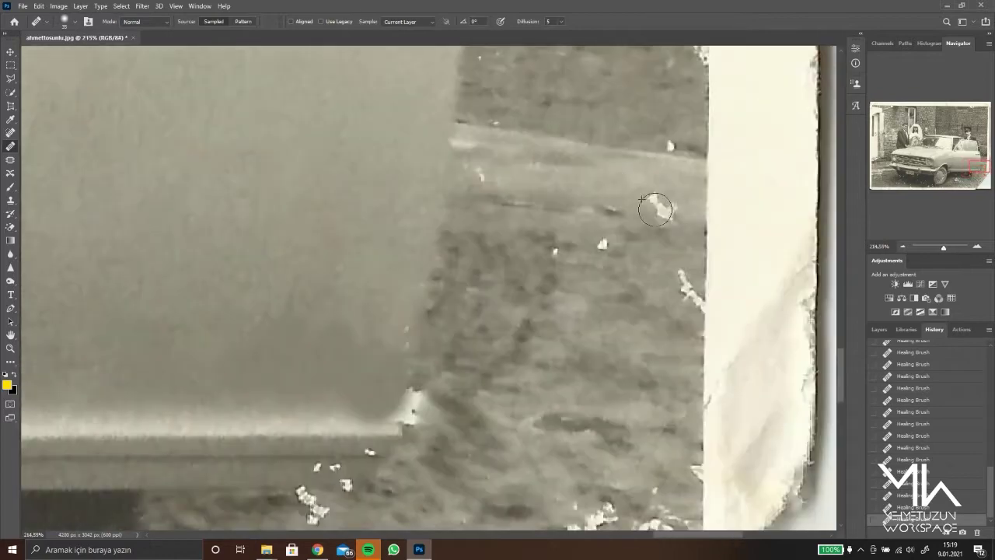
scroll(600, 262, "down", 8)
scroll(601, 283, "down", 6)
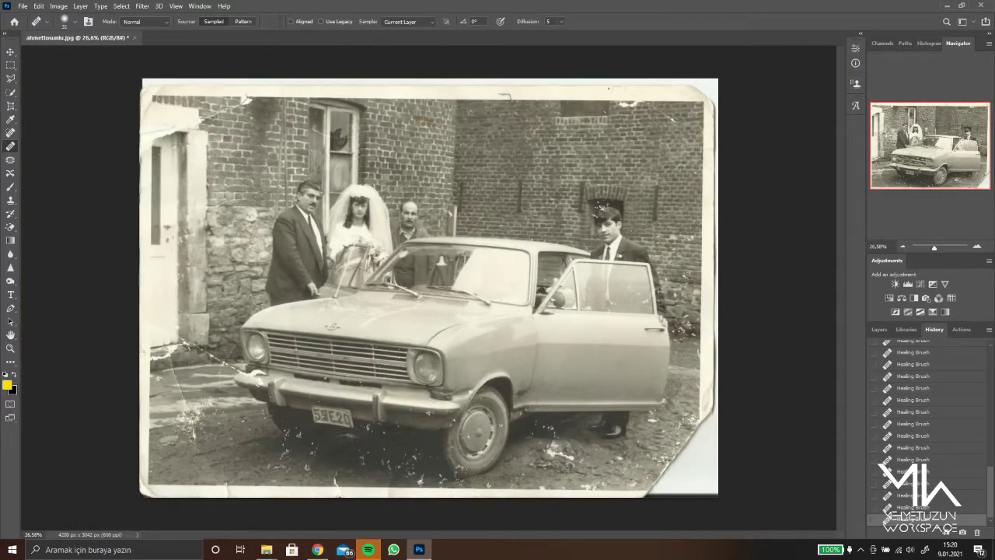
Zoom in on the licence plate and Healing Brush its white specks and dust marks
scroll(439, 373, "up", 12)
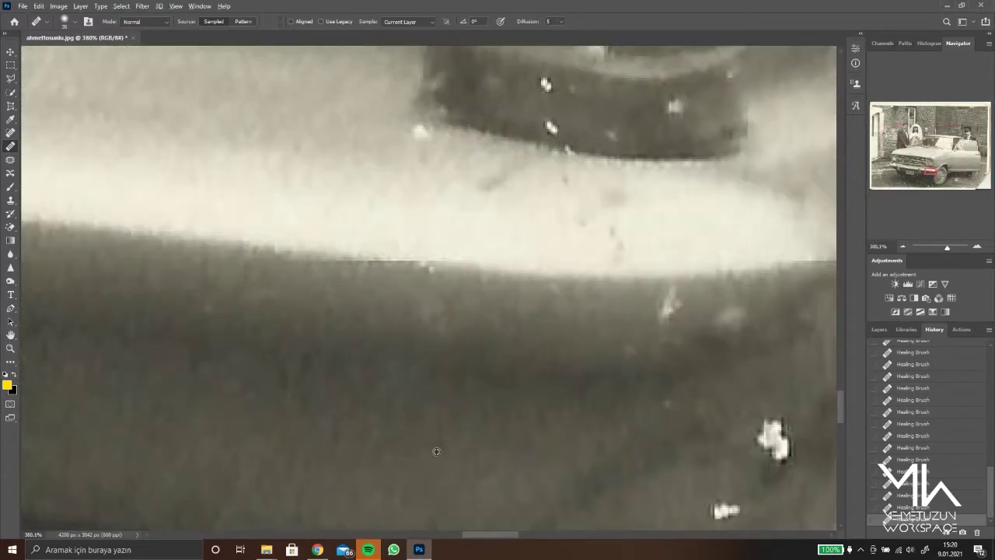
scroll(436, 451, "up", 1)
scroll(405, 380, "down", 5)
scroll(311, 311, "up", 6)
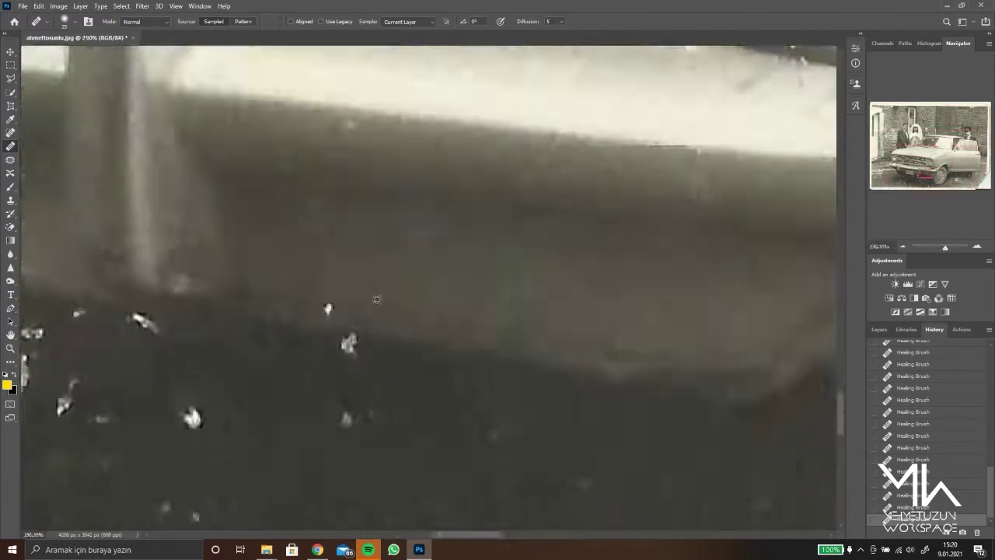
scroll(307, 295, "up", 1)
scroll(305, 292, "up", 1)
scroll(304, 293, "down", 3)
scroll(237, 238, "down", 2)
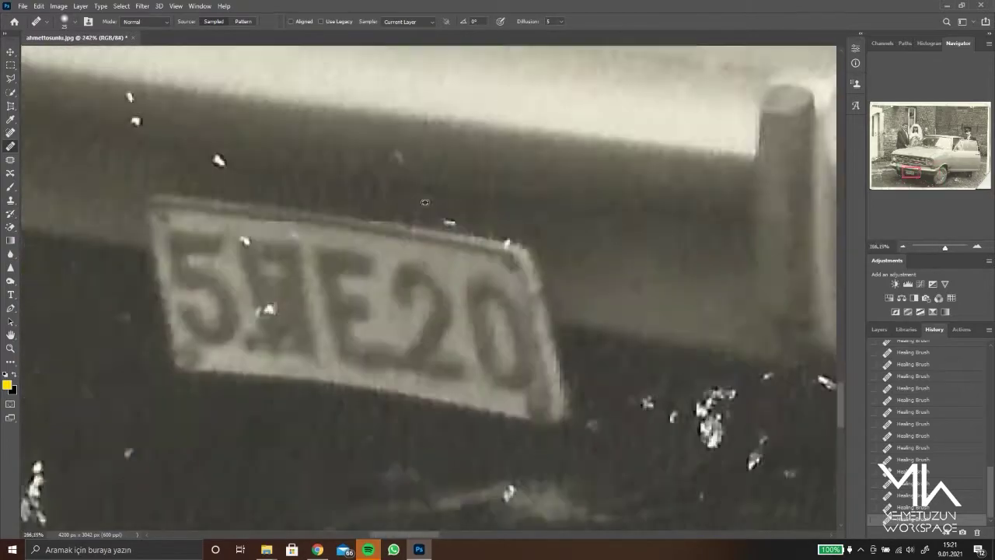
scroll(384, 206, "up", 4)
scroll(366, 210, "down", 2)
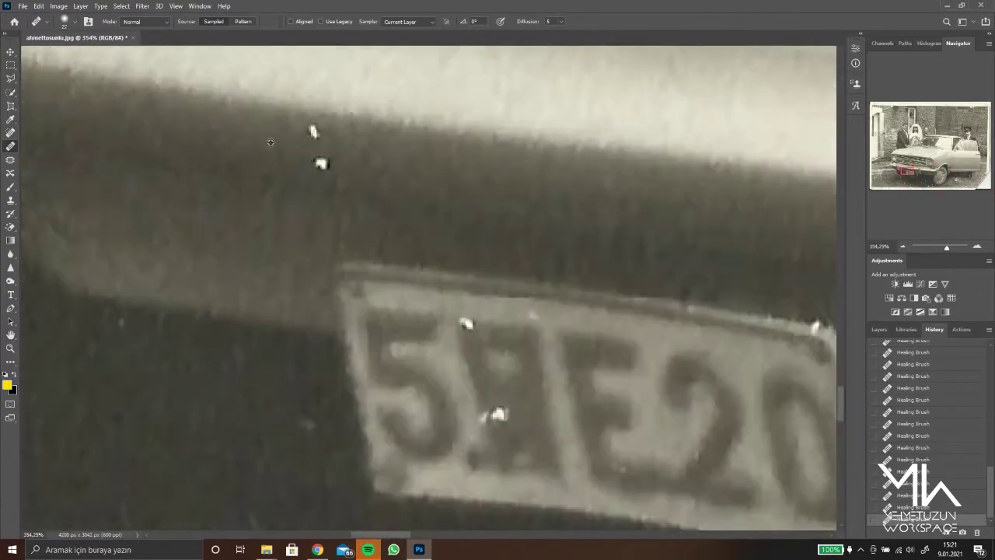
scroll(366, 209, "down", 3)
scroll(365, 210, "up", 2)
scroll(365, 209, "up", 5)
left_click(311, 196)
scroll(311, 196, "down", 3)
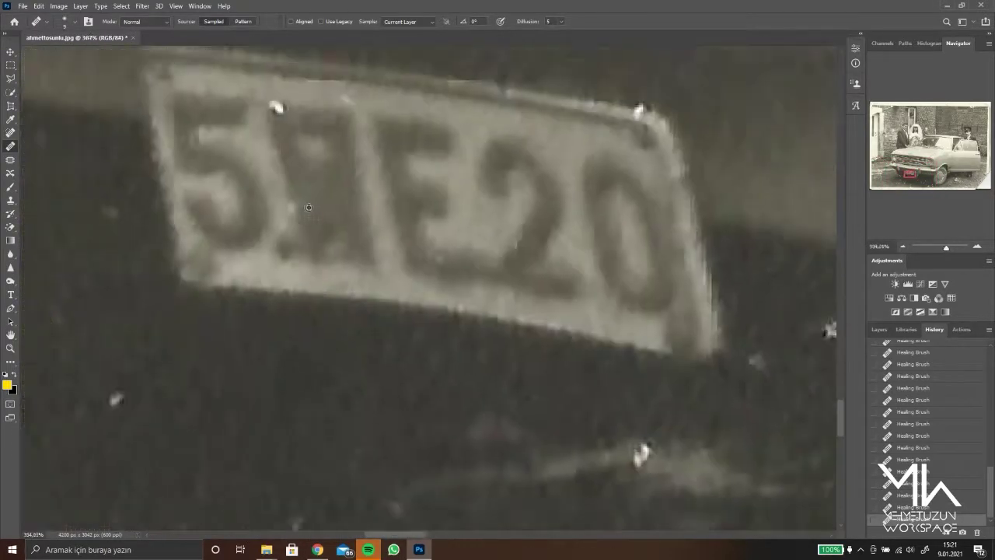
scroll(302, 152, "up", 3)
scroll(290, 174, "down", 3)
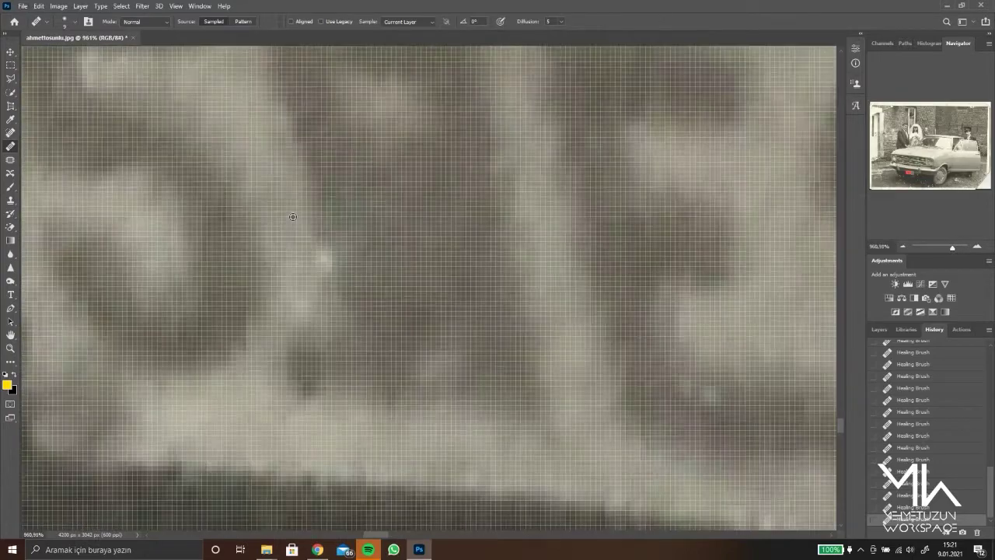
scroll(350, 233, "down", 2)
scroll(475, 264, "down", 1)
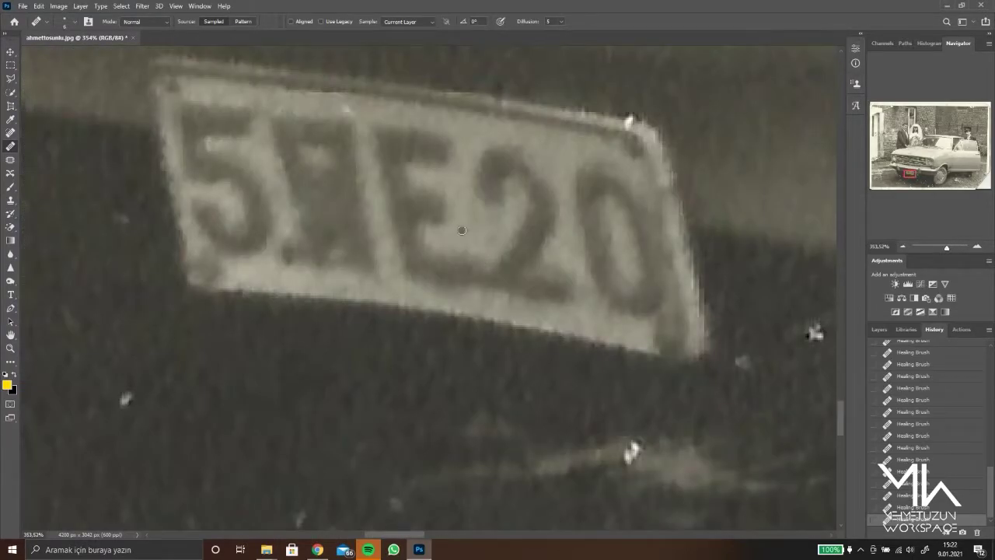
scroll(513, 167, "up", 3)
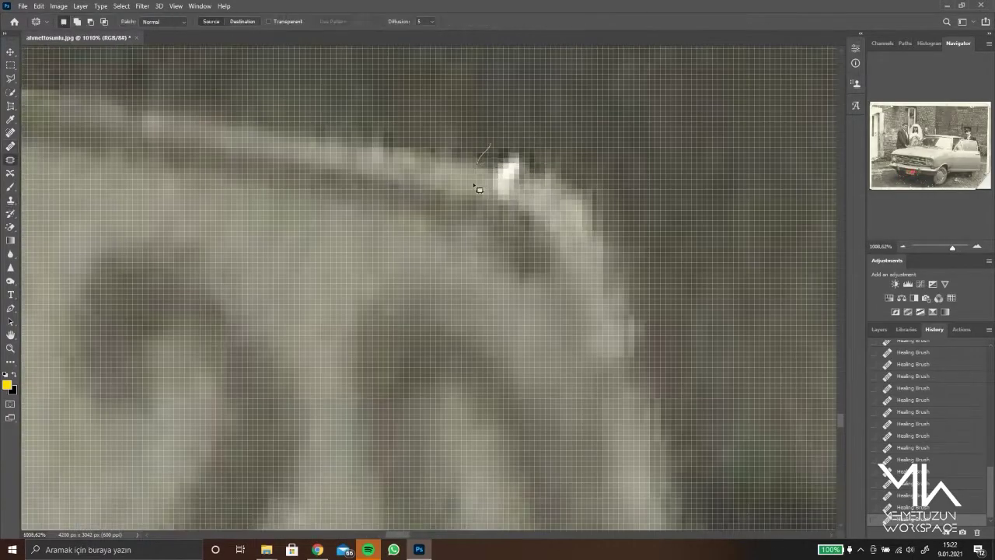
Patch the white speck below the licence plate with clean dark shadow
scroll(479, 189, "down", 3)
scroll(350, 311, "up", 3)
left_click_drag(233, 148, 233, 152)
left_click_drag(241, 210, 618, 282)
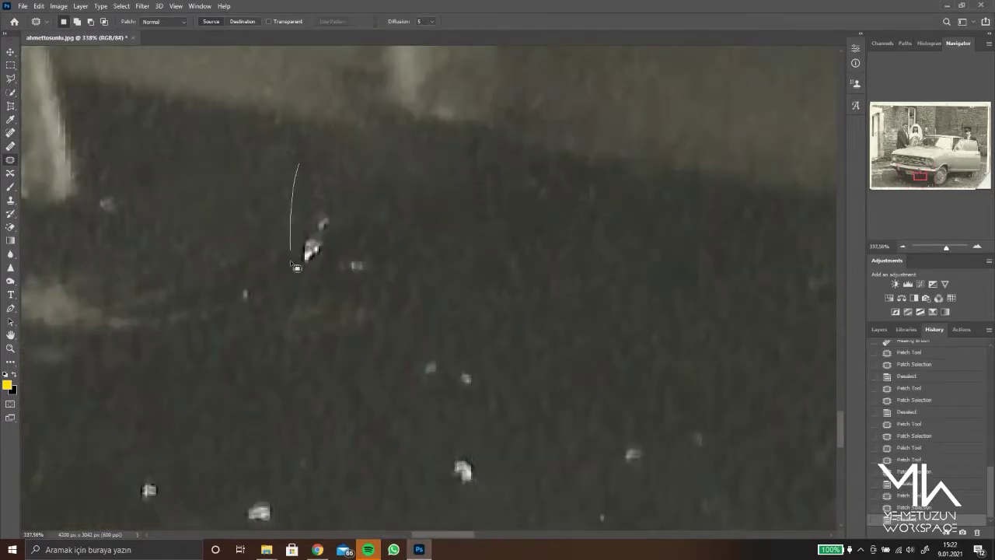
scroll(461, 416, "down", 3)
Patch the white specks in the shadow under the plate and deselect
left_click_drag(295, 245, 355, 282)
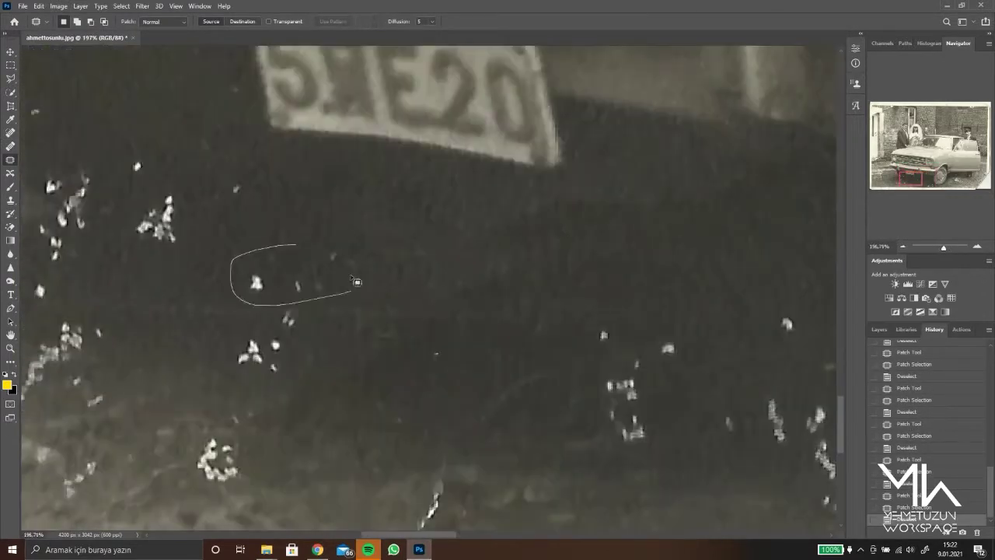
scroll(182, 184, "left", 3)
scroll(262, 172, "down", 2)
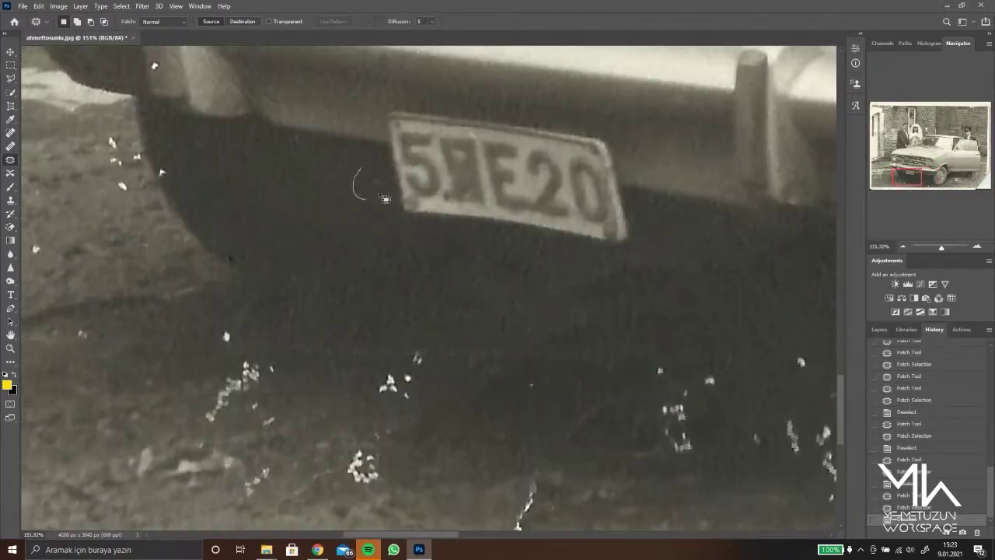
scroll(262, 172, "down", 3)
scroll(311, 234, "down", 2)
scroll(389, 233, "up", 3)
left_click_drag(389, 203, 408, 219)
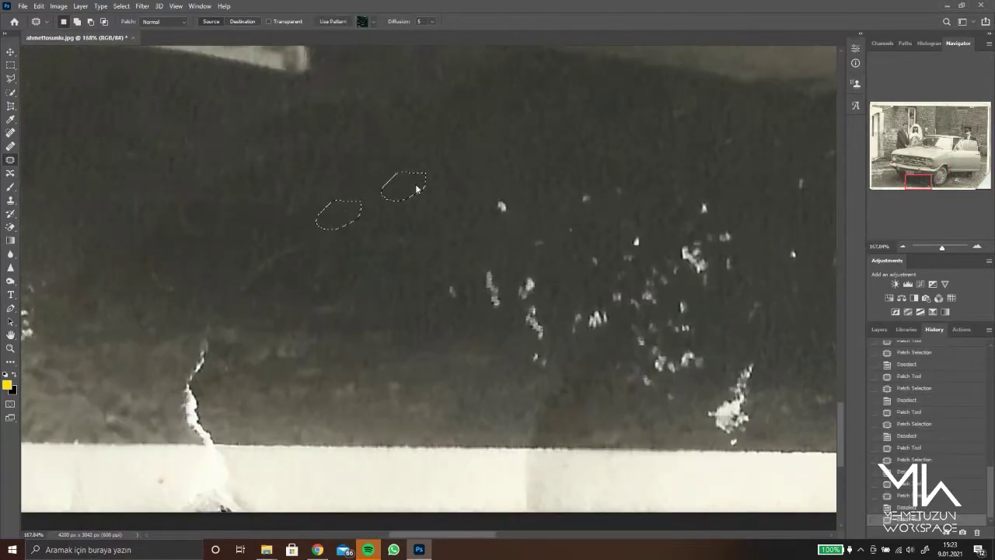
scroll(512, 334, "down", 2)
scroll(169, 244, "down", 2)
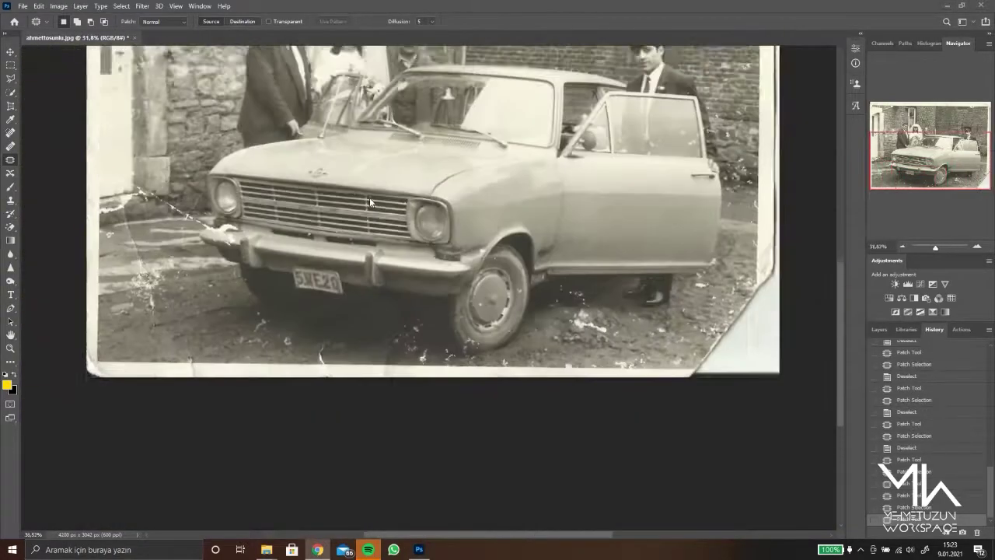
scroll(369, 197, "up", 6)
mouse_move(388, 211)
left_mouse_down()
mouse_move(373, 308)
mouse_move(443, 382)
left_mouse_up()
key("ctrl+d")
Patch the bright spot near the front tyre onto clean surrounding texture
left_click_drag(171, 219, 159, 329)
scroll(160, 330, "down", 3)
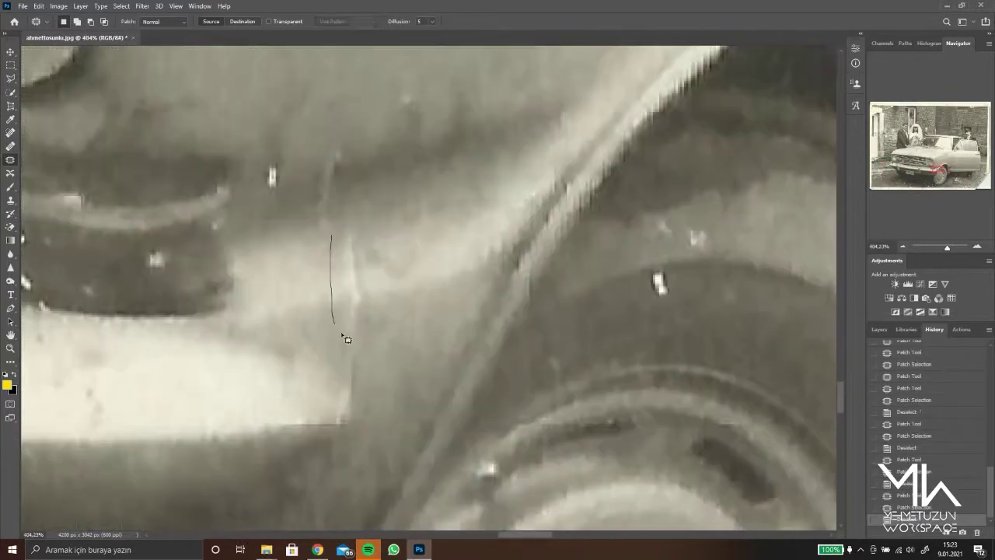
scroll(402, 339, "up", 1)
scroll(352, 153, "up", 3)
left_click_drag(319, 155, 321, 198)
left_click_drag(362, 189, 475, 210)
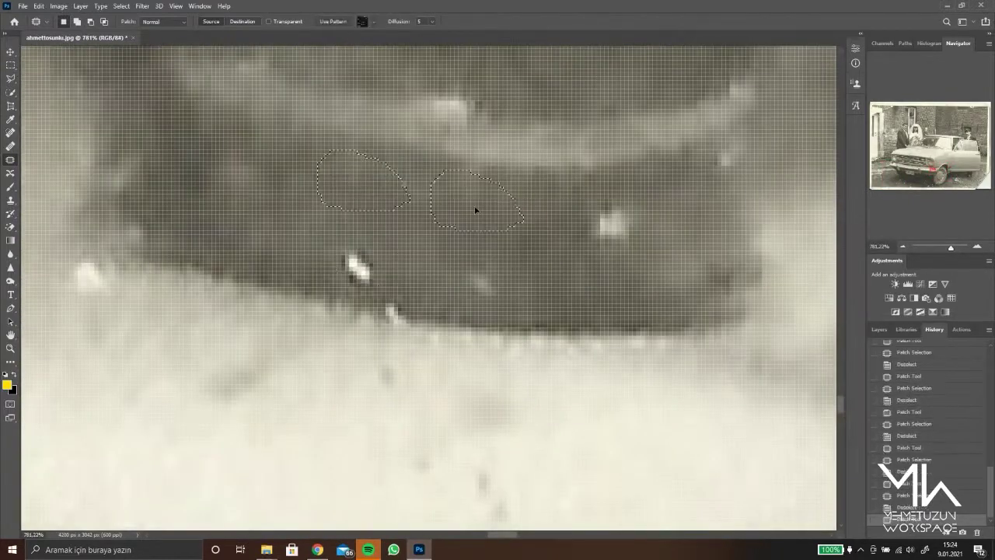
key("ctrl+d")
Lasso the remaining specks near the bumper and wheel for patching
left_click_drag(419, 303, 354, 342)
key("ctrl+d")
mouse_move(278, 344)
left_mouse_down()
mouse_move(329, 411)
mouse_move(501, 460)
left_mouse_up()
scroll(501, 460, "down", 1)
scroll(147, 193, "down", 5)
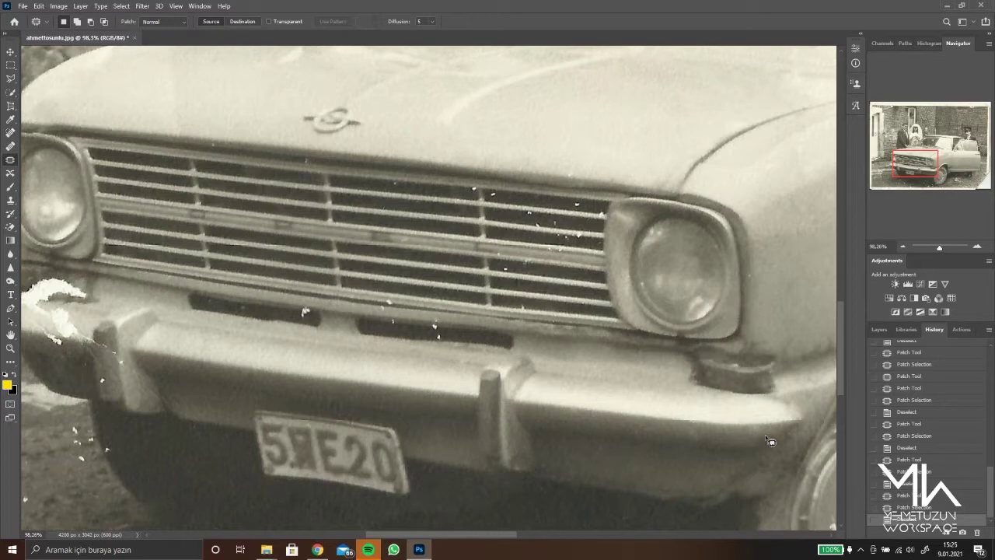
Patch the white speck in the dark bumper slot and a nearby speck
scroll(431, 332, "up", 5)
left_click_drag(465, 329, 517, 347)
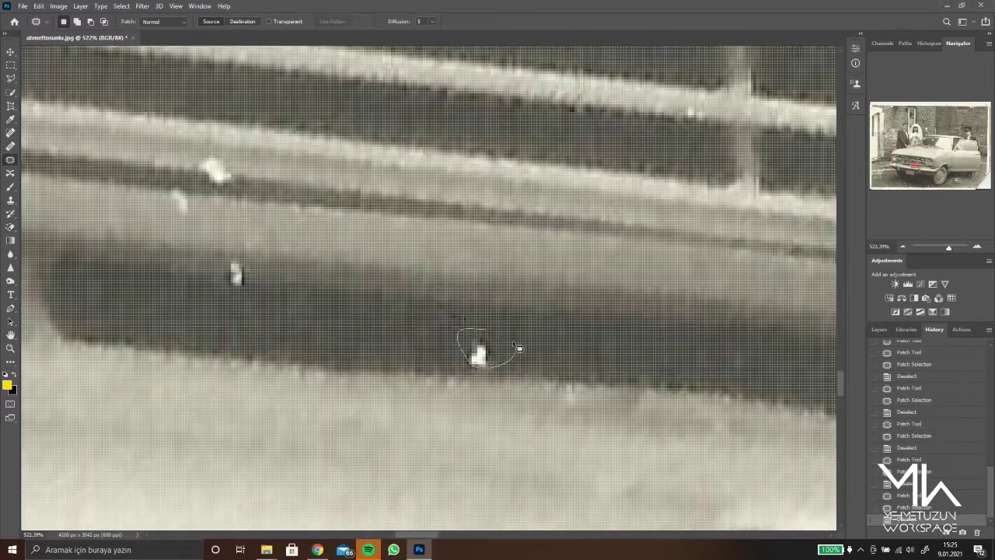
left_click_drag(280, 297, 264, 311)
left_click_drag(203, 179, 184, 204)
scroll(184, 205, "down", 1)
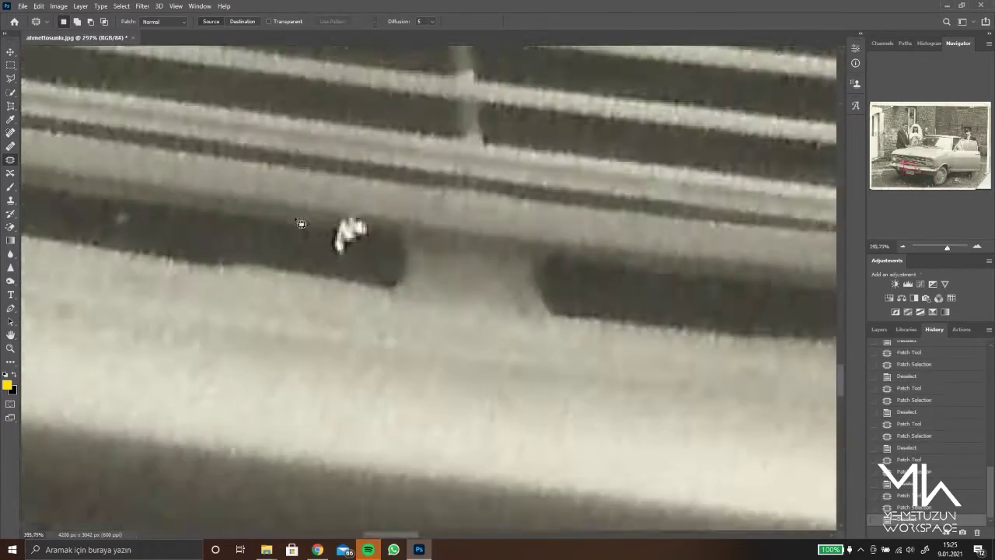
left_click_drag(52, 202, 105, 225)
scroll(370, 125, "down", 3)
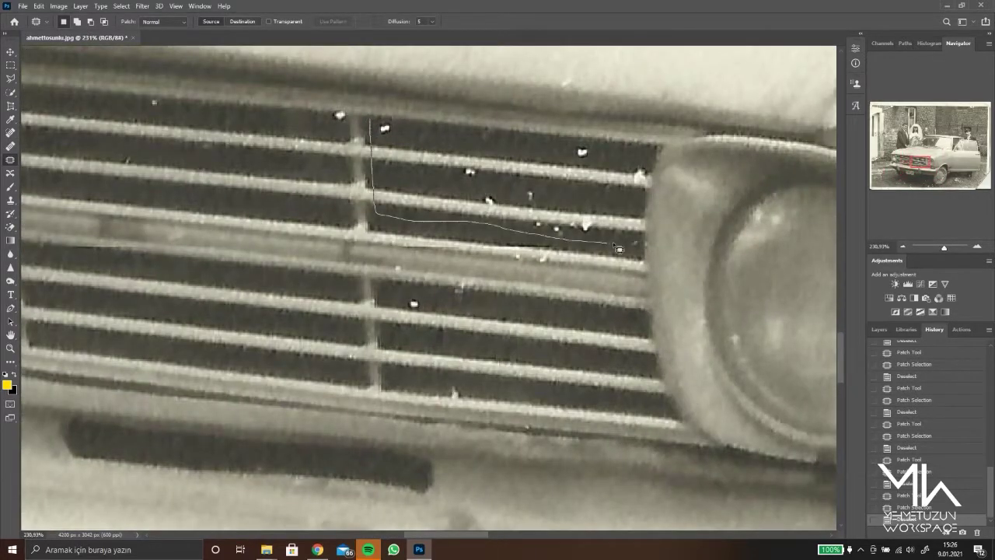
Patch the row of specks across the grille and those between its bars
left_click_drag(555, 150, 372, 118)
left_click_drag(505, 187, 506, 264)
scroll(505, 264, "down", 3)
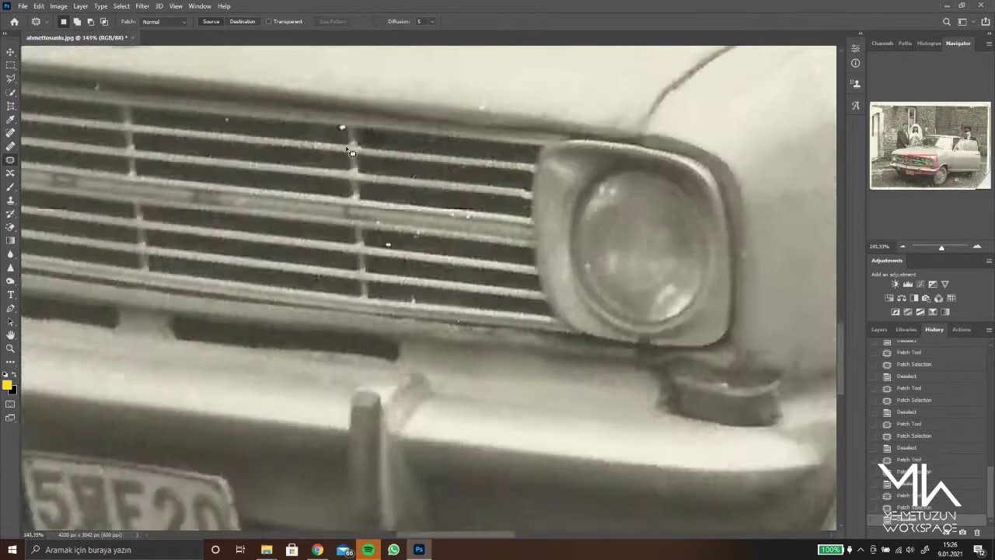
scroll(420, 109, "up", 6)
left_click_drag(455, 116, 417, 107)
left_click_drag(431, 156, 432, 249)
scroll(76, 74, "down", 3)
scroll(485, 258, "up", 2)
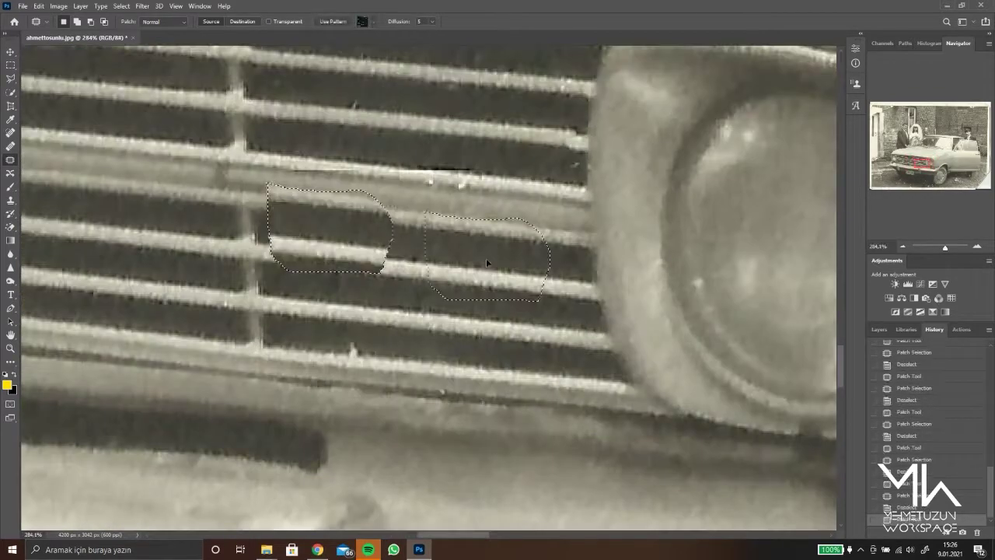
left_click_drag(357, 335, 353, 336)
left_click_drag(359, 352, 441, 360)
left_click_drag(464, 220, 451, 160)
Patch the mark on the paint above the grille with clean paint
scroll(355, 168, "down", 3)
scroll(414, 216, "up", 4)
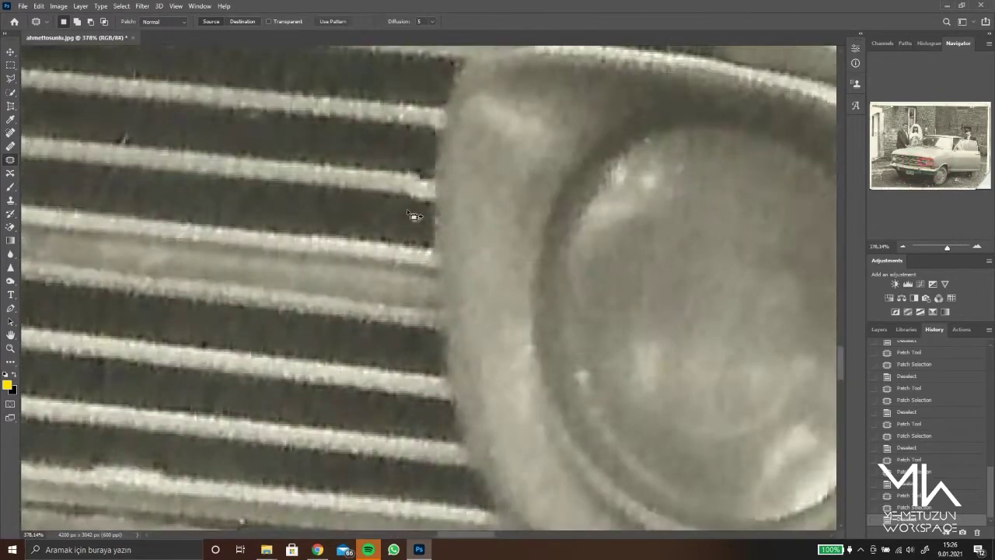
left_click_drag(220, 160, 221, 160)
scroll(221, 160, "down", 3)
scroll(225, 171, "up", 3)
left_click_drag(226, 98, 245, 190)
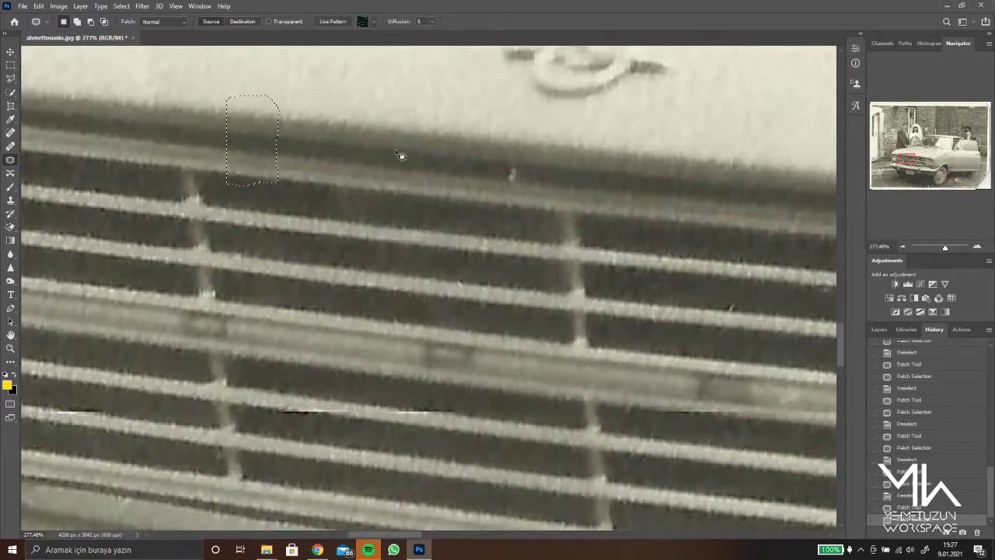
Patch the damaged grille bars with matching clean grille bars
left_click_drag(488, 157, 505, 175)
scroll(322, 296, "up", 1)
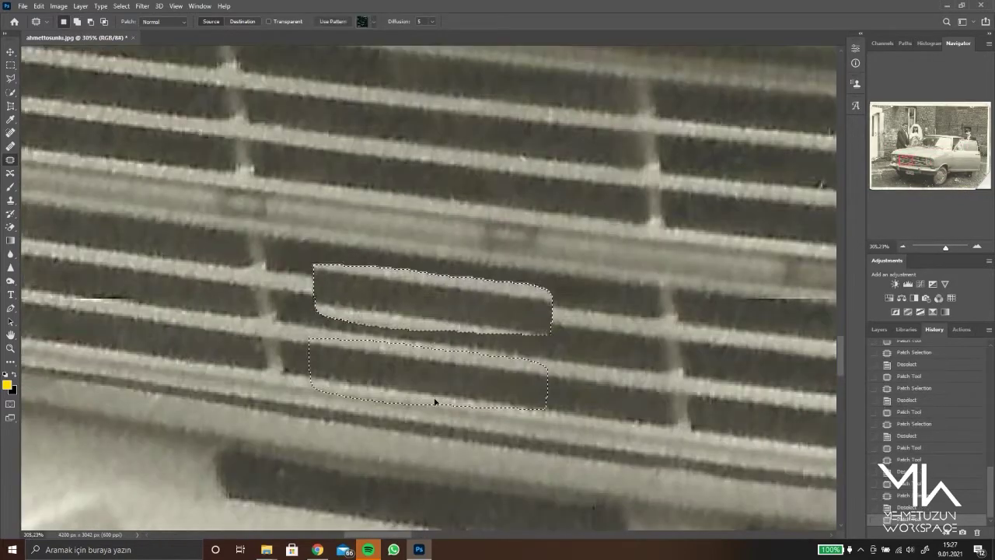
left_click_drag(314, 268, 437, 378)
scroll(437, 378, "down", 3)
left_click_drag(306, 293, 411, 348)
scroll(411, 348, "down", 3)
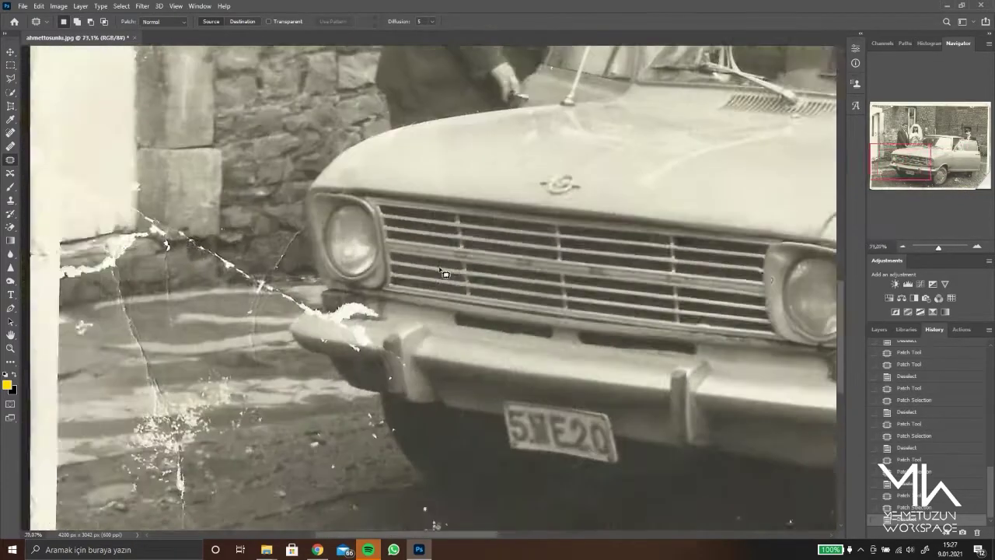
scroll(199, 326, "up", 2)
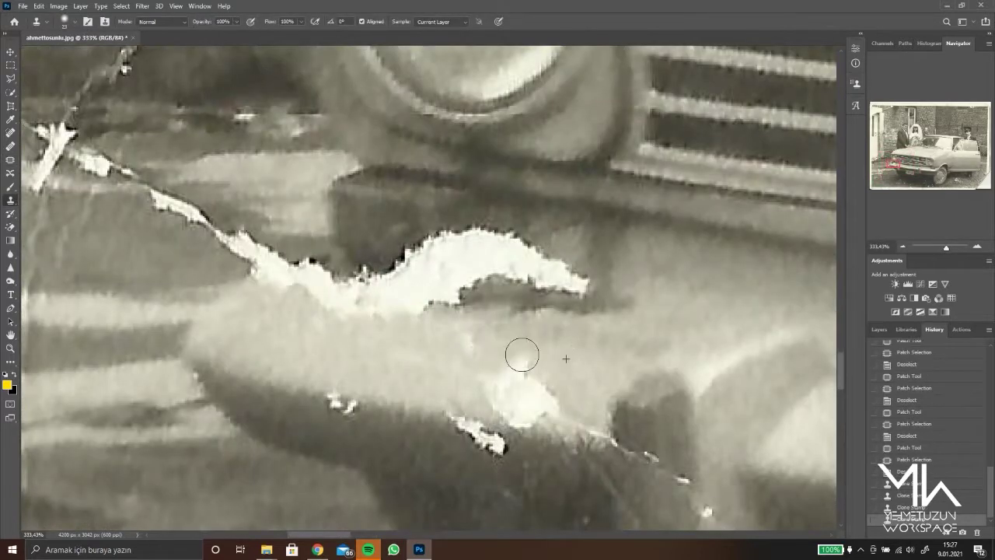
Clone clean bumper tone over the white crack at the bumper's corner
left_click(398, 329, "alt")
left_click(312, 297)
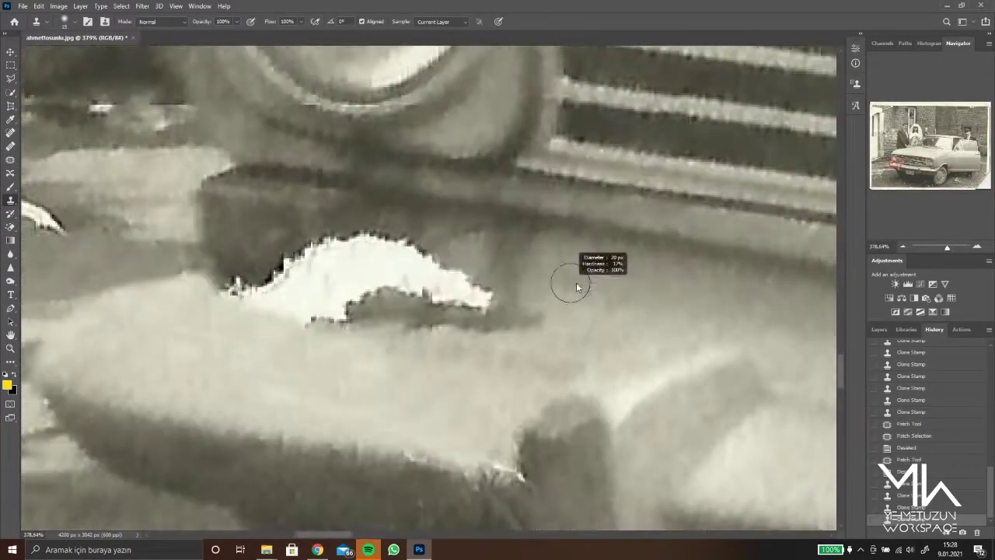
mouse_move(576, 286)
left_mouse_down()
mouse_move(482, 295)
mouse_move(444, 318)
mouse_move(334, 252)
left_mouse_up()
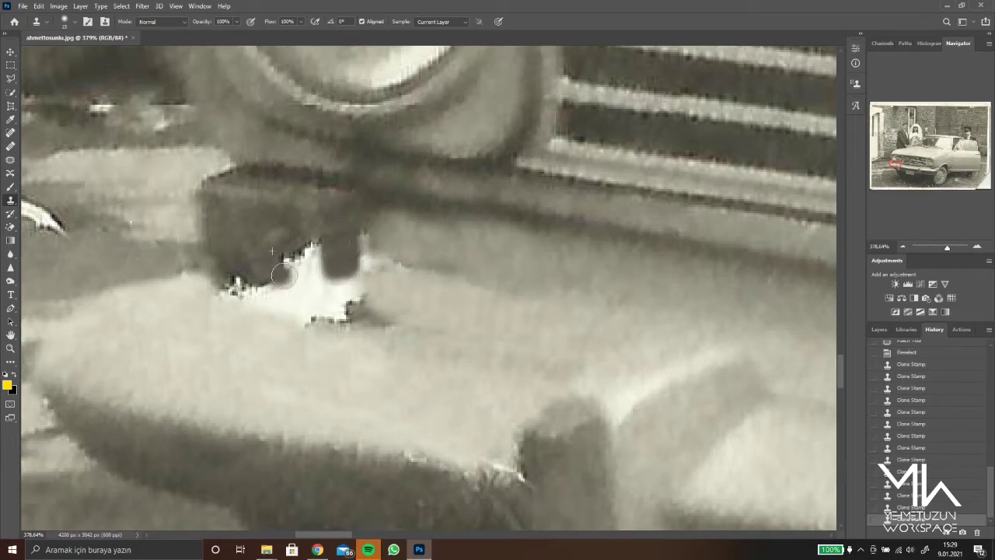
left_click_drag(284, 277, 340, 319)
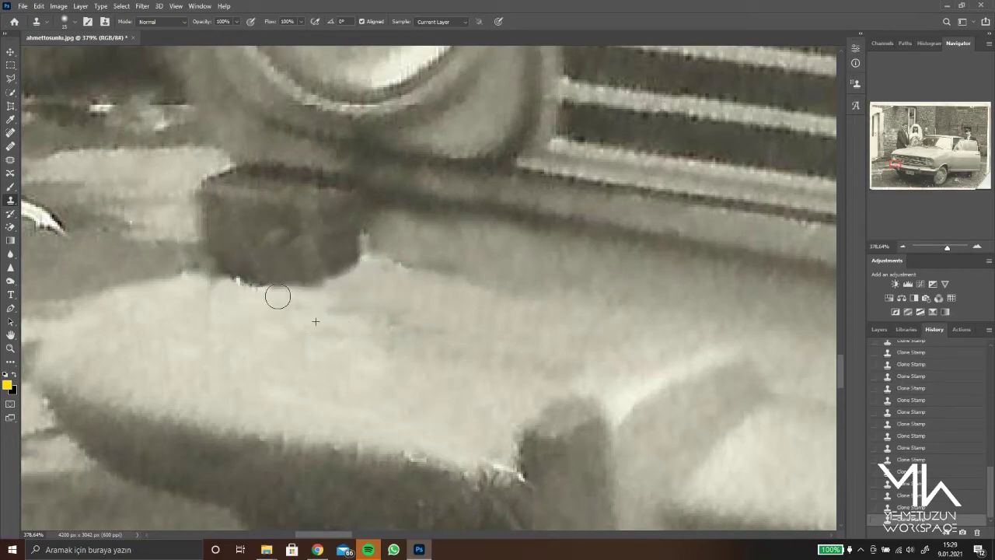
scroll(278, 295, "down", 2)
scroll(278, 295, "down", 2)
scroll(278, 296, "down", 3)
scroll(670, 344, "down", 3)
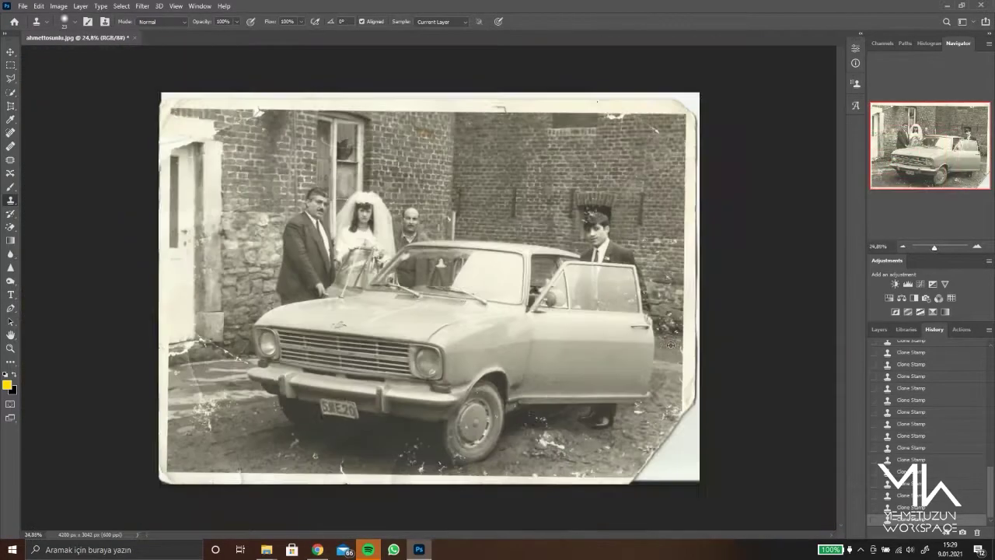
Patch the white specks on the ground below the bumper
key("j")
scroll(466, 350, "up", 2)
scroll(412, 404, "up", 2)
scroll(397, 315, "up", 2)
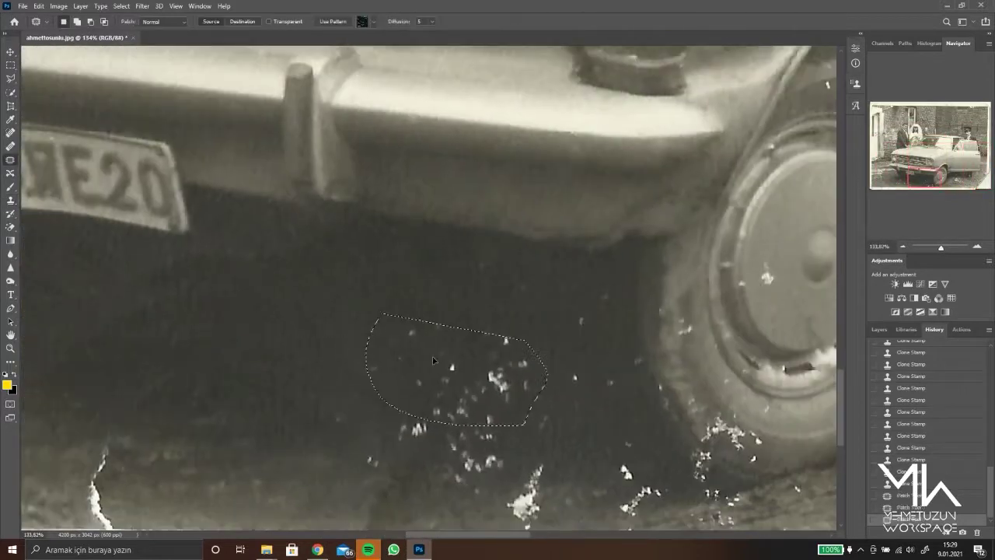
left_click_drag(481, 448, 384, 300)
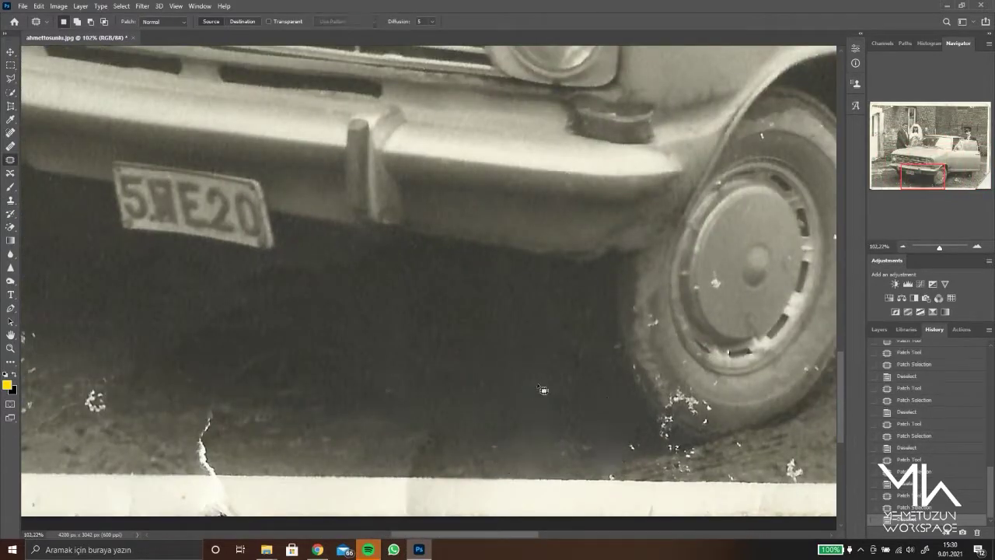
scroll(543, 389, "up", 3)
scroll(278, 370, "down", 2)
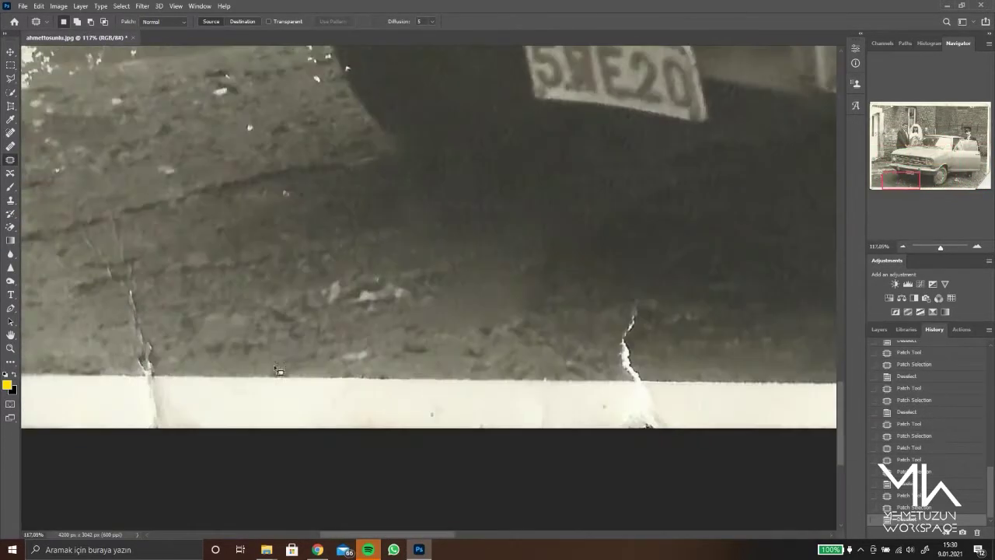
scroll(612, 340, "down", 5)
Perspective-crop away the torn white border, leaving a 3999 × 2826 px image
key("c")
scroll(609, 471, "up", 5)
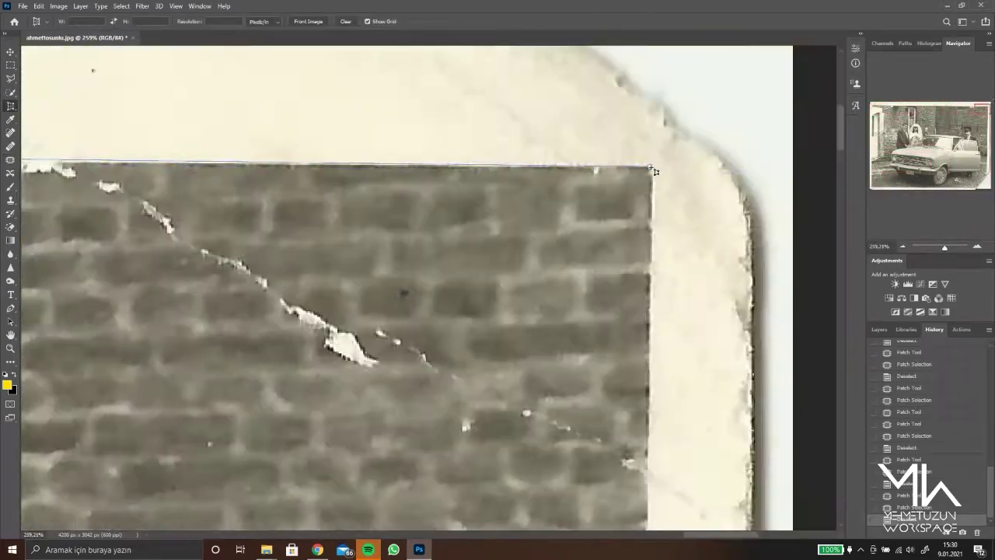
scroll(609, 471, "down", 5)
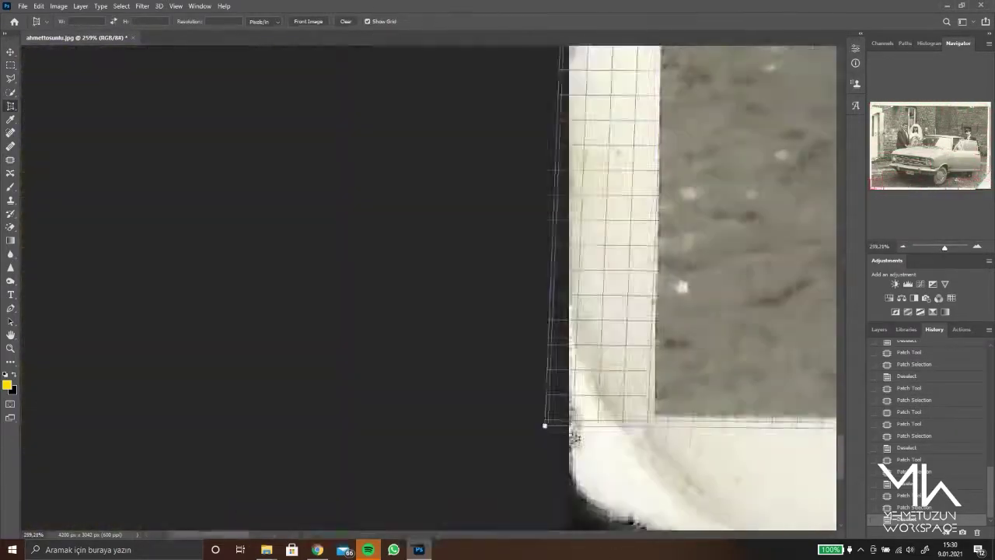
scroll(446, 351, "down", 5)
scroll(583, 213, "up", 5)
scroll(583, 213, "up", 2)
key("j")
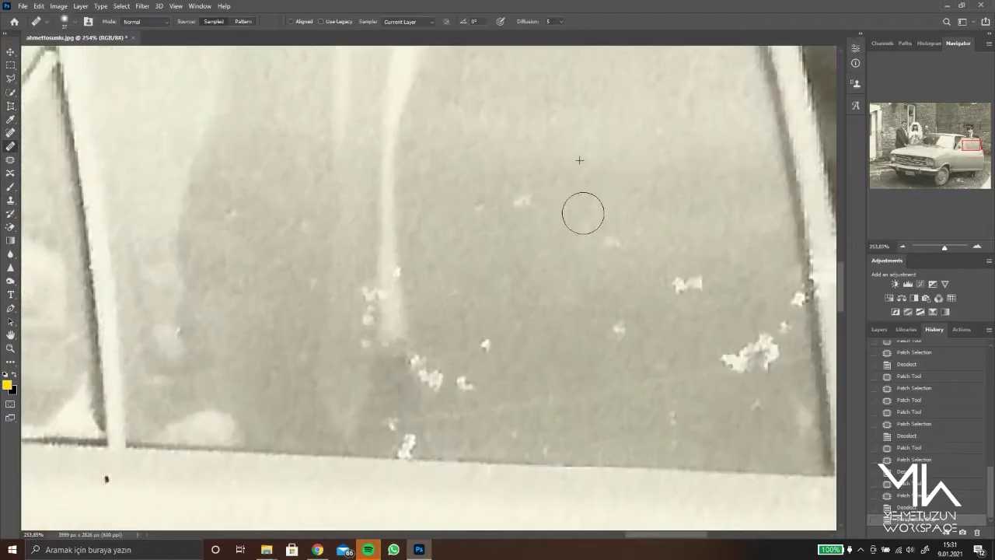
scroll(469, 312, "down", 5)
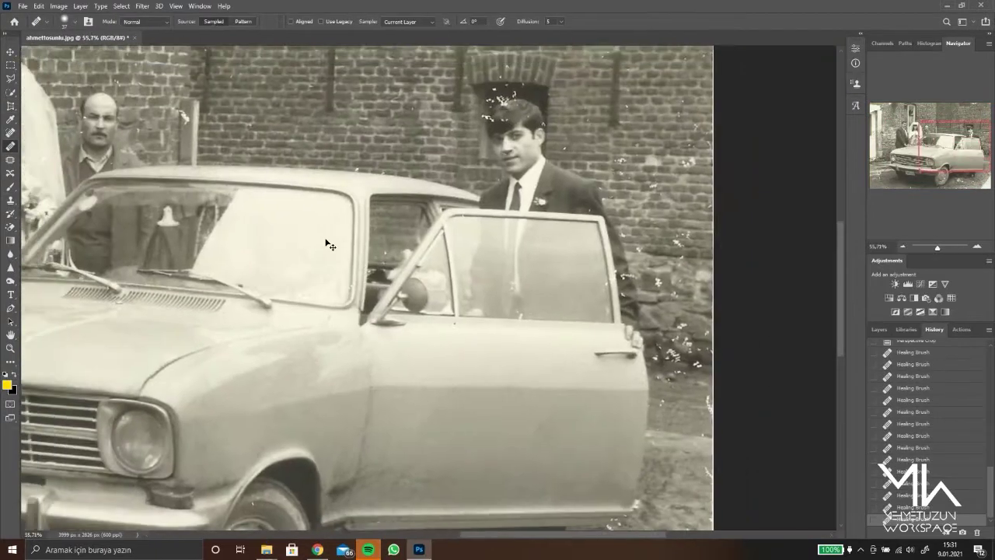
scroll(637, 188, "up", 3)
scroll(638, 188, "up", 2)
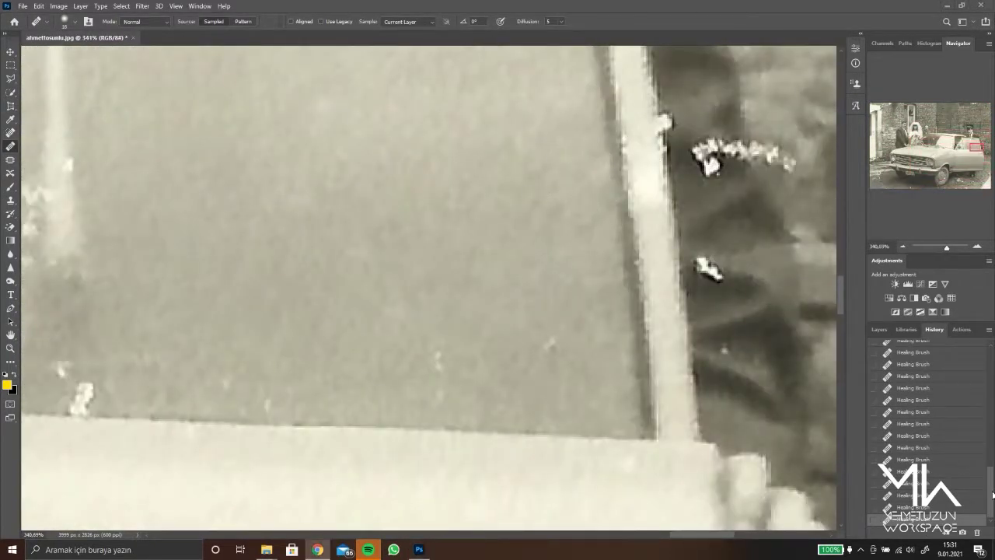
scroll(565, 315, "down", 4)
scroll(427, 362, "up", 4)
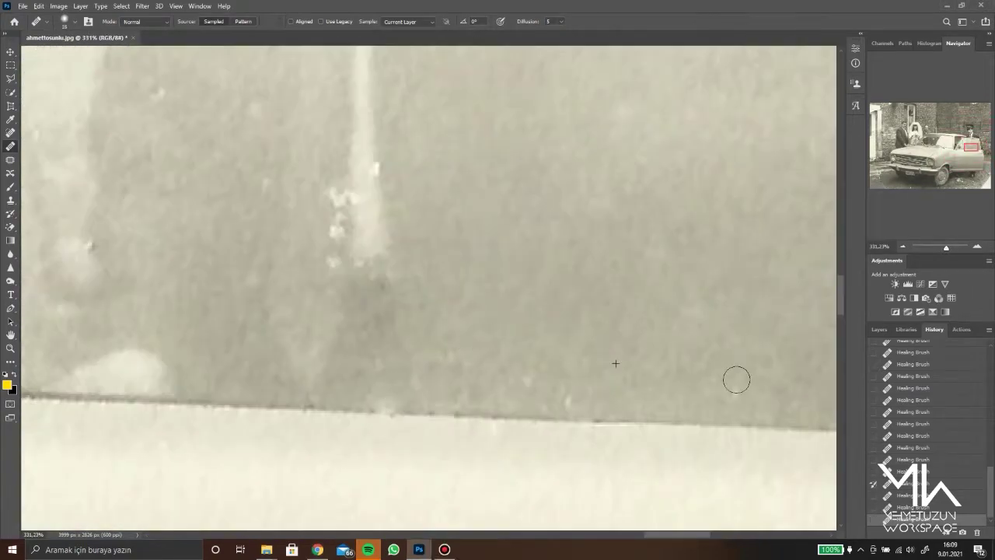
scroll(271, 168, "down", 5)
scroll(355, 207, "up", 4)
scroll(358, 225, "down", 3)
scroll(364, 251, "up", 3)
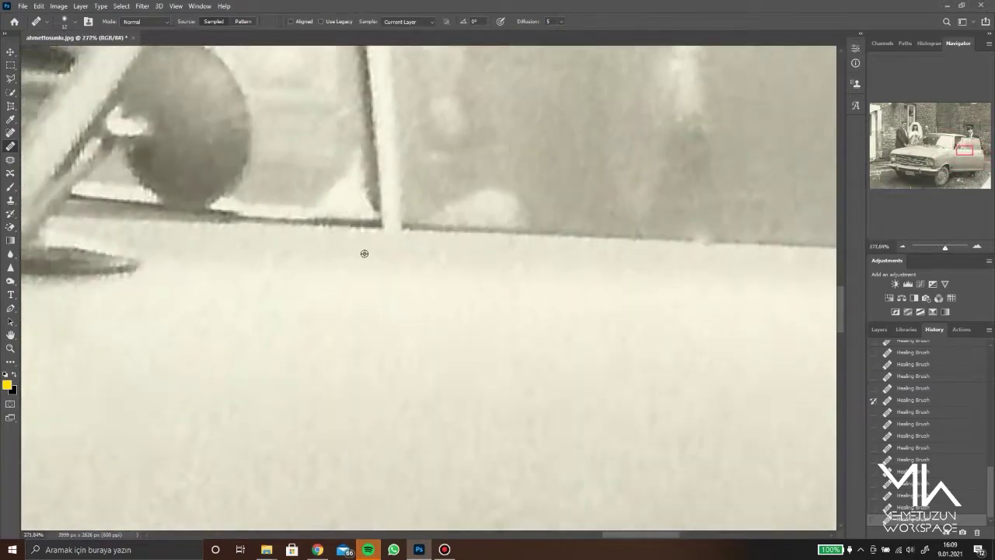
scroll(365, 251, "down", 6)
Patch the white specks beside the car window frame with nearby clean texture
scroll(389, 227, "up", 6)
left_click_drag(347, 211, 365, 249)
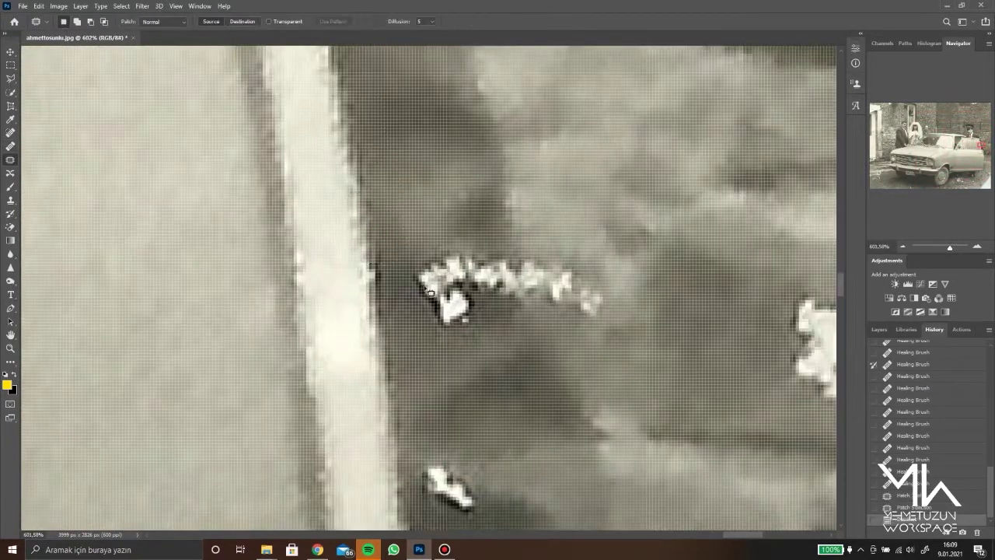
left_click_drag(420, 264, 459, 310)
left_click_drag(447, 287, 428, 115)
left_click_drag(537, 233, 526, 238)
left_click_drag(544, 279, 544, 194)
Patch several white specks in the man's hair with clean hair nearby
scroll(517, 366, "down", 3)
scroll(517, 366, "up", 3)
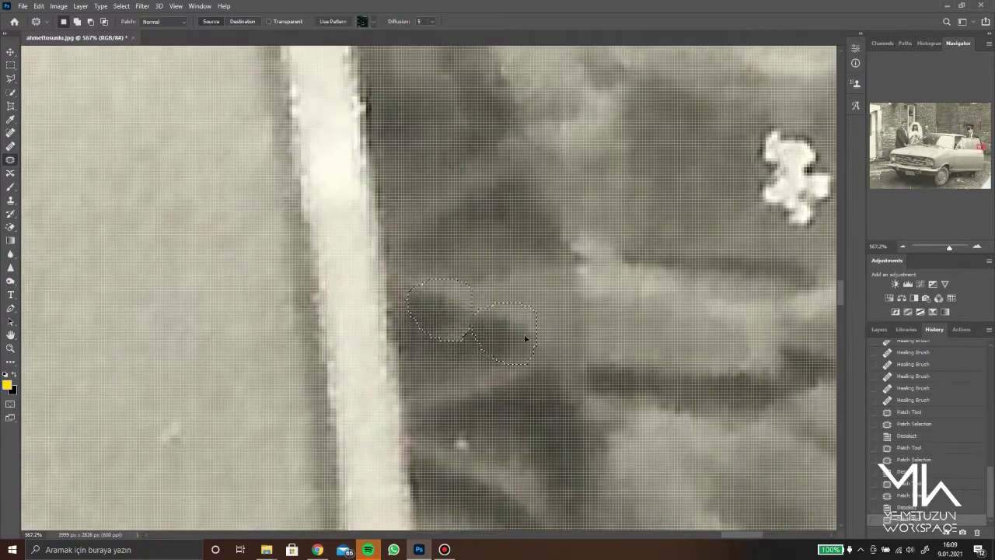
scroll(440, 288, "up", 1)
scroll(440, 288, "down", 5)
scroll(445, 140, "down", 3)
scroll(375, 178, "down", 2)
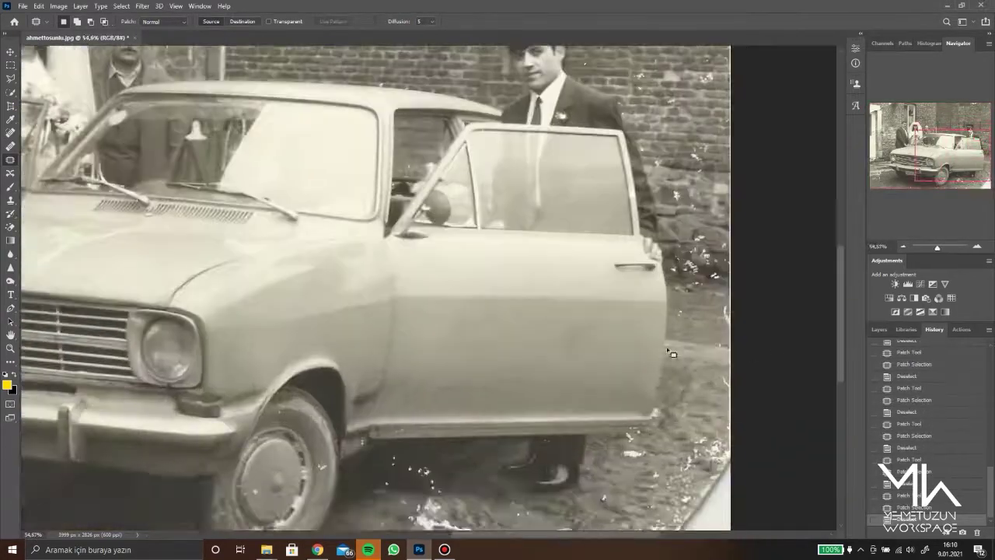
scroll(562, 212, "down", 1)
scroll(562, 212, "up", 3)
scroll(257, 362, "up", 2)
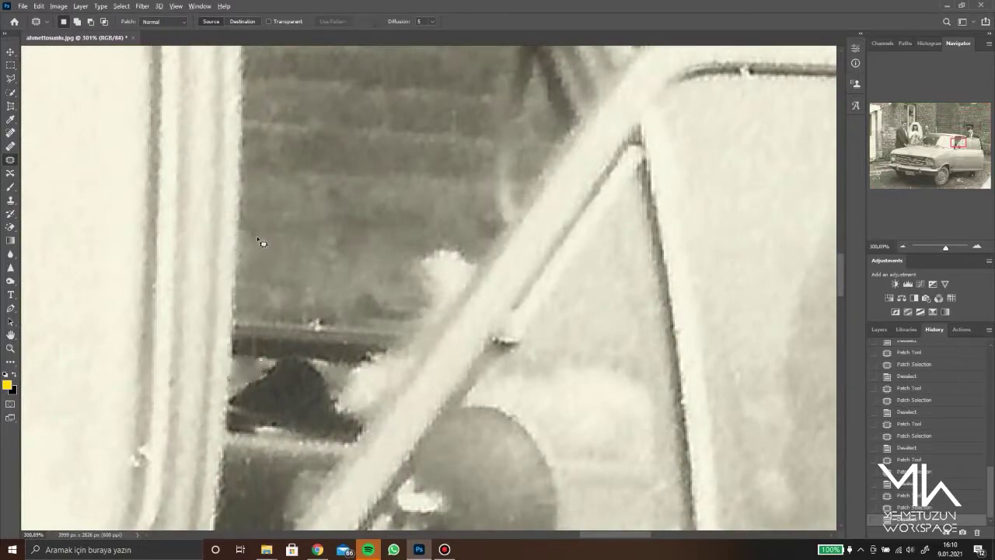
scroll(262, 244, "up", 2)
left_click_drag(303, 241, 340, 311)
left_click_drag(311, 272, 363, 163)
scroll(362, 163, "down", 4)
scroll(244, 218, "up", 4)
left_click_drag(429, 197, 362, 256)
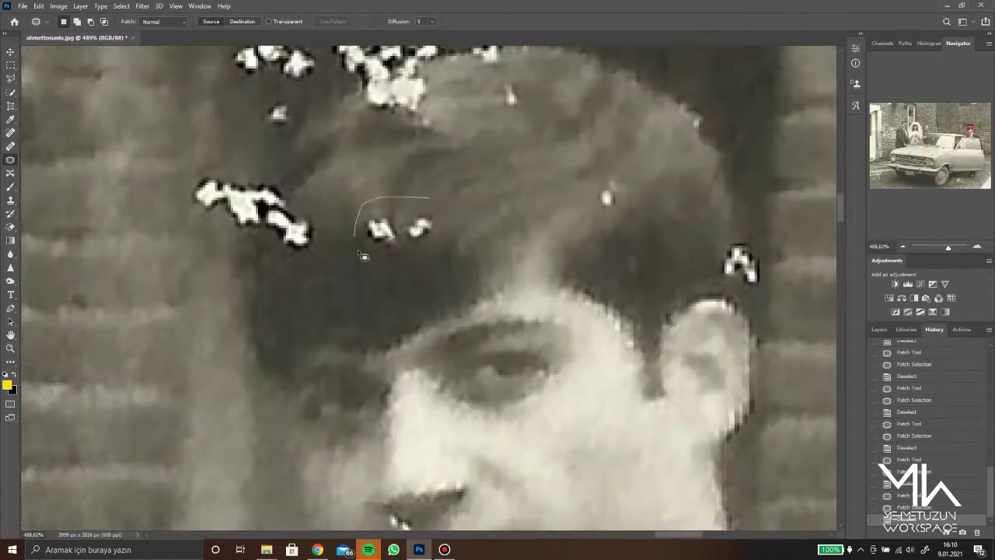
key("ctrl+d")
left_click_drag(365, 74, 364, 78)
left_click_drag(428, 101, 478, 164)
Patch the white speck cluster on top of the hair with clean hair to the right
scroll(609, 194, "down", 3)
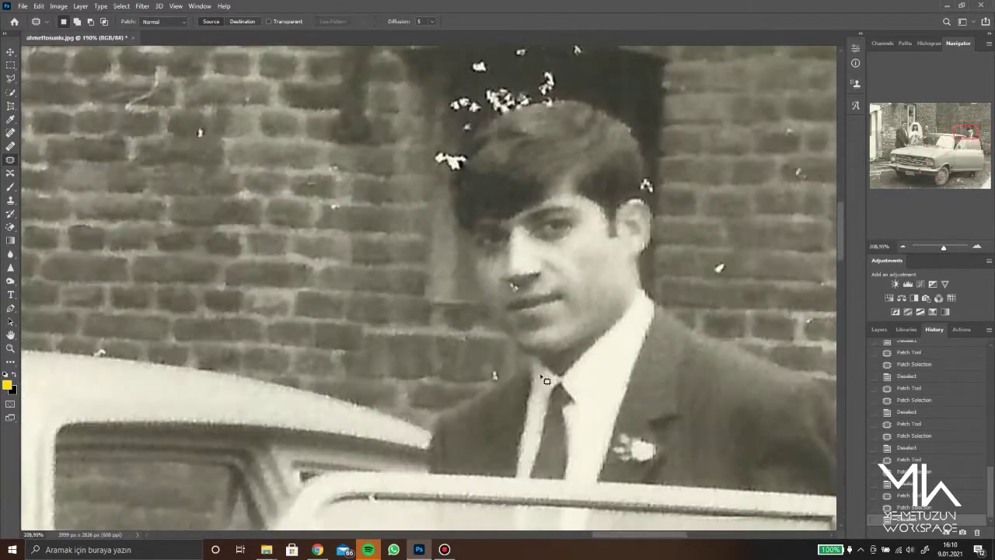
scroll(478, 210, "up", 5)
scroll(494, 229, "down", 5)
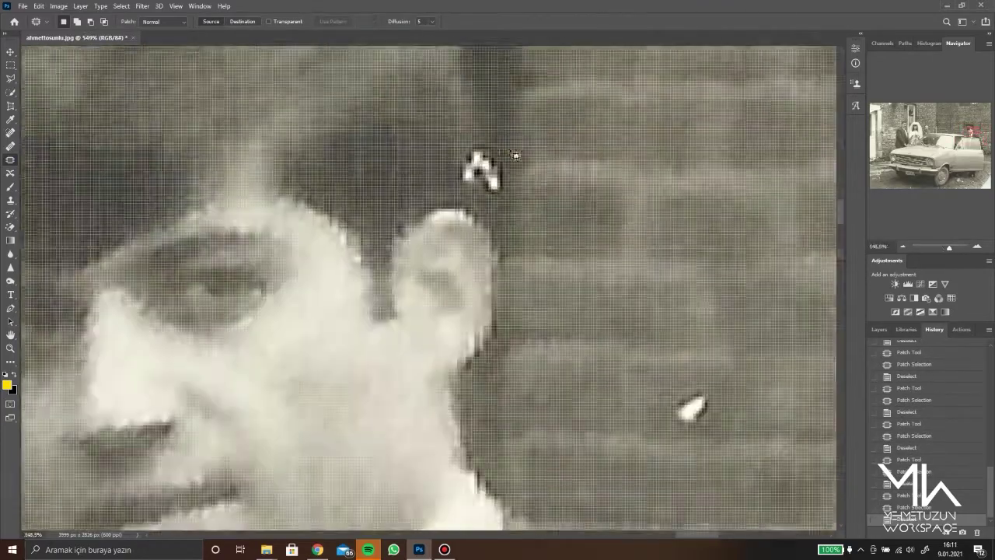
scroll(689, 407, "up", 3)
scroll(405, 256, "up", 2)
left_click_drag(395, 210, 281, 315)
left_click_drag(255, 274, 553, 209)
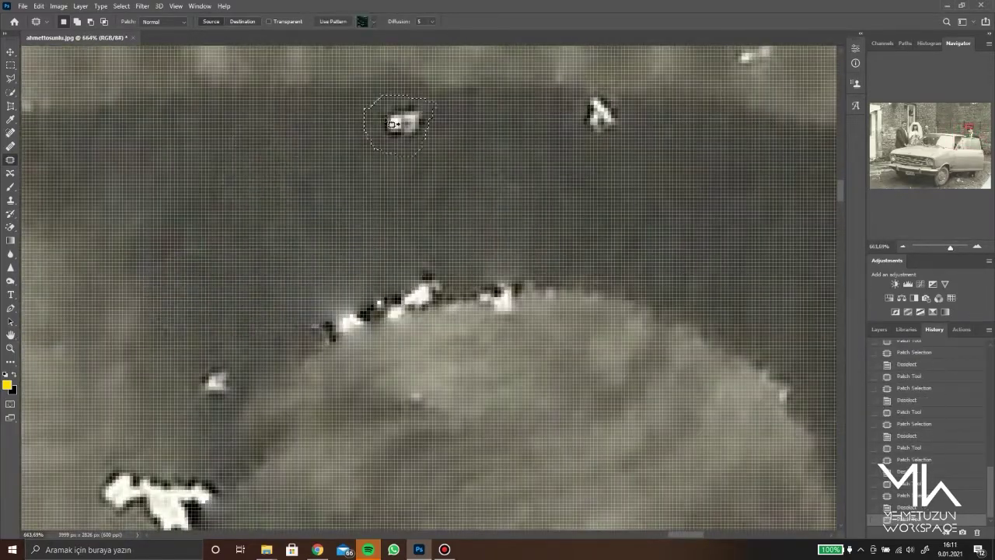
key("ctrl+d")
scroll(194, 314, "down", 2)
scroll(280, 223, "down", 2)
scroll(279, 223, "down", 3)
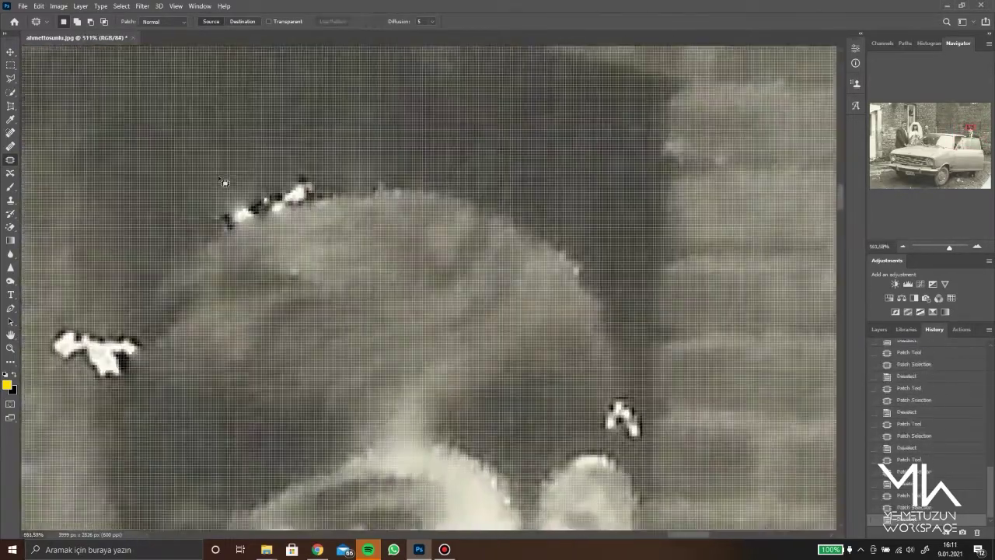
scroll(257, 195, "up", 4)
Clone Stamp the remaining hair specks using a brush reduced from 23 to 11
key("ctrl+d")
key("s")
scroll(495, 172, "down", 2)
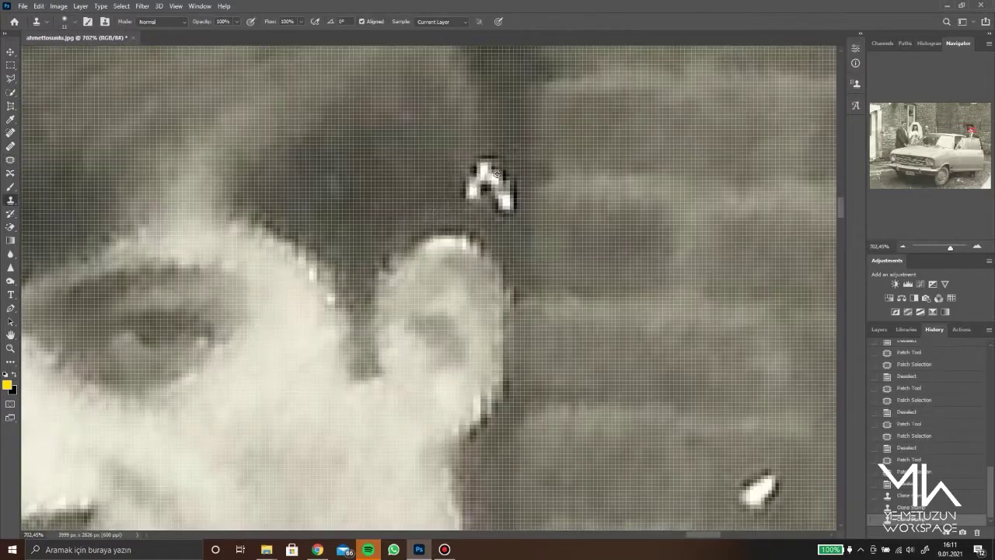
left_click(486, 168)
scroll(497, 179, "down", 3)
scroll(311, 226, "up", 3)
scroll(311, 234, "up", 2)
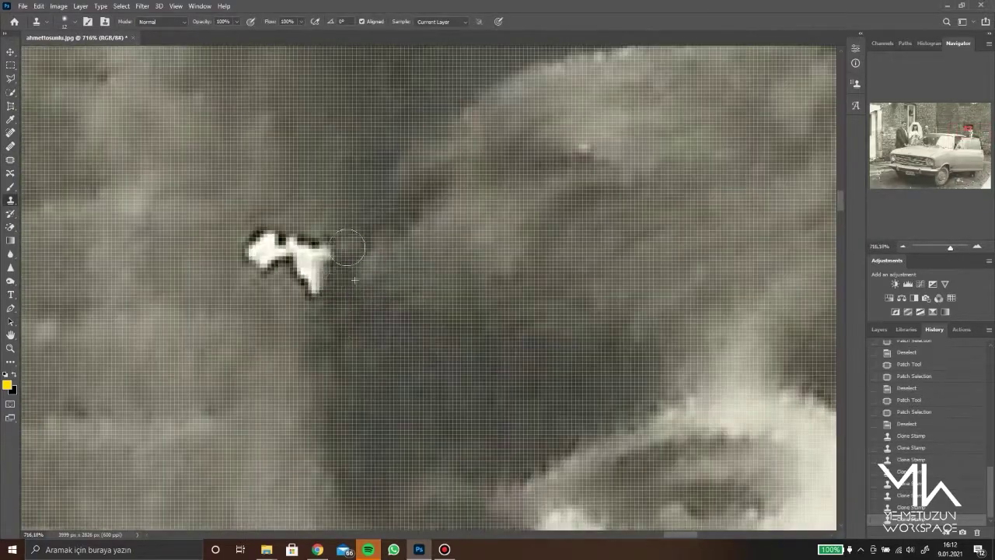
left_click_drag(342, 256, 274, 188)
scroll(273, 189, "down", 5)
scroll(241, 294, "up", 3)
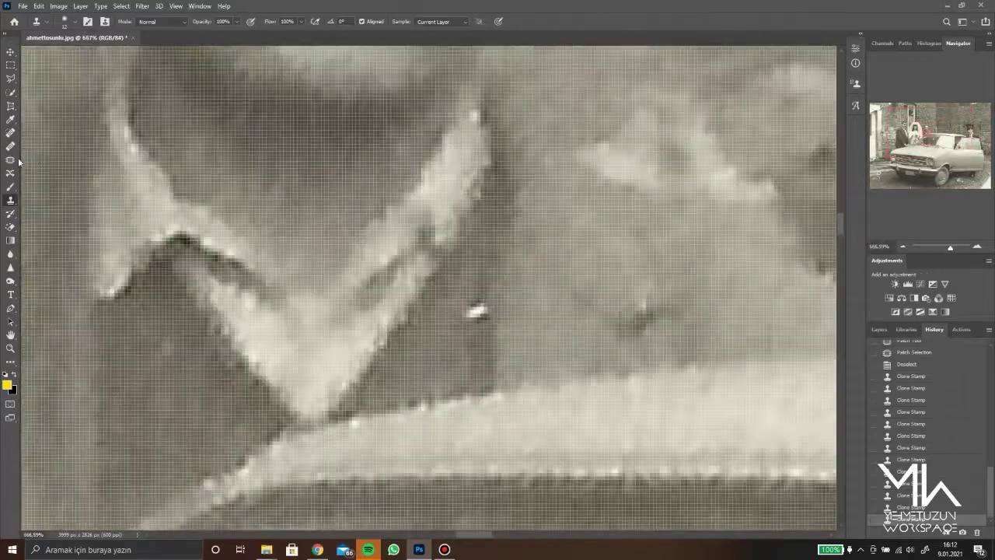
Patch out the forehead speck and the diagonal crack in the wall
key("j")
scroll(296, 101, "up", 4)
left_click_drag(362, 140, 399, 156)
scroll(347, 316, "down", 3)
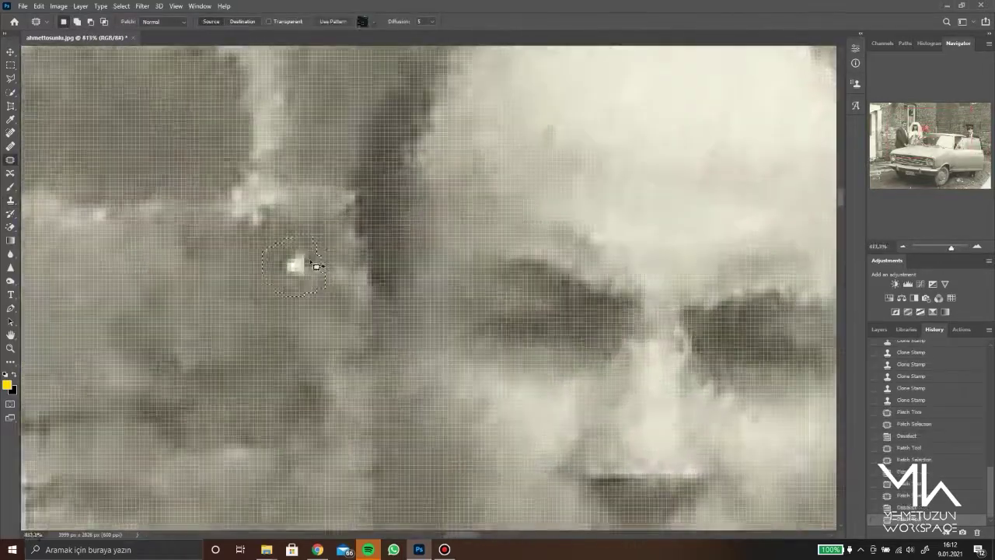
scroll(311, 262, "down", 3)
scroll(310, 265, "down", 2)
scroll(111, 351, "up", 3)
scroll(680, 279, "down", 2)
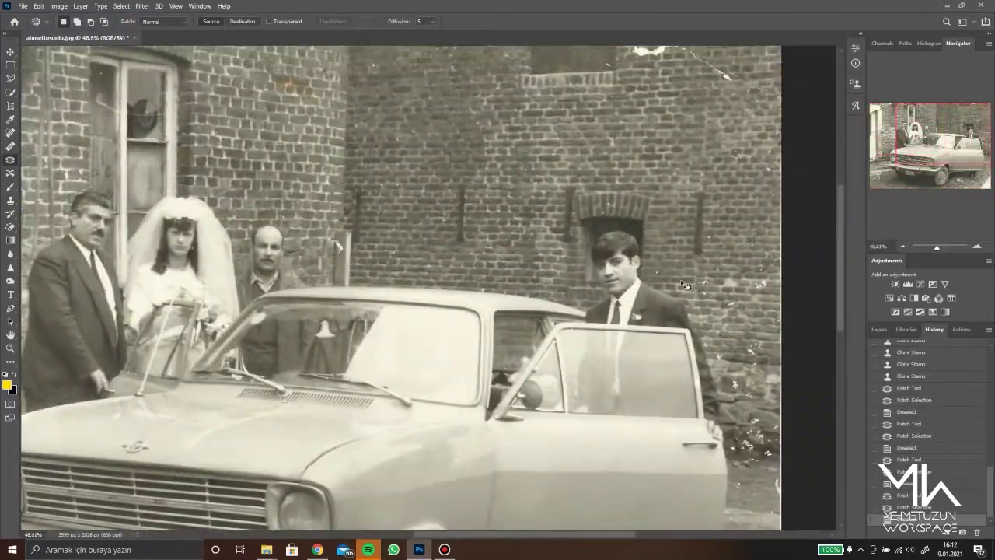
scroll(700, 117, "up", 5)
scroll(341, 244, "up", 1)
left_click_drag(425, 153, 584, 166)
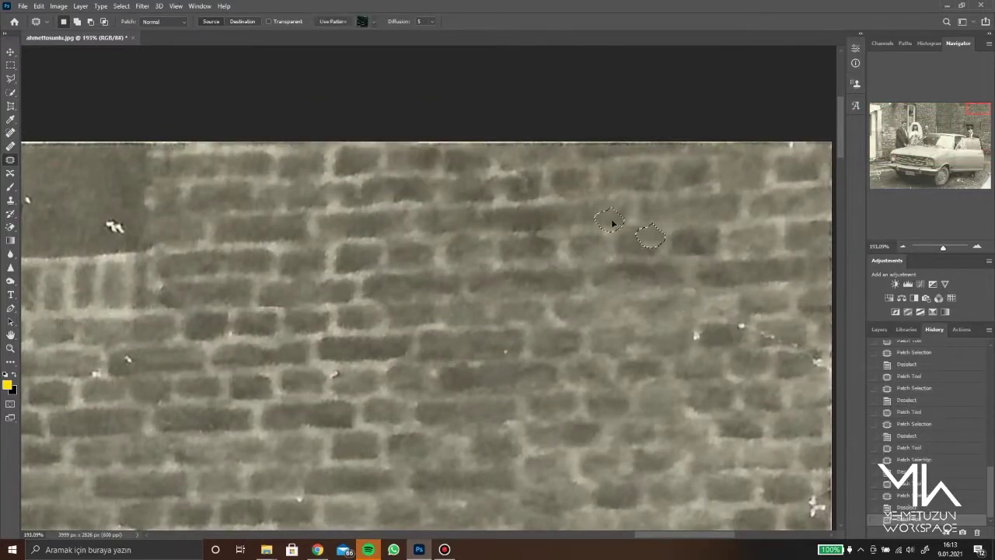
Patch the upper-left wall crack and a white wall spot with clean brick
scroll(613, 223, "down", 2)
scroll(457, 222, "up", 3)
left_click_drag(210, 206, 373, 322)
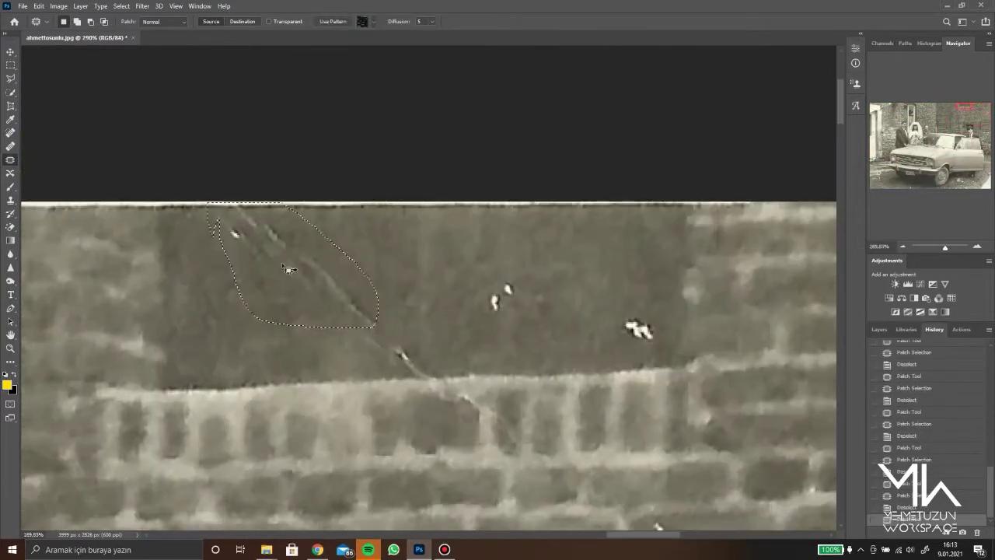
left_click_drag(287, 269, 335, 256)
key("ctrl+d")
left_click_drag(373, 262, 371, 306)
left_click_drag(665, 308, 611, 282)
left_click_drag(638, 326, 443, 329)
key("ctrl+d")
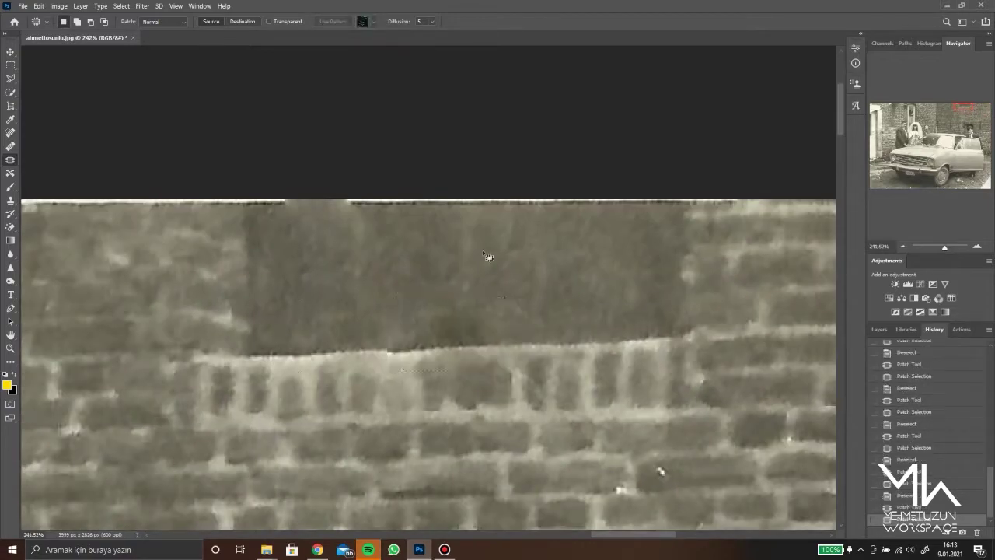
Patch the remaining flaws at the top of the wall with clean bricks
scroll(488, 257, "up", 2)
scroll(412, 348, "down", 2)
scroll(491, 317, "down", 2)
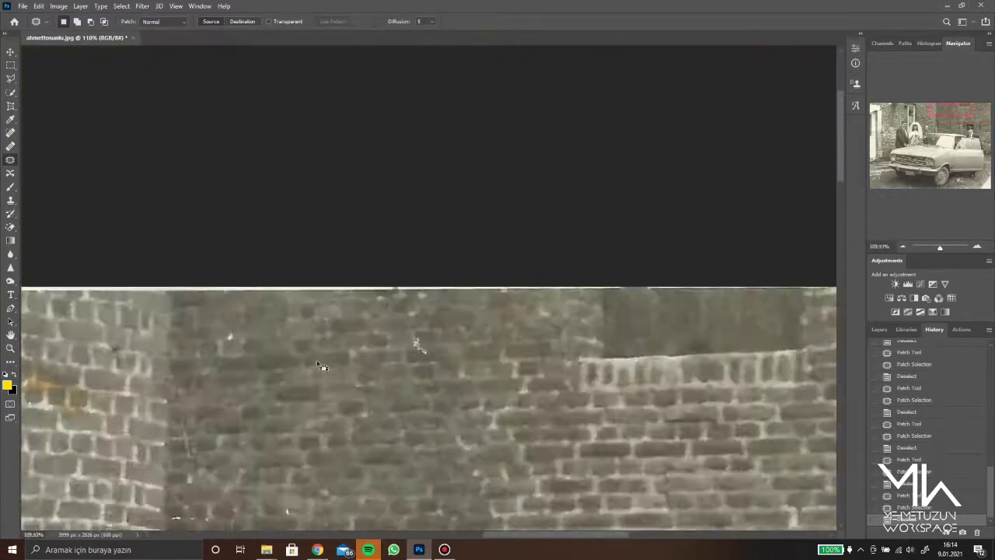
scroll(321, 355, "up", 2)
left_click_drag(329, 272, 327, 295)
left_click_drag(342, 292, 435, 296)
scroll(417, 298, "down", 2)
scroll(471, 329, "up", 2)
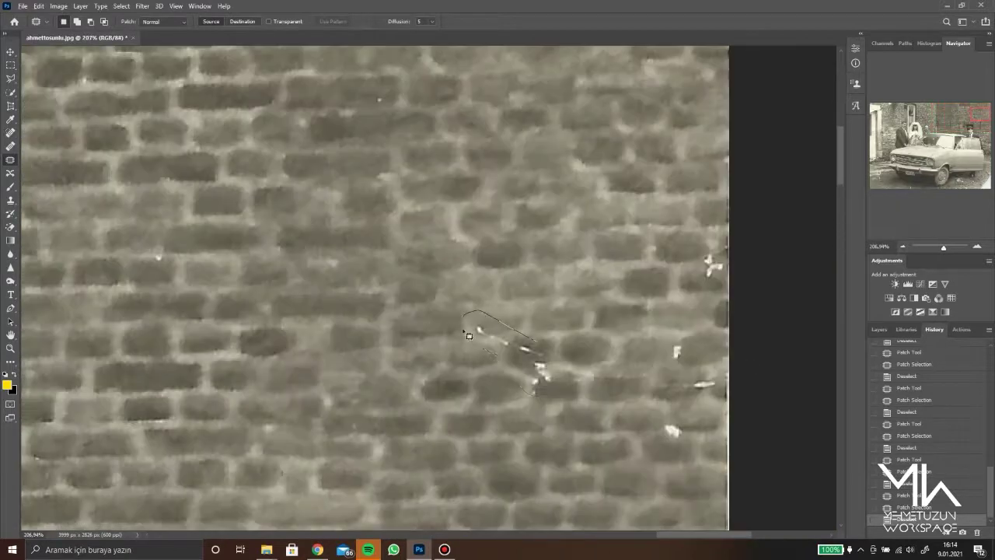
key("ctrl+d")
scroll(498, 321, "up", 1)
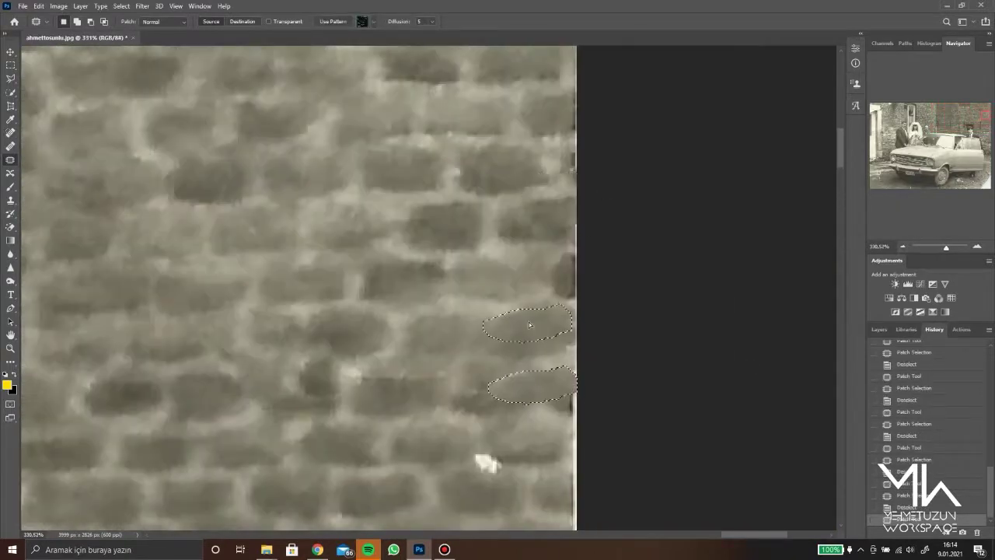
left_click_drag(528, 322, 529, 321)
key("ctrl+d")
key("j")
scroll(529, 322, "down", 3)
scroll(272, 117, "up", 1)
scroll(272, 117, "up", 1)
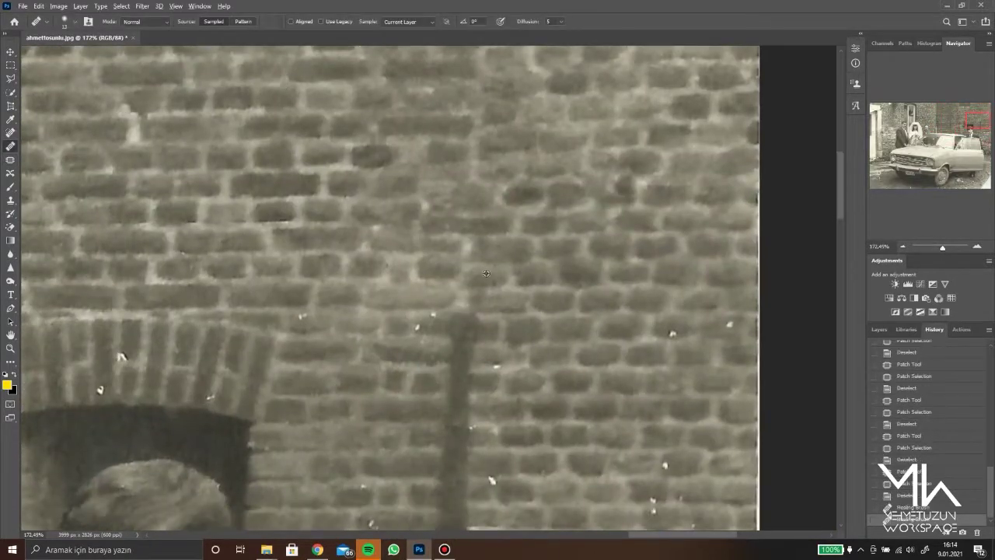
Heal away the white speckle cluster on the ground near the front wheel
scroll(486, 273, "up", 2)
scroll(94, 442, "down", 1)
scroll(389, 389, "down", 2)
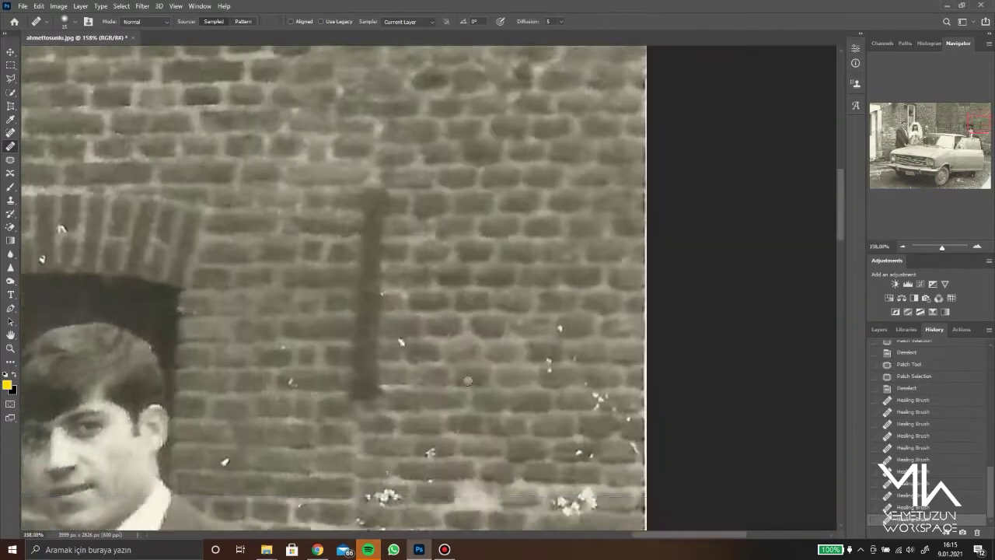
scroll(722, 334, "up", 3)
scroll(723, 359, "down", 2)
scroll(748, 241, "up", 3)
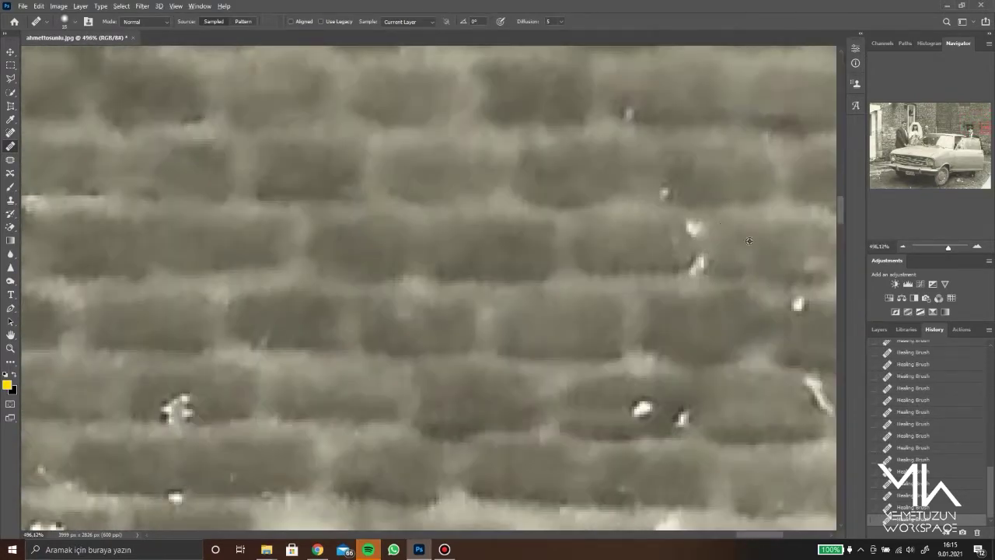
scroll(832, 388, "down", 1)
scroll(699, 350, "down", 2)
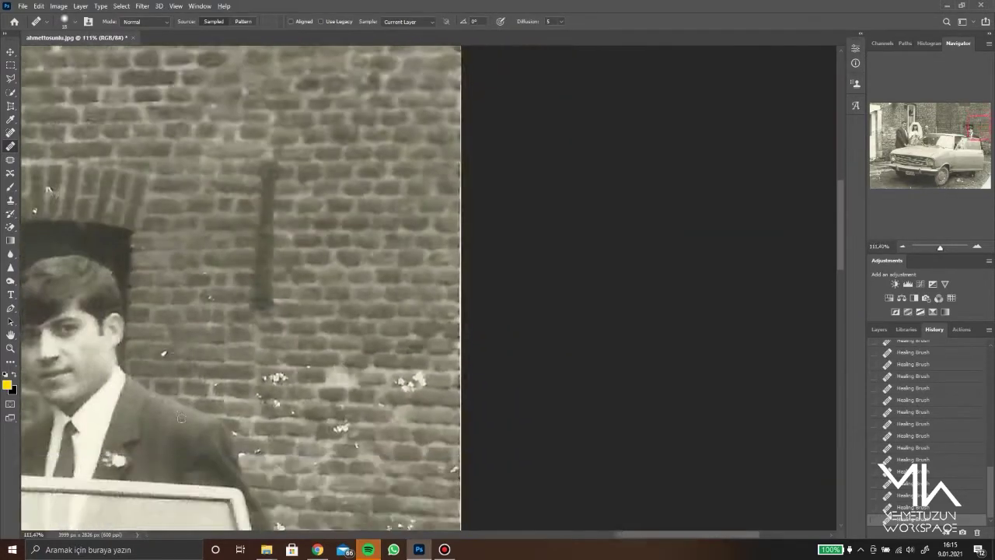
scroll(605, 313, "up", 2)
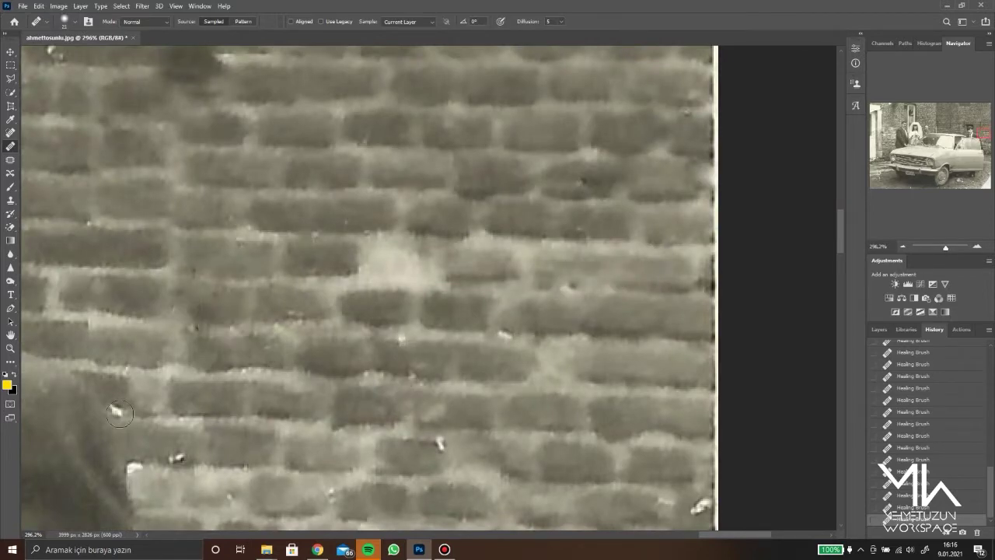
scroll(120, 413, "down", 2)
scroll(381, 334, "up", 2)
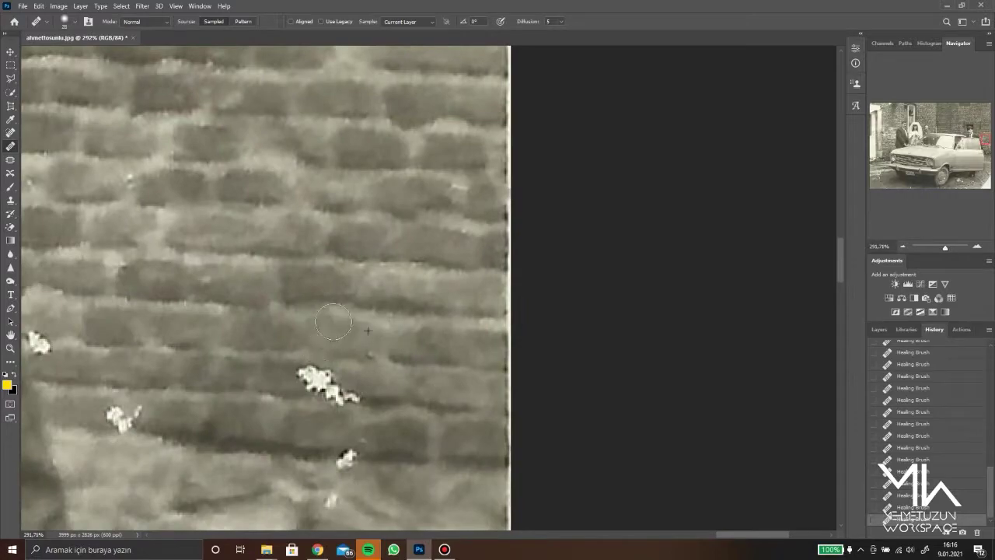
scroll(342, 457, "down", 2)
scroll(376, 331, "up", 3)
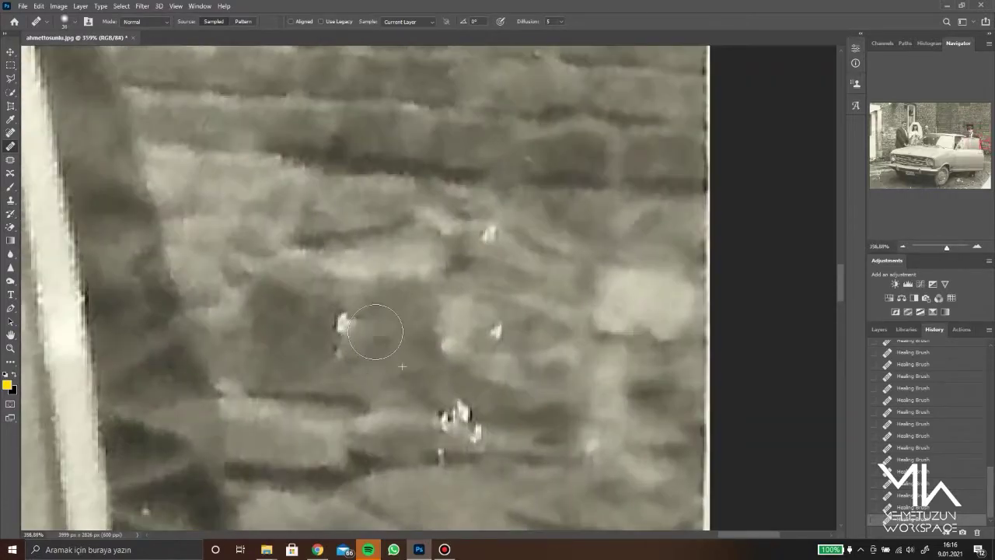
scroll(485, 313, "down", 1)
scroll(497, 303, "down", 2)
scroll(513, 295, "up", 2)
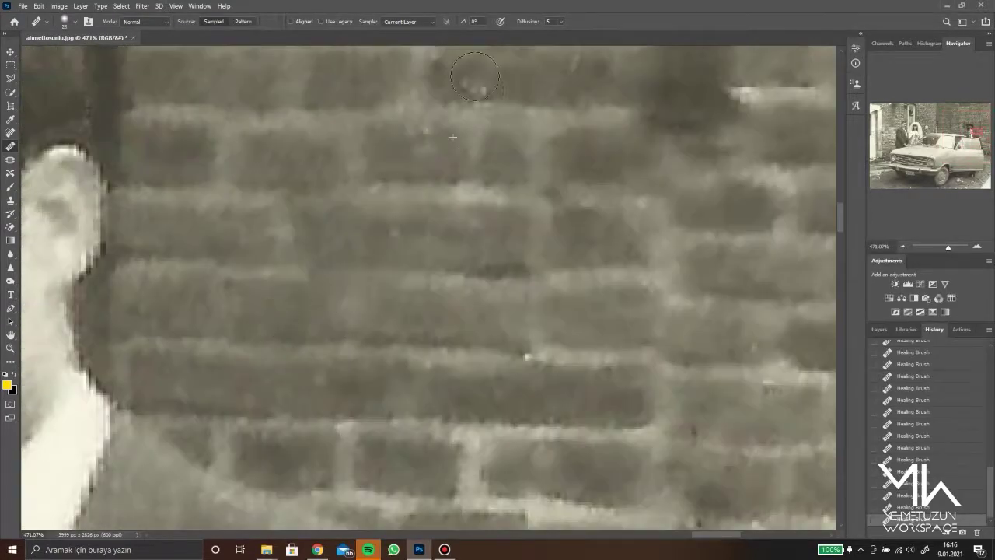
scroll(551, 268, "down", 2)
scroll(551, 268, "up", 5)
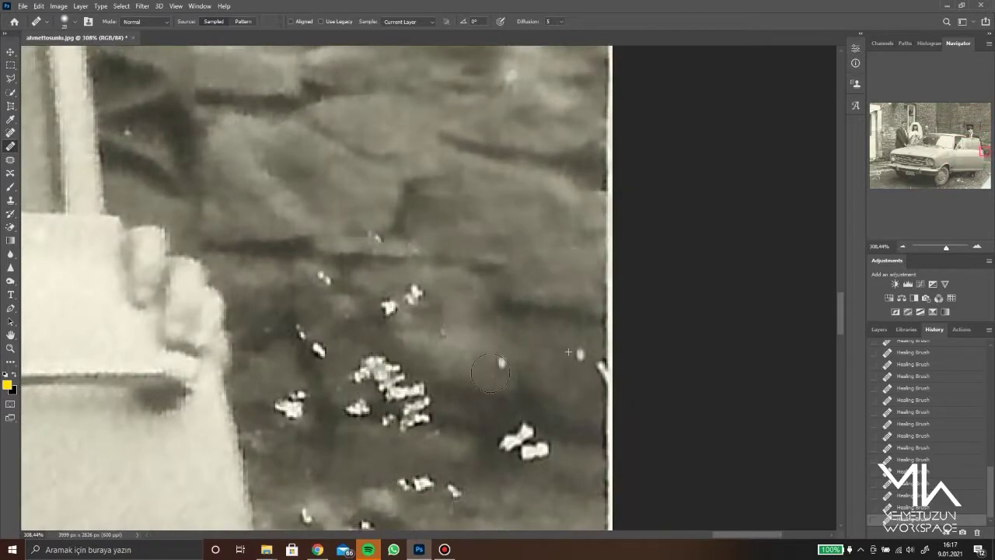
left_click_drag(423, 416, 362, 371)
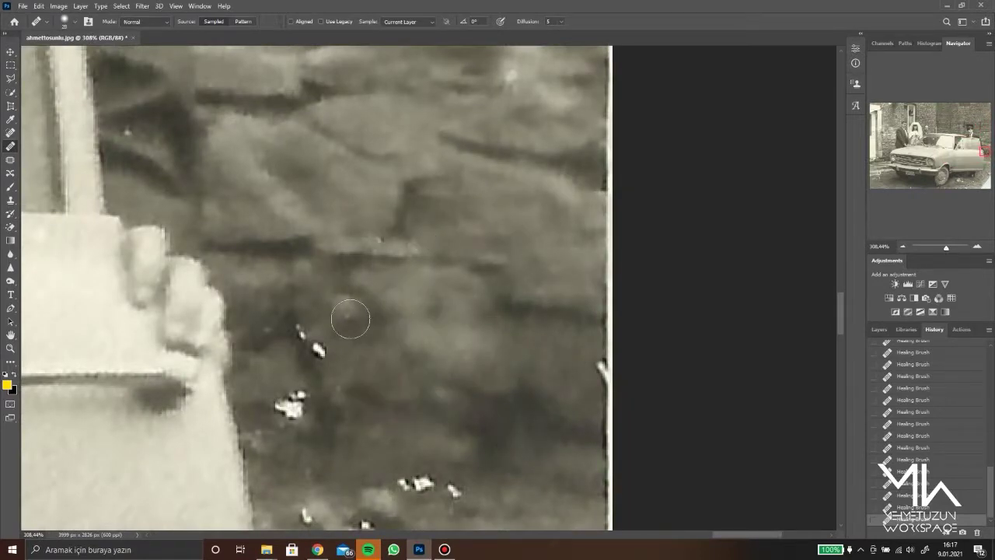
Zoom around the front wheel and ground to inspect for remaining specks
scroll(351, 319, "up", 2)
scroll(396, 338, "down", 1)
scroll(373, 327, "up", 2)
scroll(251, 352, "down", 1)
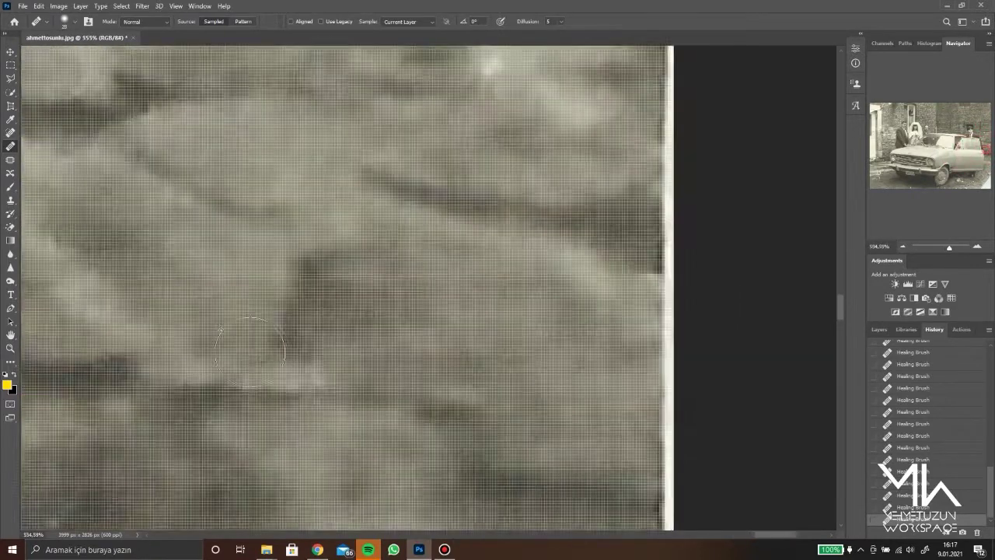
scroll(214, 296, "down", 1)
scroll(142, 328, "down", 5)
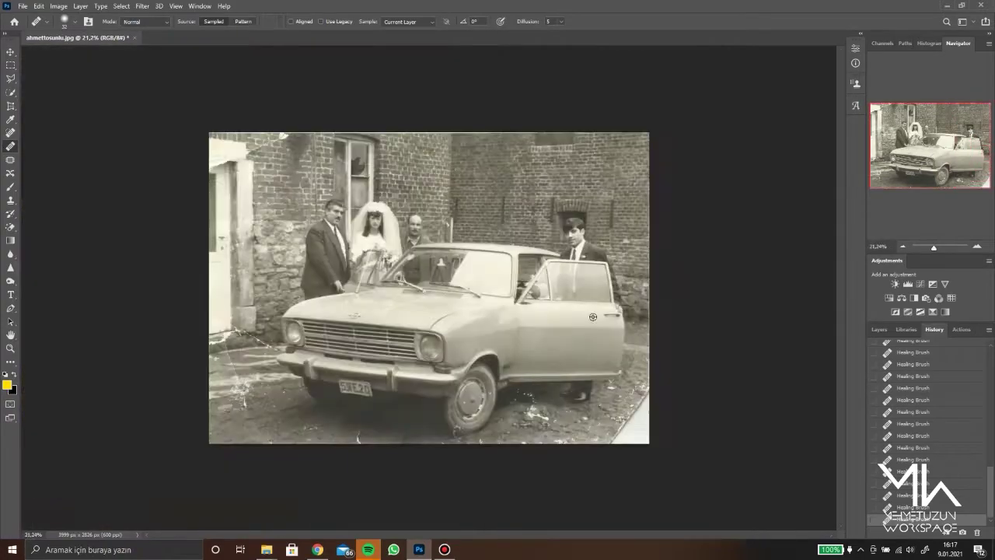
scroll(358, 391, "up", 4)
scroll(358, 391, "up", 1)
scroll(510, 233, "up", 2)
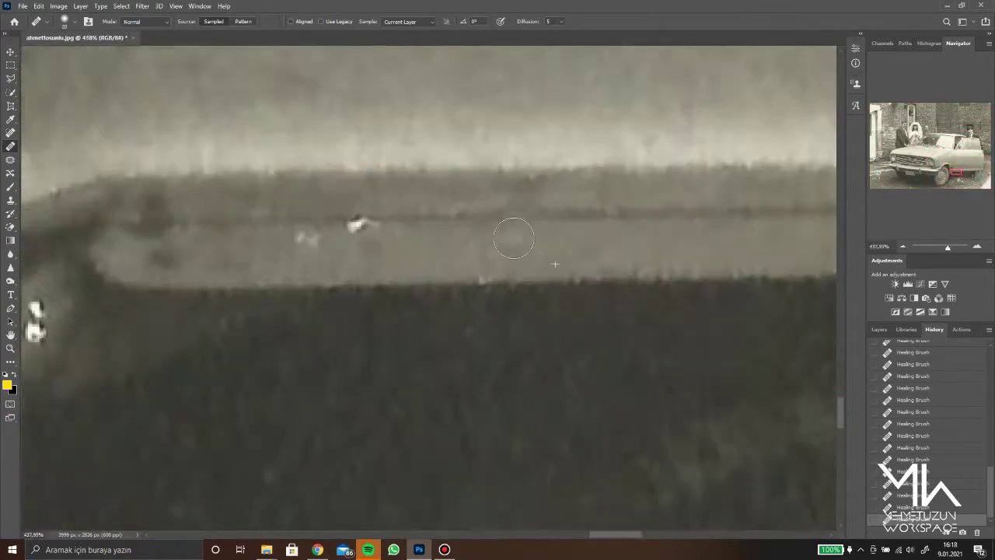
scroll(289, 211, "up", 1)
scroll(233, 277, "down", 1)
scroll(293, 177, "down", 1)
scroll(292, 177, "down", 2)
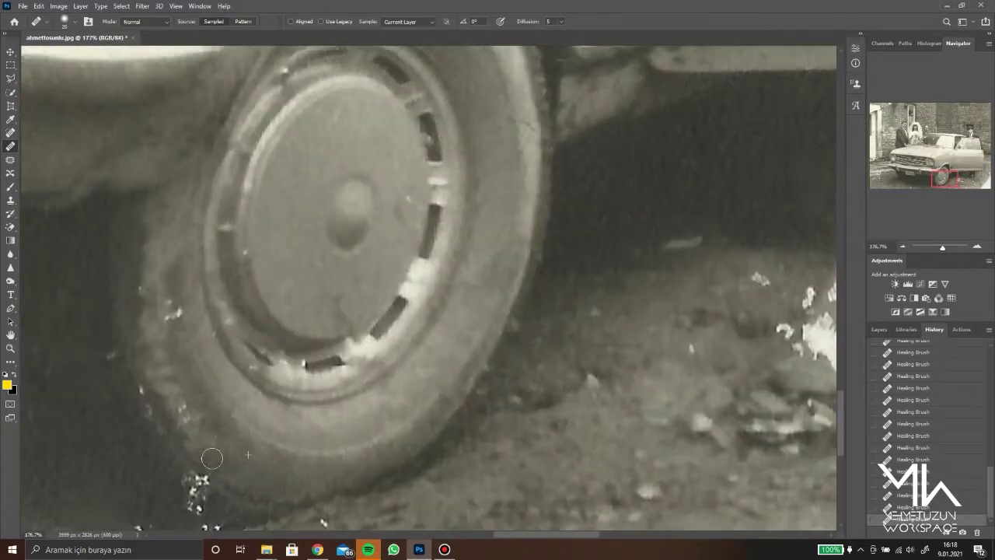
scroll(143, 291, "down", 2)
scroll(211, 176, "up", 4)
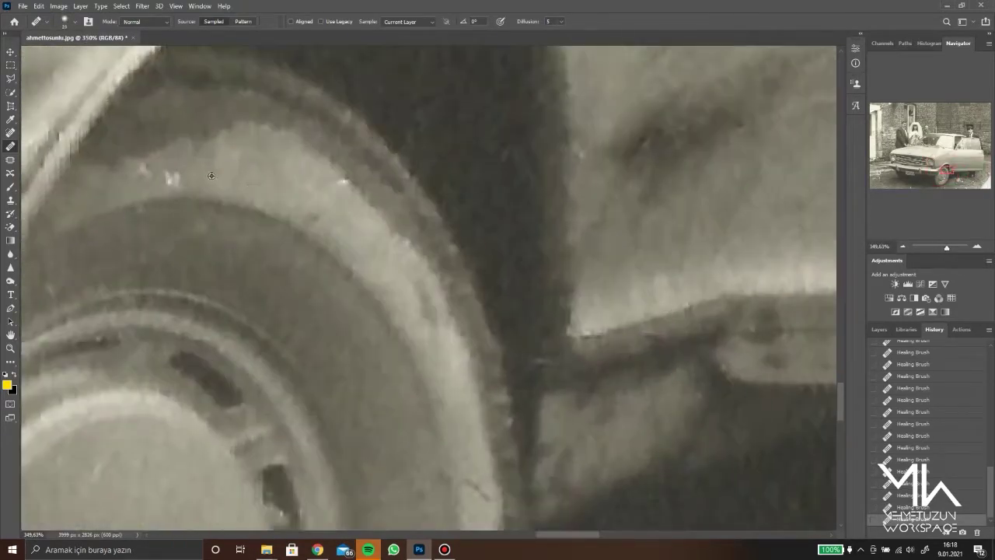
scroll(328, 224, "down", 1)
scroll(233, 251, "down", 3)
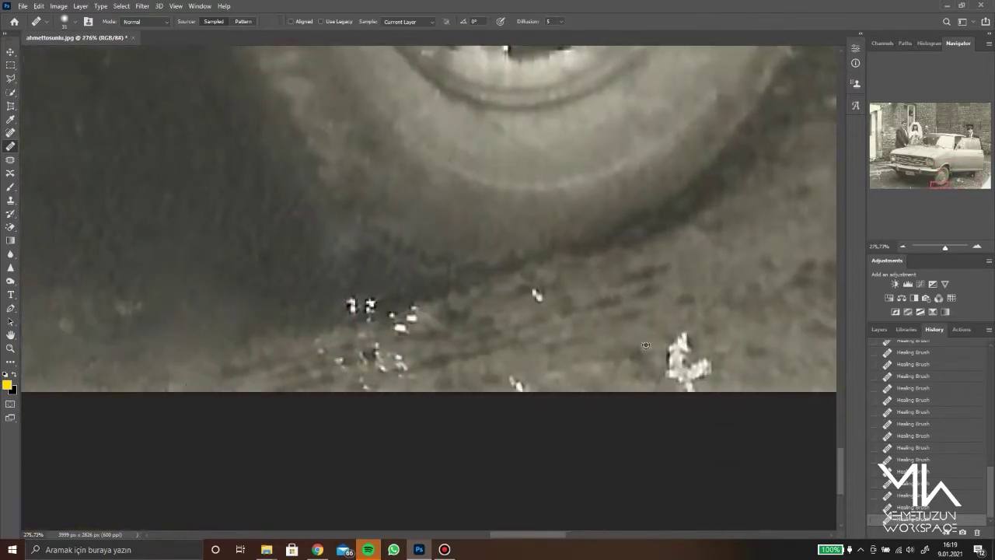
scroll(355, 374, "down", 2)
scroll(304, 313, "down", 1)
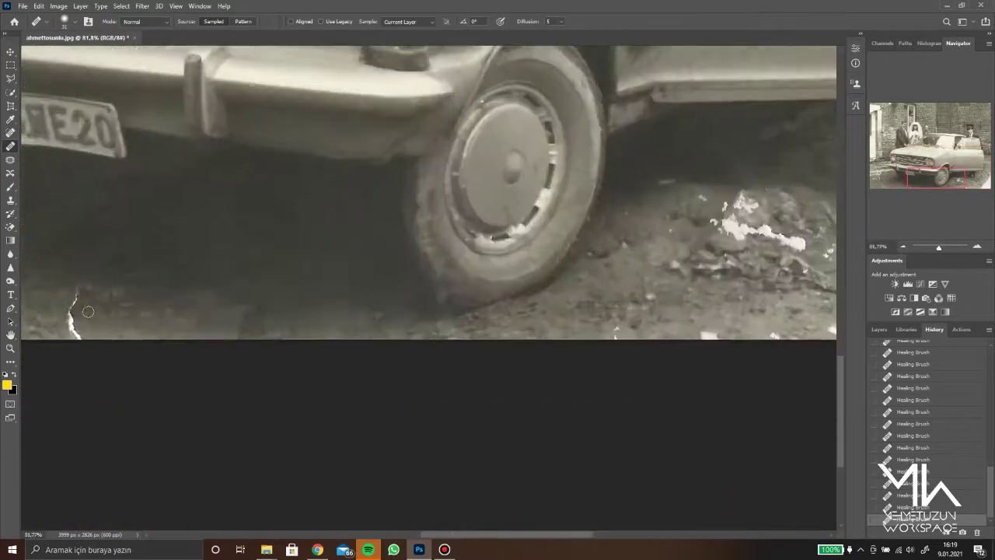
scroll(263, 397, "up", 3)
scroll(342, 210, "down", 5)
scroll(319, 264, "up", 3)
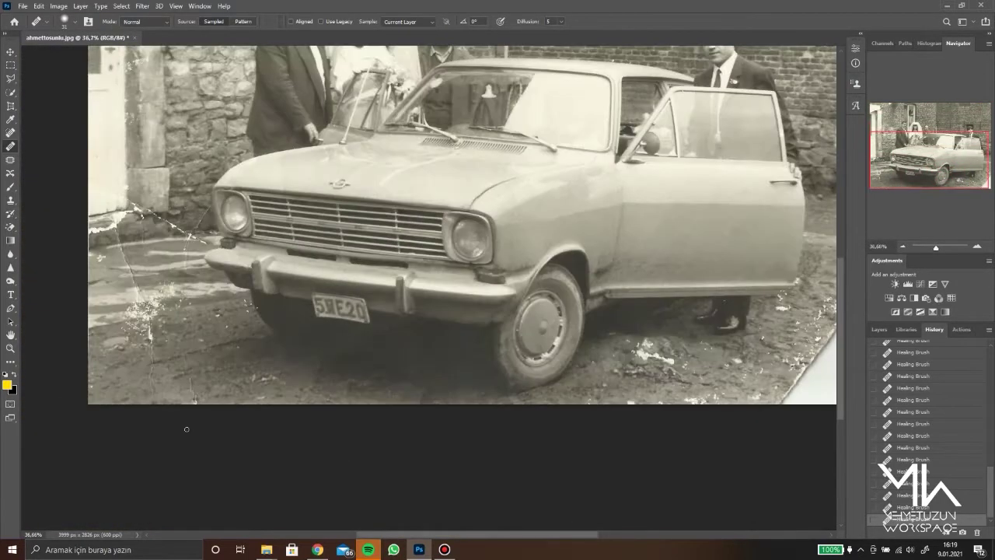
scroll(303, 319, "up", 3)
scroll(292, 365, "down", 1)
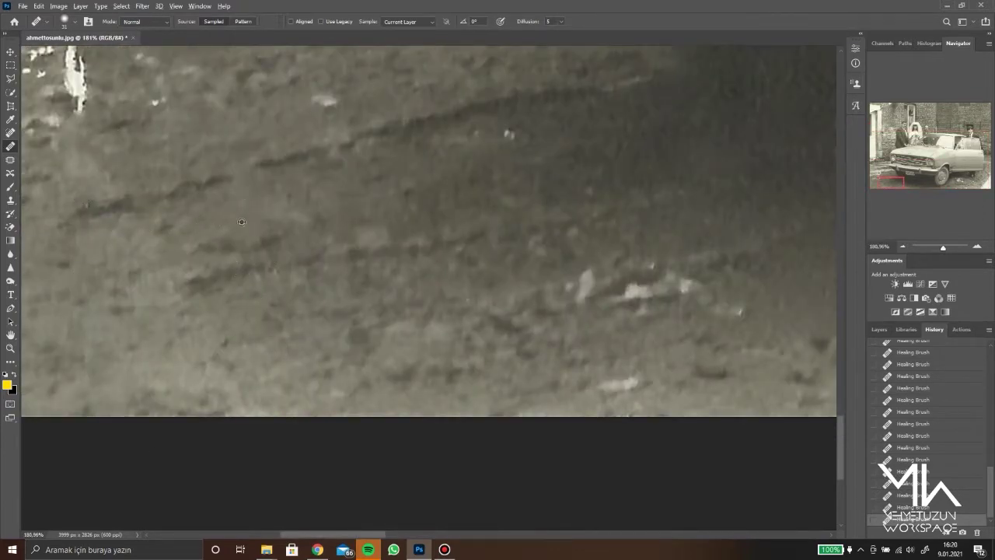
scroll(241, 222, "down", 4)
scroll(225, 264, "up", 3)
scroll(209, 310, "up", 3)
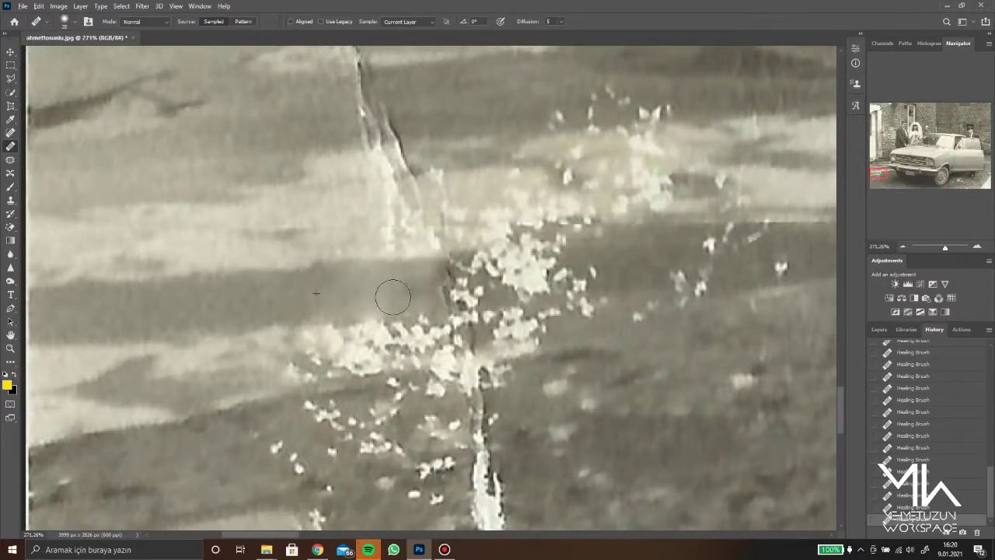
scroll(412, 295, "up", 1)
Patch the flecked ground and the white fleck in the grass at lower left
left_click_drag(338, 323, 472, 248)
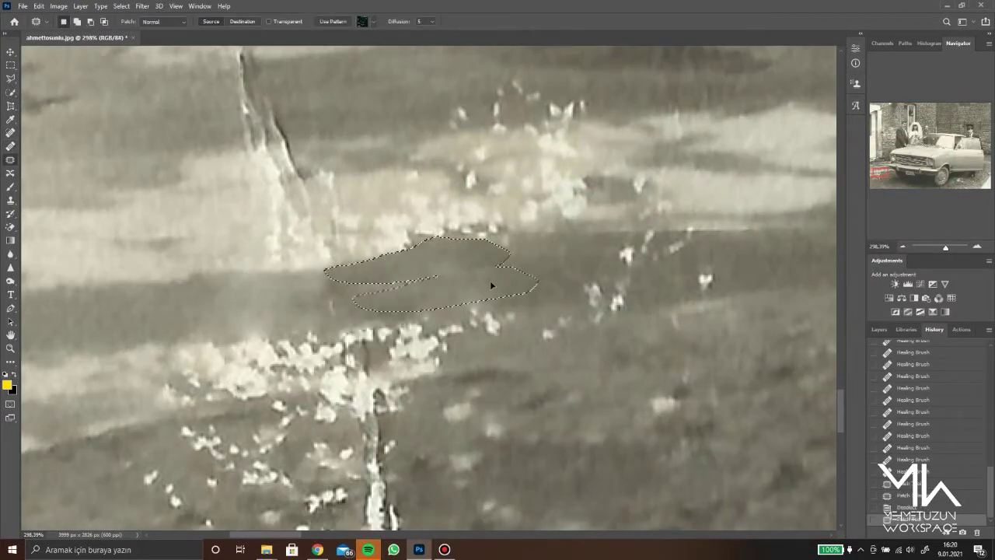
scroll(262, 306, "down", 4)
scroll(353, 291, "down", 3)
scroll(353, 292, "down", 5)
scroll(402, 251, "up", 6)
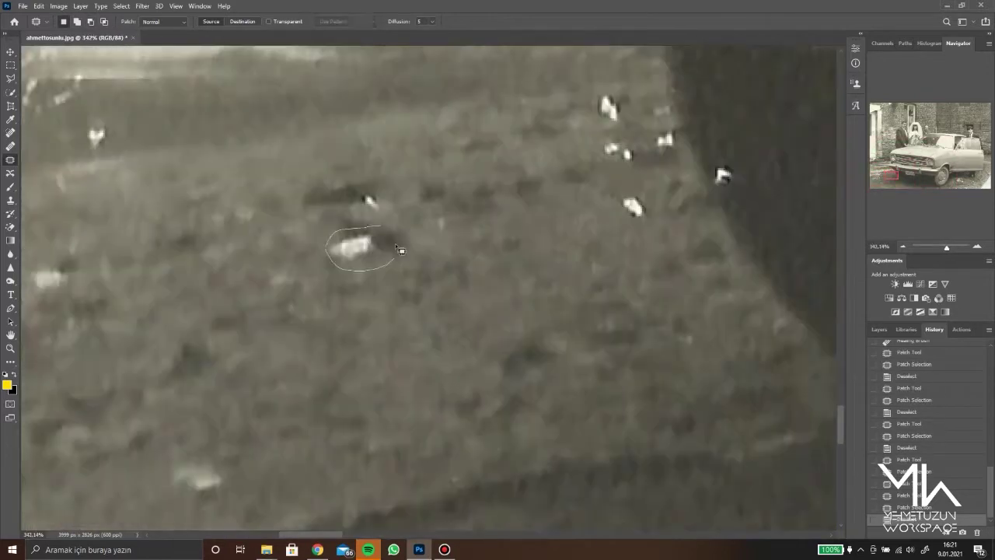
left_click_drag(402, 251, 514, 148)
Patch the crack near the left edge and the remaining flecked ground
scroll(647, 167, "down", 3)
scroll(558, 185, "up", 3)
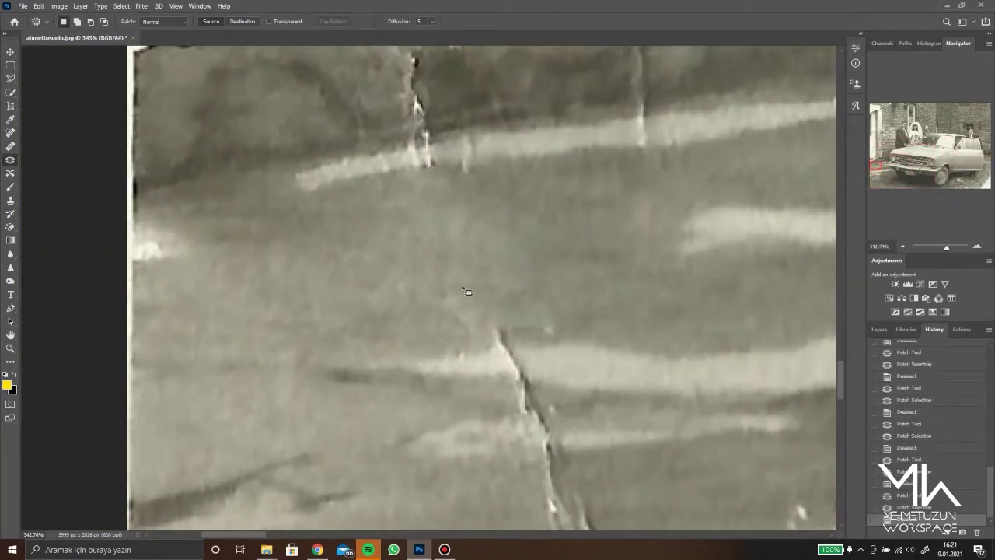
scroll(659, 301, "down", 2)
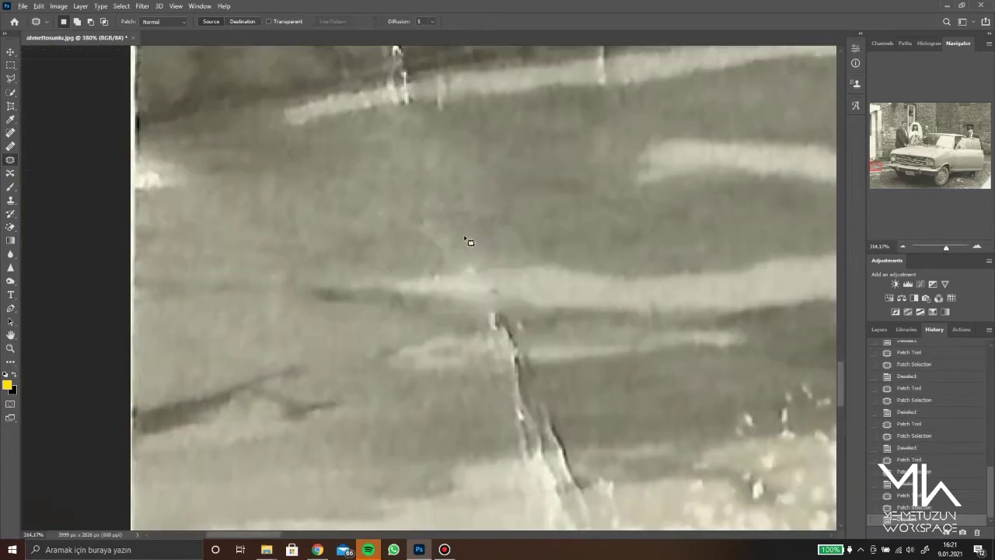
mouse_move(467, 241)
left_mouse_down()
mouse_move(540, 339)
mouse_move(466, 402)
left_mouse_up()
scroll(404, 381, "down", 5)
scroll(404, 380, "up", 5)
mouse_move(420, 365)
left_mouse_down()
mouse_move(358, 397)
mouse_move(391, 348)
left_mouse_up()
Clone clean ground over the white specks and the bright fleck patch
left_click(11, 200)
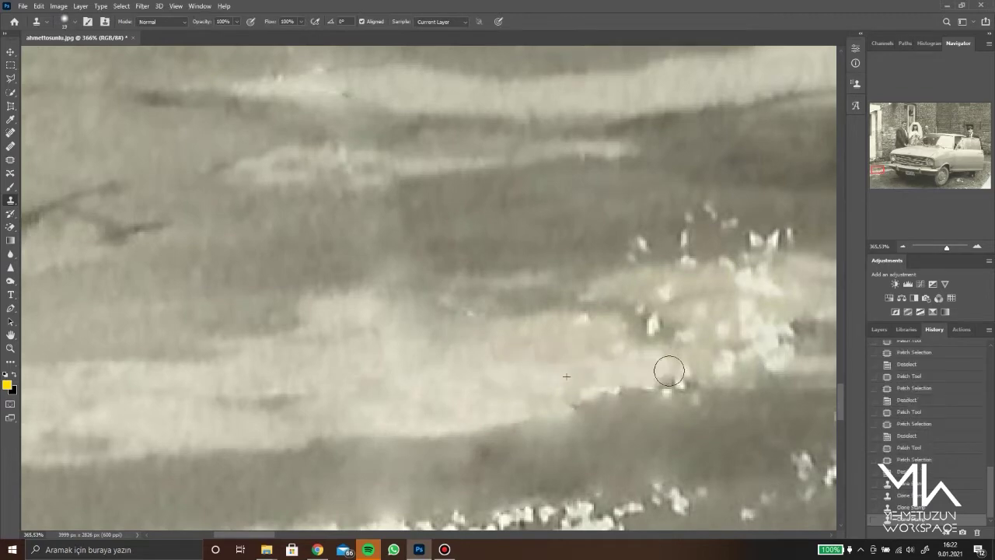
scroll(669, 371, "up", 2)
left_click_drag(726, 356, 505, 357)
mouse_move(373, 334)
left_mouse_down()
mouse_move(460, 371)
mouse_move(435, 365)
left_mouse_up()
scroll(139, 373, "up", 1)
left_click_drag(451, 255, 554, 261)
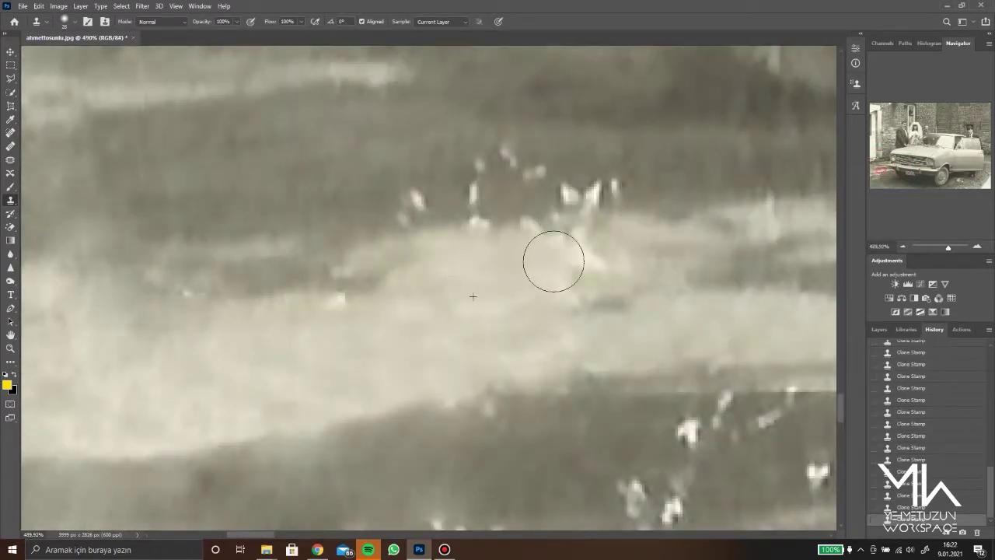
Clone over the diagonal crack beside the car's headlight
scroll(471, 264, "down", 3)
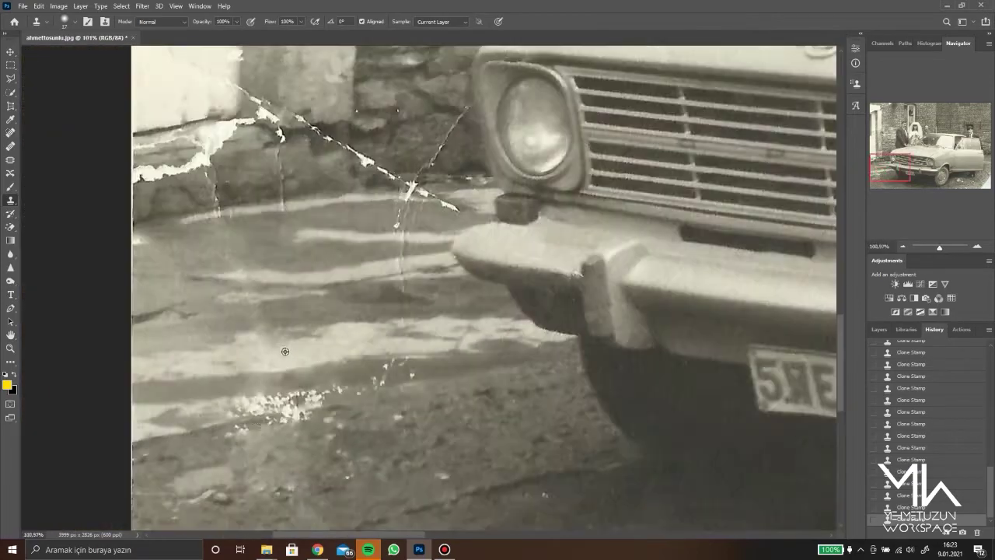
scroll(262, 288, "up", 2)
scroll(334, 422, "down", 1)
scroll(398, 221, "up", 3)
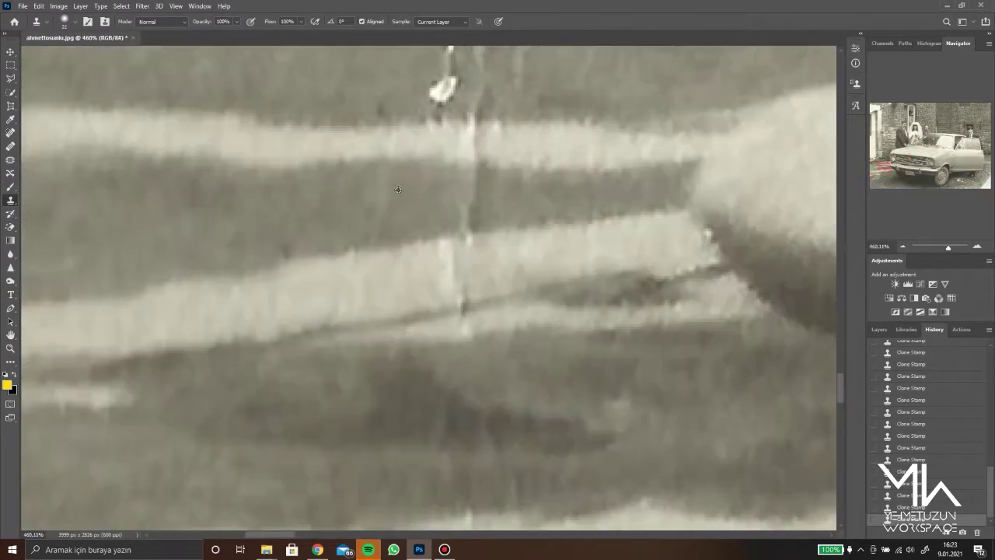
scroll(491, 321, "up", 2)
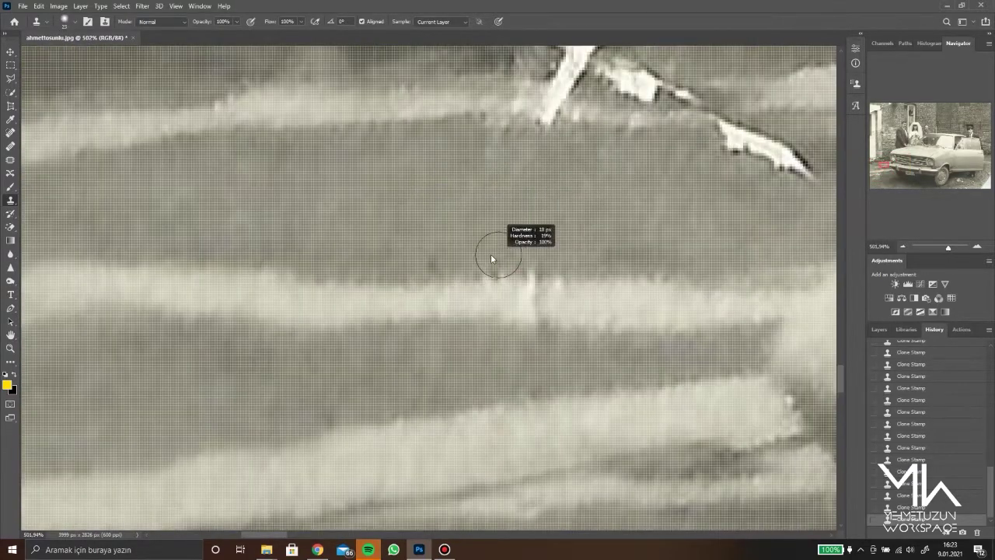
scroll(554, 303, "down", 3)
scroll(544, 345, "up", 2)
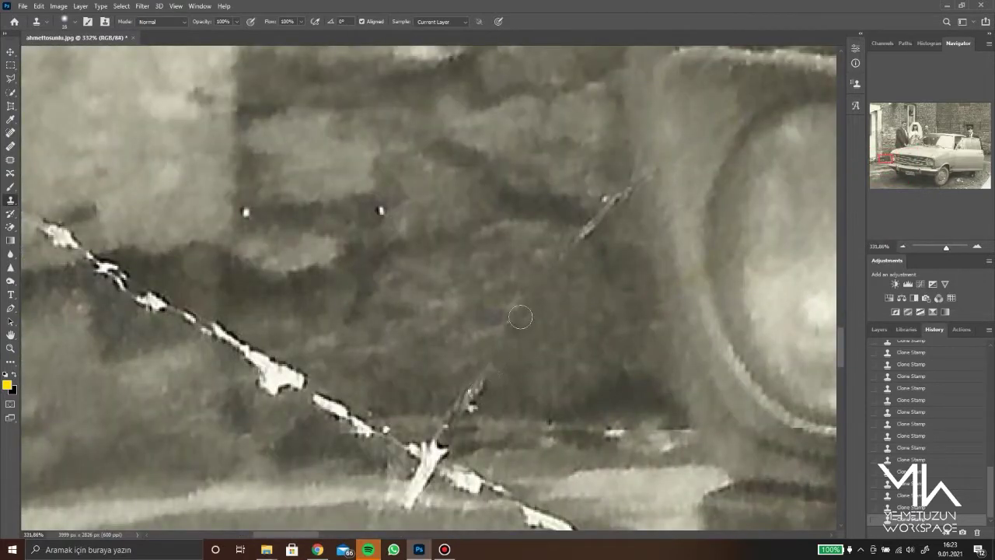
left_click_drag(618, 195, 473, 409)
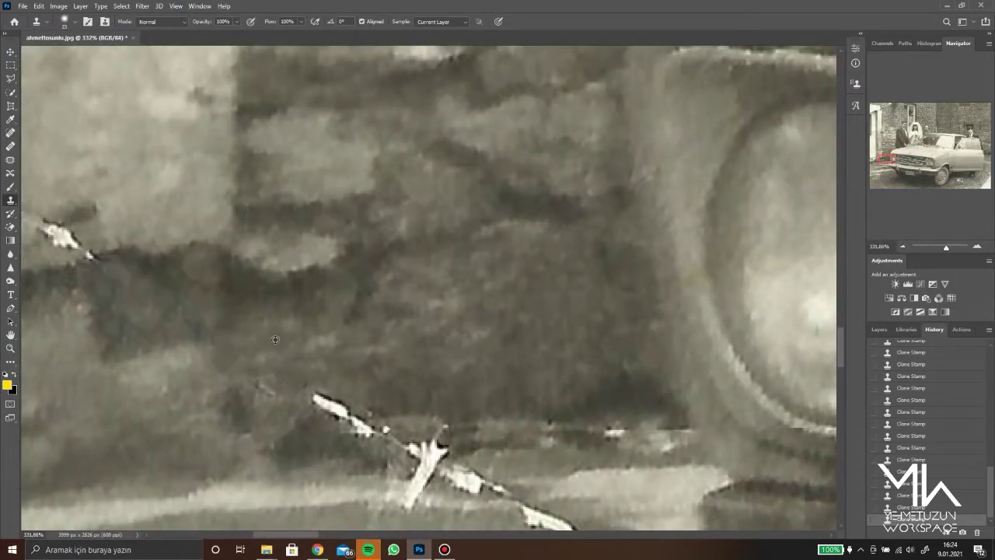
scroll(460, 436, "up", 1)
Heal the crack along the wall base with the Healing Brush (J)
key("j")
scroll(314, 426, "down", 2)
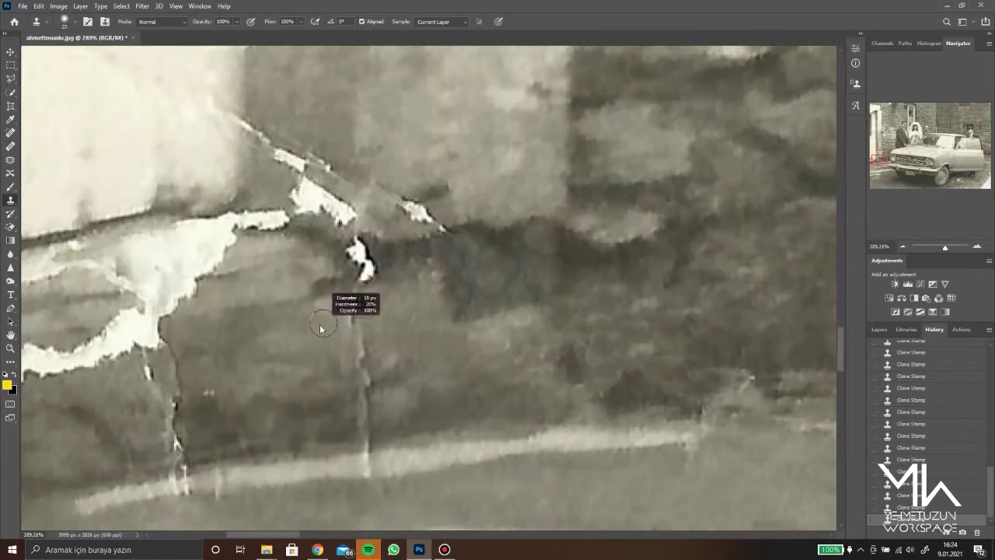
scroll(333, 300, "up", 1)
left_click_drag(332, 319, 332, 447)
scroll(191, 457, "down", 1)
Heal the wall-base crack and the white patch at the left
scroll(193, 455, "down", 3)
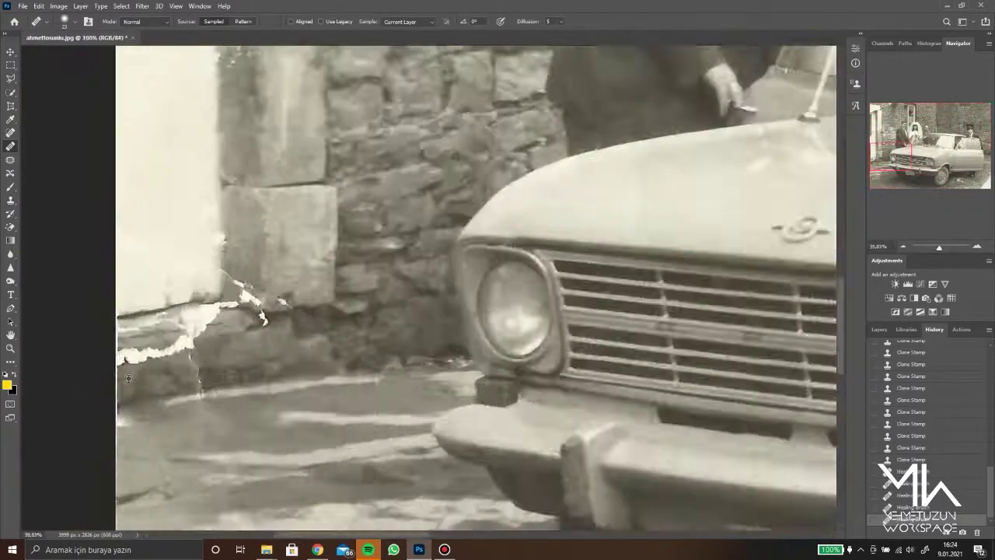
scroll(256, 310, "up", 10)
left_click_drag(389, 195, 466, 279)
left_click_drag(490, 202, 536, 427)
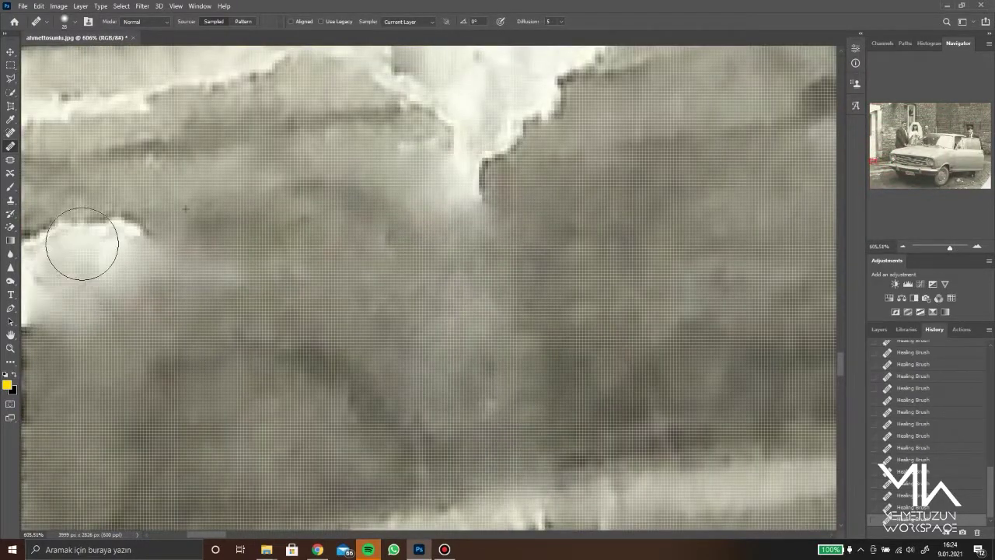
left_click_drag(78, 240, 249, 244)
Clone Stamp over the white streak along the wall and a nearby tear
scroll(551, 255, "down", 3)
scroll(380, 304, "down", 2)
scroll(380, 303, "up", 5)
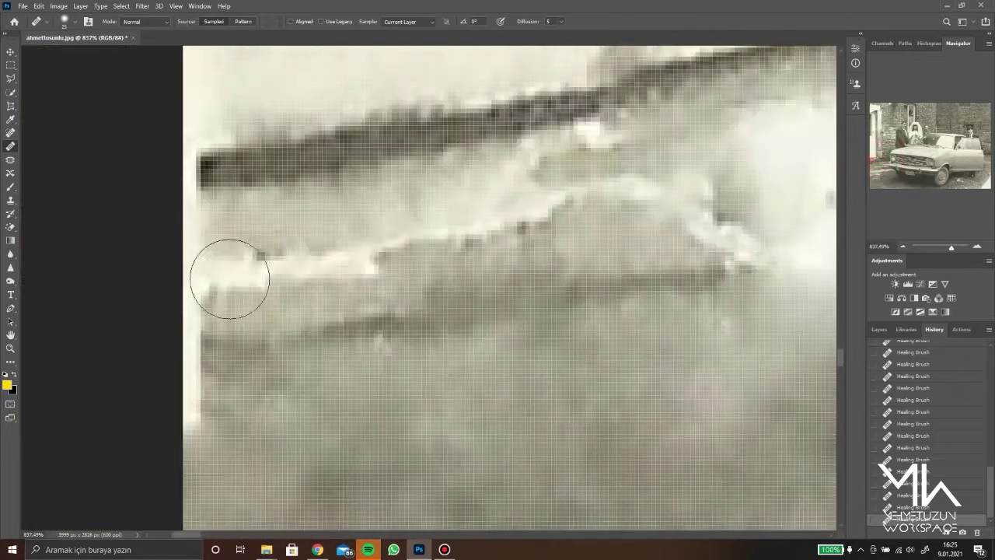
key("s")
left_click_drag(215, 251, 713, 233)
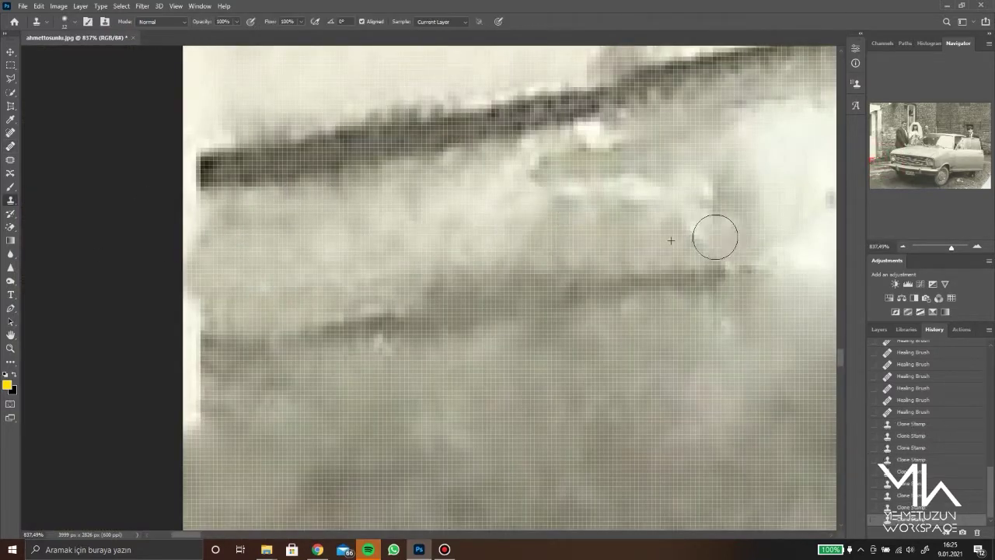
scroll(713, 233, "down", 5)
scroll(288, 328, "up", 3)
mouse_move(389, 311)
left_mouse_down()
mouse_move(497, 297)
mouse_move(436, 318)
left_mouse_up()
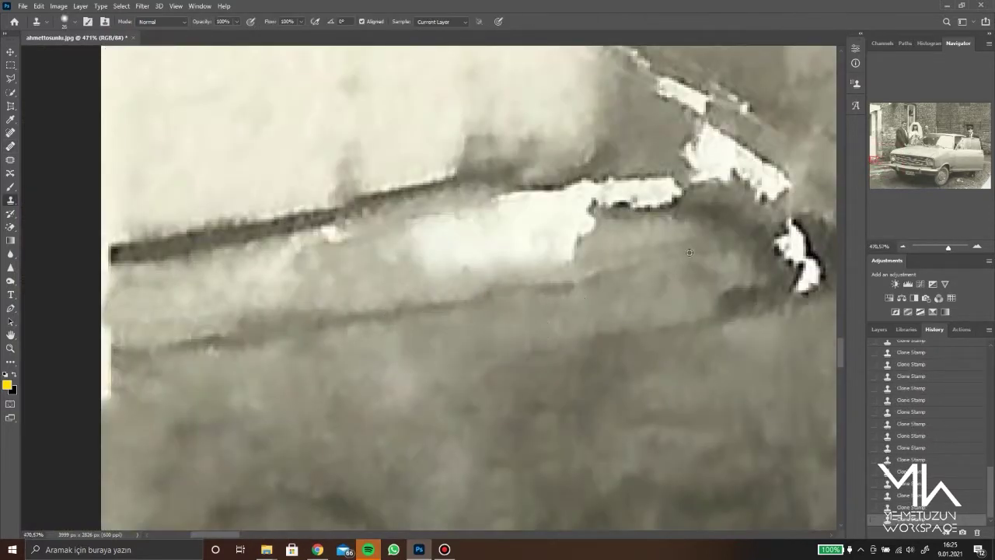
Clone over the small white patch with a smaller brush, then the corner tear with a larger one
key("bracketleft")
left_click_drag(586, 231, 552, 246)
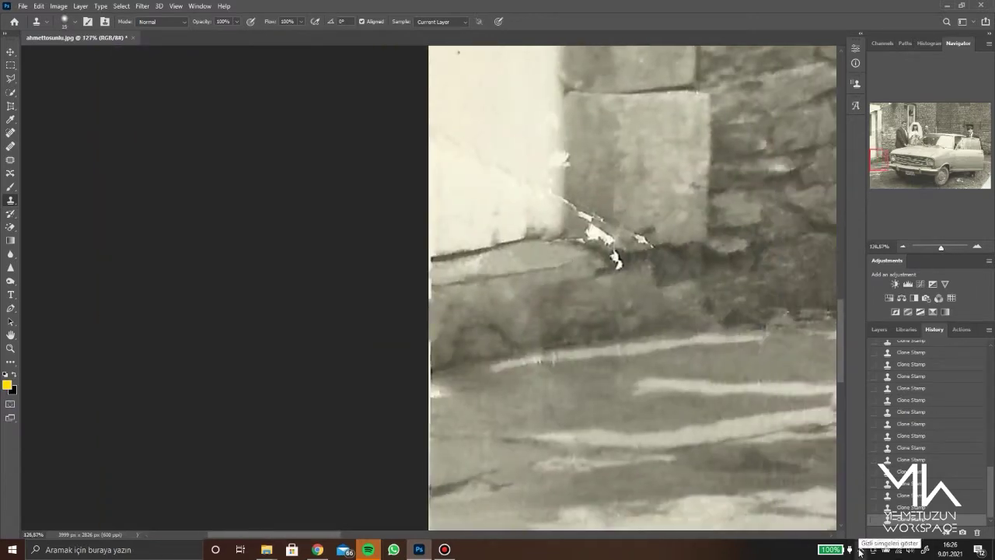
key("bracketright")
left_click_drag(533, 316, 278, 347)
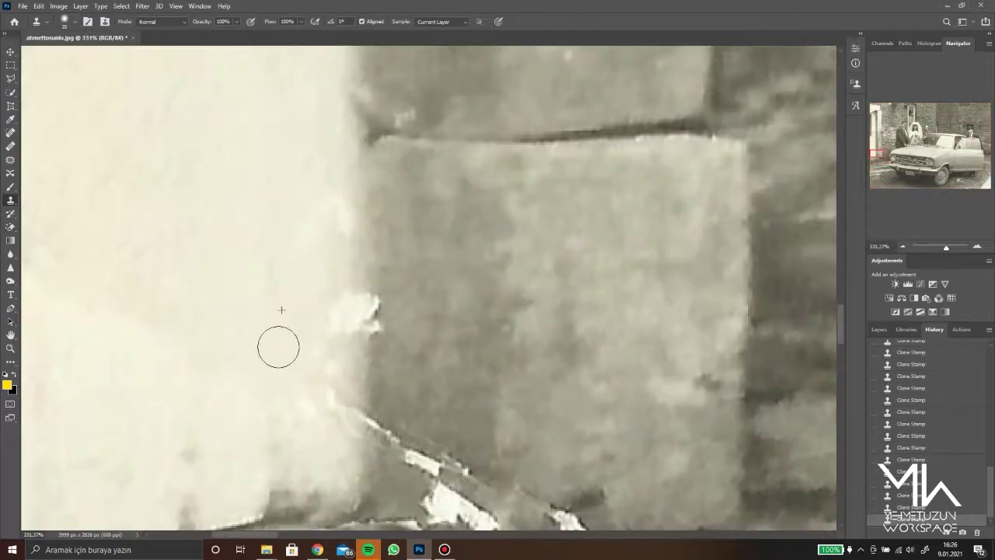
scroll(178, 349, "down", 3)
scroll(327, 397, "right", 3)
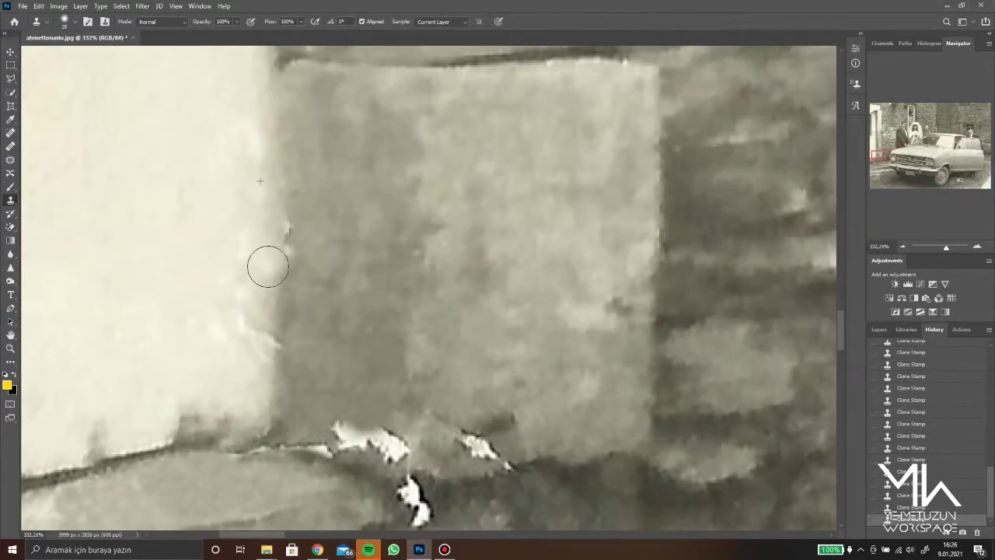
scroll(303, 311, "down", 2)
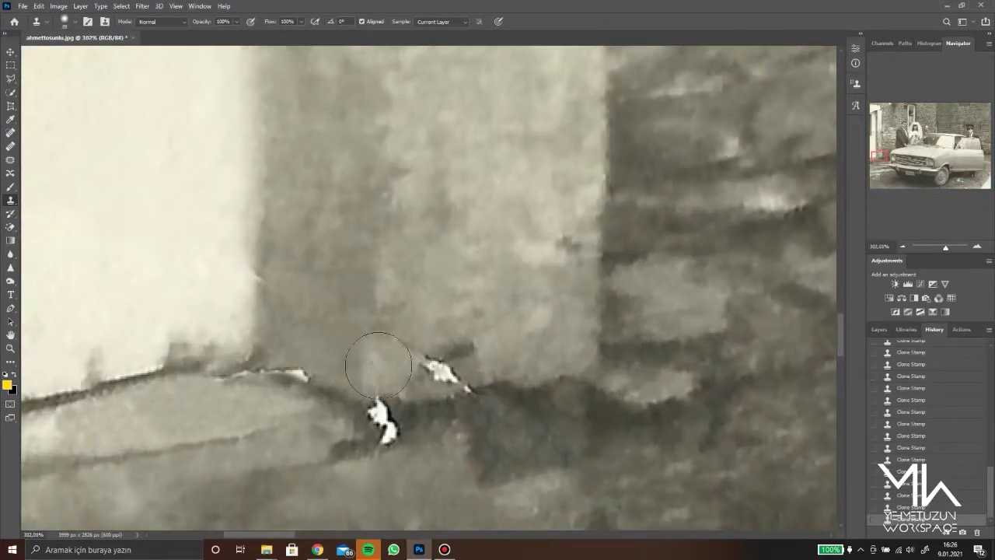
scroll(213, 393, "down", 3)
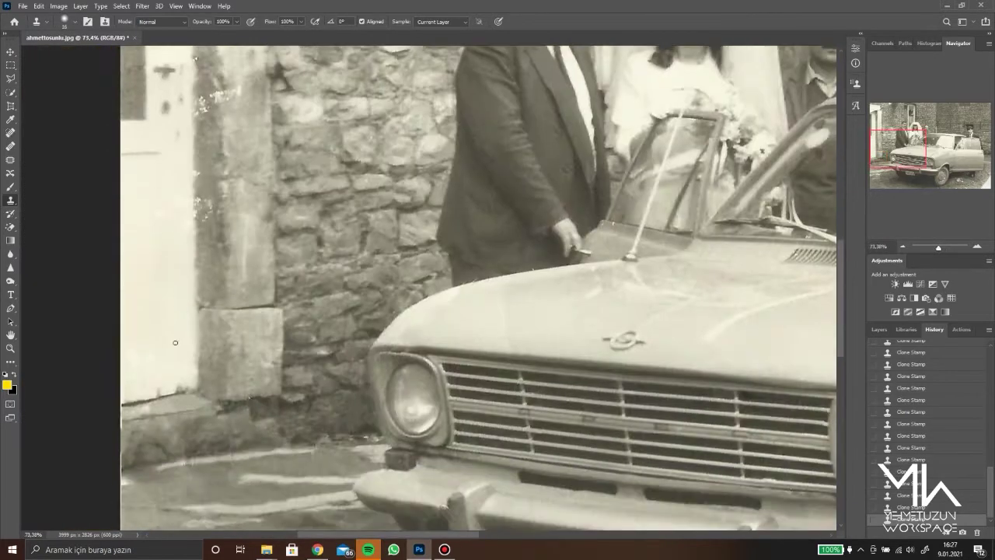
scroll(202, 388, "up", 3)
Heal a spot in the white speckle cluster on the ground with the Healing Brush
scroll(195, 389, "down", 2)
scroll(182, 388, "up", 2)
key("j")
left_click(182, 389)
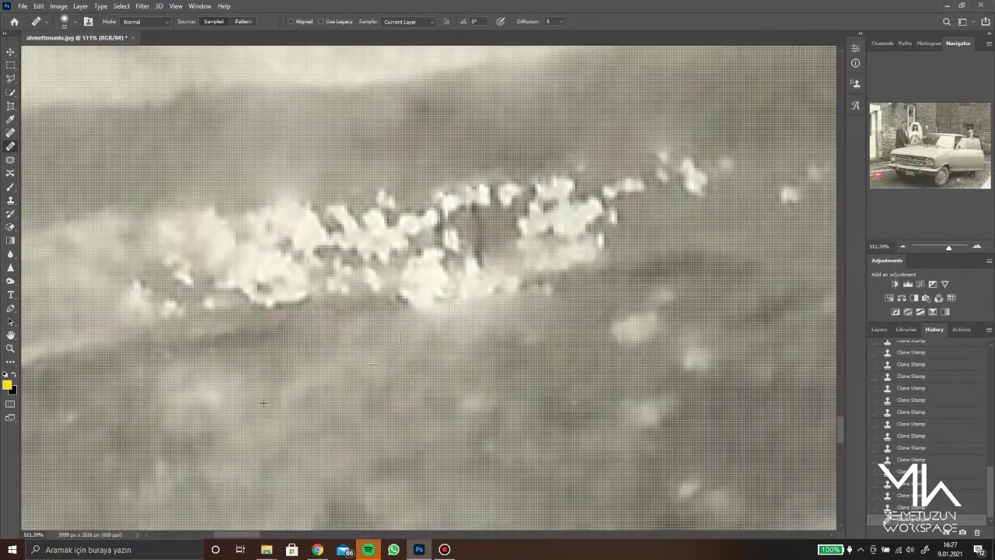
scroll(621, 374, "down", 3)
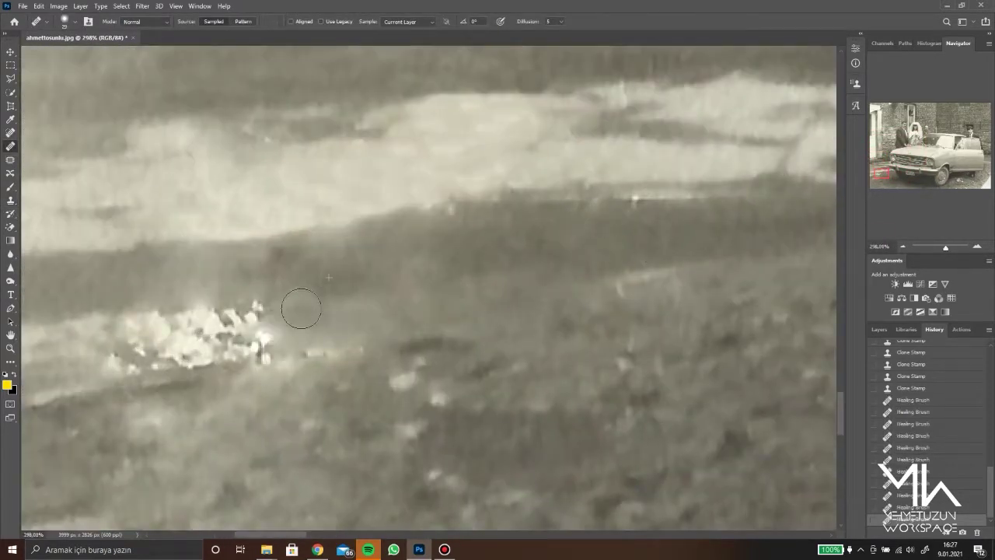
scroll(316, 340, "up", 1)
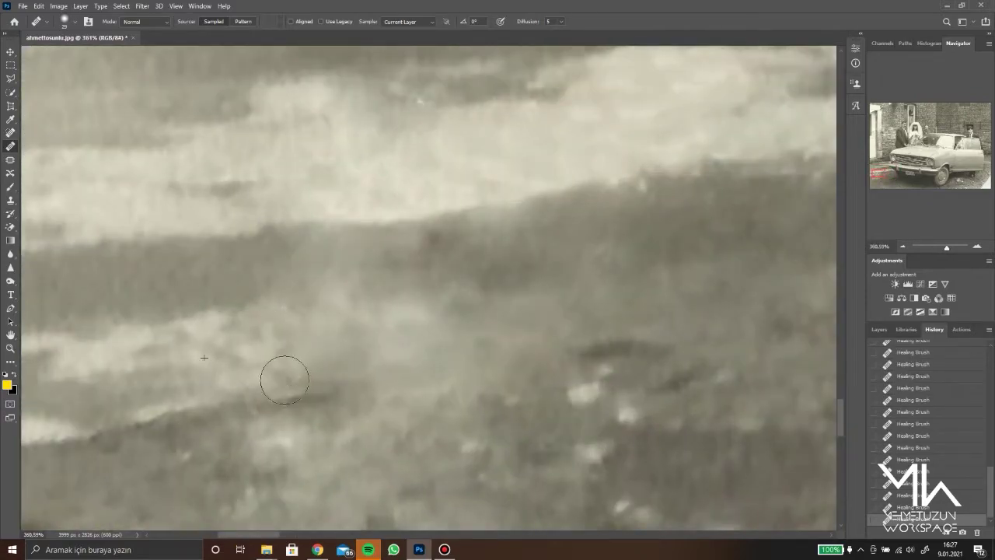
scroll(284, 379, "down", 4)
scroll(335, 251, "up", 3)
scroll(335, 251, "up", 1)
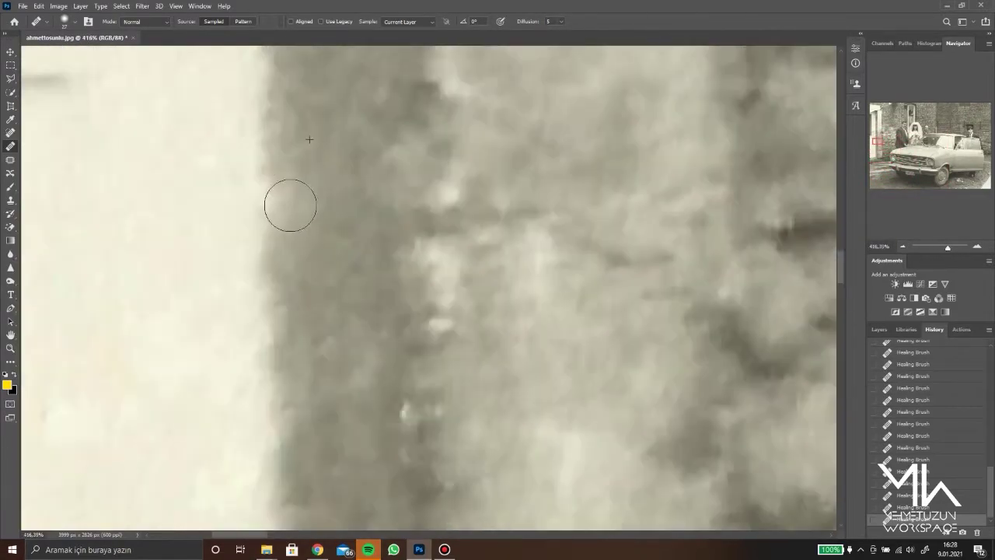
scroll(289, 204, "down", 1)
Heal the white specks on the brick wall, then move the view to the left doorway's top beam
left_click_drag(350, 303, 462, 206)
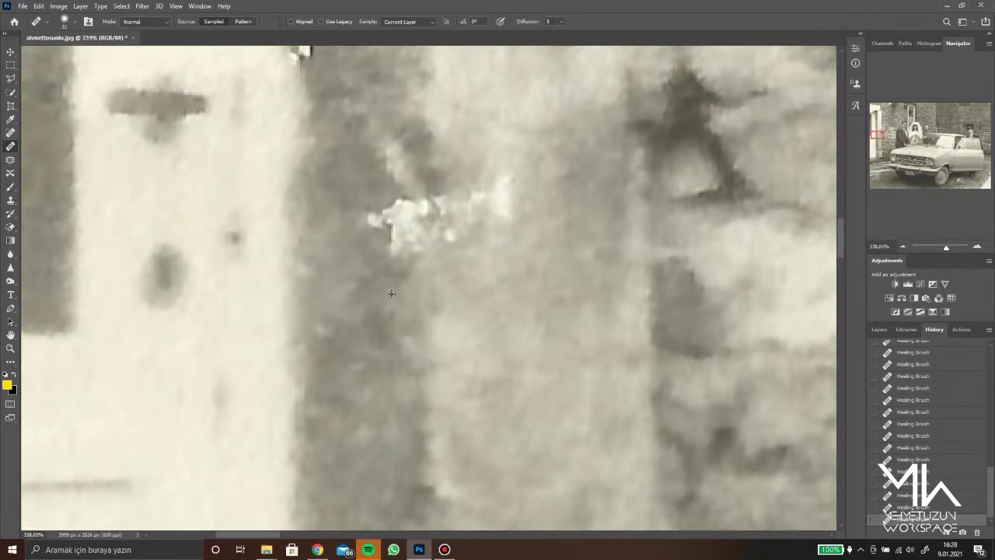
scroll(462, 206, "down", 4)
scroll(388, 288, "down", 3)
scroll(400, 400, "down", 3)
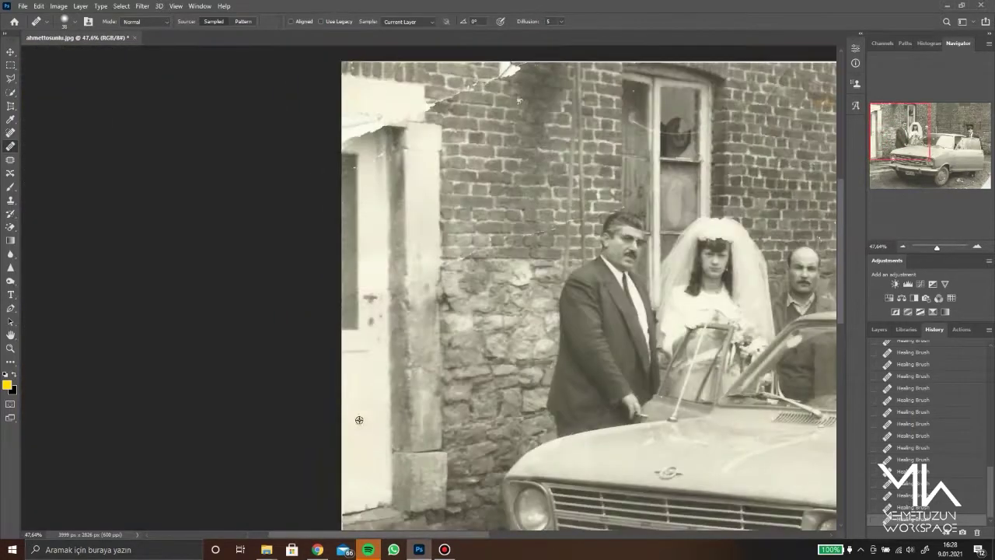
scroll(230, 391, "down", 2)
scroll(230, 391, "up", 3)
scroll(249, 443, "up", 3)
scroll(195, 191, "up", 2)
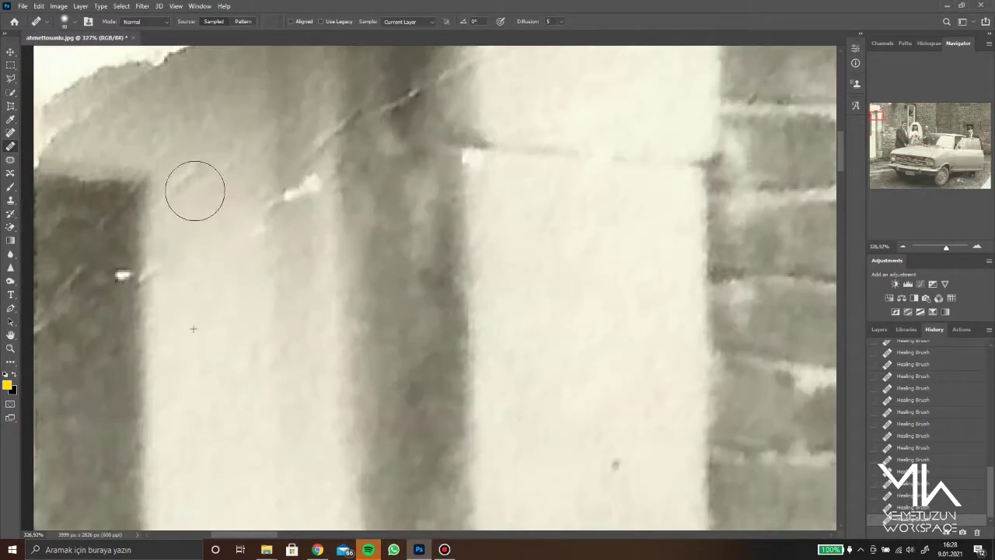
scroll(273, 253, "down", 2)
scroll(275, 252, "up", 2)
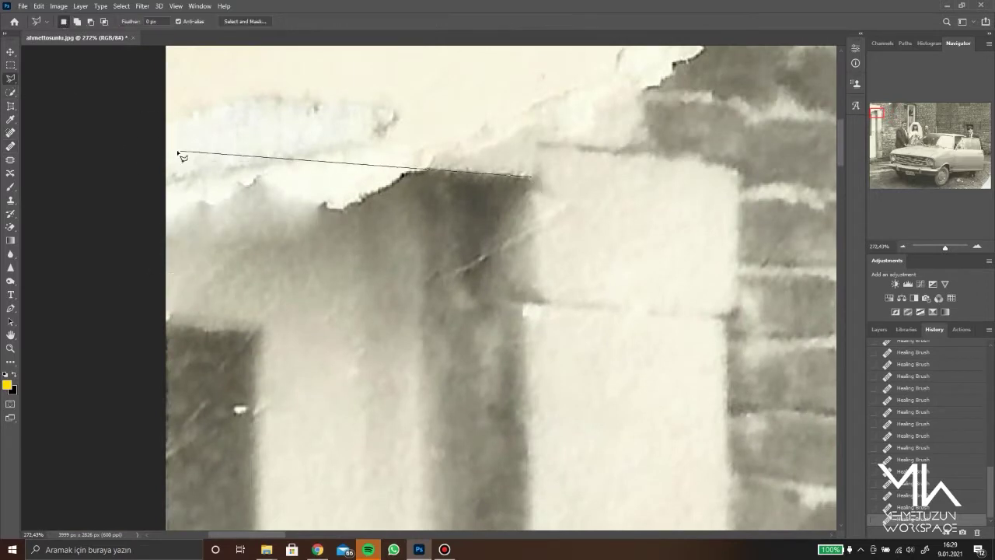
Clone darker texture over the bright damage inside the selected doorway beam
left_click(458, 195, "alt")
left_click_drag(342, 183, 147, 202)
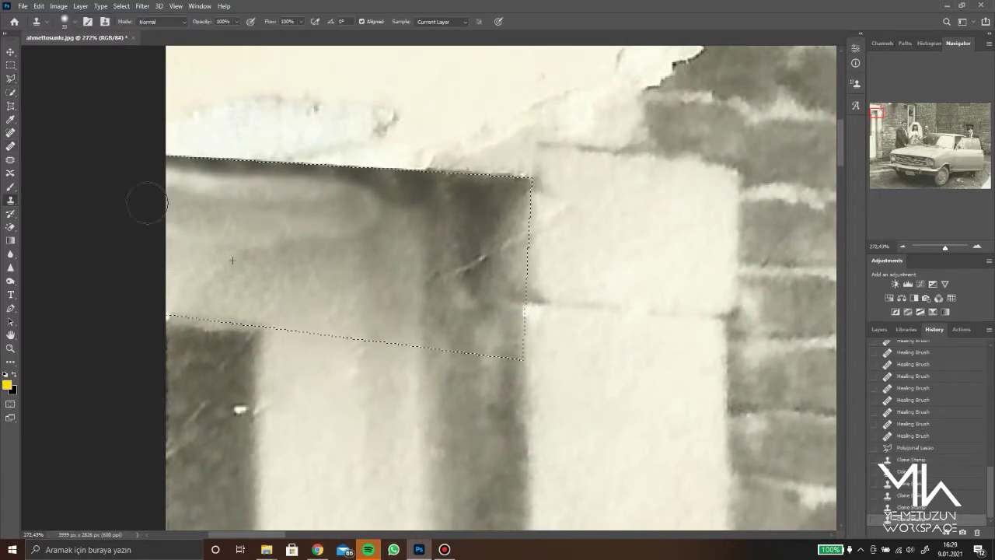
left_click(335, 249)
scroll(366, 227, "down", 1)
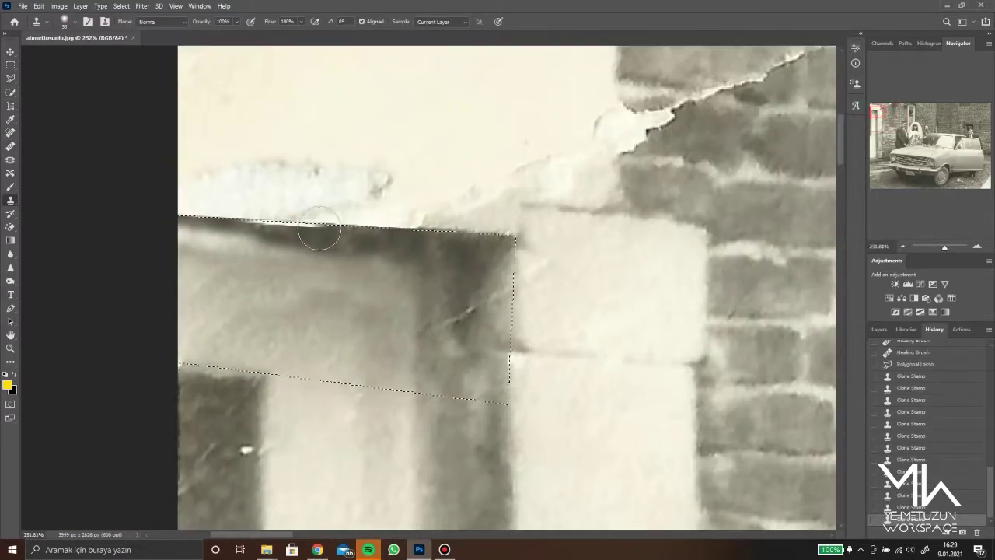
scroll(294, 216, "down", 1)
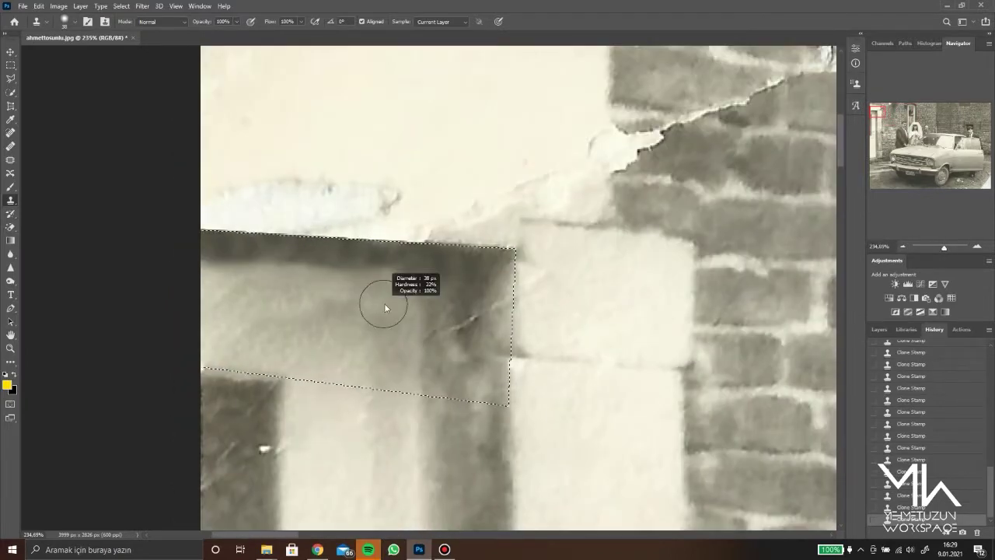
scroll(340, 225, "up", 3)
Clone over the last blemish on the beam and remove the selection
key("l")
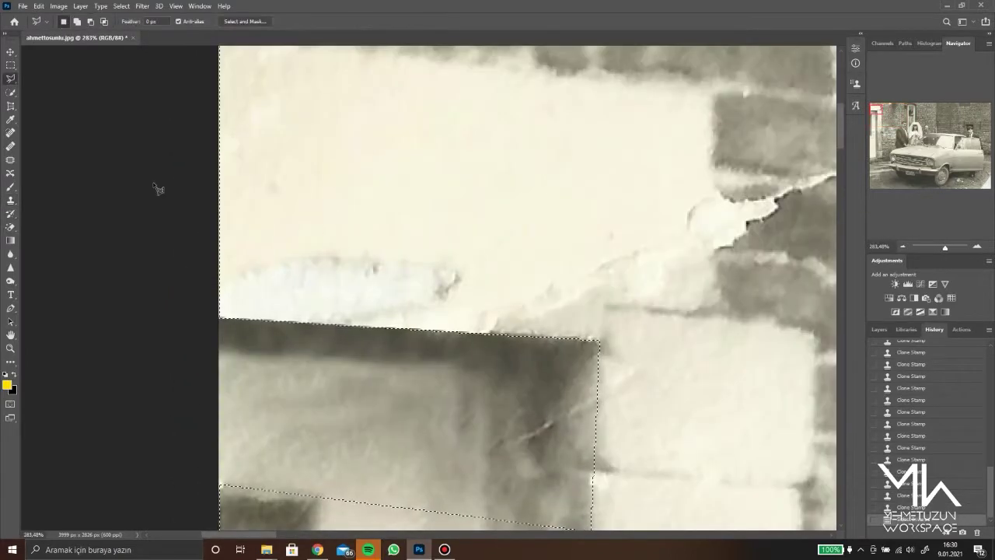
key("s")
left_click_drag(447, 283, 360, 304)
key("ctrl+d")
scroll(350, 311, "up", 2)
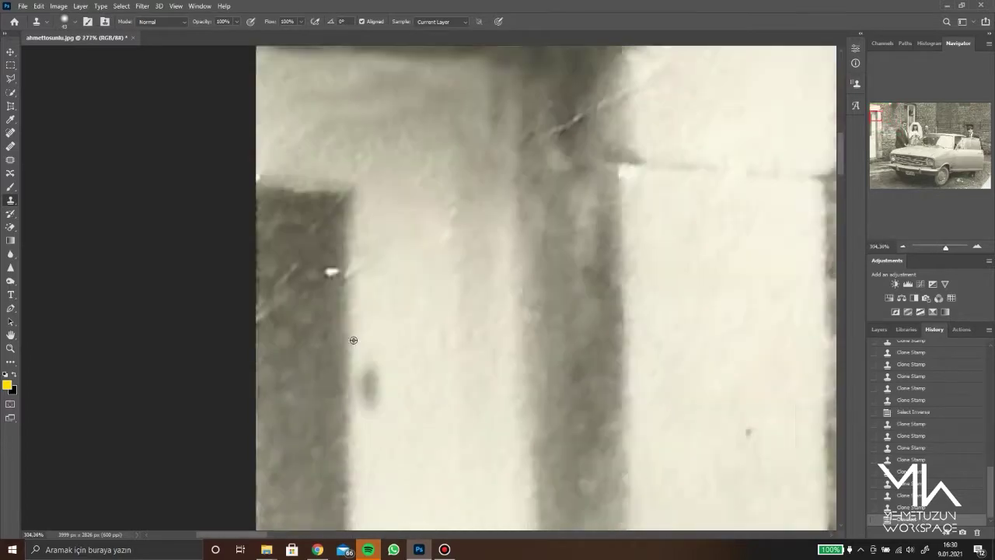
key("j")
scroll(315, 214, "right", 5)
Clone brick texture over the torn white corner of the upper wall
scroll(393, 220, "up", 2)
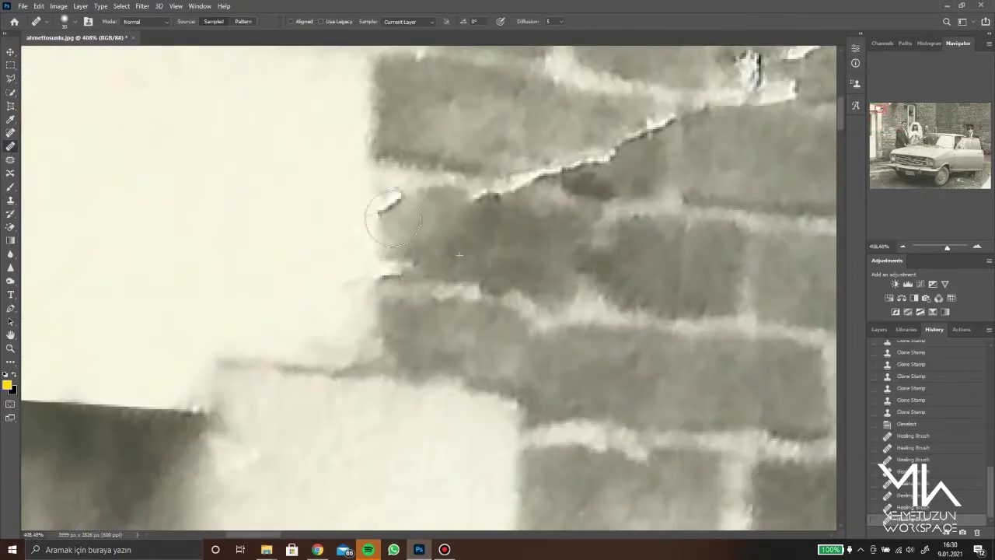
scroll(539, 141, "down", 5)
scroll(233, 194, "up", 1)
scroll(156, 144, "up", 5)
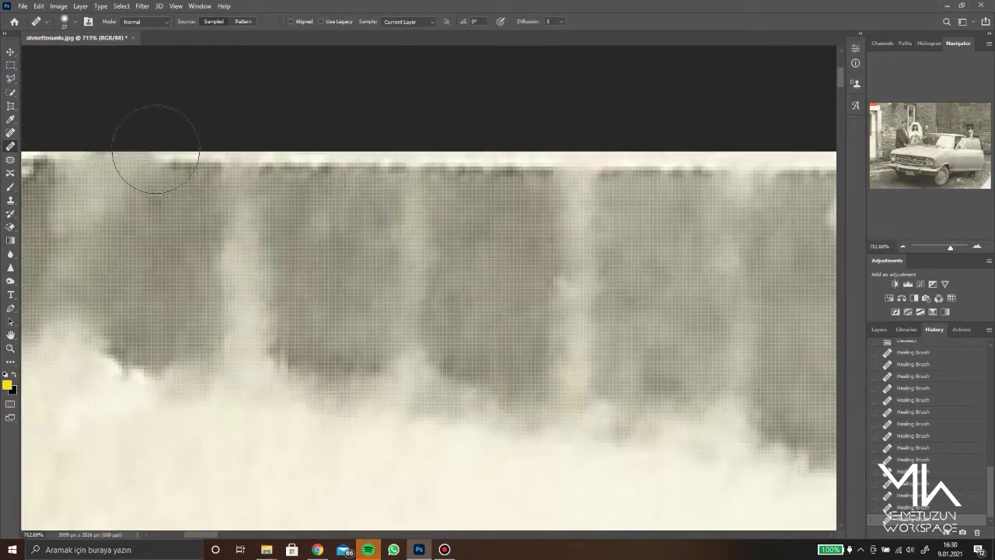
scroll(303, 219, "down", 3)
scroll(560, 296, "up", 2)
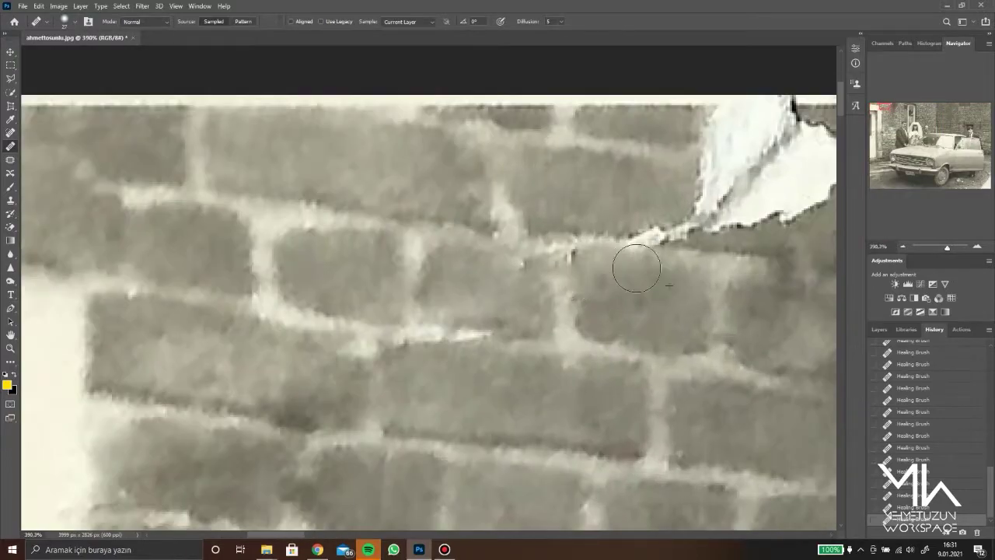
scroll(544, 287, "down", 2)
scroll(544, 288, "down", 3)
scroll(378, 311, "up", 5)
key("s")
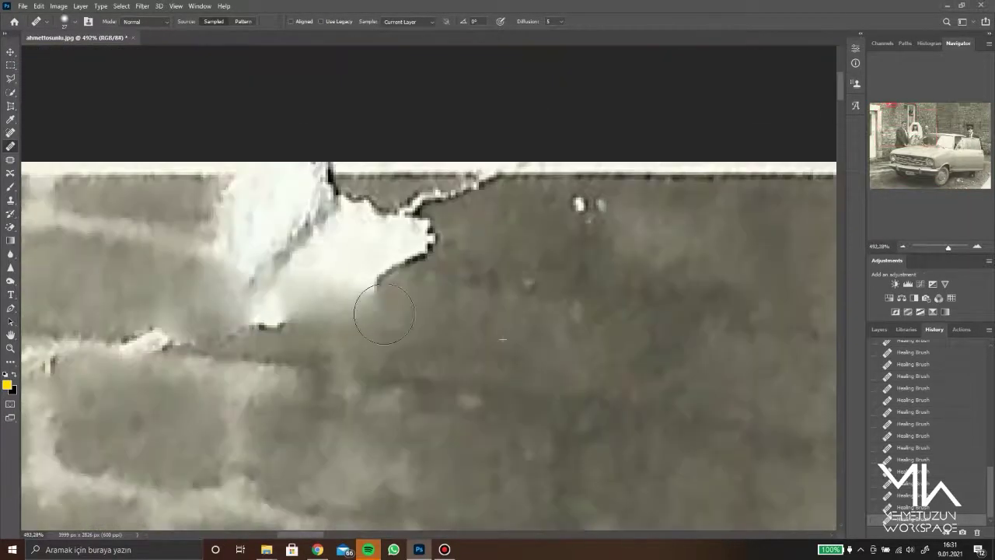
mouse_move(373, 286)
left_mouse_down()
mouse_move(240, 279)
mouse_move(511, 207)
mouse_move(195, 202)
mouse_move(284, 322)
left_mouse_up()
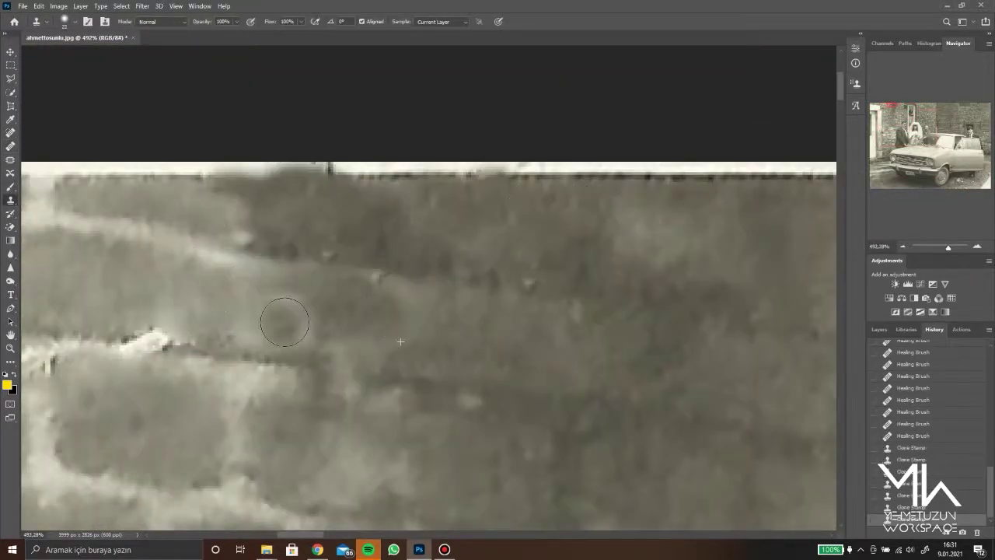
Raise the Clone Stamp opacity to 100% and fit the whole photo on screen
scroll(270, 323, "down", 1)
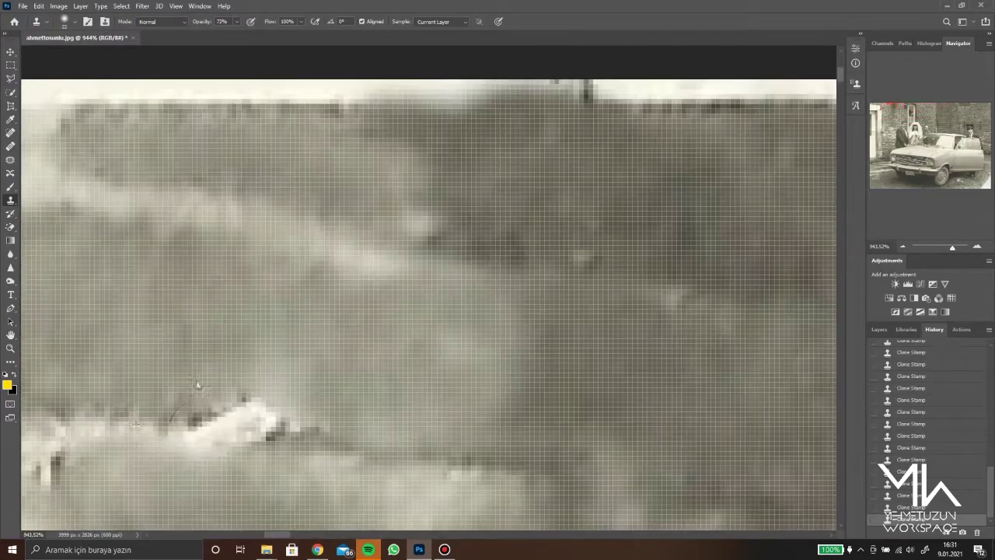
scroll(148, 423, "down", 2)
key("0")
scroll(108, 401, "down", 3)
scroll(269, 302, "up", 2)
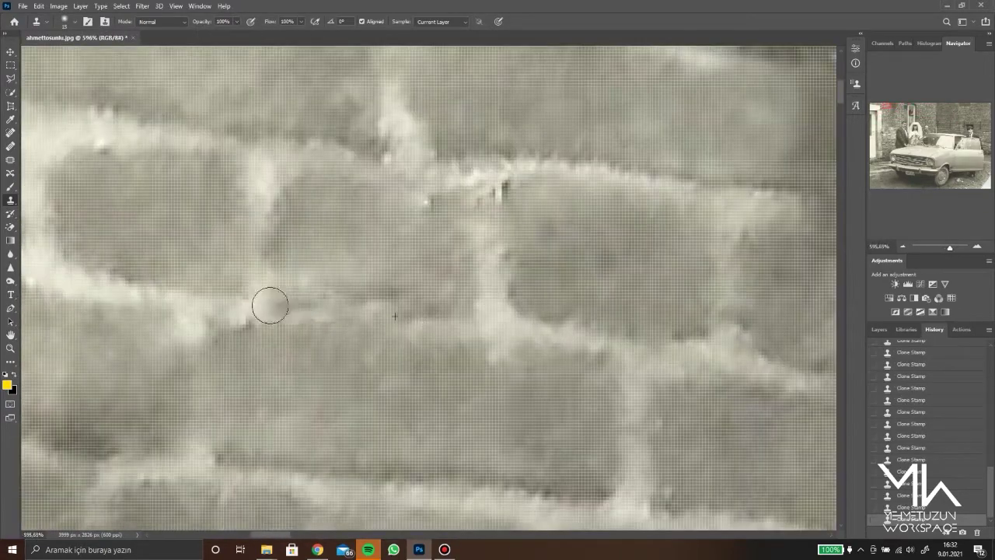
key("ctrl+0")
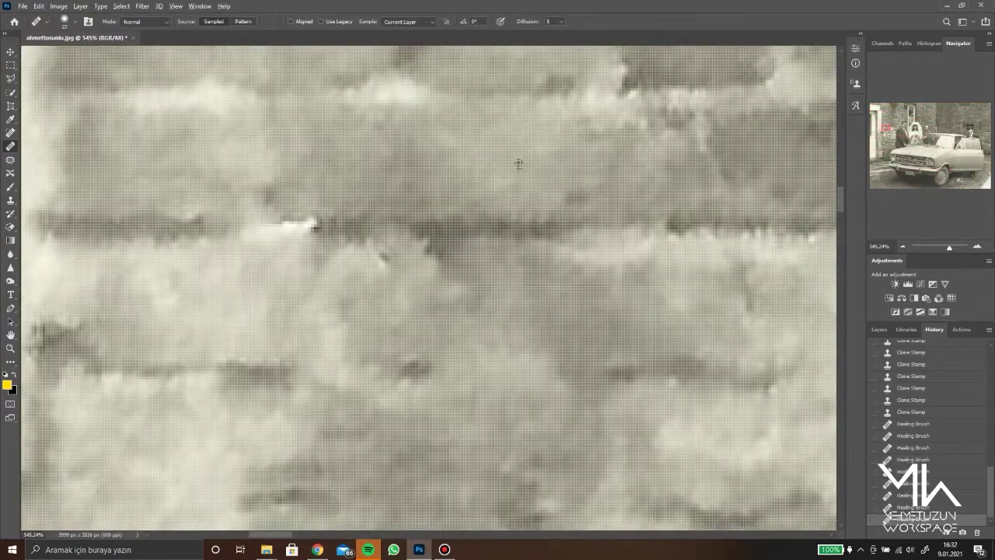
Drop the patch selection and switch to the Healing Brush for sampled-texture healing
scroll(364, 152, "down", 1)
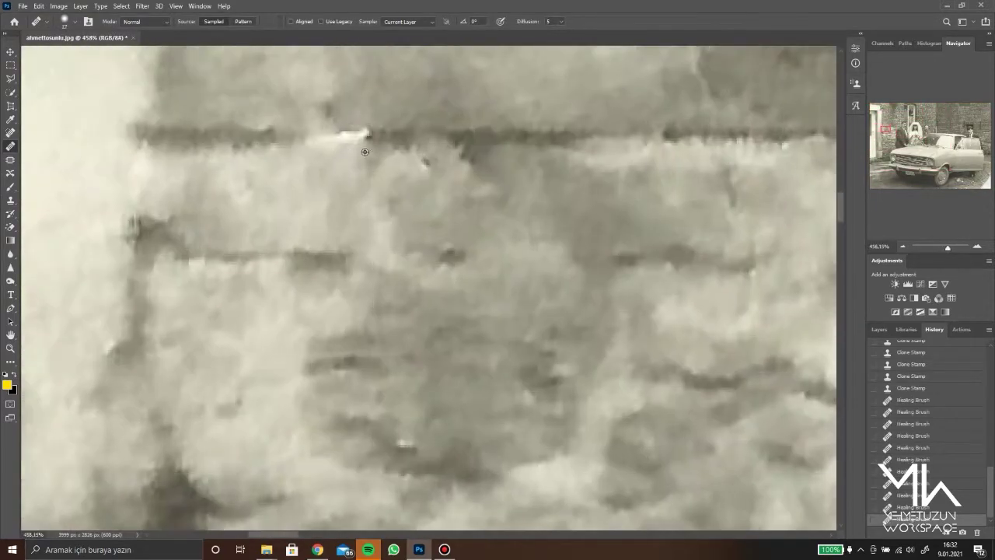
scroll(418, 129, "down", 1)
scroll(354, 202, "down", 3)
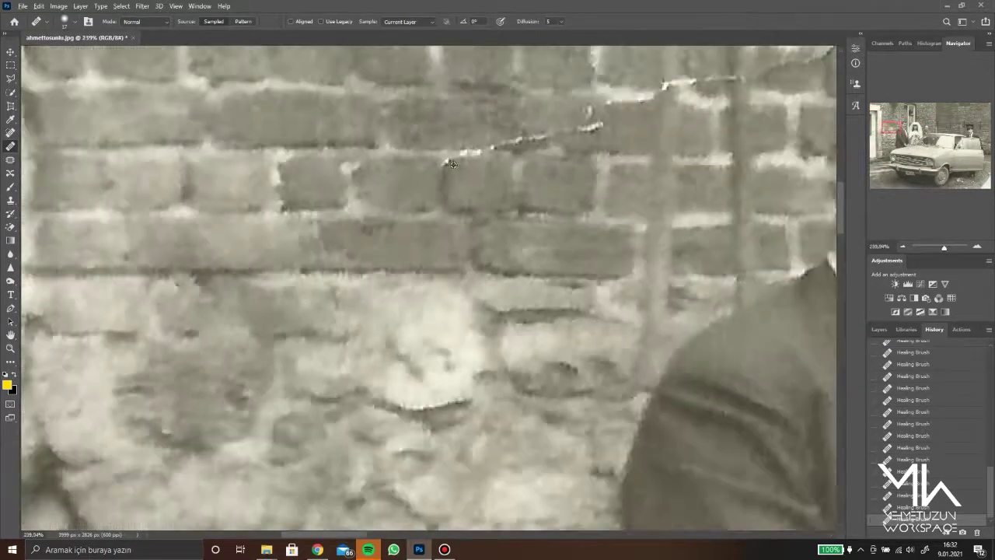
scroll(510, 172, "up", 3)
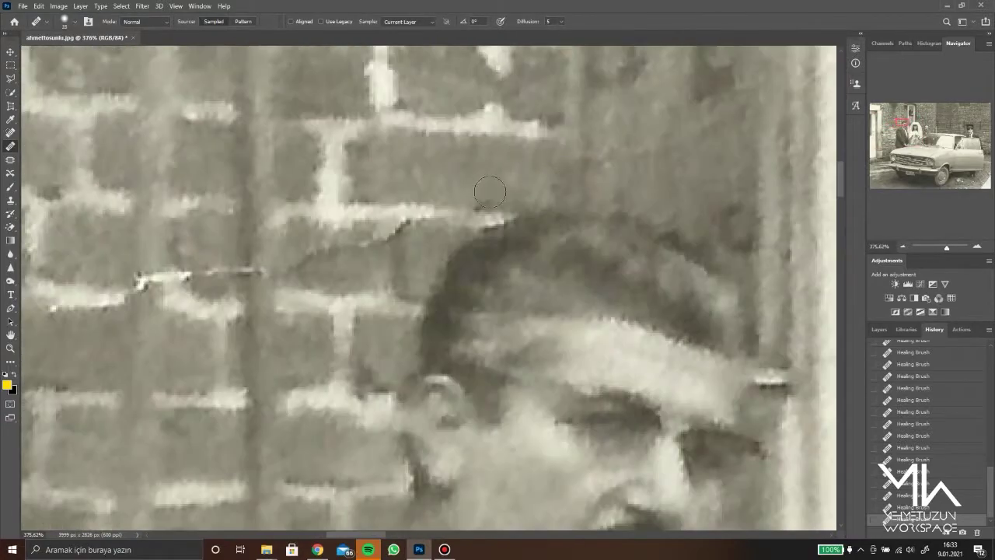
scroll(148, 316, "down", 5)
scroll(264, 223, "up", 2)
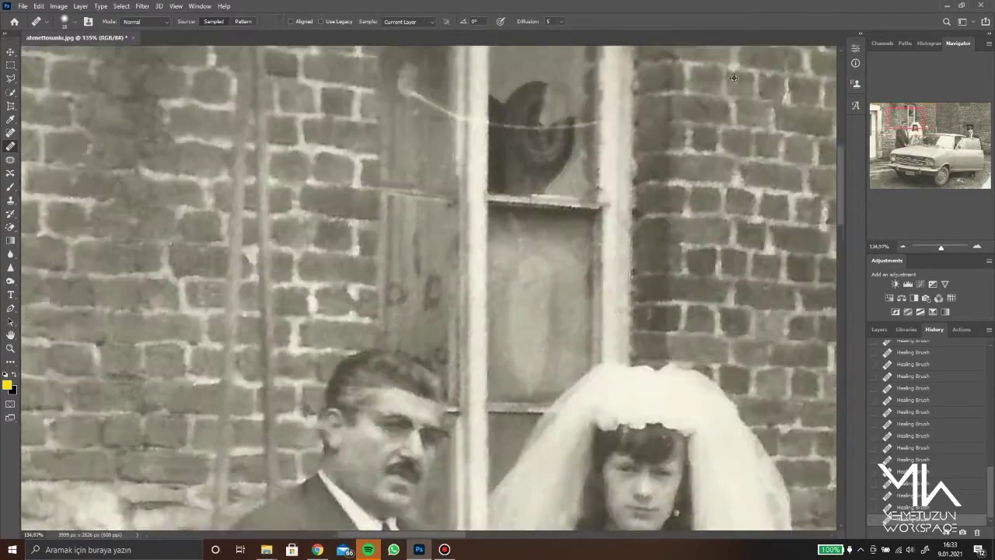
scroll(264, 223, "up", 2)
scroll(265, 224, "up", 1)
scroll(264, 223, "down", 3)
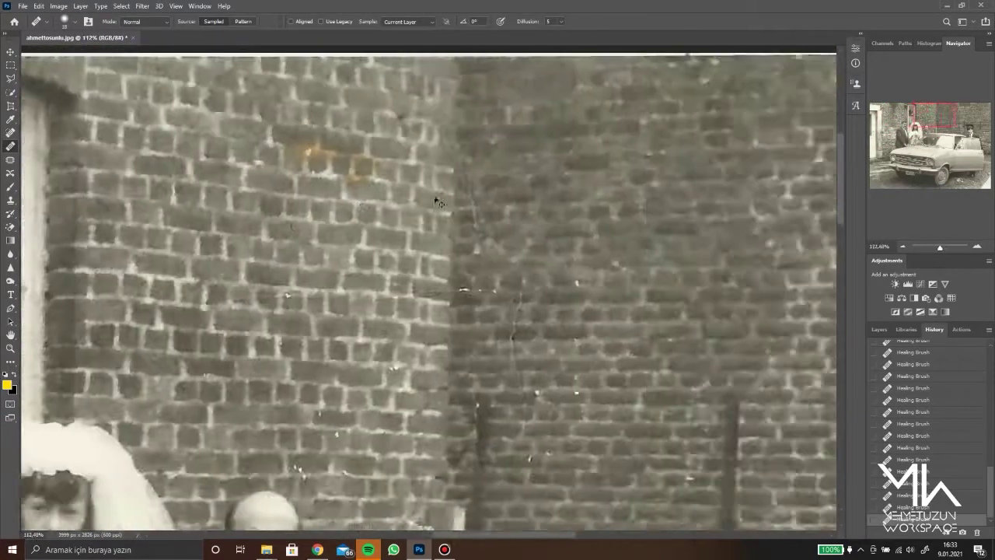
scroll(433, 195, "up", 2)
key("ctrl+d")
scroll(69, 322, "down", 3)
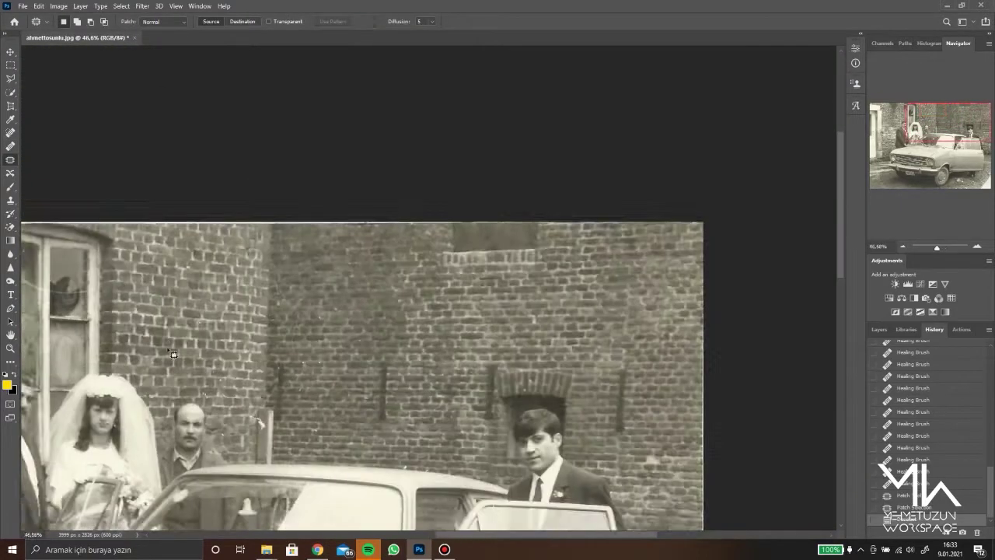
scroll(206, 209, "up", 2)
key("shift+j")
Heal the white specks on the brick wall around the doorway, groom and arched window
scroll(272, 187, "up", 3)
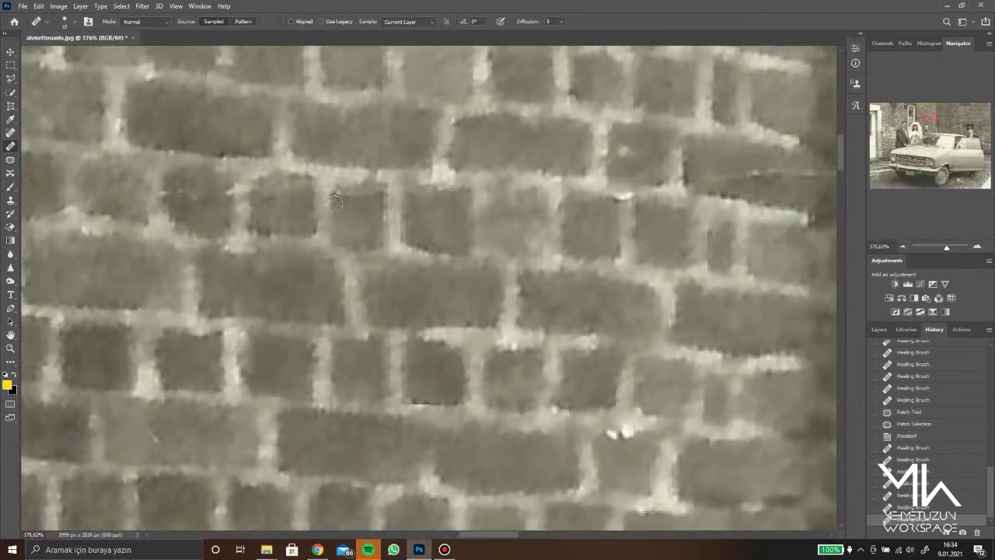
scroll(477, 493, "down", 2)
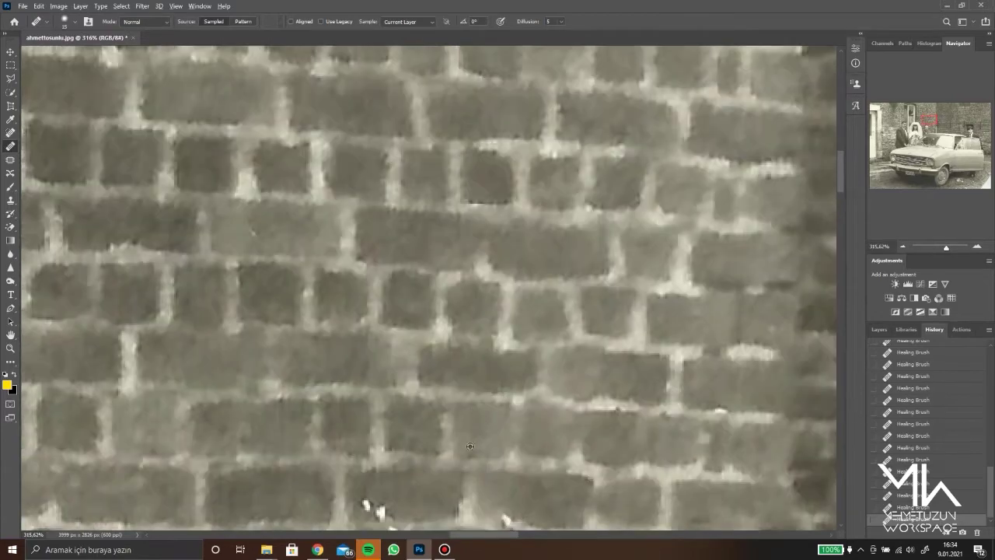
scroll(208, 375, "down", 2)
scroll(208, 375, "up", 3)
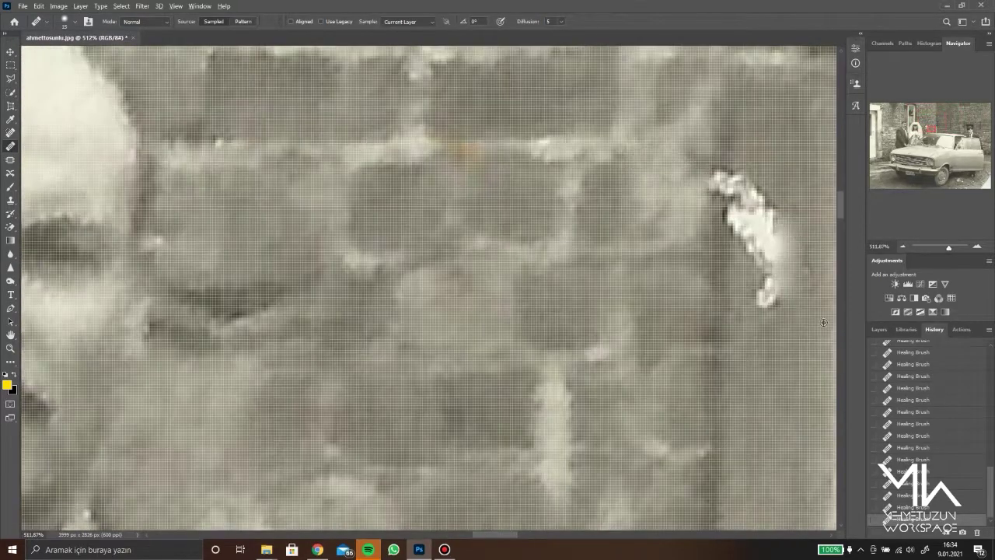
scroll(577, 140, "down", 5)
scroll(595, 189, "up", 4)
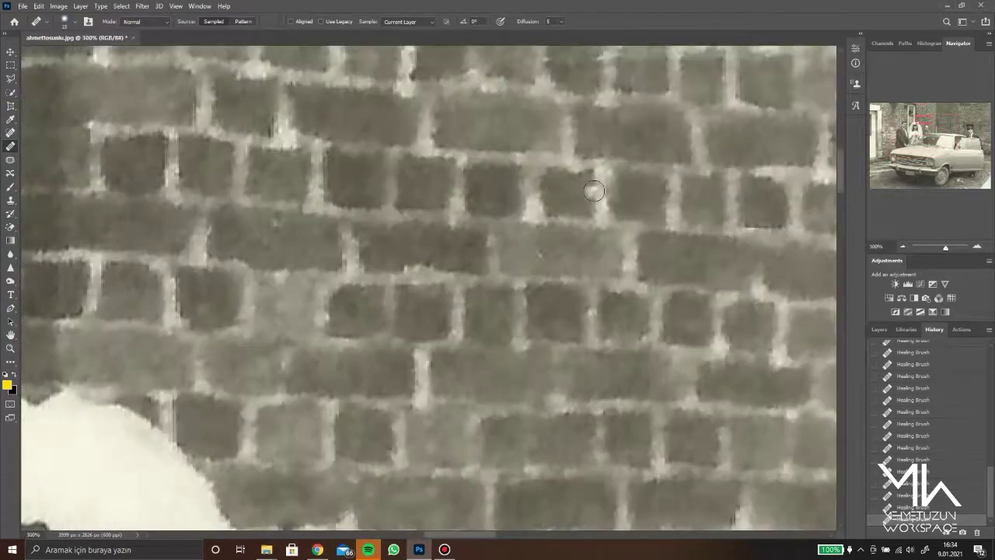
scroll(595, 189, "down", 3)
scroll(594, 189, "up", 3)
scroll(576, 197, "right", 2)
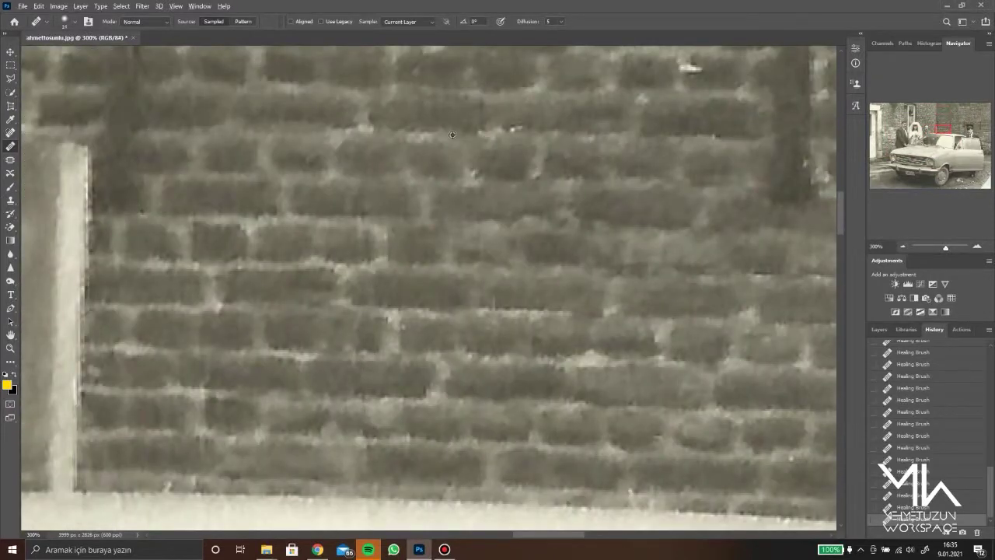
scroll(326, 129, "up", 3)
scroll(158, 174, "up", 1)
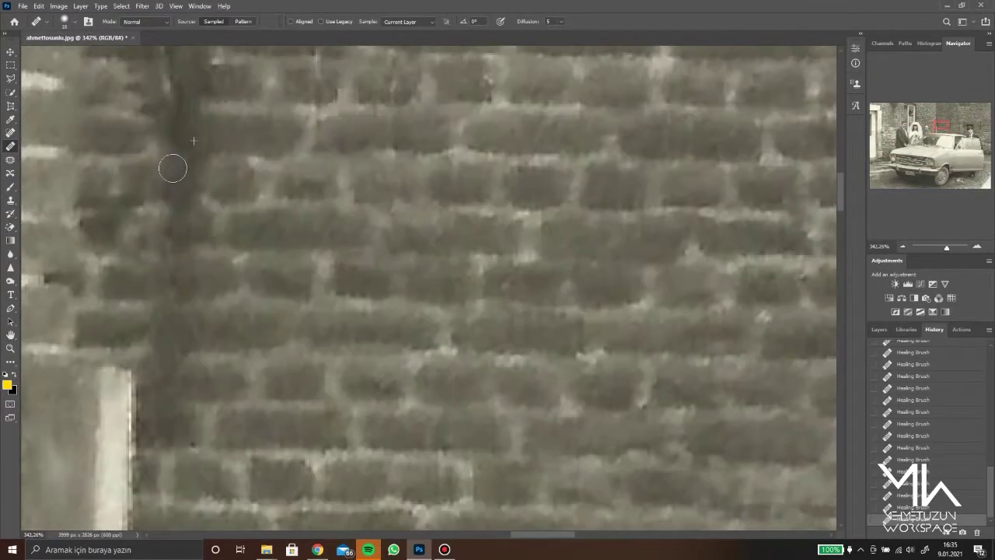
scroll(173, 168, "down", 1)
scroll(298, 185, "up", 3)
scroll(297, 185, "up", 3)
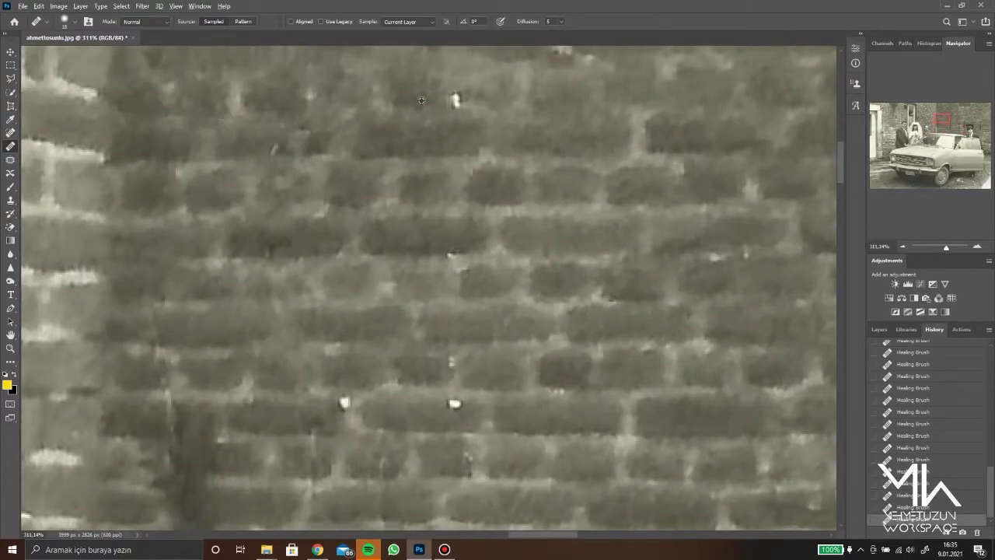
scroll(421, 362, "down", 3)
scroll(289, 233, "up", 3)
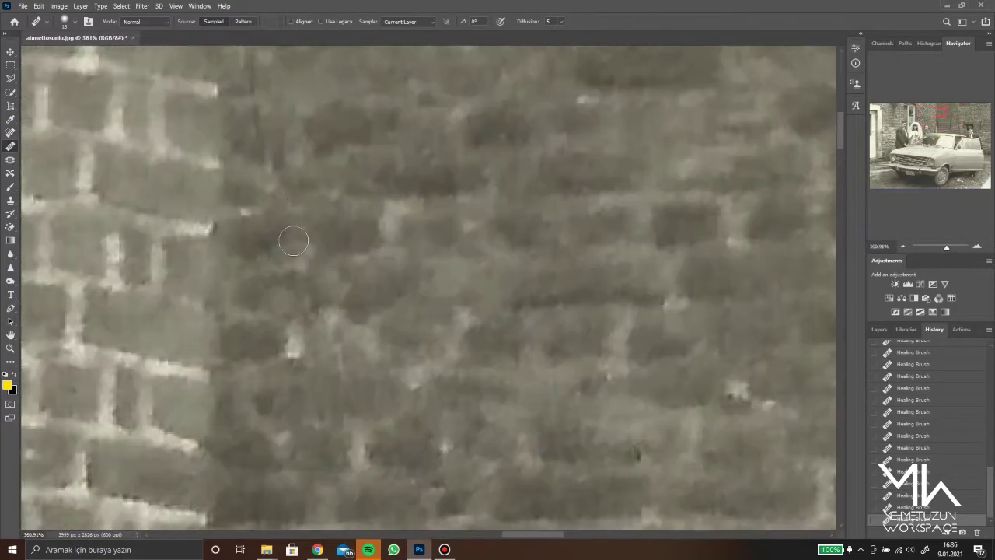
scroll(539, 345, "down", 2)
scroll(562, 225, "left", 1)
scroll(562, 225, "up", 2)
scroll(562, 225, "down", 3)
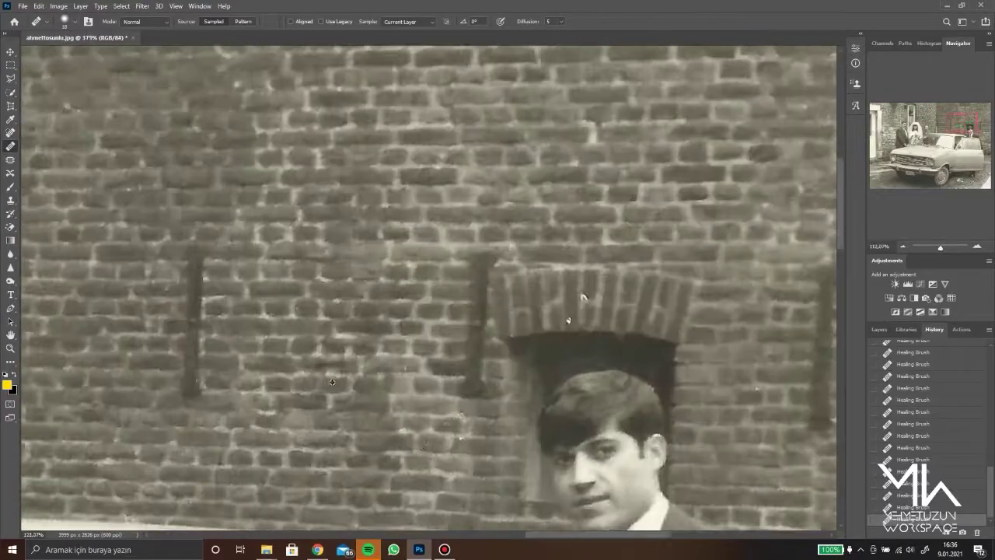
scroll(388, 311, "up", 4)
scroll(225, 358, "up", 3)
scroll(225, 358, "down", 4)
scroll(407, 237, "up", 2)
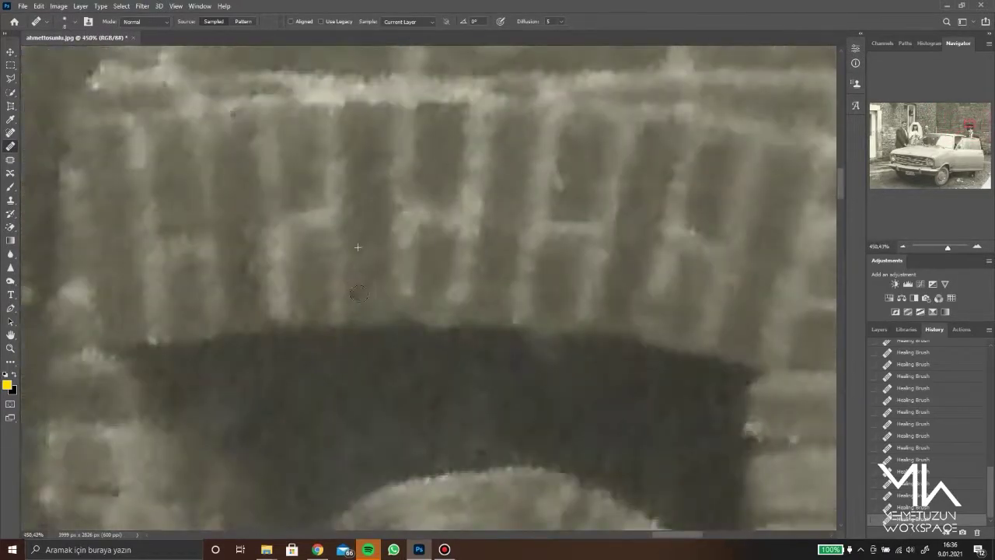
scroll(406, 237, "down", 3)
scroll(532, 355, "up", 3)
scroll(532, 355, "down", 2)
scroll(532, 354, "down", 2)
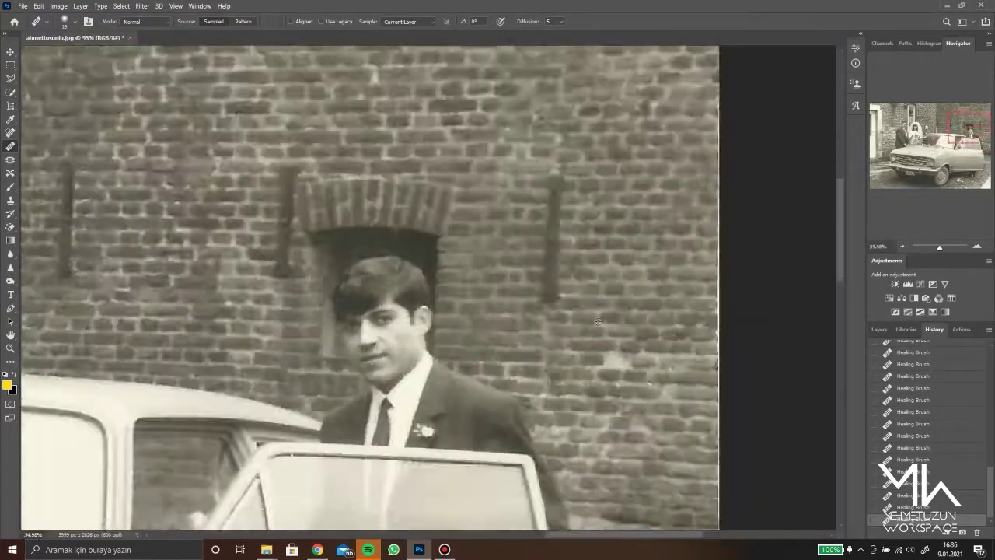
scroll(639, 311, "up", 5)
scroll(213, 387, "down", 1)
scroll(214, 387, "down", 3)
scroll(196, 233, "up", 1)
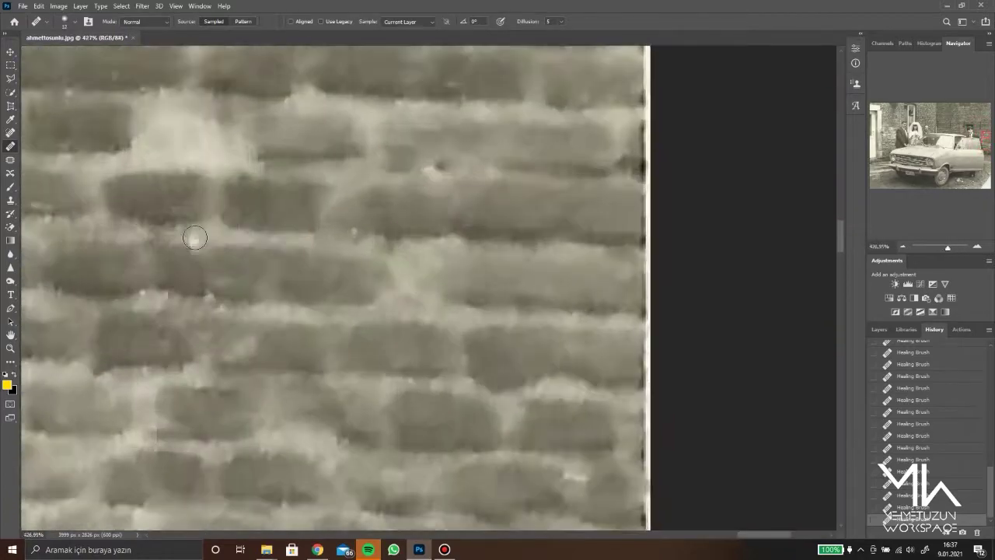
scroll(195, 233, "down", 5)
scroll(667, 357, "up", 3)
scroll(667, 358, "up", 2)
Clear the old selection and patch the ground's white speck and blotch with clean ground
scroll(667, 357, "up", 2)
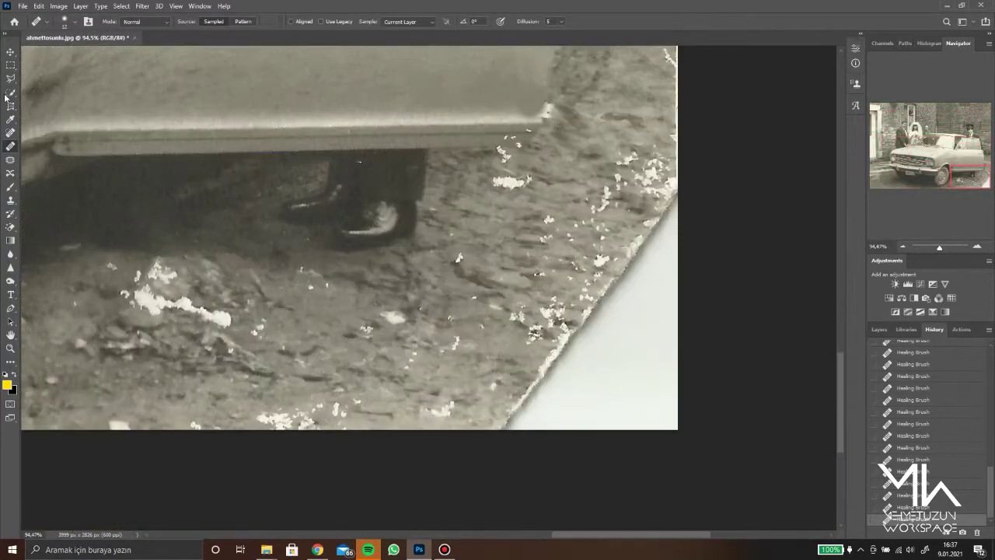
scroll(433, 479, "down", 3)
scroll(433, 480, "down", 2)
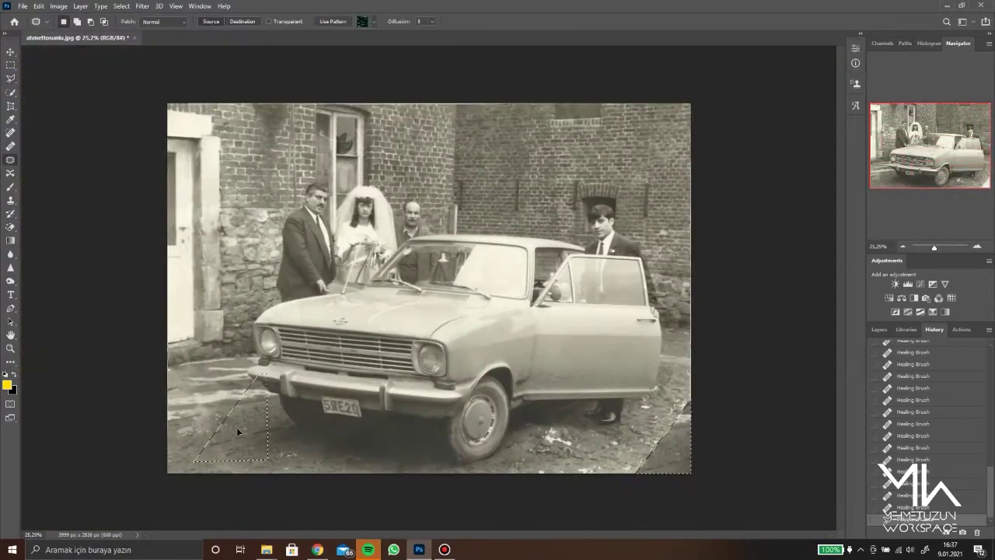
key("ctrl+d")
scroll(580, 433, "up", 6)
scroll(579, 434, "up", 2)
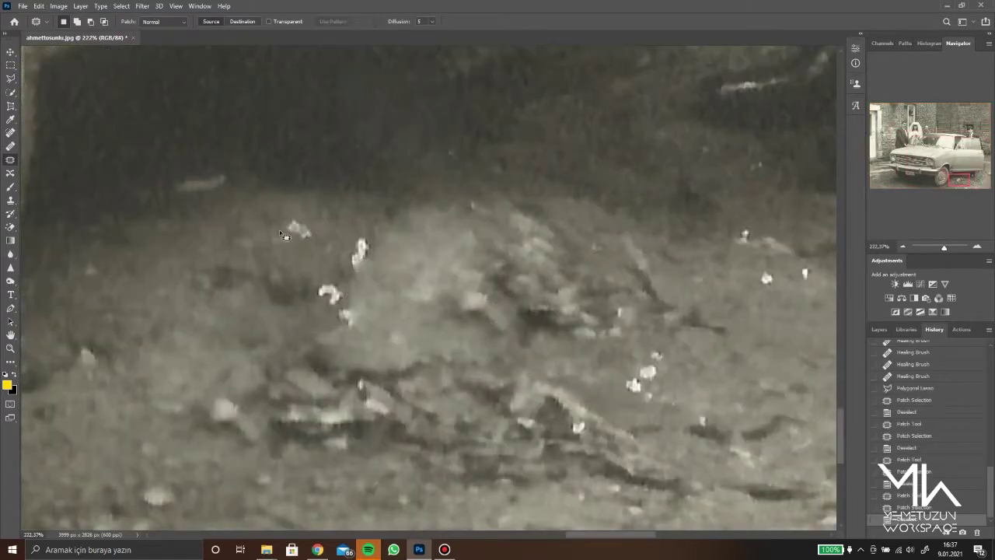
scroll(383, 399, "down", 2)
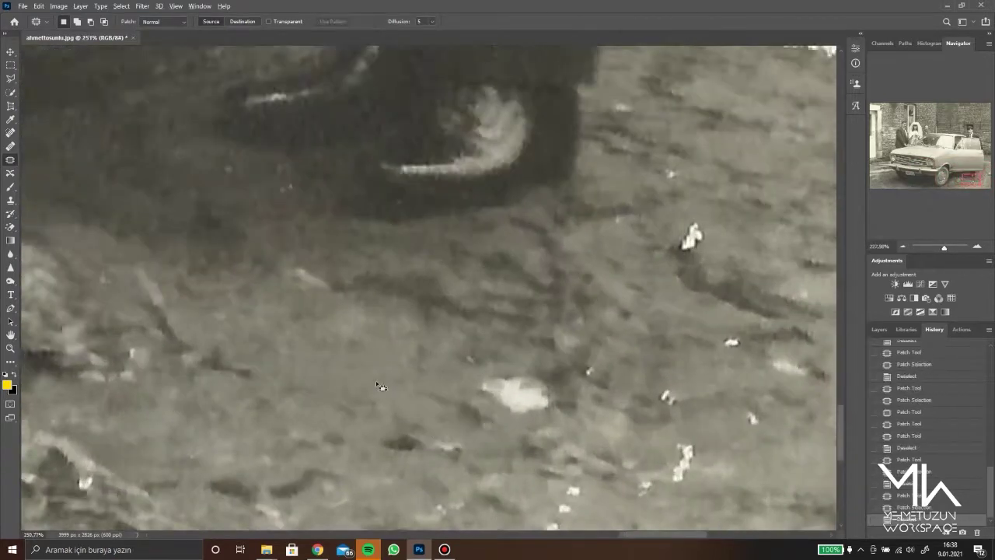
left_click_drag(602, 373, 585, 448)
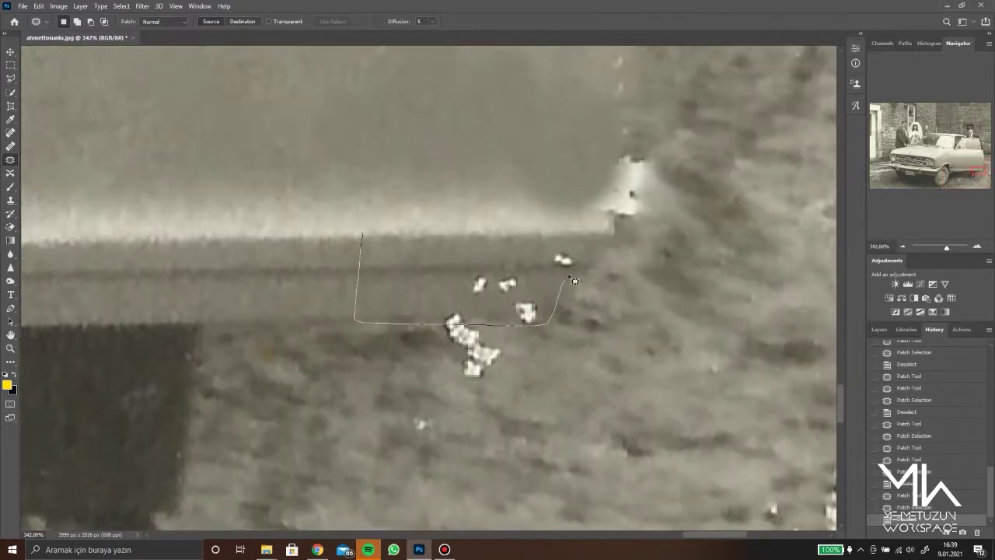
left_click_drag(365, 230, 364, 233)
left_click_drag(436, 267, 151, 271)
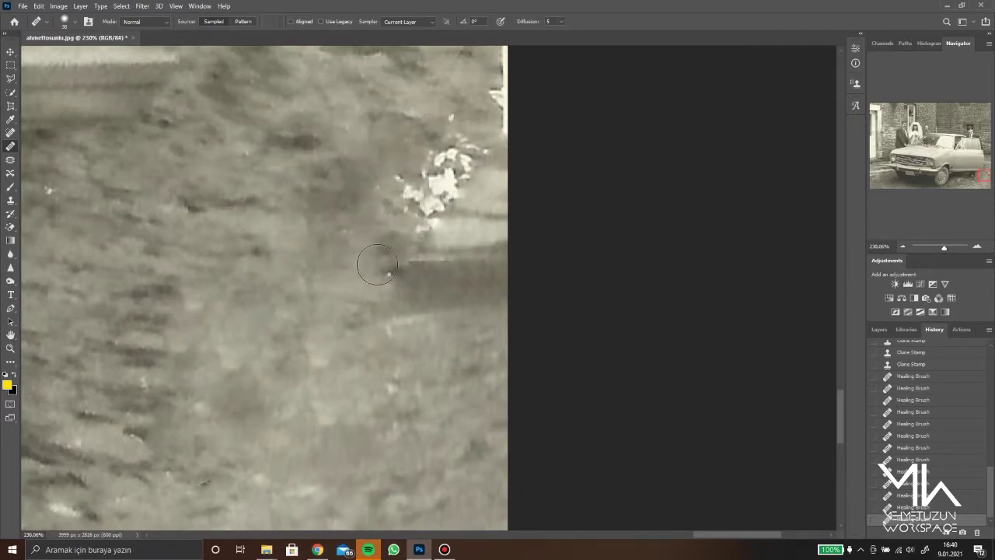
key("ctrl+0")
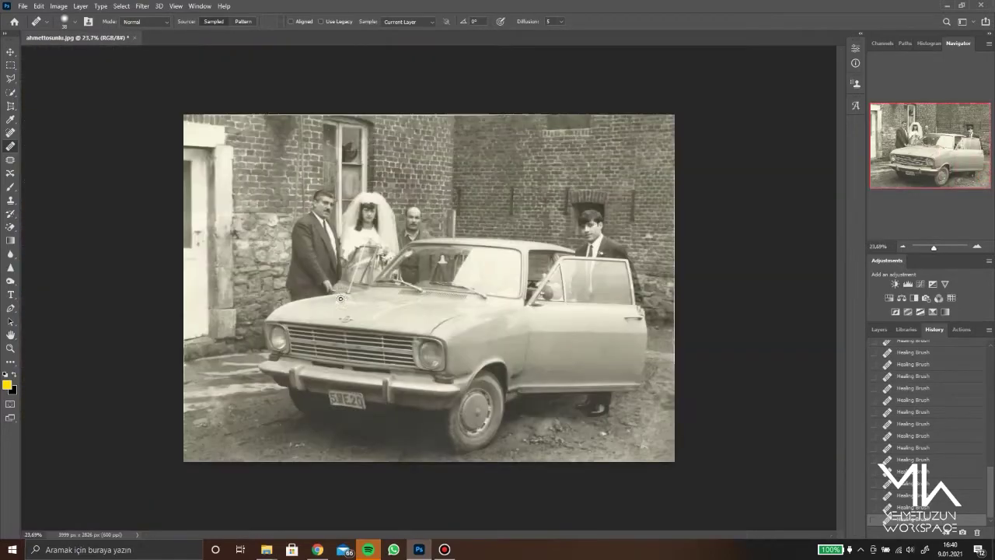
Crop the white strip off the photo's right edge and save the retouched photo
left_click(10, 105)
left_click(51, 106)
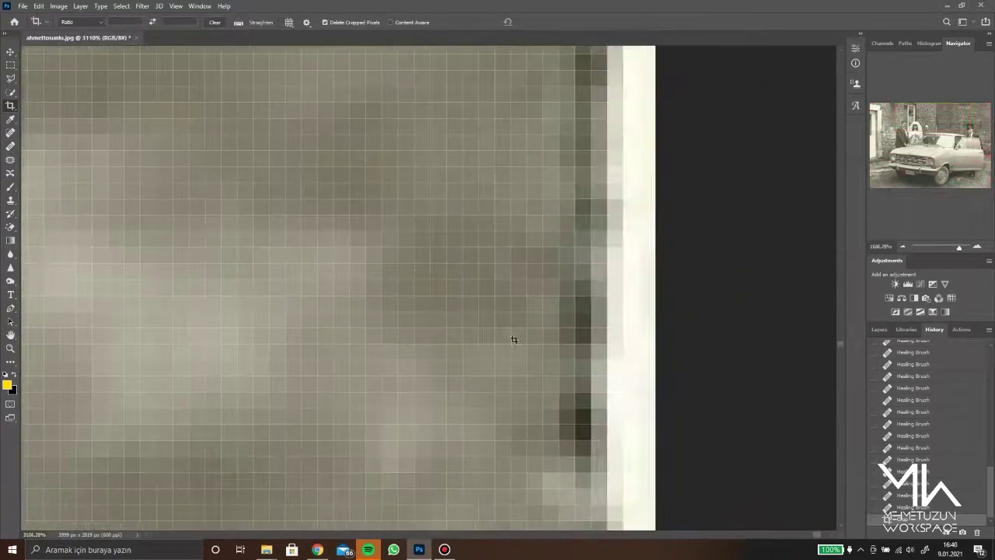
key("Return")
key("ctrl+0")
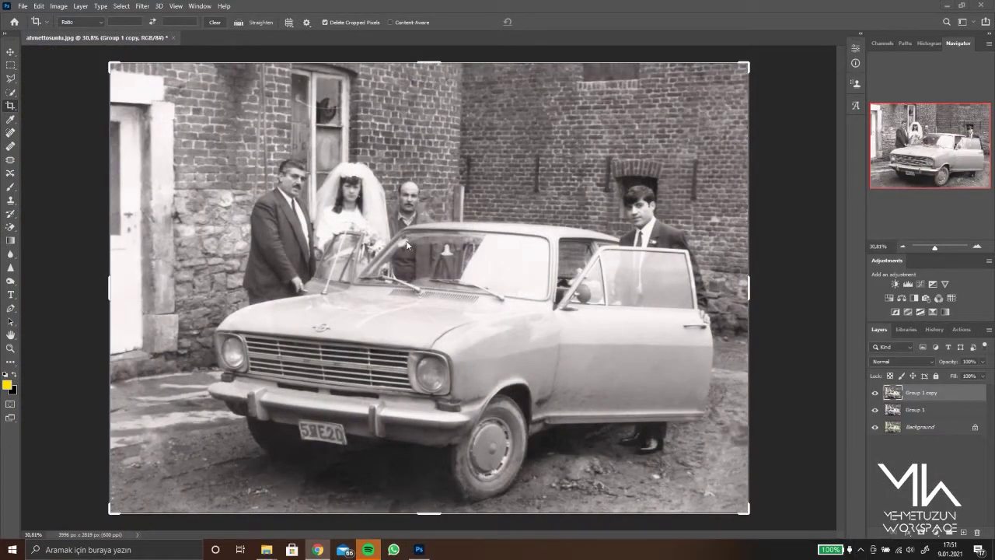
key("Return")
left_click(950, 533)
Add a skin-tone Solid Color fill layer set to Soft Light
left_click(914, 352)
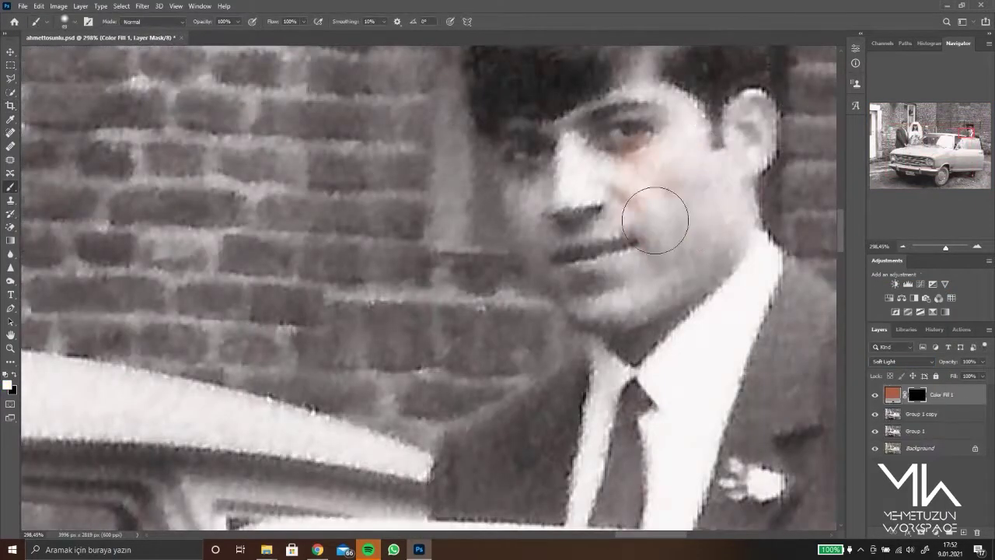
scroll(670, 257, "up", 3)
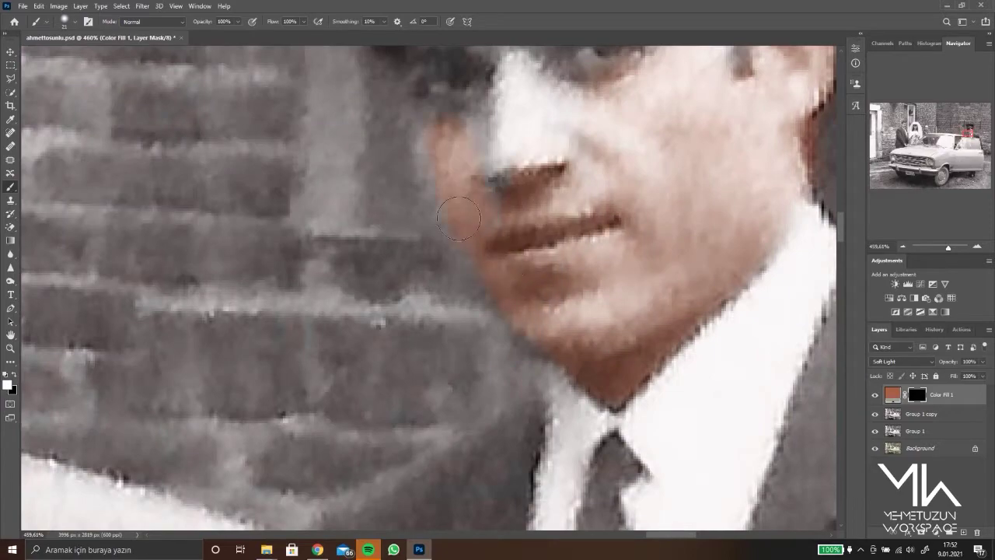
scroll(459, 218, "down", 8)
scroll(518, 193, "up", 8)
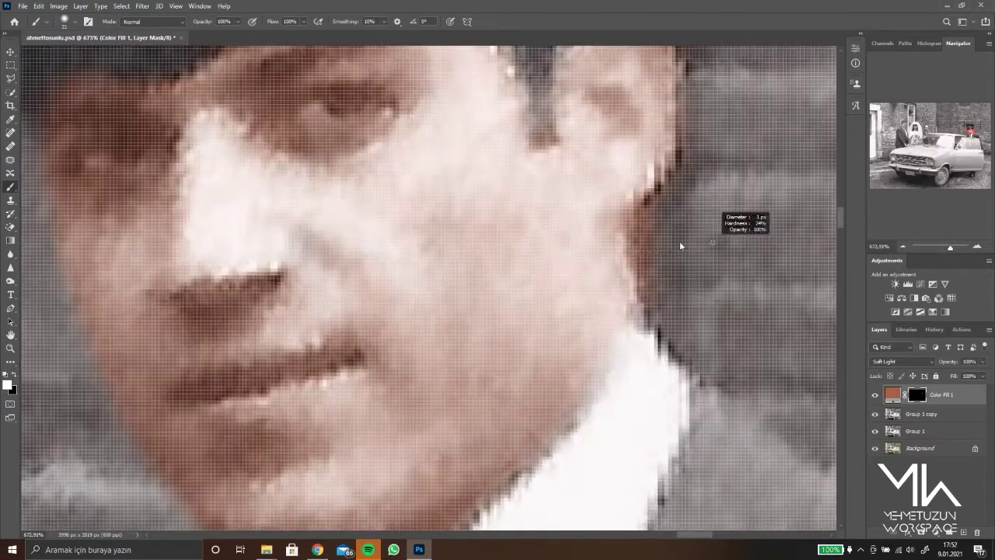
scroll(472, 254, "down", 2)
scroll(420, 311, "down", 3)
scroll(379, 358, "down", 3)
scroll(379, 358, "up", 8)
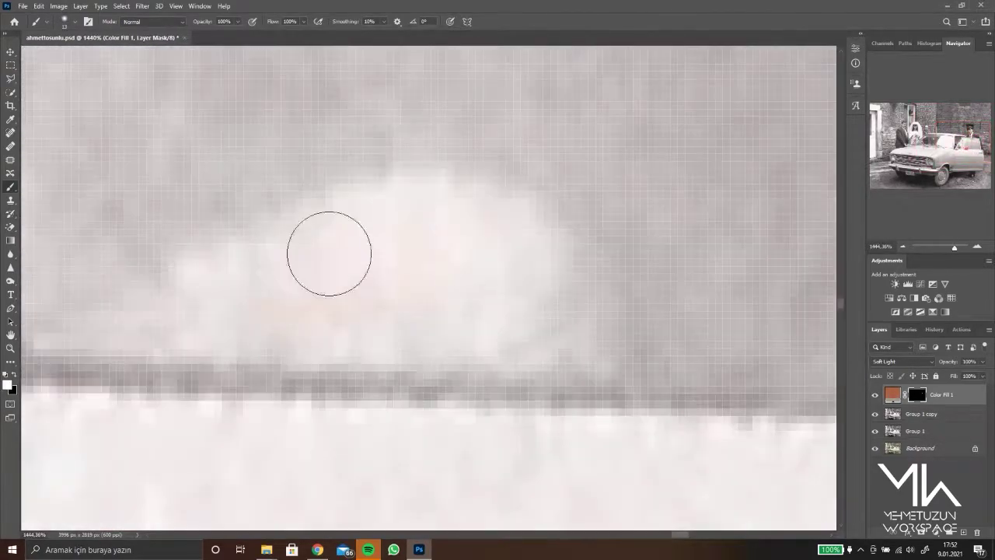
scroll(100, 334, "down", 4)
scroll(256, 316, "down", 4)
scroll(102, 321, "down", 3)
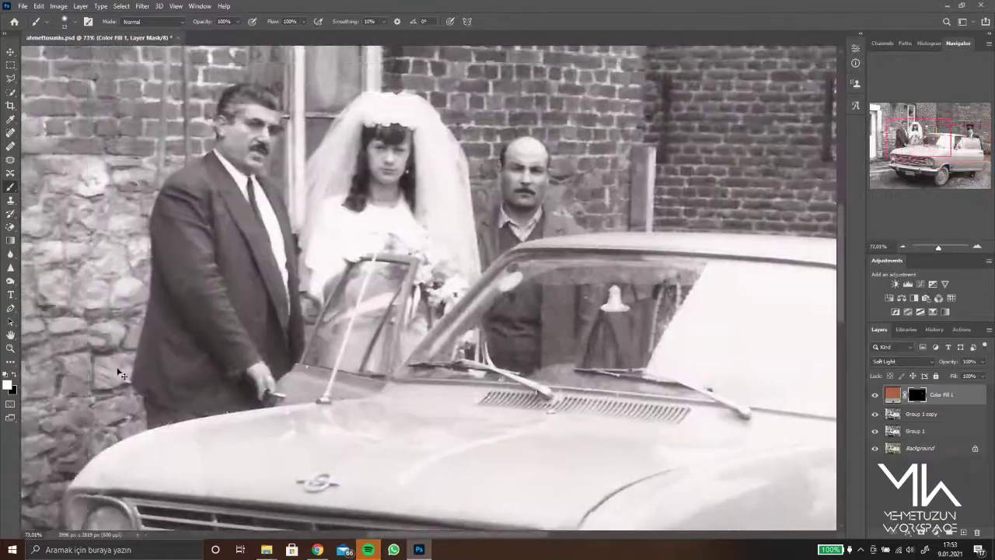
scroll(288, 285, "up", 10)
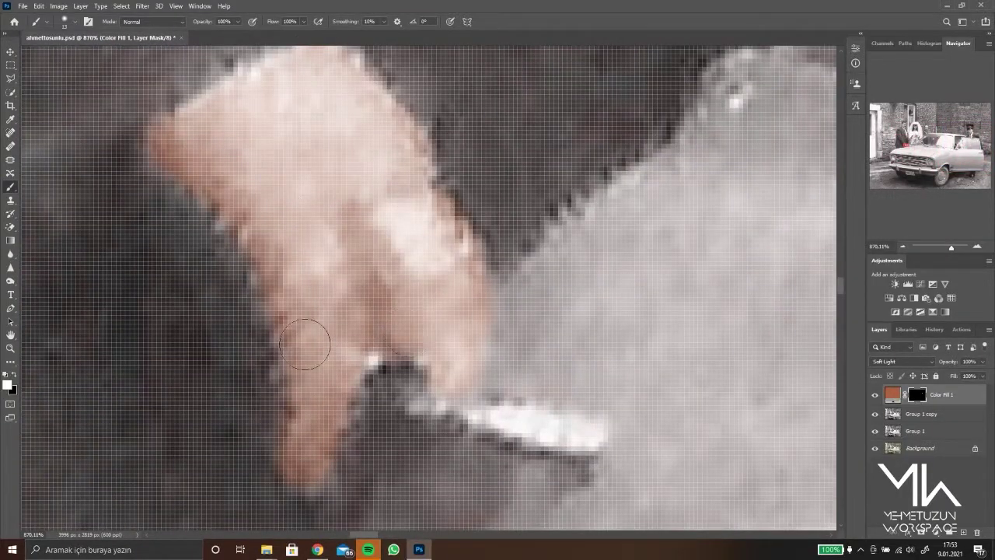
scroll(337, 365, "down", 3)
scroll(353, 412, "up", 4)
scroll(353, 413, "down", 3)
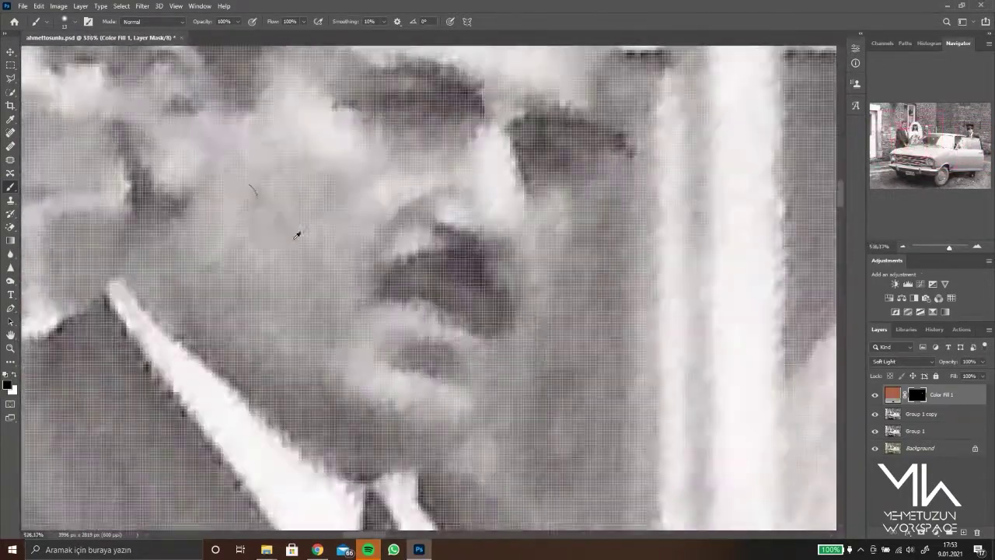
Swap the brush colour, then paint skin tone onto the man's, bride's and bald man's faces
key("x")
left_click_drag(241, 233, 340, 394)
scroll(405, 175, "up", 2)
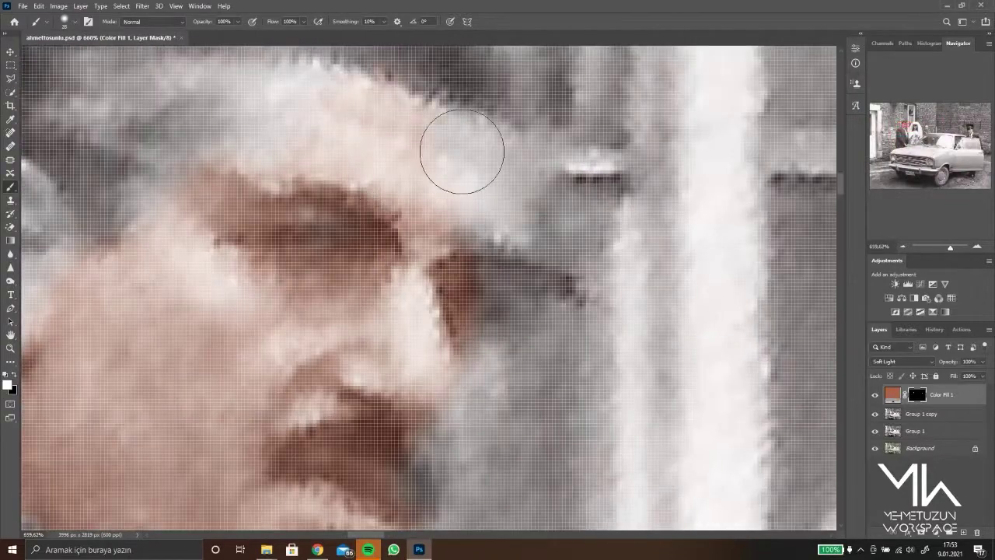
scroll(147, 288, "up", 2)
scroll(108, 411, "down", 3)
scroll(259, 393, "right", 3)
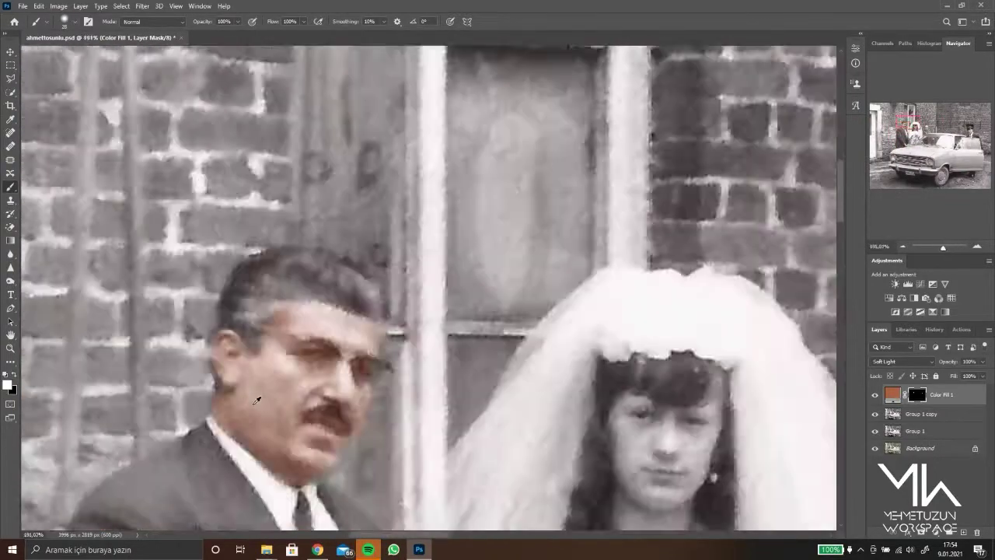
left_click_drag(412, 377, 430, 445)
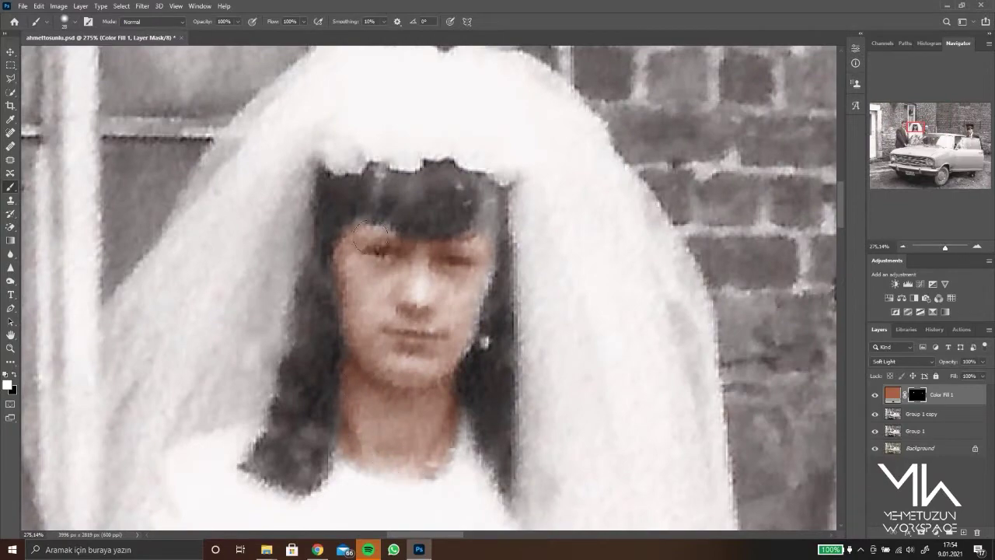
scroll(371, 241, "up", 2)
scroll(372, 240, "right", 3)
scroll(372, 241, "up", 3)
scroll(587, 423, "down", 3)
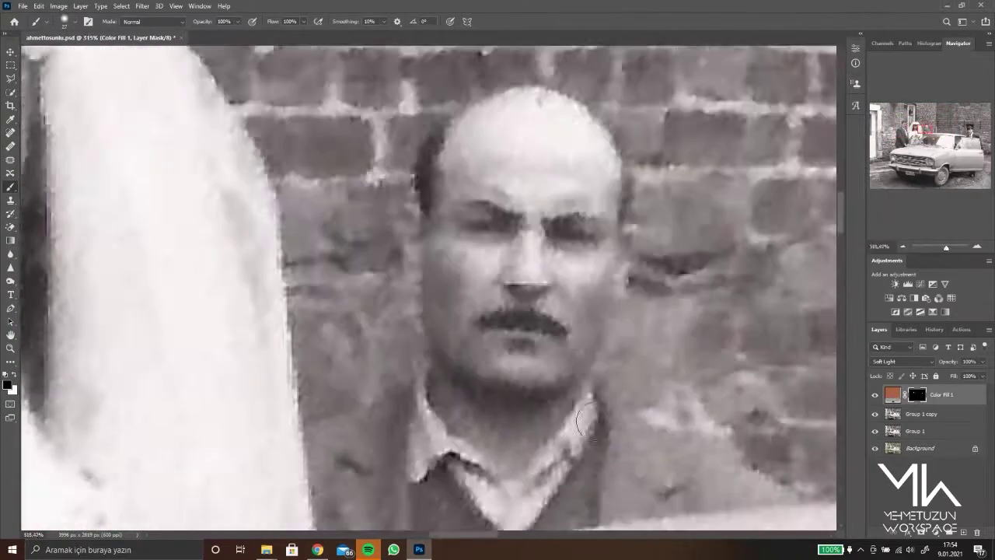
scroll(585, 422, "up", 1)
left_click_drag(506, 311, 535, 380)
scroll(596, 225, "up", 3)
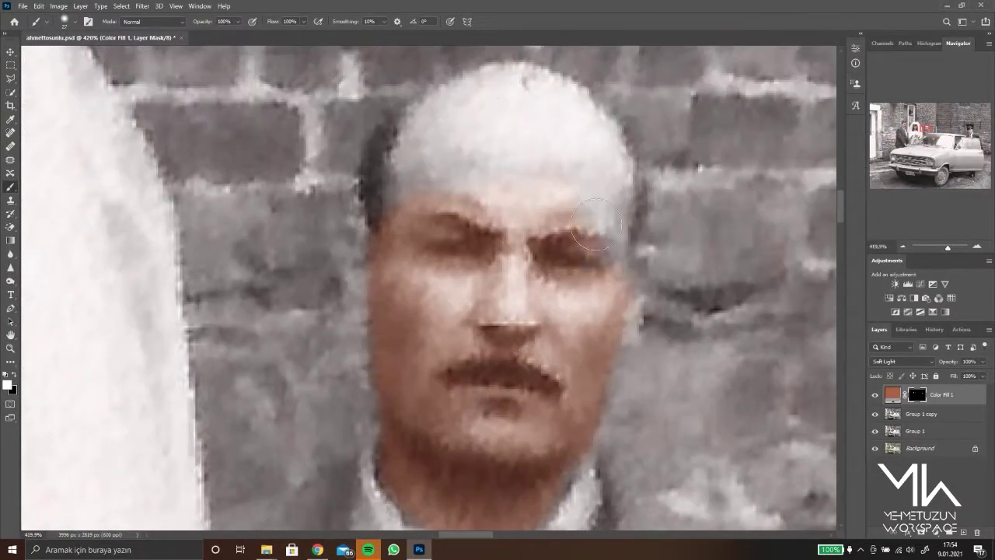
key("ctrl+0")
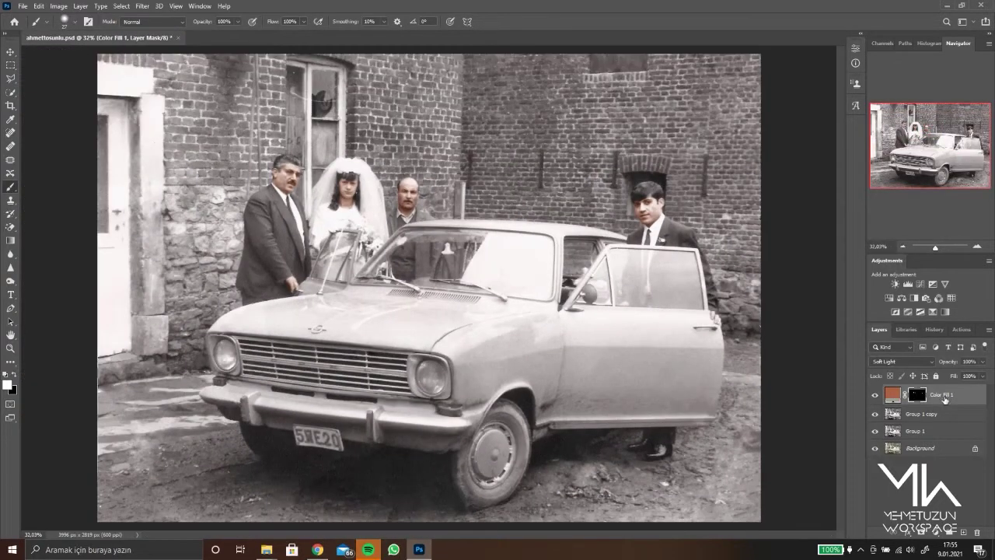
Paint blue onto the suit through the car window, the jacket shoulder and its edge
right_click(944, 398)
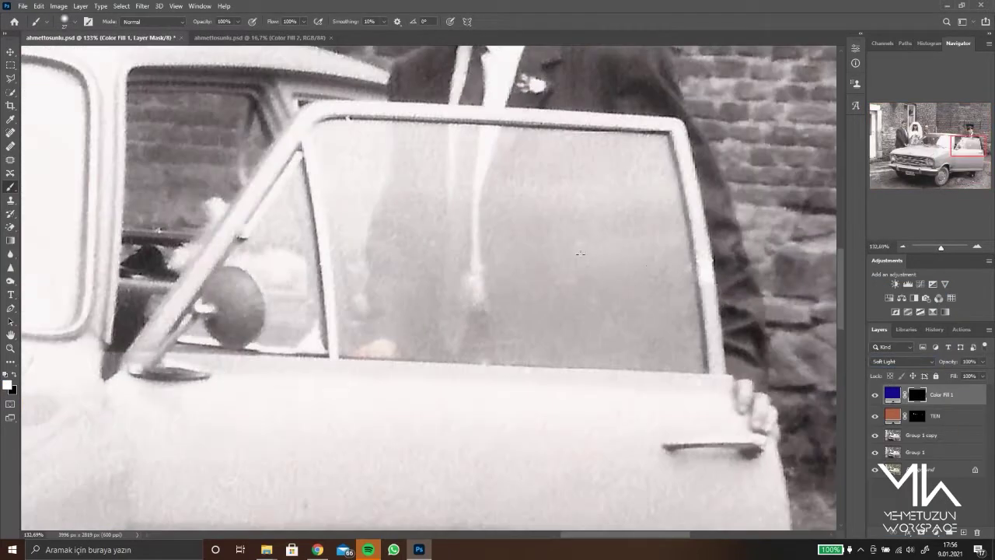
left_click_drag(650, 265, 620, 281)
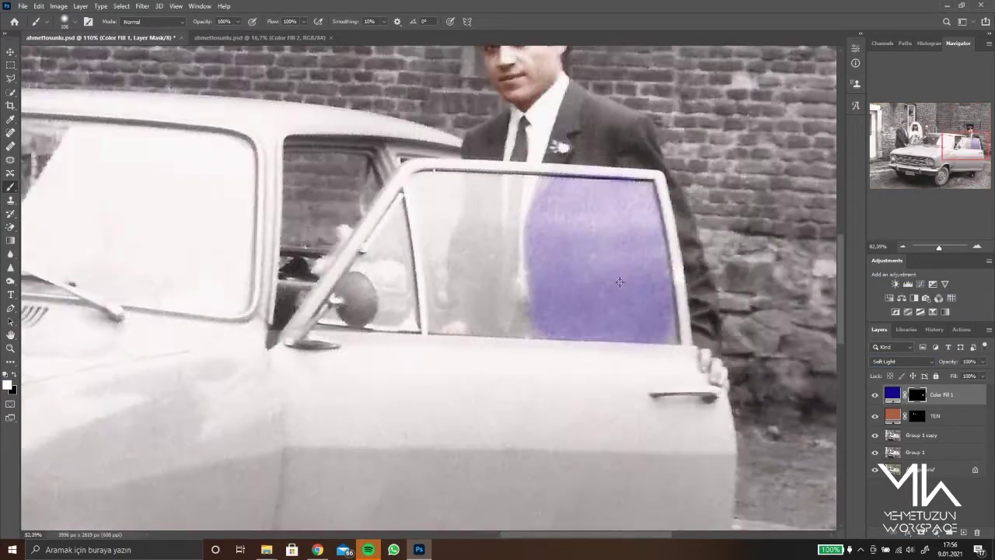
scroll(619, 282, "up", 3)
mouse_move(536, 155)
left_mouse_down()
mouse_move(505, 264)
mouse_move(610, 320)
left_mouse_up()
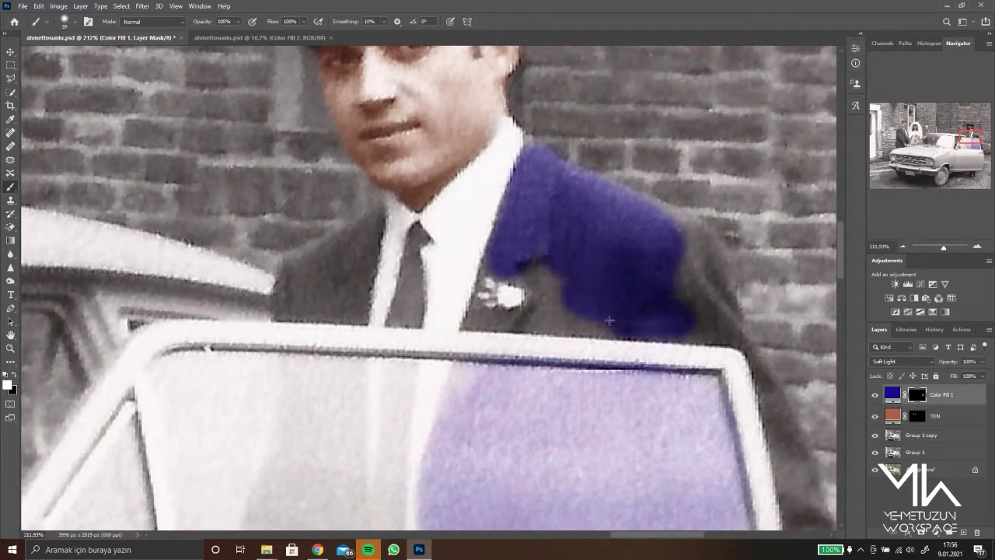
scroll(591, 326, "up", 3)
left_click_drag(505, 257, 529, 420)
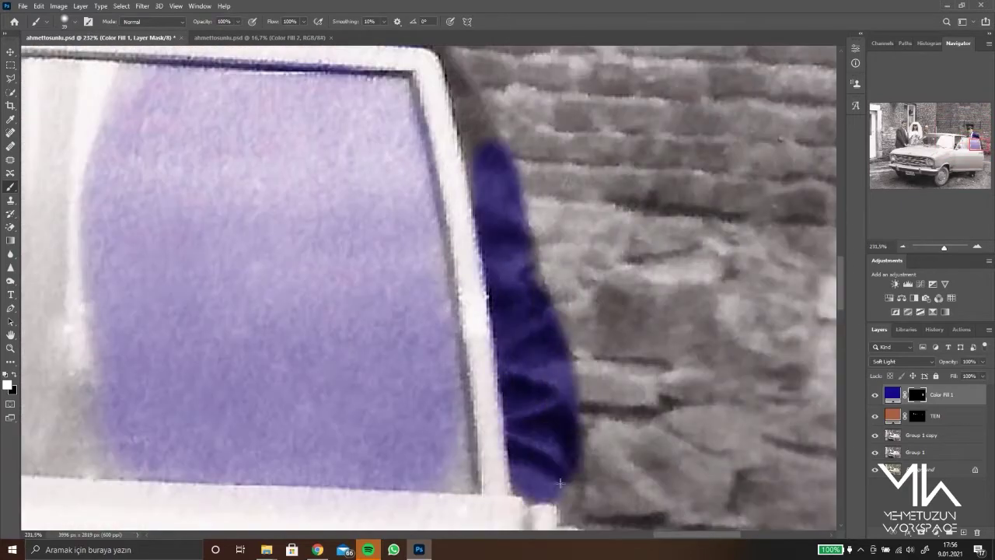
scroll(528, 311, "up", 3)
left_click_drag(490, 171, 544, 289)
scroll(544, 289, "down", 5)
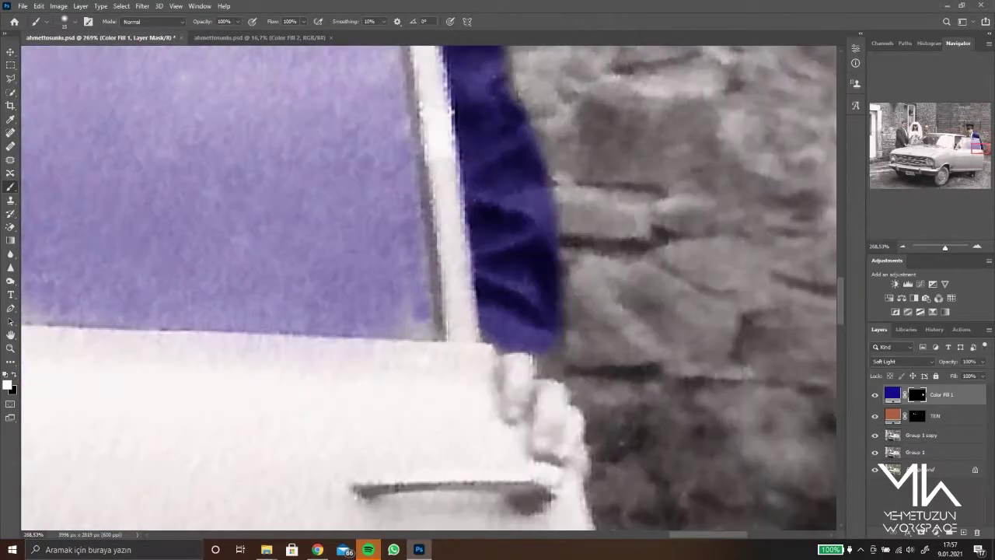
scroll(460, 398, "up", 3)
scroll(460, 398, "up", 1)
Return to the blue suit layer and cover the remaining grey jacket behind the window frame
key("alt+bracketleft")
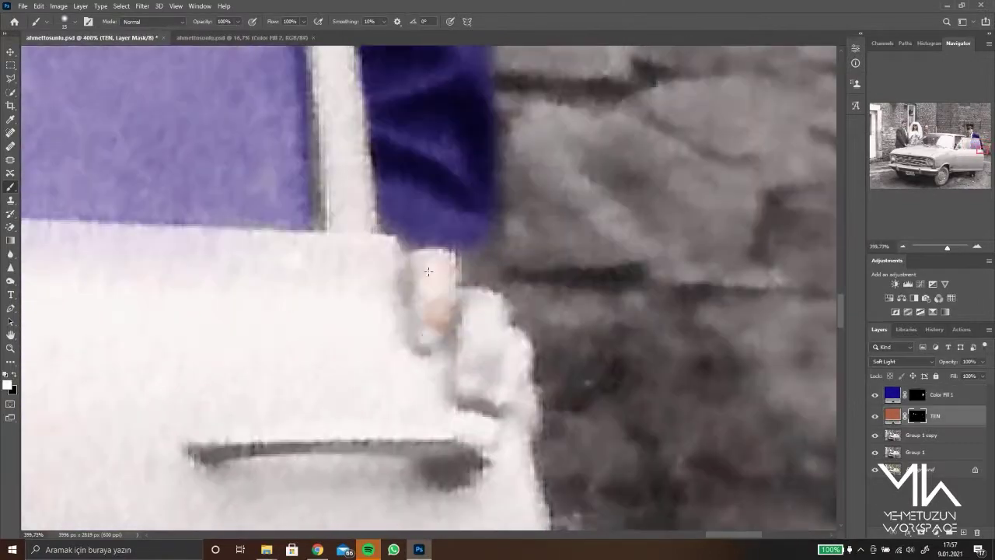
key("alt+bracketright")
scroll(519, 373, "down", 5)
scroll(544, 256, "up", 6)
mouse_move(544, 303)
left_mouse_down()
mouse_move(537, 187)
mouse_move(321, 225)
mouse_move(551, 333)
mouse_move(366, 342)
mouse_move(389, 249)
left_mouse_up()
scroll(399, 329, "down", 5)
scroll(420, 233, "up", 1)
mouse_move(439, 171)
left_mouse_down()
mouse_move(439, 394)
mouse_move(377, 329)
left_mouse_up()
scroll(424, 457, "up", 3)
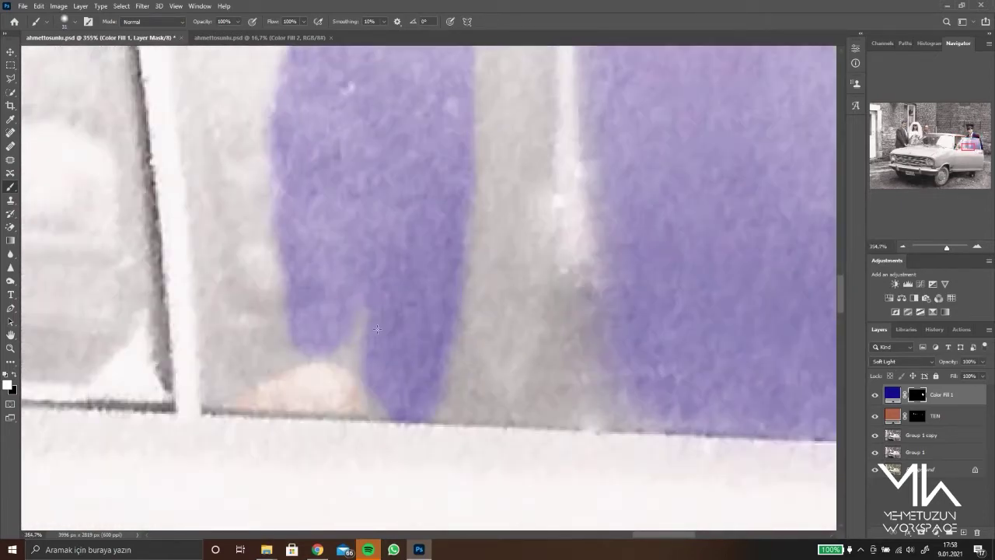
left_click_drag(587, 394, 505, 412)
scroll(505, 412, "down", 8)
scroll(505, 412, "down", 2)
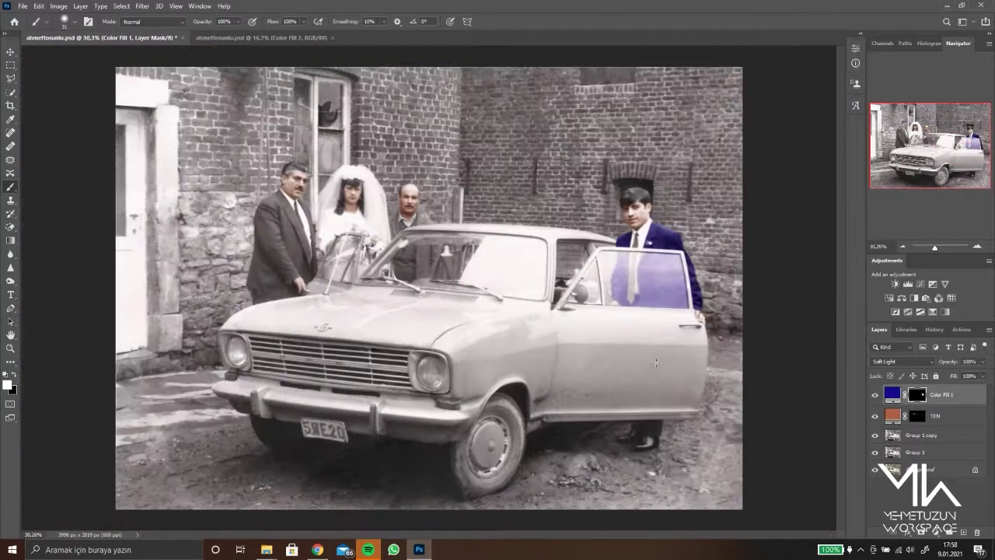
left_click(936, 532)
Add a brown solid colour fill layer in Soft Light, hidden behind an inverted mask
left_click(956, 355)
key("Return")
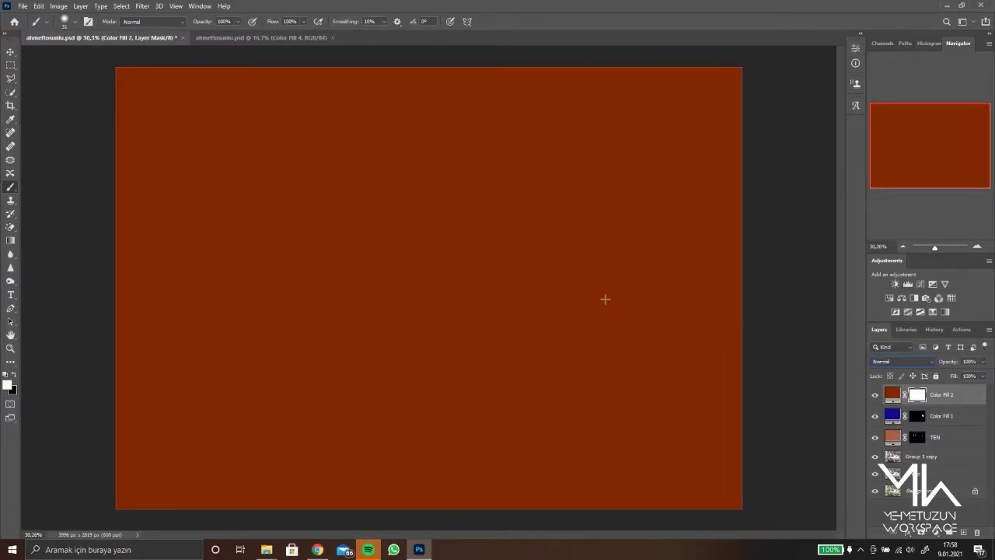
left_click(902, 361)
left_click(894, 435)
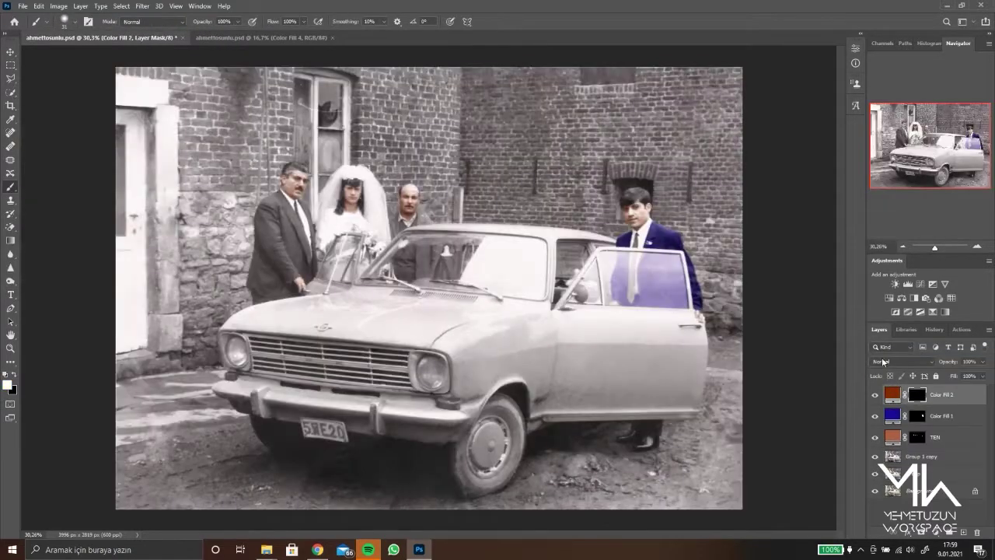
key("ctrl+i")
Paint the brick colour onto the upper, right and left walls and around the window
scroll(548, 136, "up", 2)
mouse_move(548, 136)
left_mouse_down()
mouse_move(478, 69)
mouse_move(804, 73)
mouse_move(599, 155)
left_mouse_up()
scroll(478, 70, "left", 3)
left_click_drag(747, 303, 639, 151)
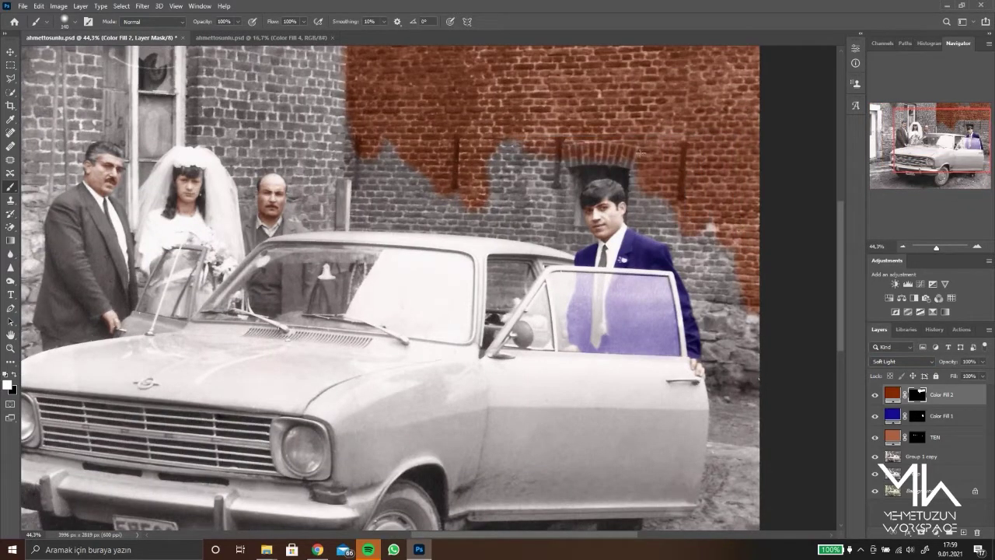
scroll(705, 268, "down", 2)
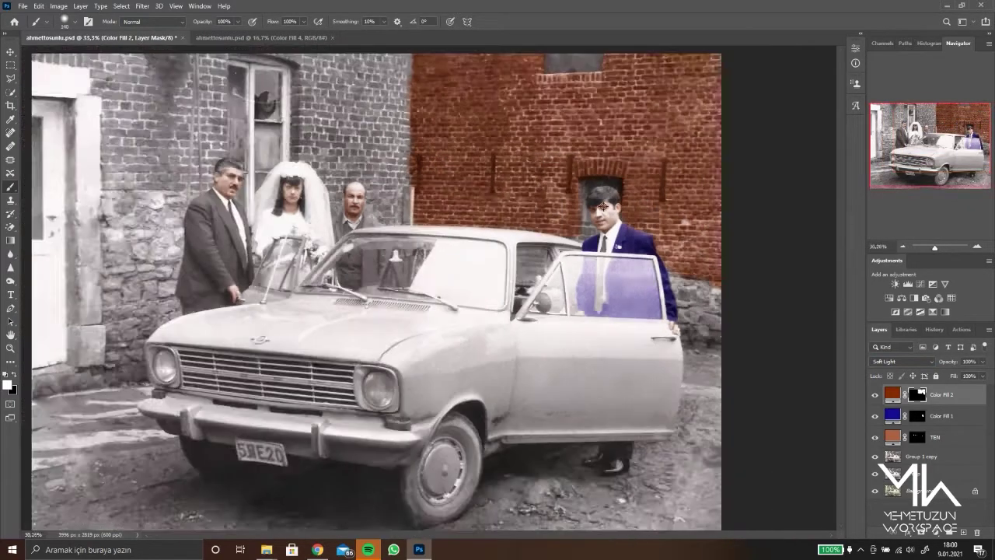
scroll(489, 218, "up", 3)
left_click_drag(490, 272, 489, 163)
scroll(490, 163, "up", 1)
mouse_move(490, 93)
left_mouse_down()
mouse_move(381, 219)
mouse_move(358, 295)
left_mouse_up()
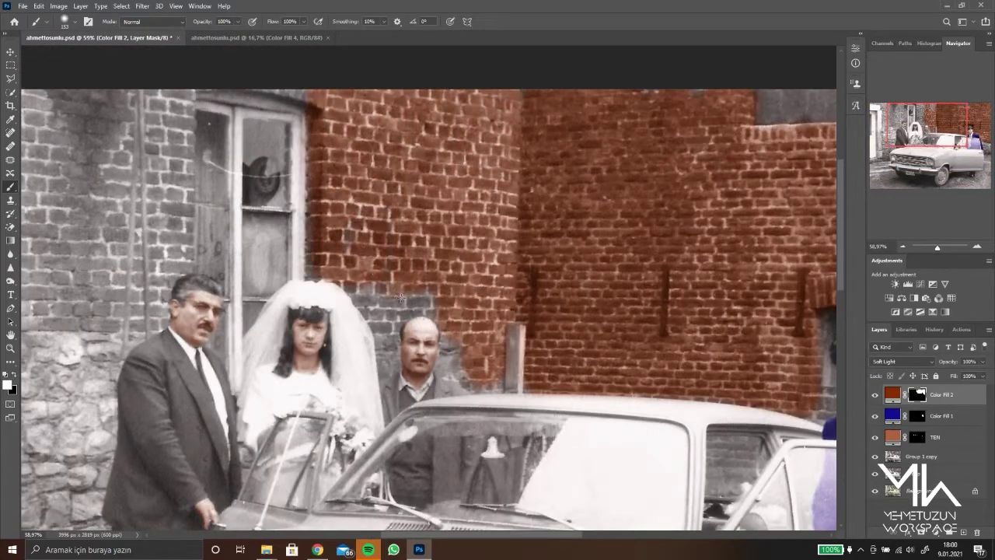
scroll(357, 295, "down", 1)
scroll(358, 296, "left", 3)
left_click_drag(265, 62, 184, 72)
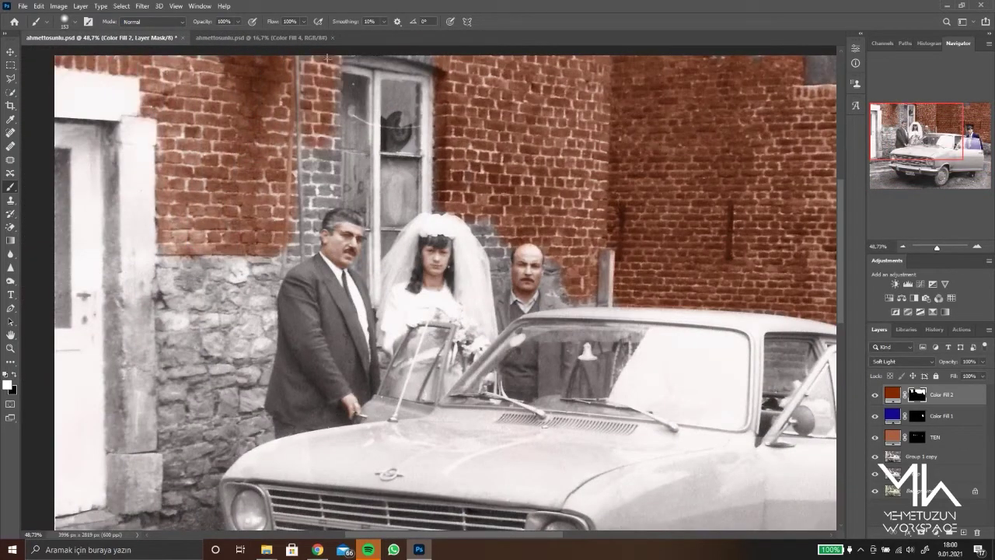
scroll(328, 58, "down", 1)
scroll(178, 122, "up", 4)
scroll(178, 122, "down", 5)
scroll(613, 178, "up", 5)
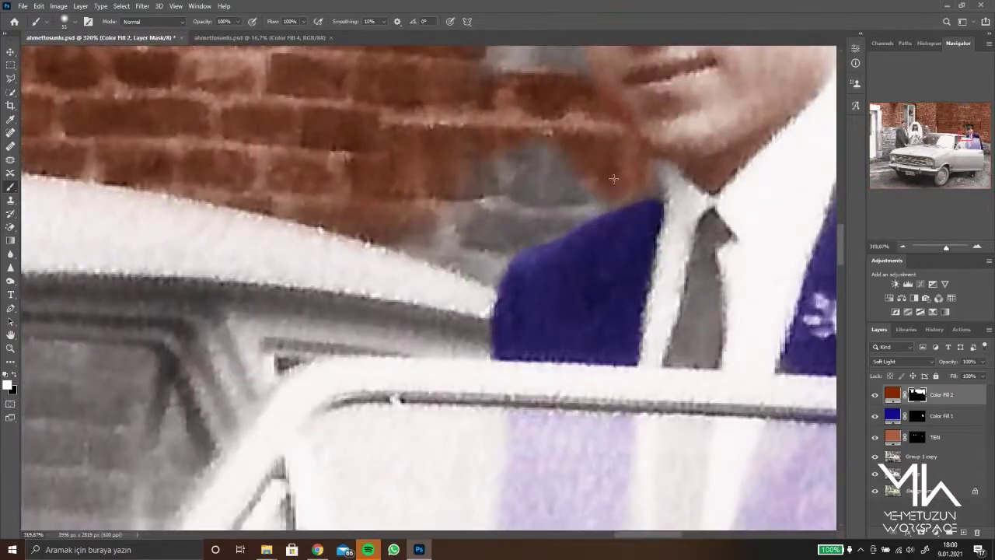
left_click_drag(613, 179, 584, 251)
Fill in the remaining grey brick wall around the bald man's head
scroll(583, 251, "down", 2)
scroll(621, 103, "up", 3)
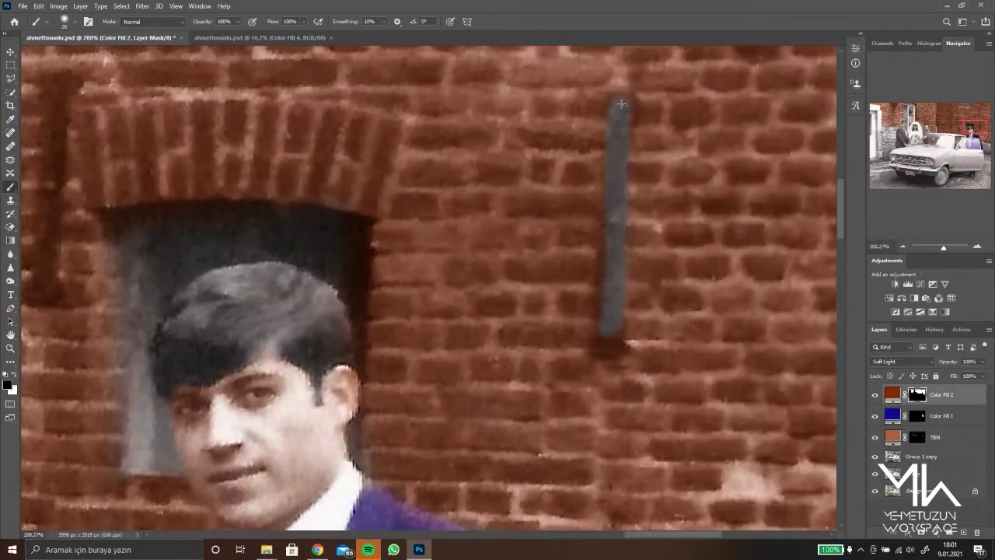
scroll(621, 104, "down", 2)
scroll(266, 366, "up", 2)
scroll(280, 97, "down", 3)
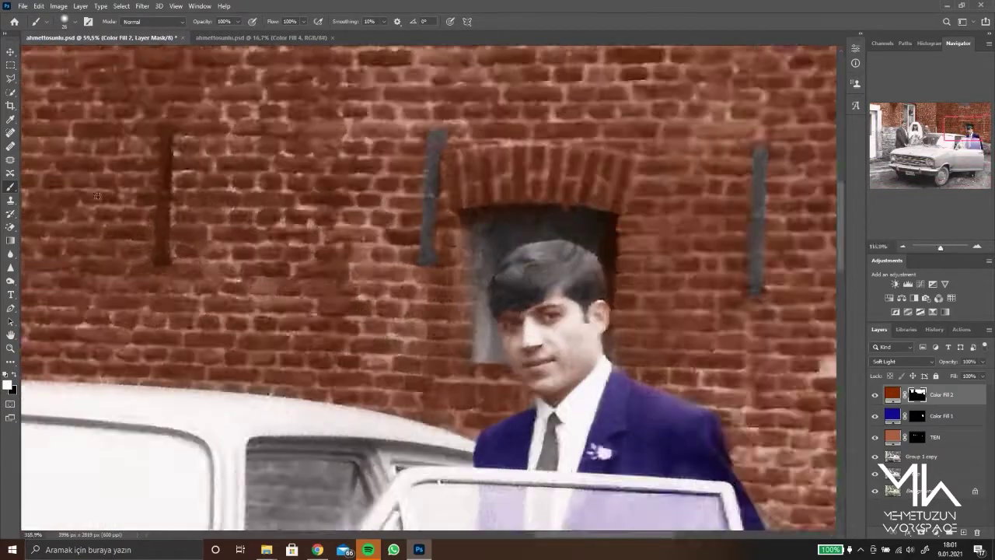
scroll(354, 336, "up", 3)
scroll(387, 303, "down", 2)
scroll(246, 163, "up", 2)
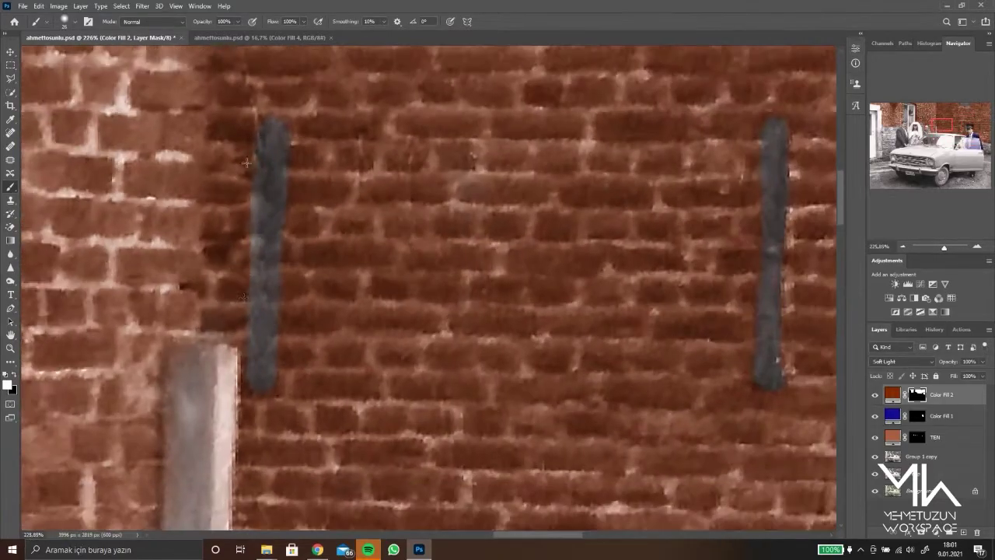
scroll(266, 187, "down", 2)
scroll(332, 184, "up", 2)
scroll(353, 158, "up", 1)
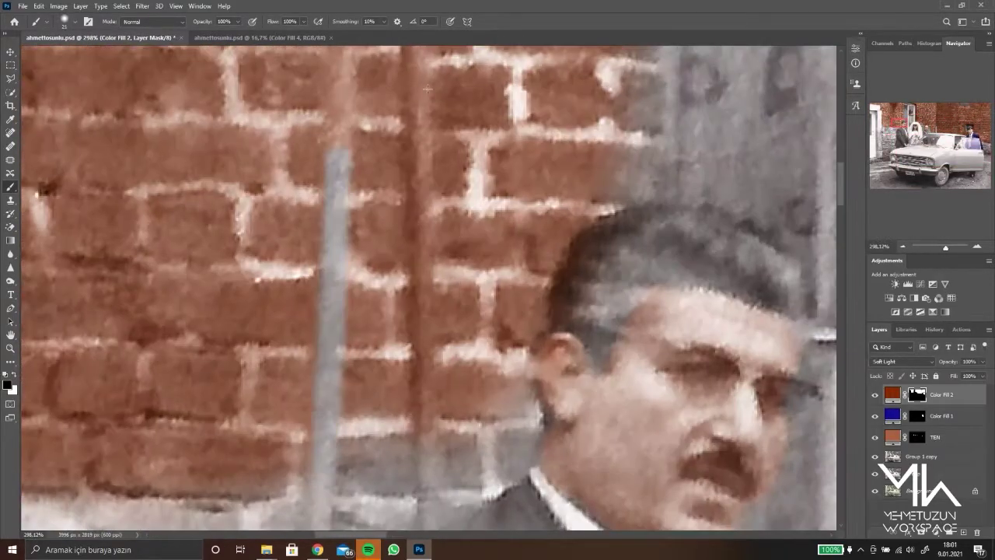
scroll(353, 159, "up", 1)
scroll(366, 155, "down", 2)
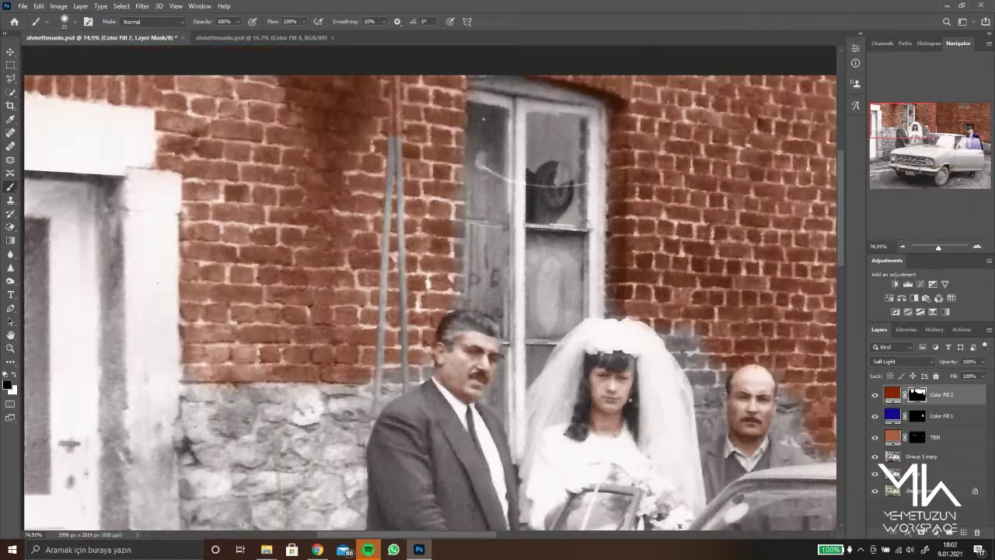
scroll(381, 146, "up", 3)
scroll(381, 146, "down", 3)
scroll(381, 146, "down", 1)
scroll(375, 352, "up", 3)
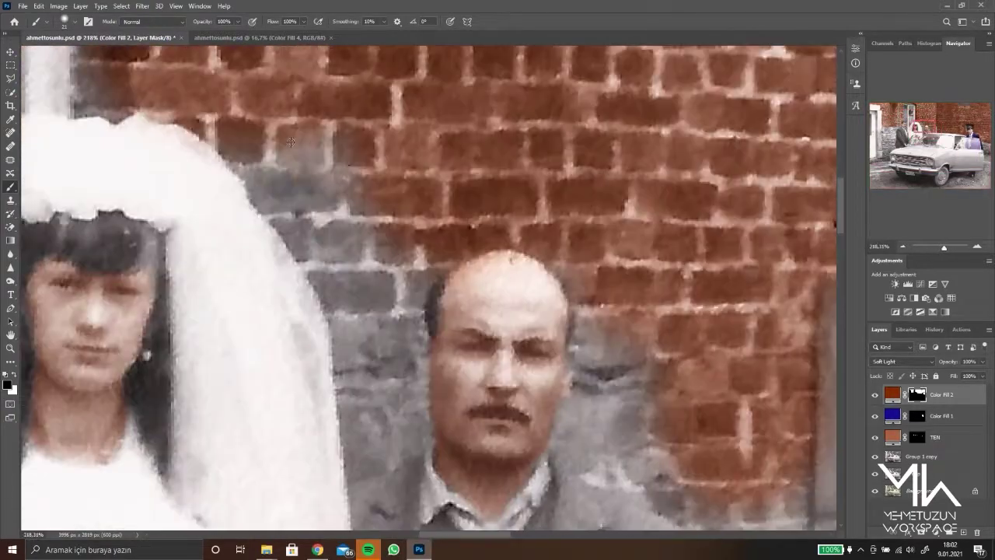
key("x")
left_click_drag(375, 352, 388, 451)
left_click_drag(599, 327, 614, 436)
left_click_drag(590, 358, 661, 497)
scroll(660, 466, "up", 1)
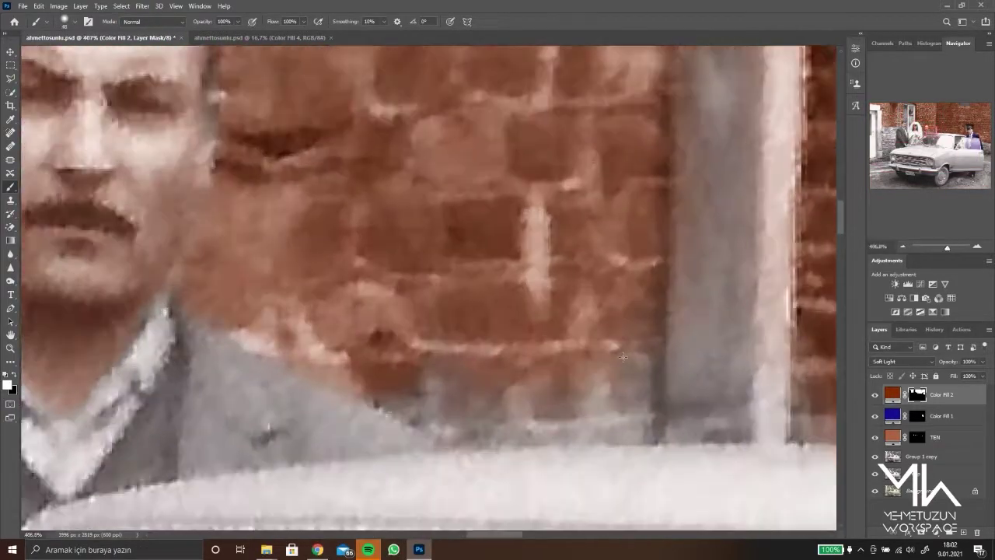
scroll(189, 300, "down", 4)
scroll(189, 300, "up", 4)
scroll(233, 249, "down", 1)
scroll(241, 241, "down", 1)
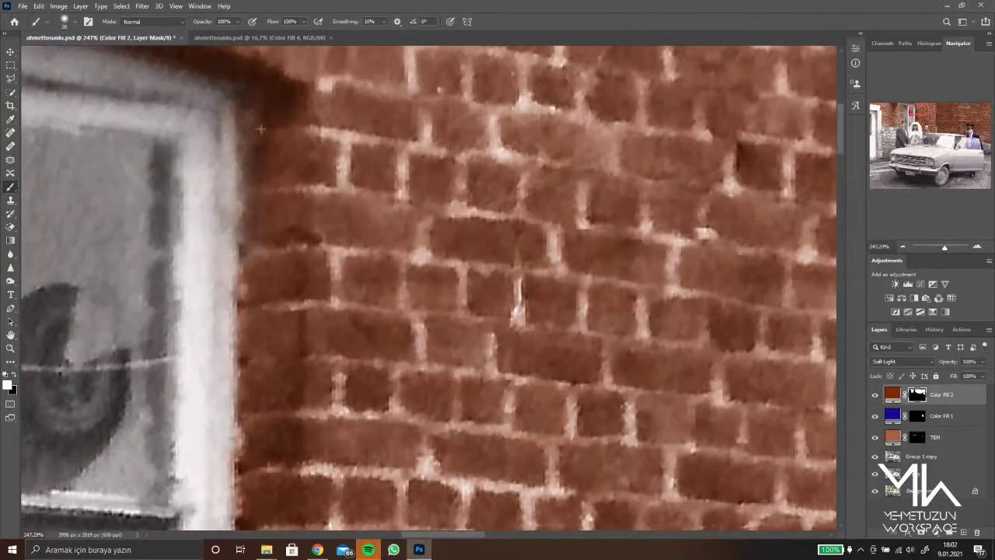
scroll(247, 237, "down", 1)
scroll(256, 272, "down", 1)
scroll(303, 303, "up", 2)
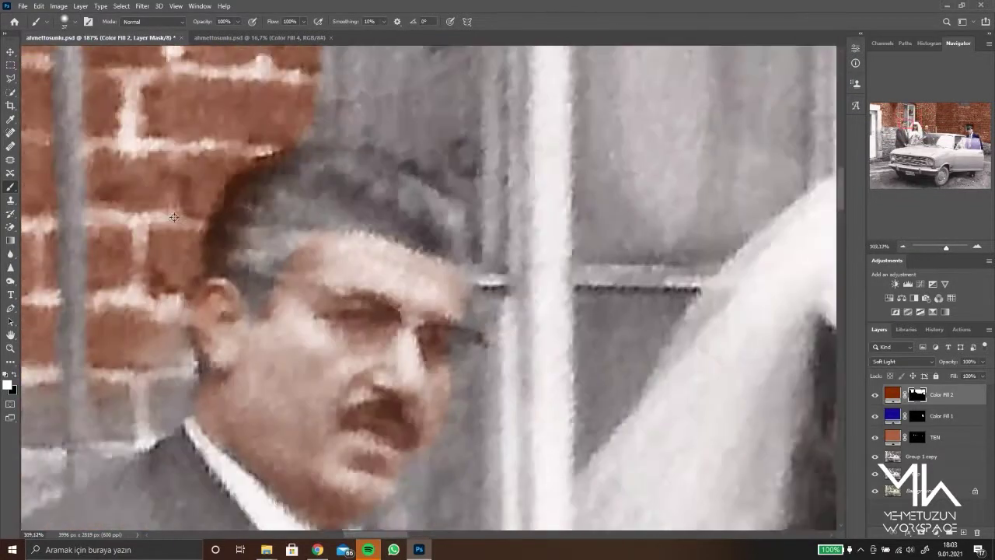
scroll(303, 303, "up", 1)
scroll(303, 303, "down", 1)
scroll(257, 202, "down", 3)
type("DUVAR")
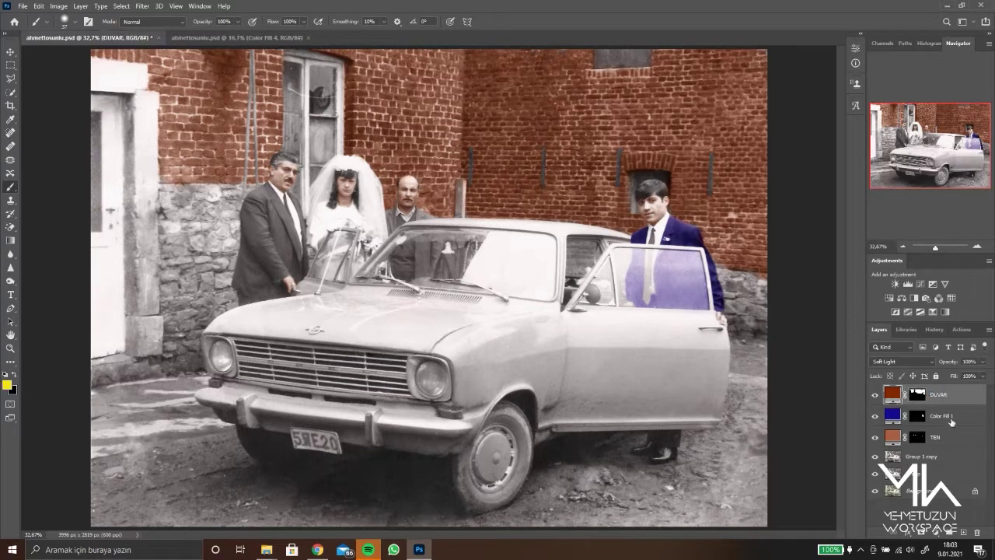
Add a #494949 dark grey fill layer in Soft Light with an inverted mask
type("494949")
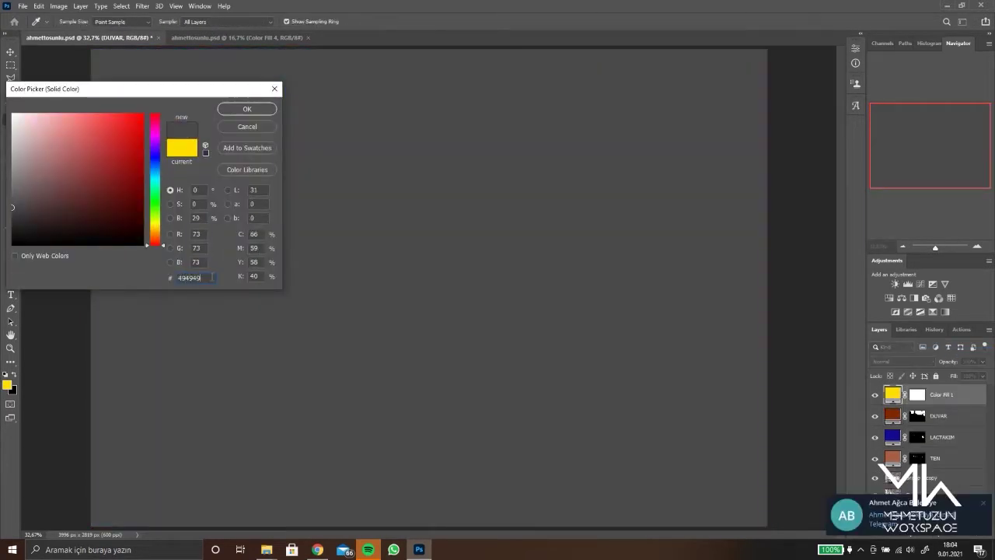
left_click(240, 108)
key("ctrl+i")
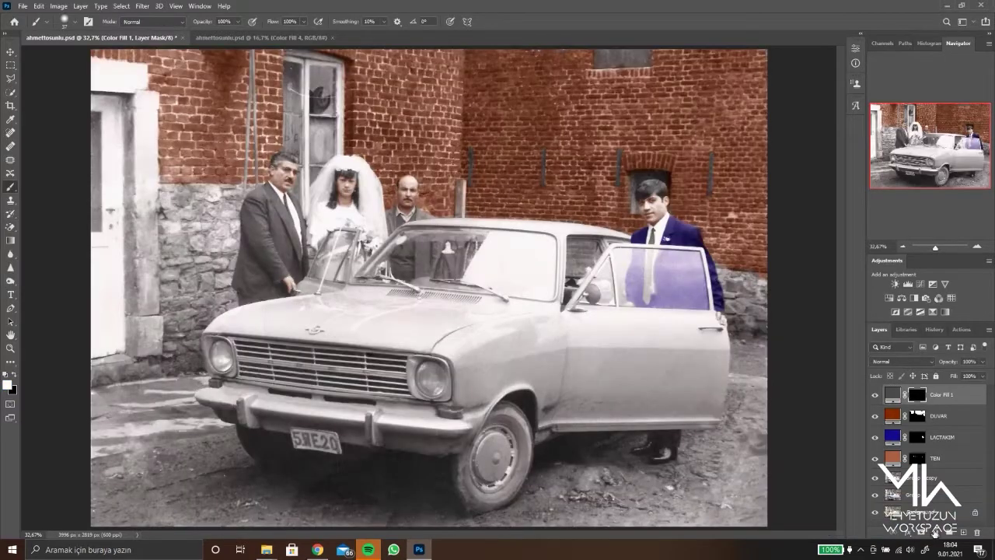
left_click(902, 361)
left_click(894, 411)
scroll(493, 453, "up", 5)
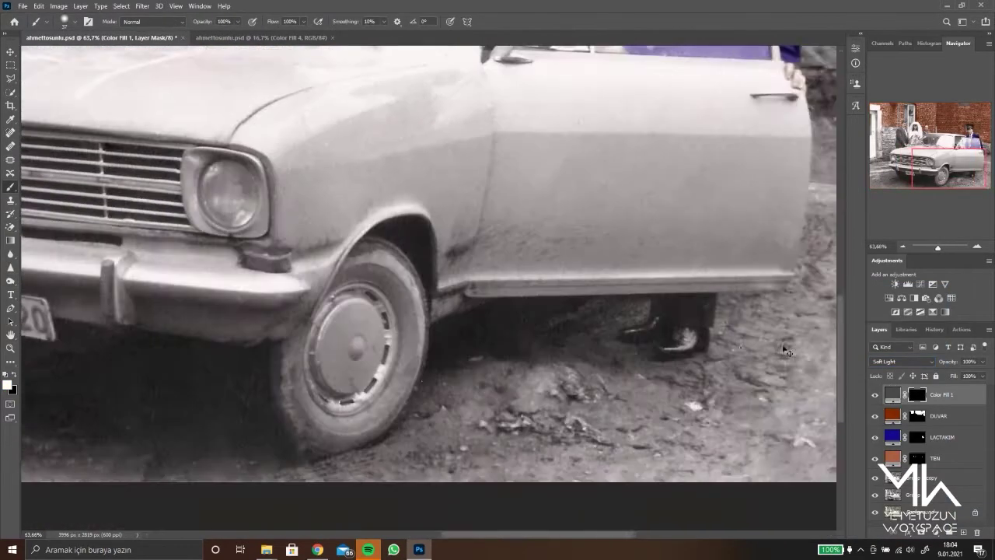
scroll(493, 453, "up", 5)
Extend the blue suit colour over the trousers and tint the young man's hair dark grey
key("alt+bracketleft")
key("alt+bracketleft")
left_click_drag(653, 128, 408, 145)
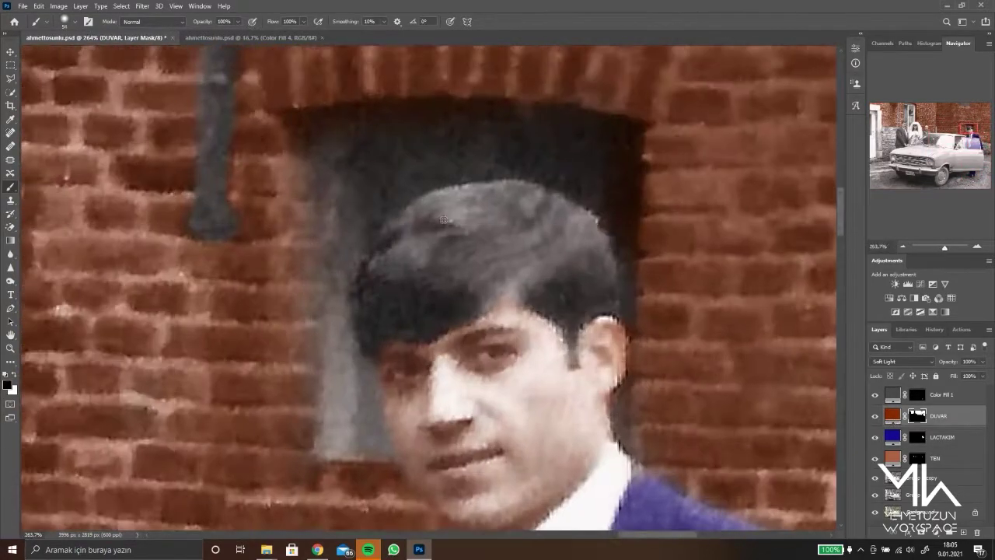
key("alt+bracketright")
key("x")
left_click_drag(444, 220, 575, 311)
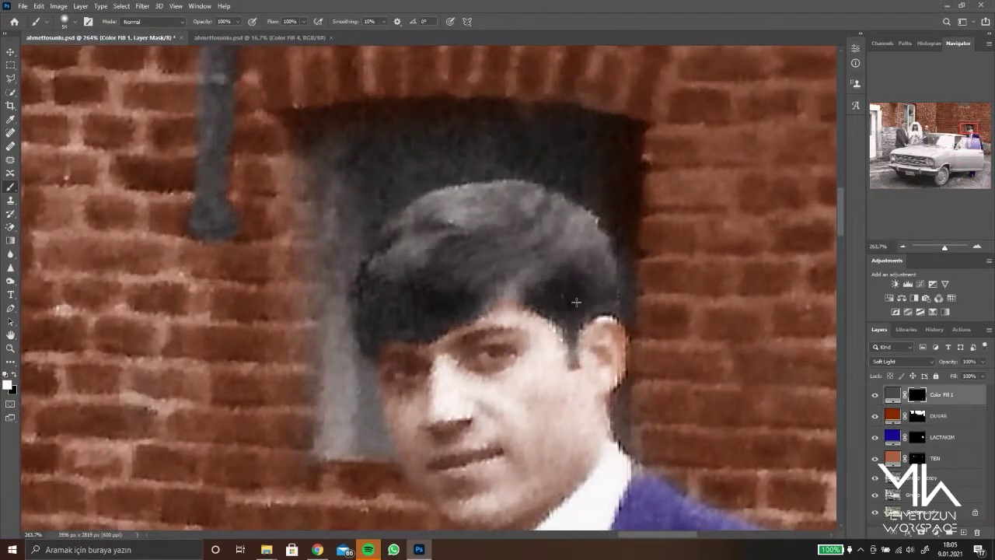
left_click_drag(389, 187, 614, 327)
left_click_drag(606, 132, 352, 245)
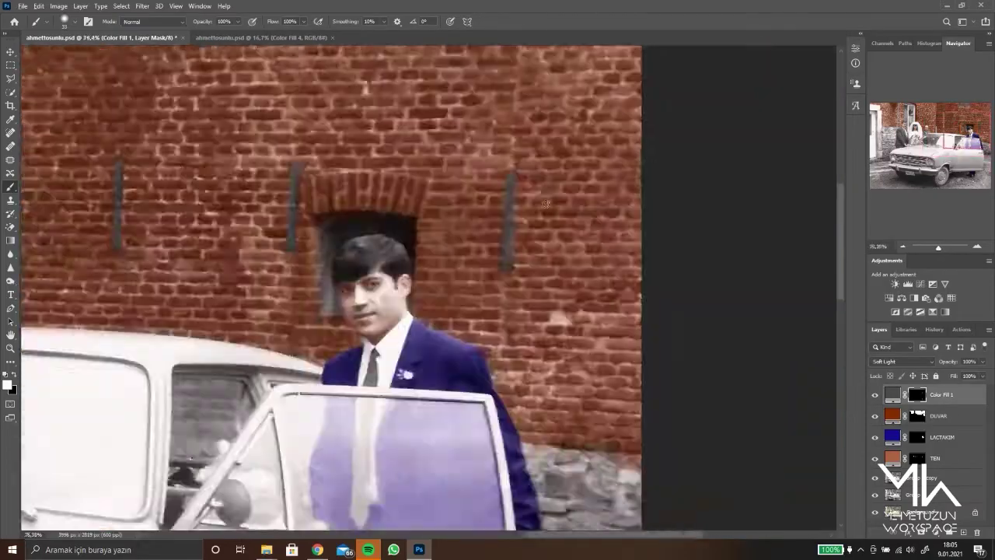
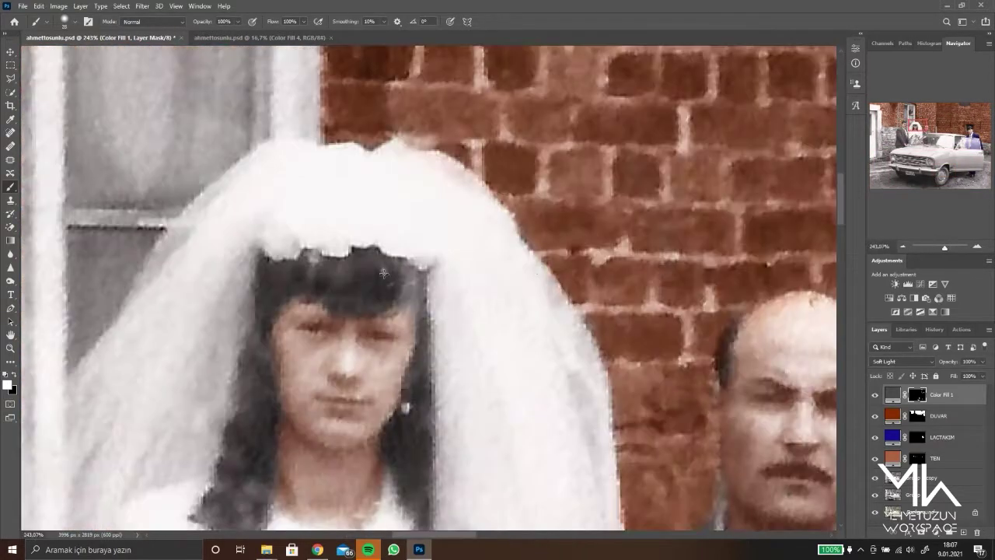
Pan and scroll around the wedding photo while the hidden white Soft Light fill, Color Fill 2, is set up
scroll(417, 177, "right", 5)
scroll(400, 247, "up", 5)
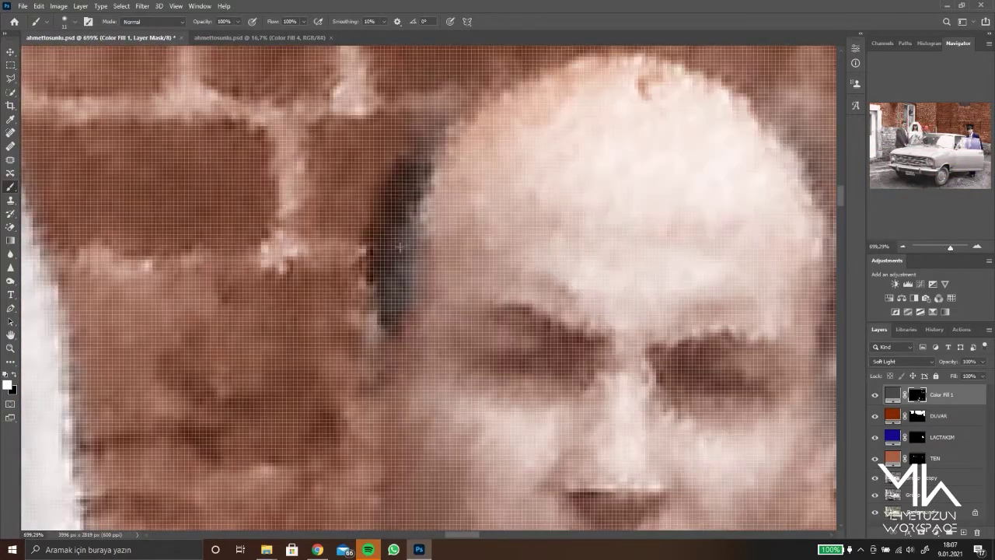
scroll(420, 220, "down", 3)
scroll(306, 69, "up", 4)
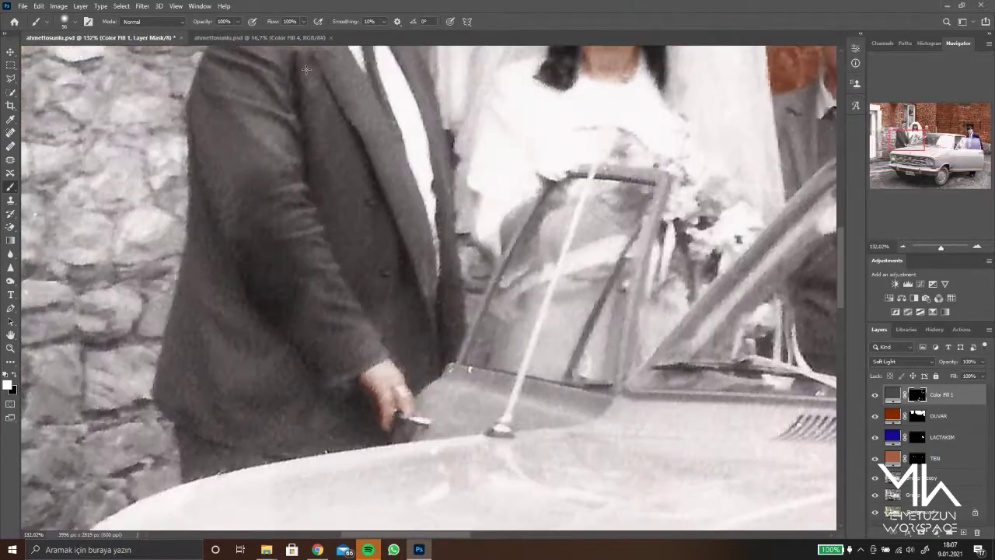
scroll(403, 289, "down", 10)
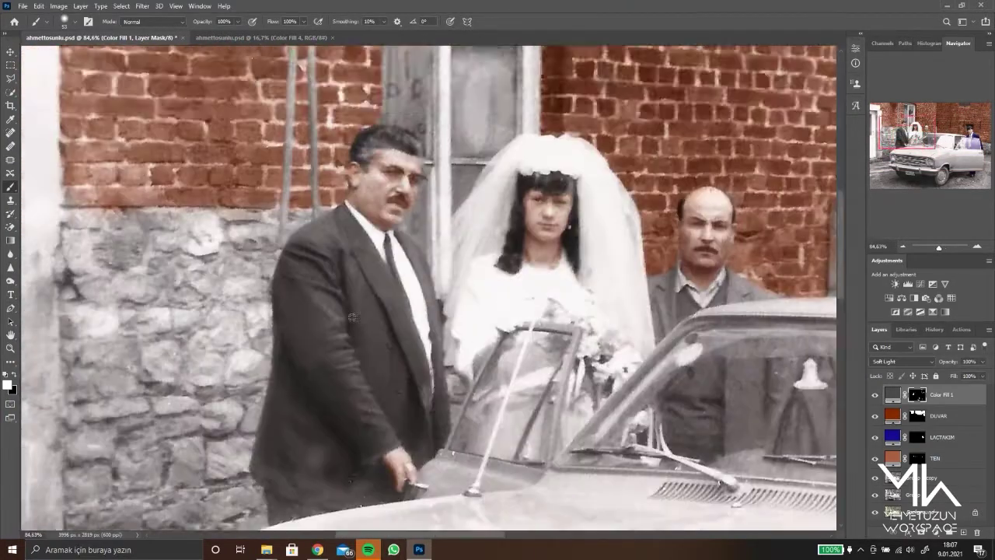
scroll(388, 490, "up", 10)
scroll(509, 281, "up", 5)
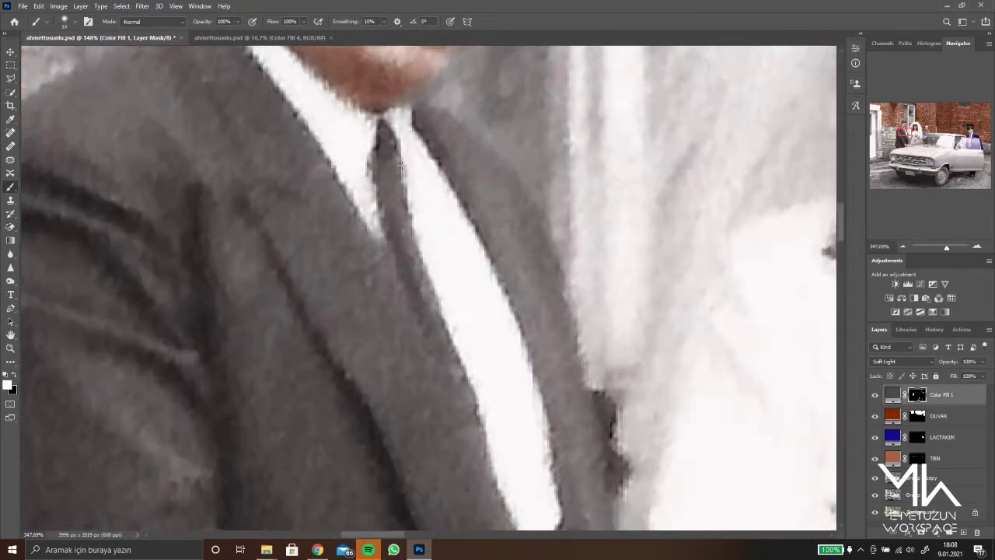
scroll(595, 319, "down", 3)
scroll(595, 319, "down", 3)
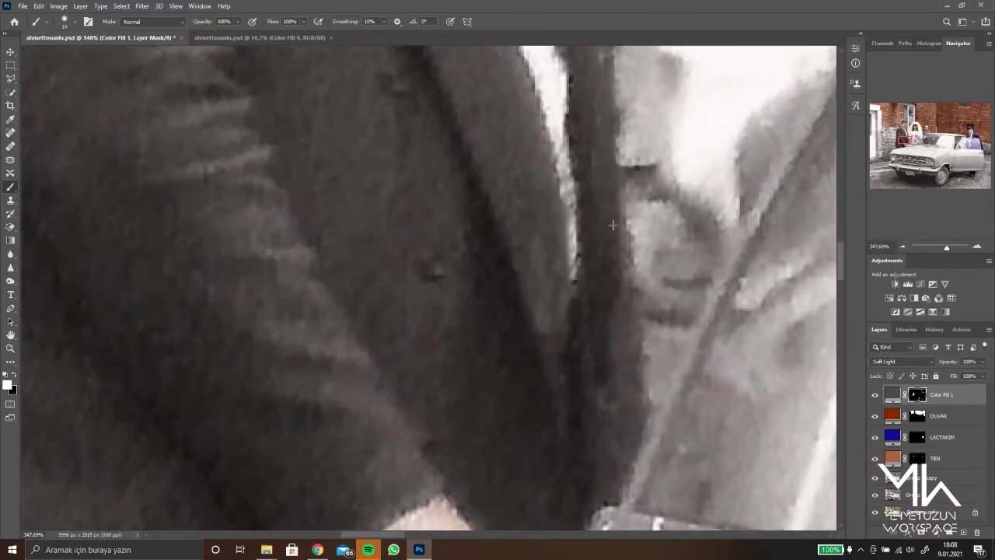
scroll(423, 280, "down", 4)
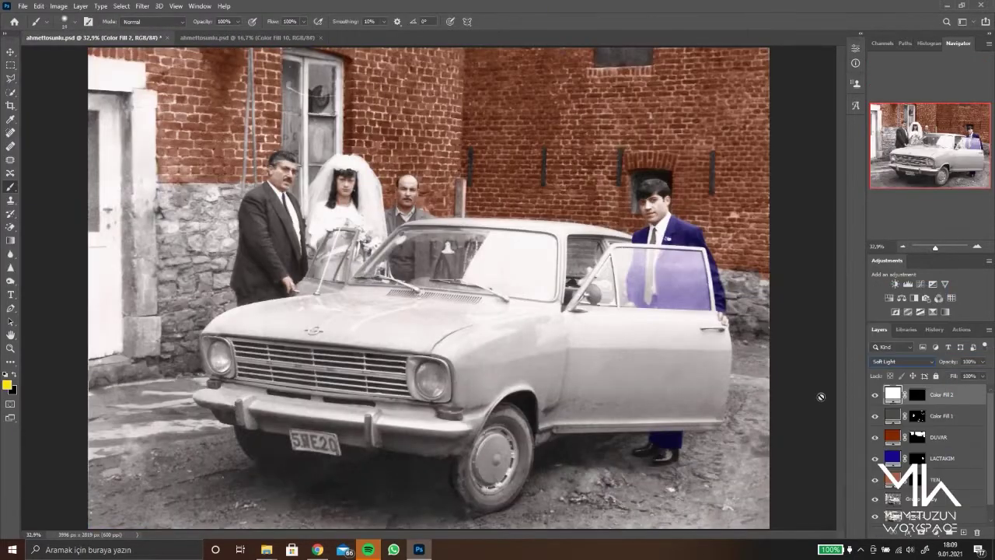
On Color Fill 2's mask, enlarge the brush to about 148 px and reveal white over white areas
left_click(917, 394)
scroll(114, 296, "up", 5)
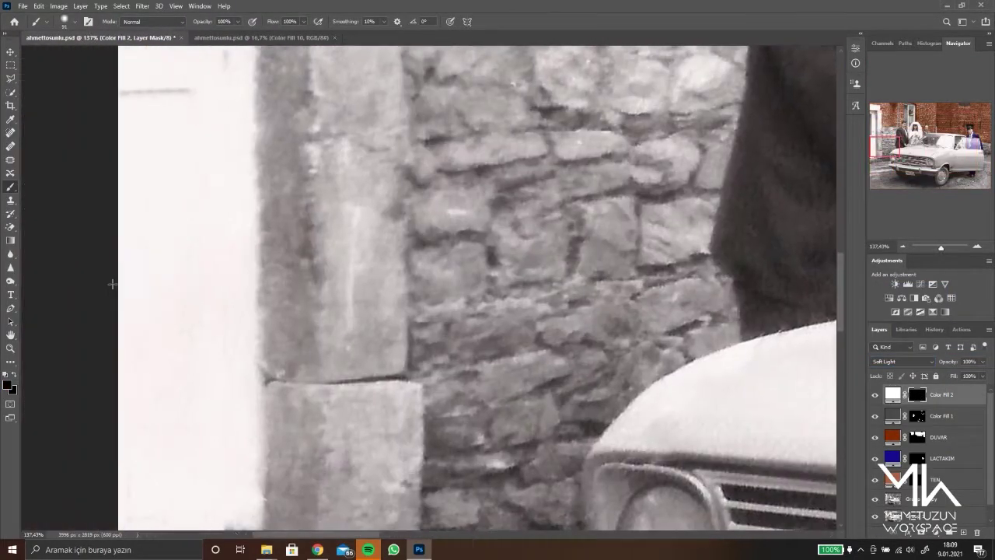
left_click_drag(194, 210, 225, 210)
scroll(155, 327, "up", 3)
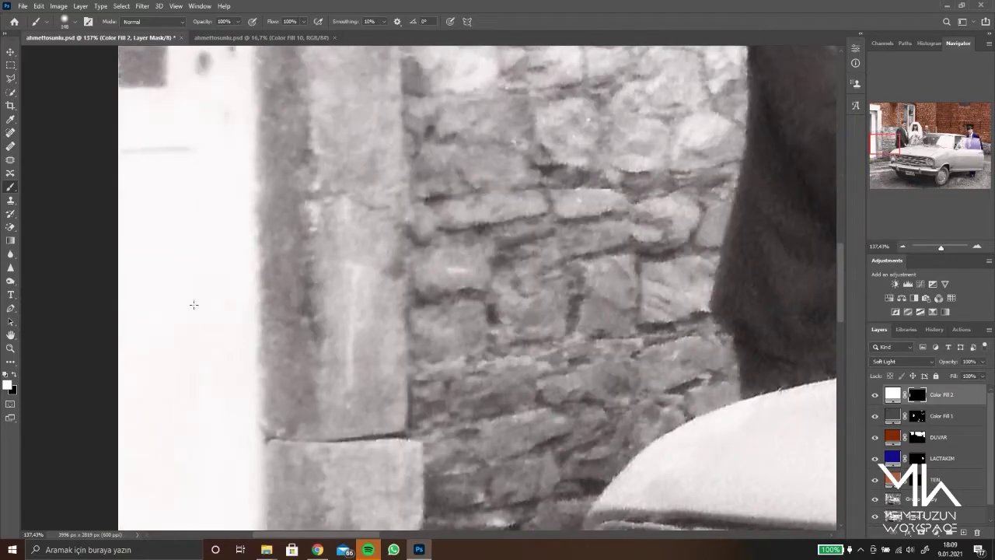
scroll(194, 295, "up", 3)
scroll(187, 256, "up", 3)
scroll(156, 194, "up", 2)
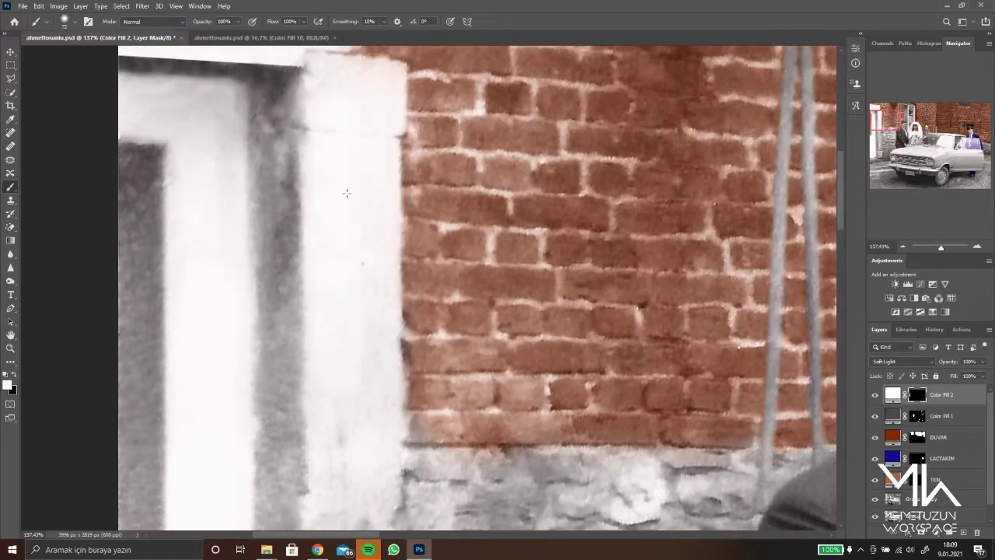
scroll(346, 233, "down", 2, "alt")
scroll(350, 350, "down", 3)
scroll(352, 434, "down", 2, "alt")
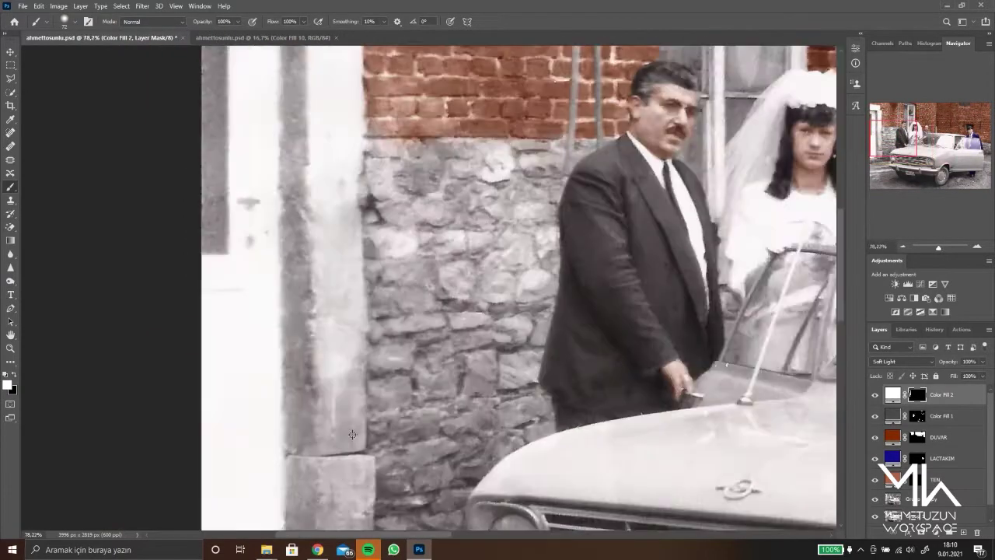
scroll(352, 435, "down", 3, "alt")
scroll(645, 211, "up", 5, "alt")
scroll(591, 233, "up", 1)
scroll(568, 269, "up", 1)
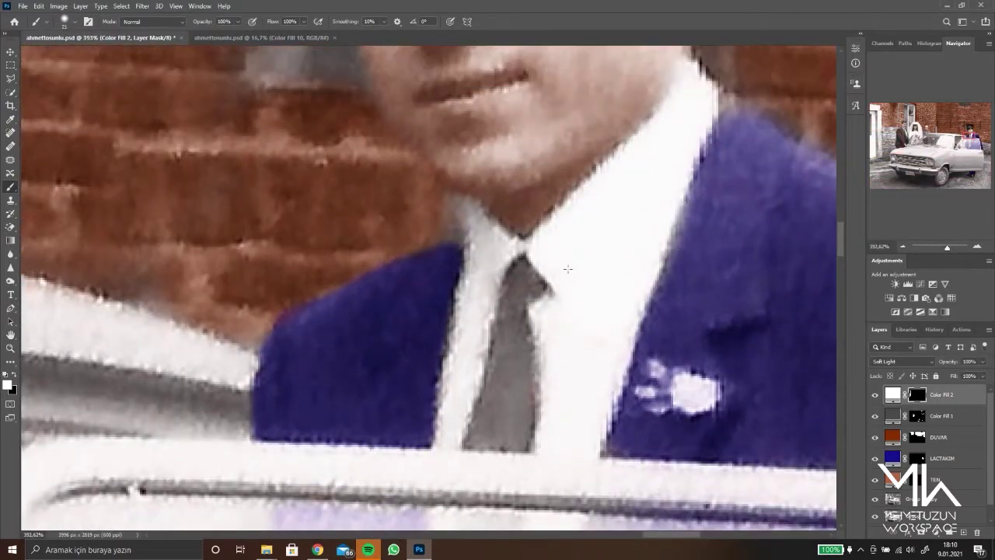
scroll(567, 269, "down", 2, "alt")
scroll(544, 257, "down", 1, "alt")
scroll(536, 164, "up", 4, "alt")
Touch up Color Fill 1's mask
key("alt+bracketleft")
scroll(507, 242, "up", 1, "alt")
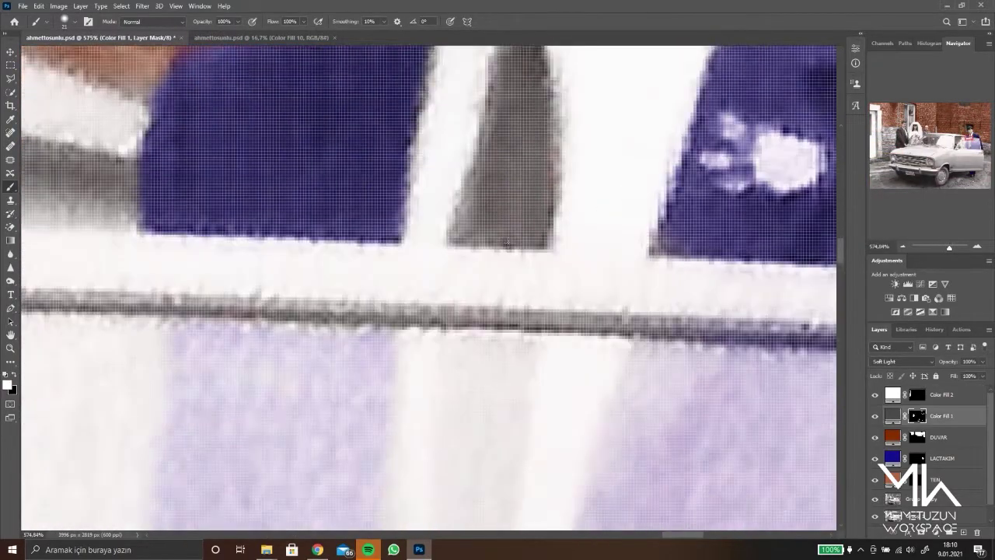
scroll(508, 243, "down", 3)
scroll(482, 296, "down", 2)
scroll(451, 350, "down", 2, "alt")
scroll(421, 410, "up", 1, "alt")
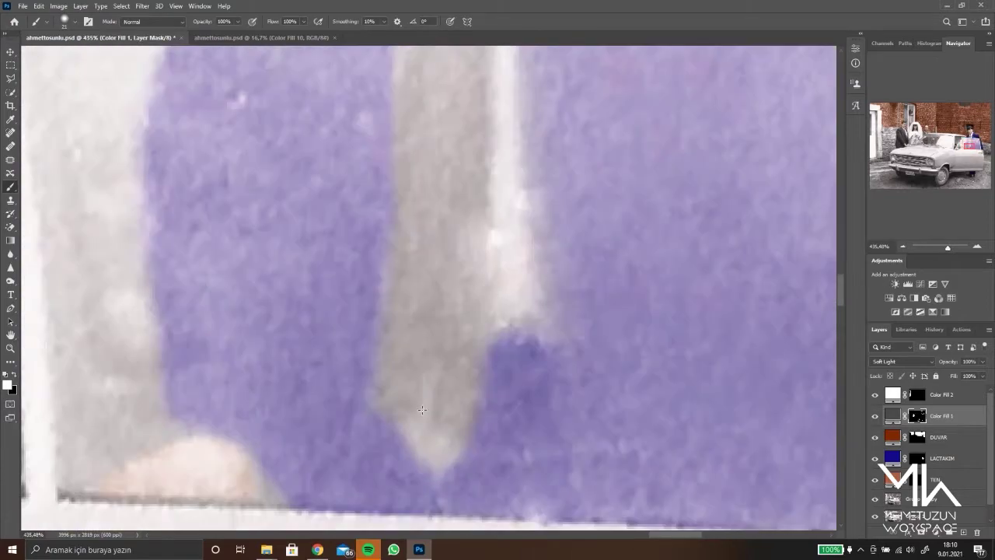
scroll(421, 410, "down", 2, "alt")
scroll(430, 249, "down", 1)
scroll(331, 214, "up", 2)
scroll(330, 214, "down", 1, "alt")
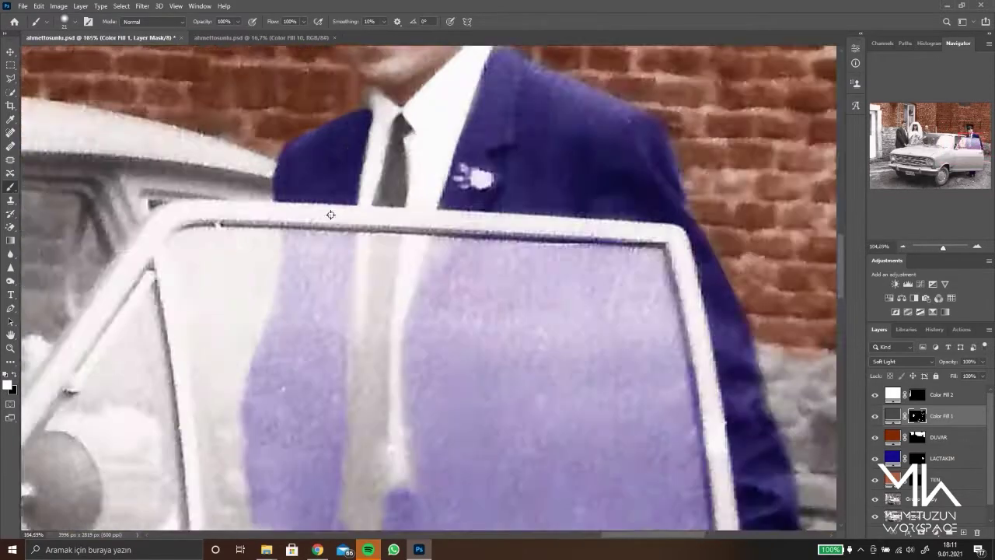
scroll(330, 214, "up", 3, "alt")
Back on the white fill's mask, reveal it over the door frame, collars, pocket square, car and veil
key("alt+bracketright")
scroll(487, 181, "up", 4, "alt")
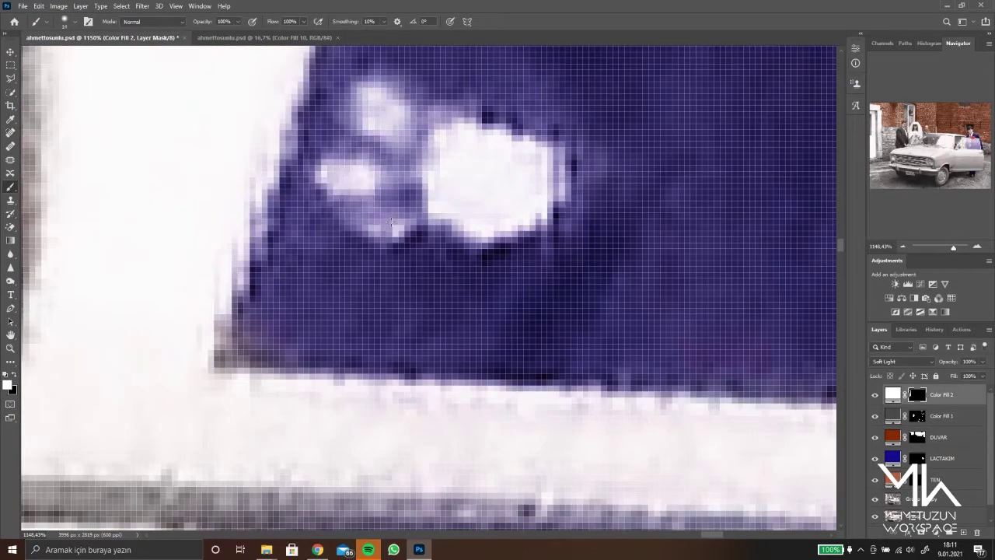
scroll(391, 222, "down", 5, "alt")
scroll(274, 170, "up", 4, "alt")
scroll(246, 102, "down", 4, "alt")
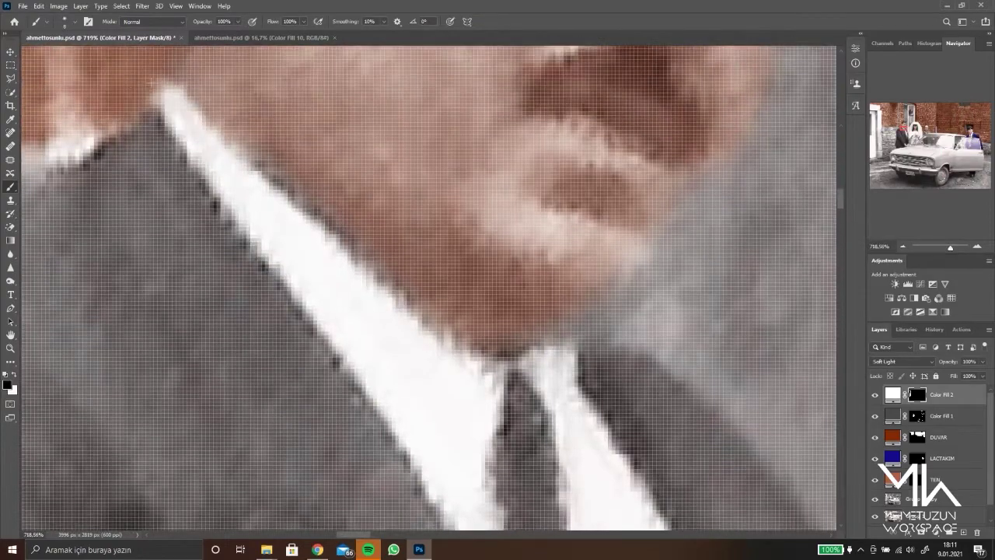
scroll(244, 52, "up", 3, "alt")
scroll(463, 302, "down", 2, "alt")
scroll(555, 378, "up", 2, "alt")
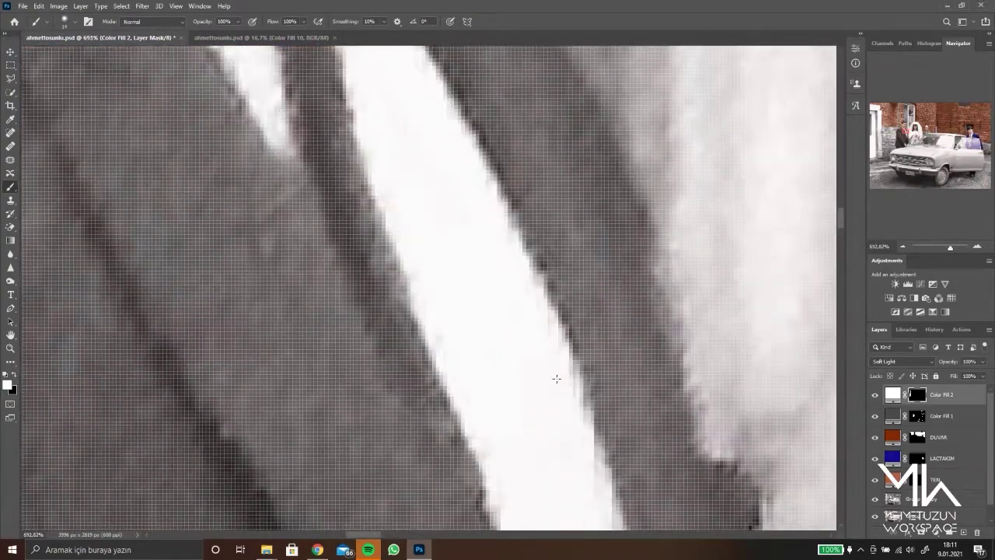
scroll(595, 293, "up", 1, "alt")
scroll(605, 359, "down", 2, "alt")
scroll(575, 326, "down", 3, "alt")
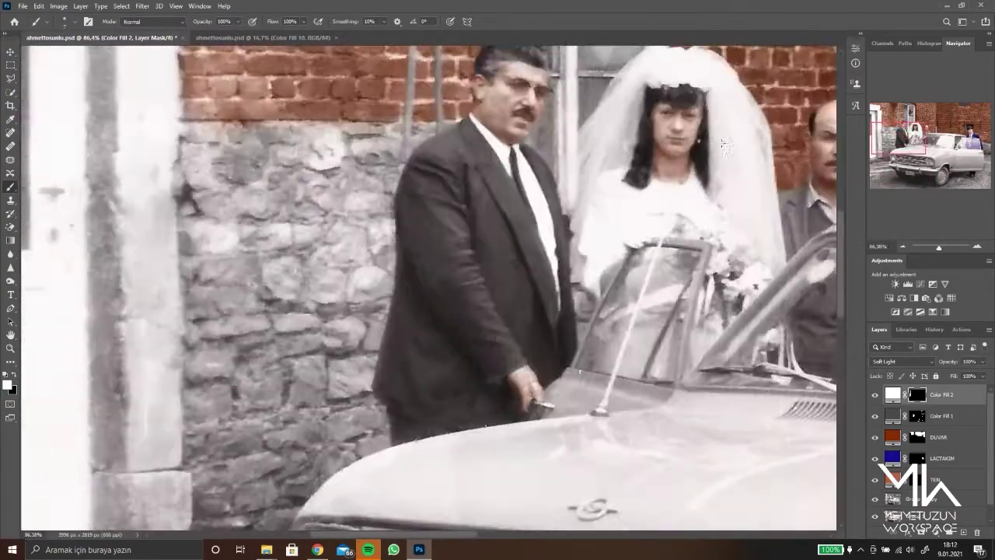
scroll(542, 194, "up", 1, "alt")
scroll(527, 302, "up", 1, "alt")
scroll(482, 307, "up", 2)
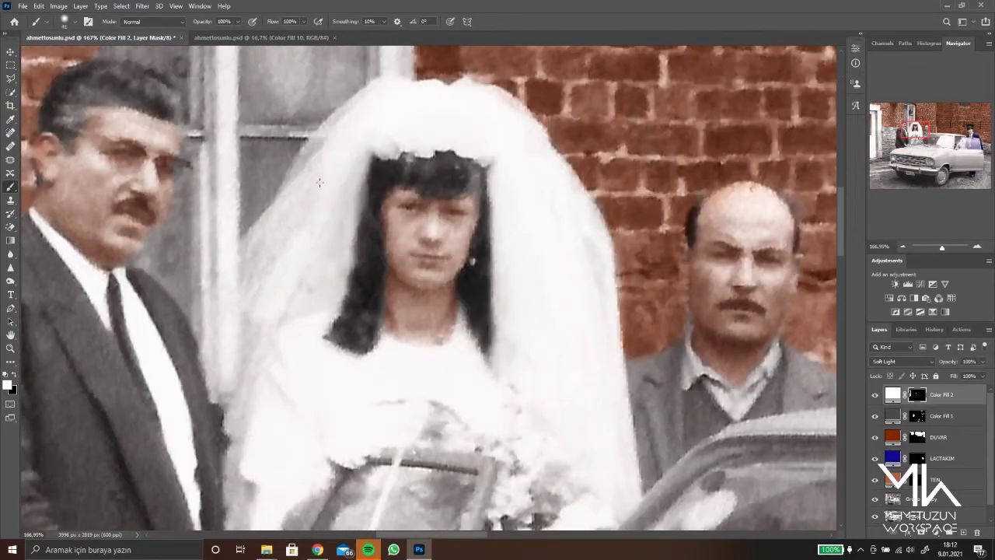
scroll(404, 313, "down", 1)
scroll(376, 316, "down", 1)
scroll(377, 317, "down", 5, "alt")
scroll(355, 384, "up", 5, "alt")
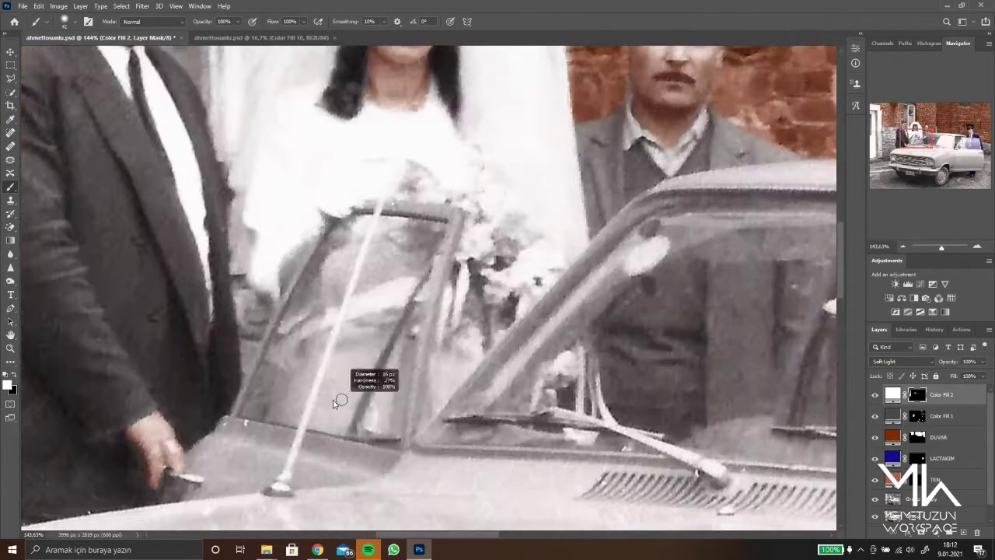
scroll(310, 349, "down", 5, "alt")
scroll(410, 321, "up", 4, "alt")
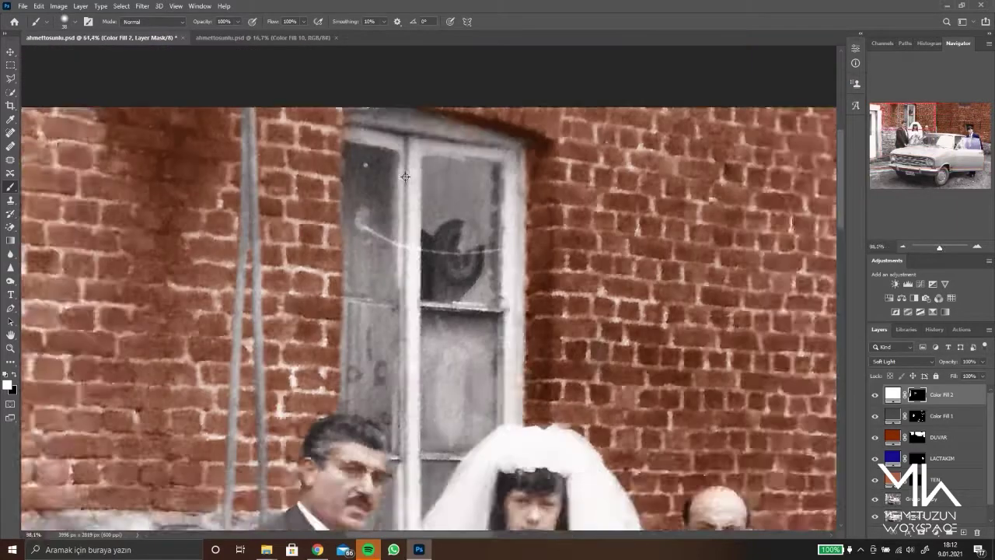
scroll(410, 321, "up", 1, "alt")
scroll(410, 321, "down", 3)
scroll(410, 321, "up", 1, "alt")
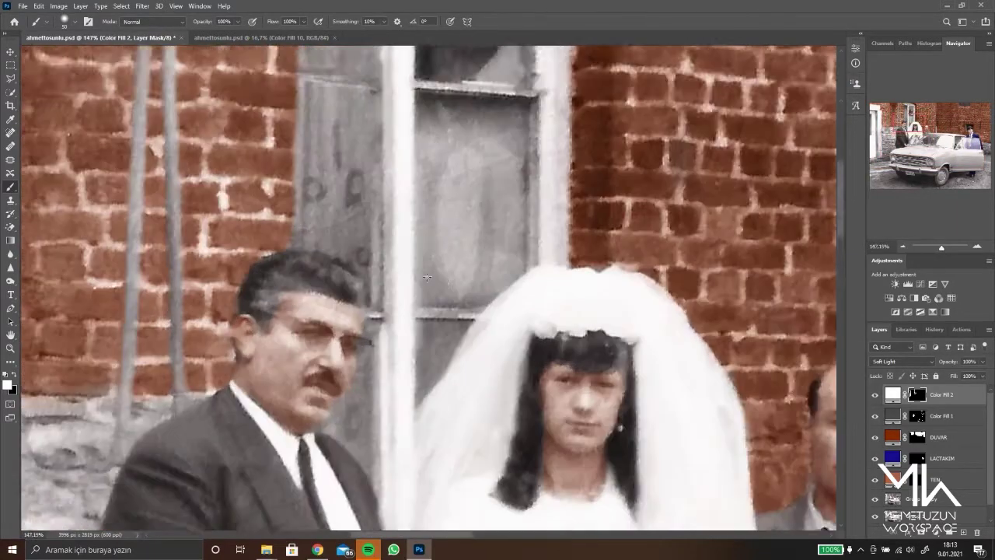
scroll(541, 70, "up", 4)
scroll(540, 69, "down", 2, "alt")
scroll(422, 318, "down", 3, "alt")
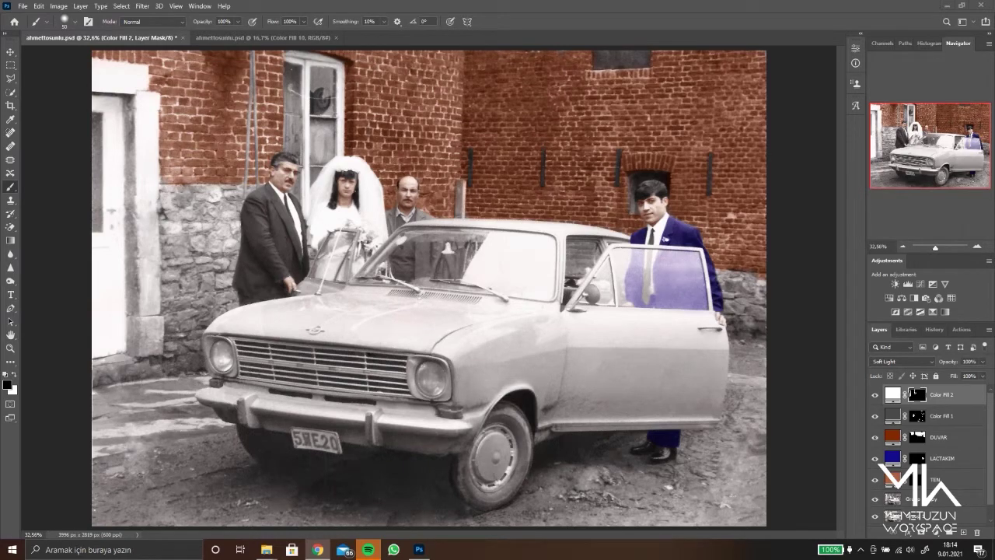
Add an orange Solid Color fill layer, ARABA, and paint it over the lower car door
left_click(950, 532)
left_click(87, 120)
key("Return")
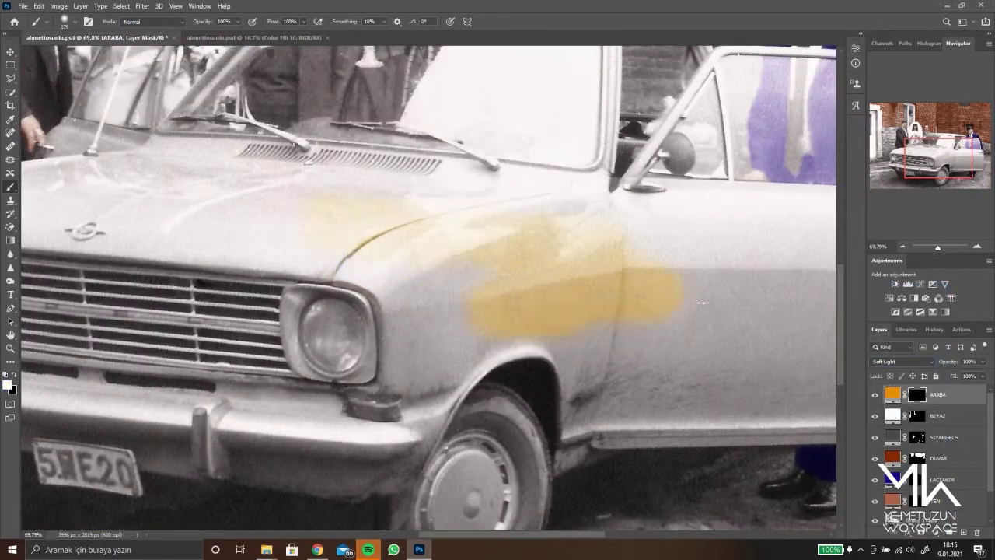
scroll(498, 271, "down", 2)
left_click_drag(751, 340, 719, 213)
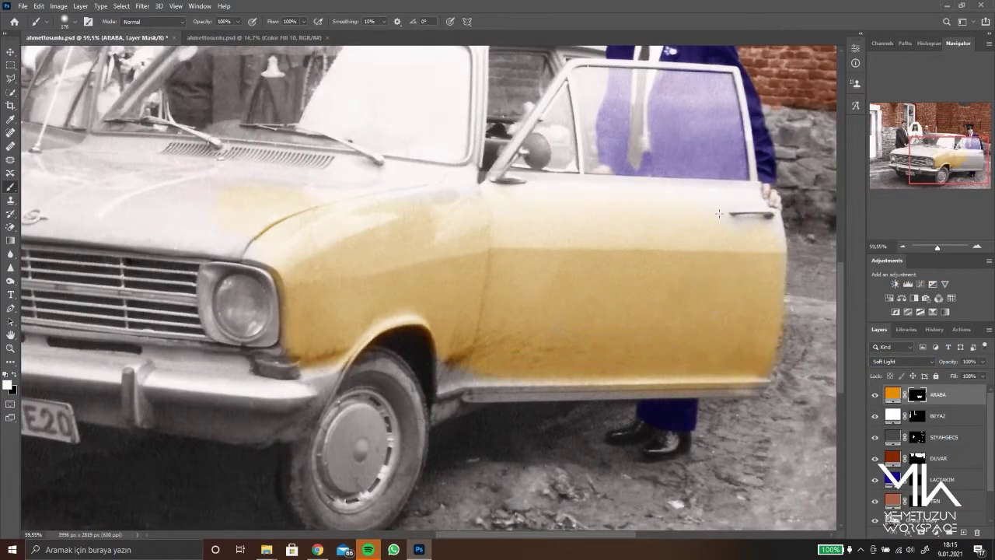
scroll(336, 293, "down", 3)
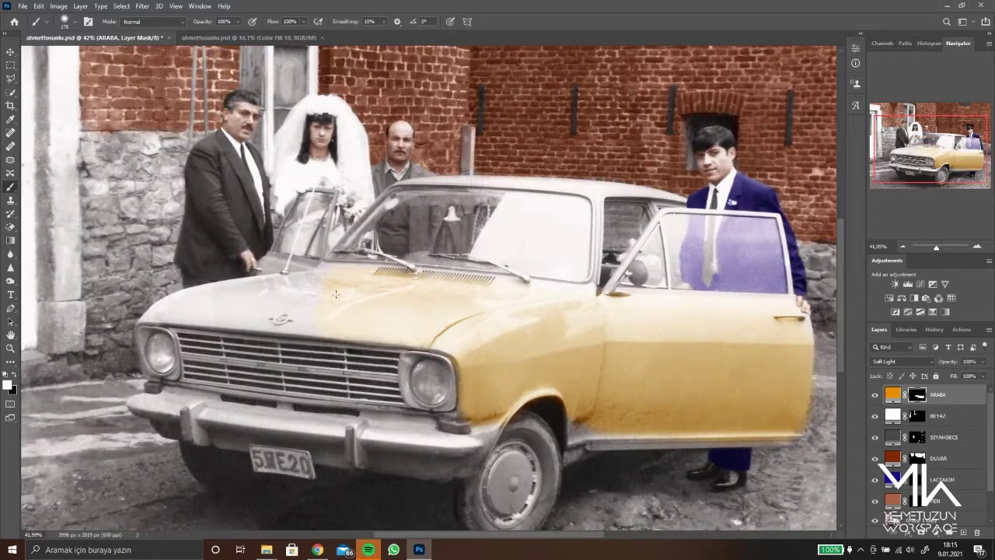
Change the ARABA fill colour from FF7900 to CC6100
double_click(894, 395)
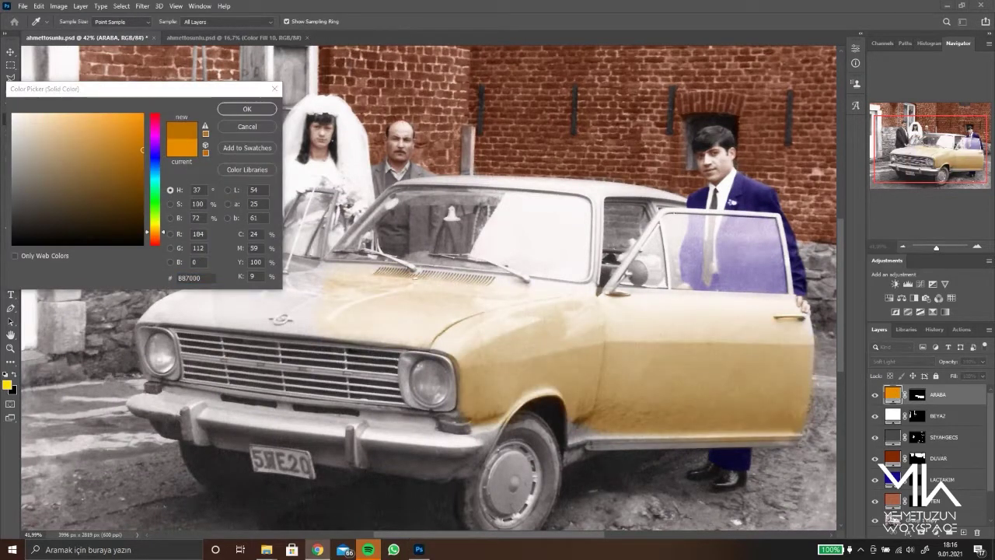
double_click(188, 278)
type("FF7900")
type("CC6100")
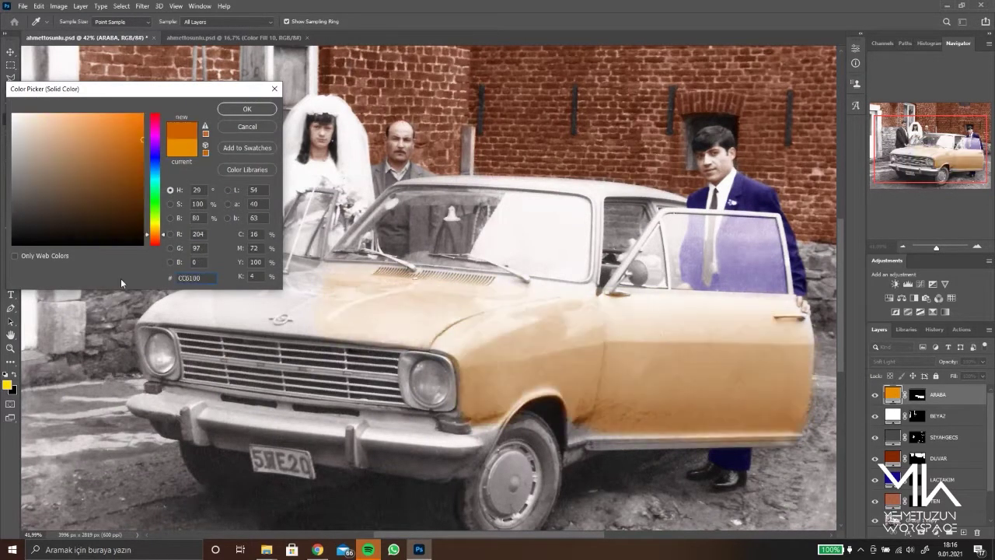
Confirm the car's orange CC6100 colour and paint it onto the door's window frame
key("Return")
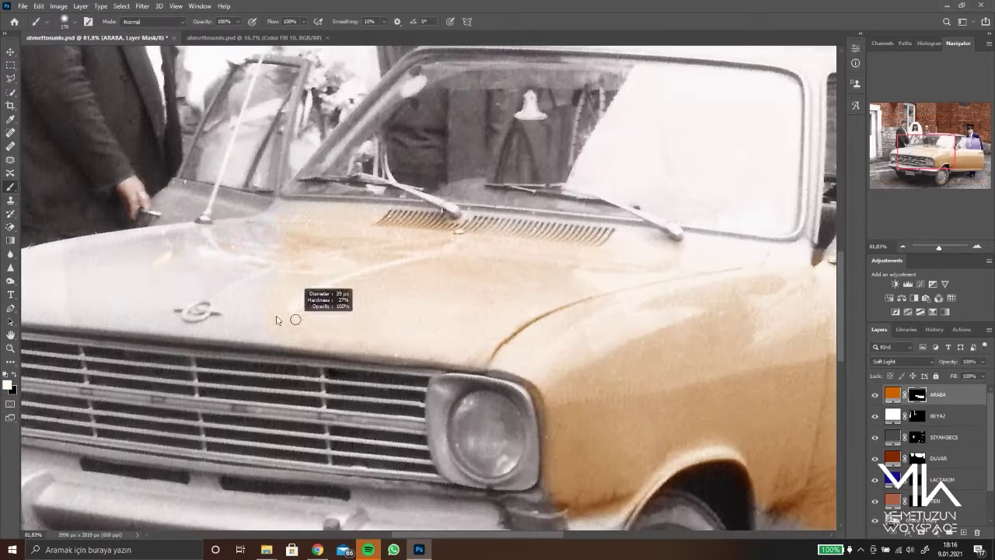
scroll(467, 338, "down", 5)
scroll(500, 272, "up", 6)
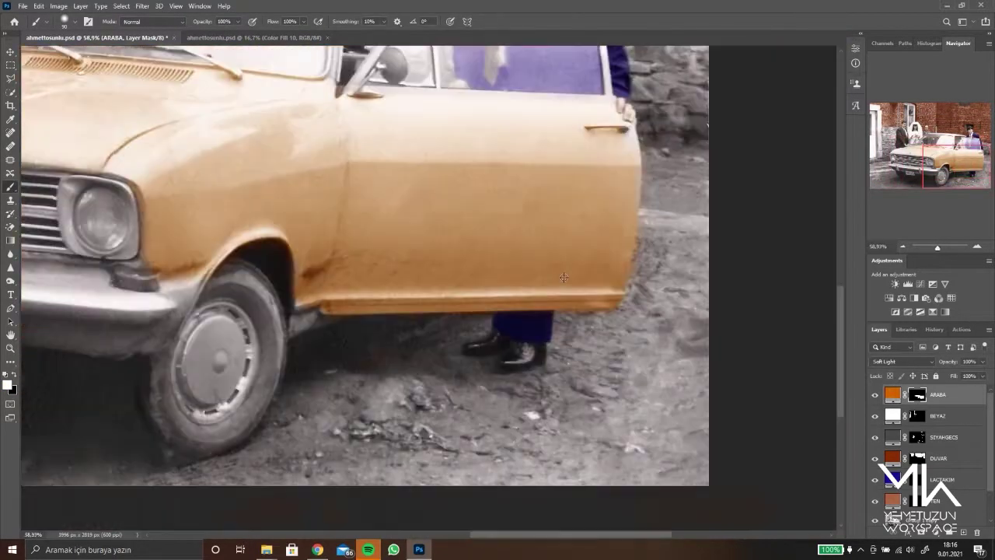
scroll(500, 272, "up", 2)
scroll(500, 272, "down", 2)
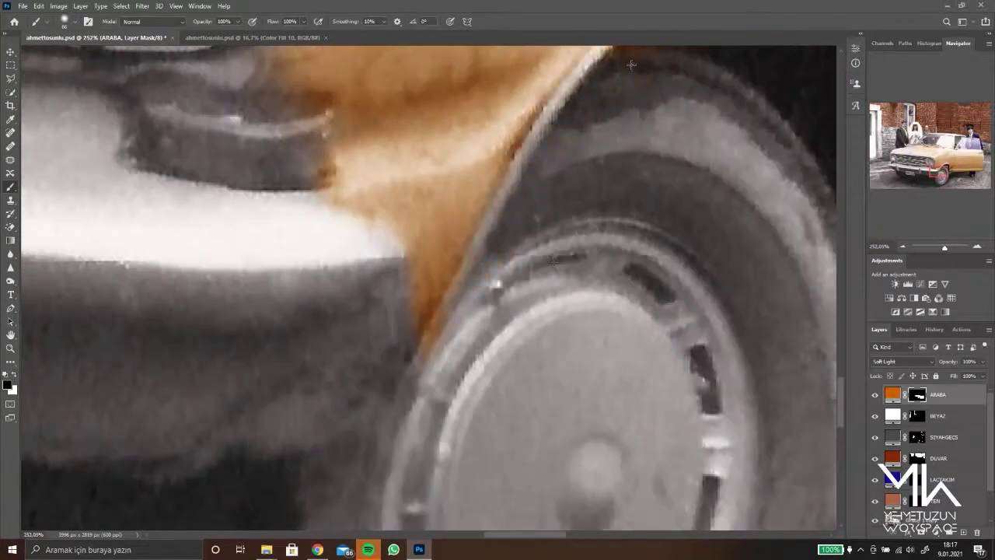
scroll(500, 272, "down", 2)
scroll(707, 292, "up", 4)
scroll(707, 291, "down", 3)
scroll(801, 296, "up", 1)
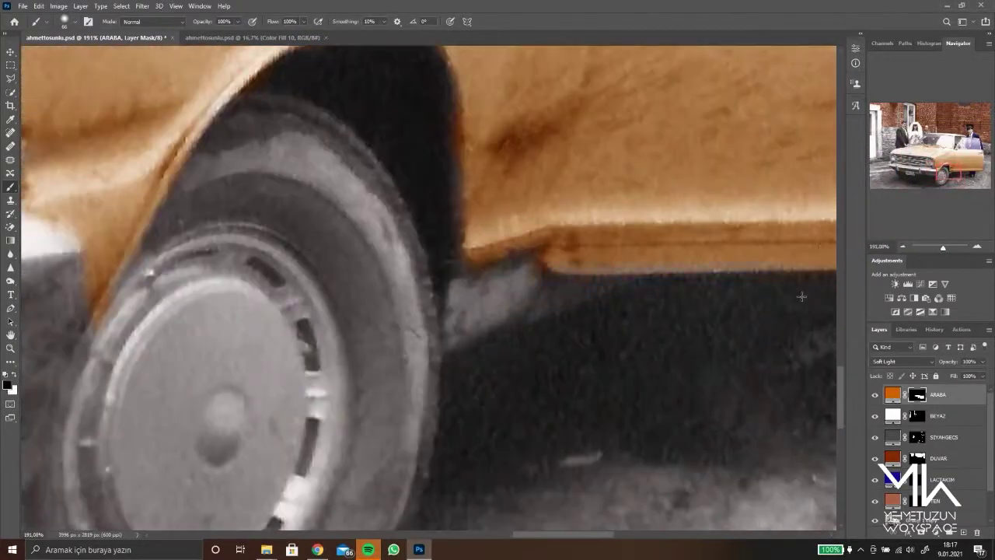
scroll(683, 238, "down", 3)
scroll(738, 303, "up", 5)
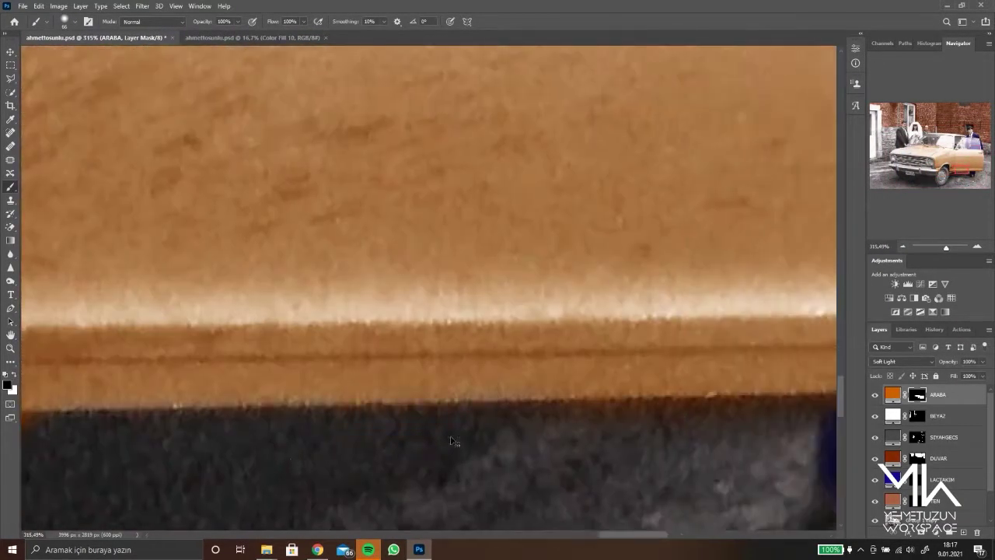
scroll(797, 363, "down", 1)
scroll(797, 363, "up", 1)
scroll(796, 364, "down", 2)
scroll(607, 156, "up", 3)
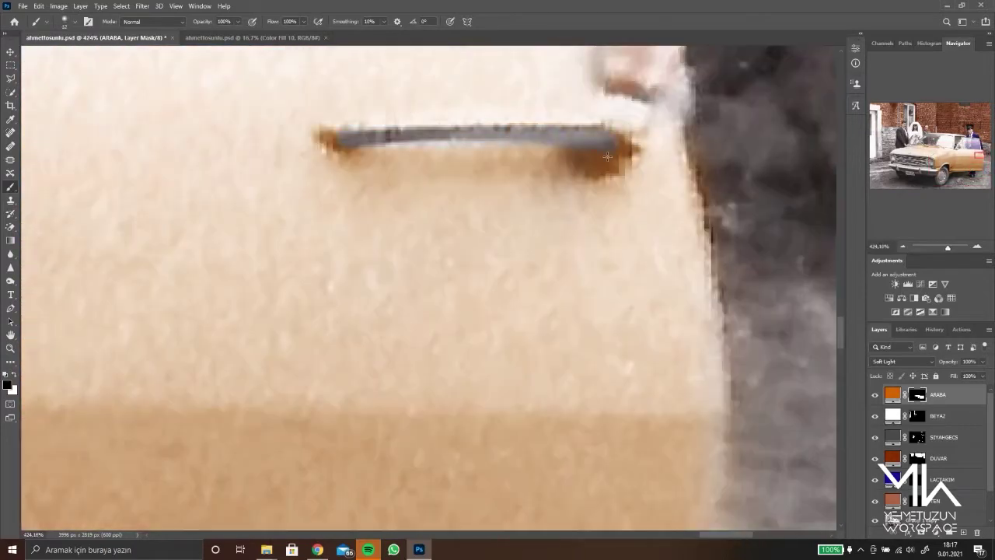
scroll(325, 140, "down", 1)
scroll(472, 164, "down", 1)
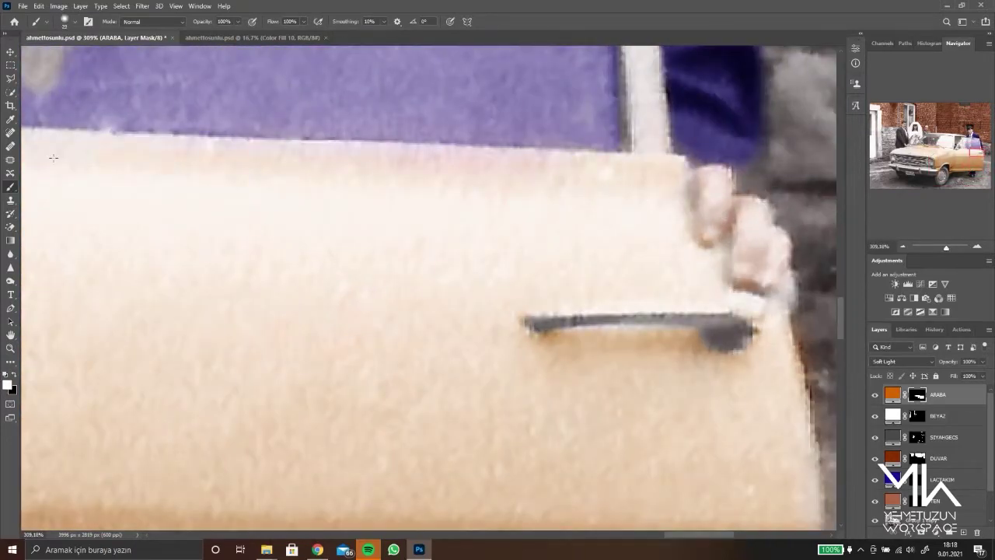
scroll(174, 171, "down", 1)
scroll(200, 137, "down", 2)
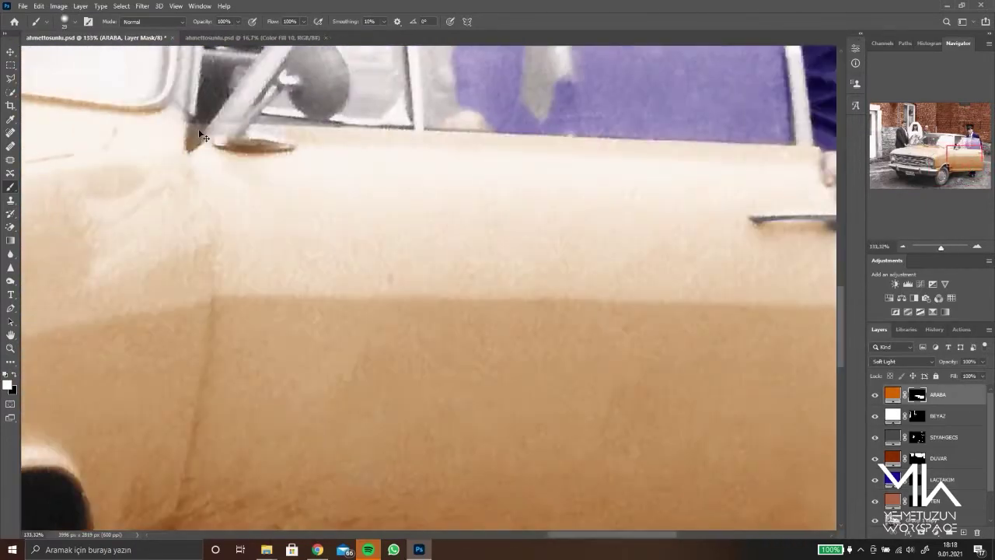
scroll(200, 137, "up", 3)
scroll(362, 185, "up", 1)
scroll(352, 100, "down", 2)
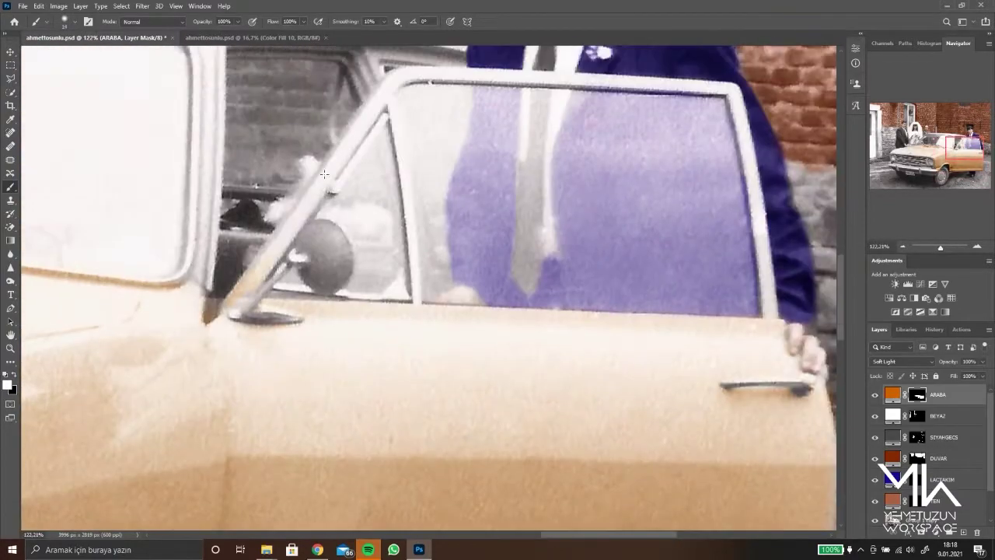
scroll(352, 100, "down", 1)
scroll(352, 100, "down", 2)
scroll(278, 265, "up", 2)
scroll(278, 265, "up", 2)
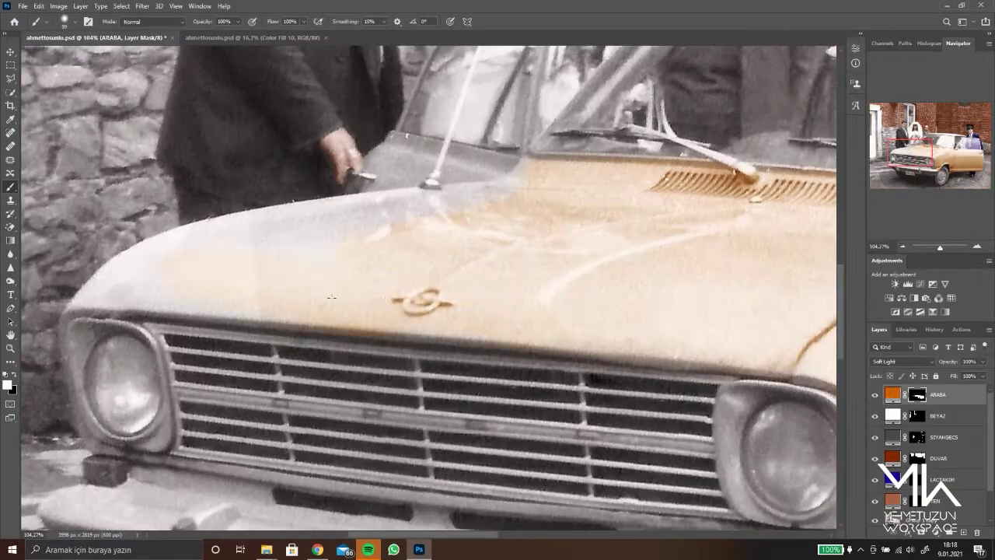
scroll(93, 301, "down", 3)
scroll(596, 211, "up", 4)
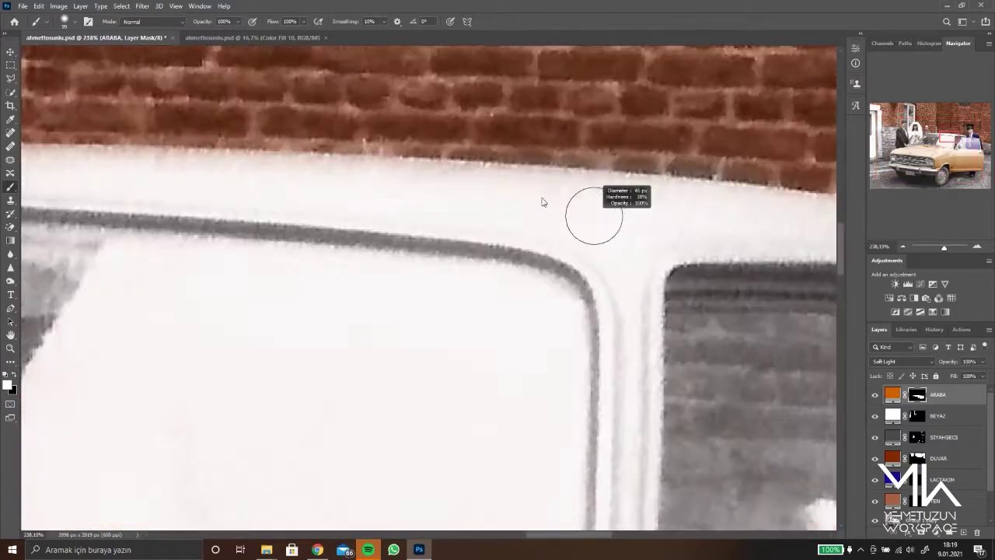
scroll(794, 239, "up", 1)
scroll(794, 239, "up", 2)
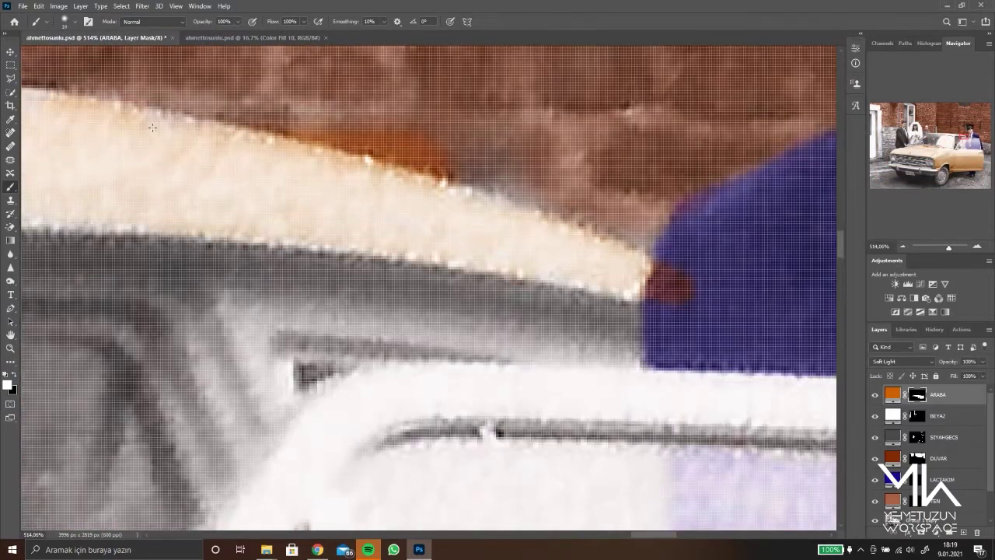
scroll(611, 193, "down", 3)
scroll(728, 302, "up", 2)
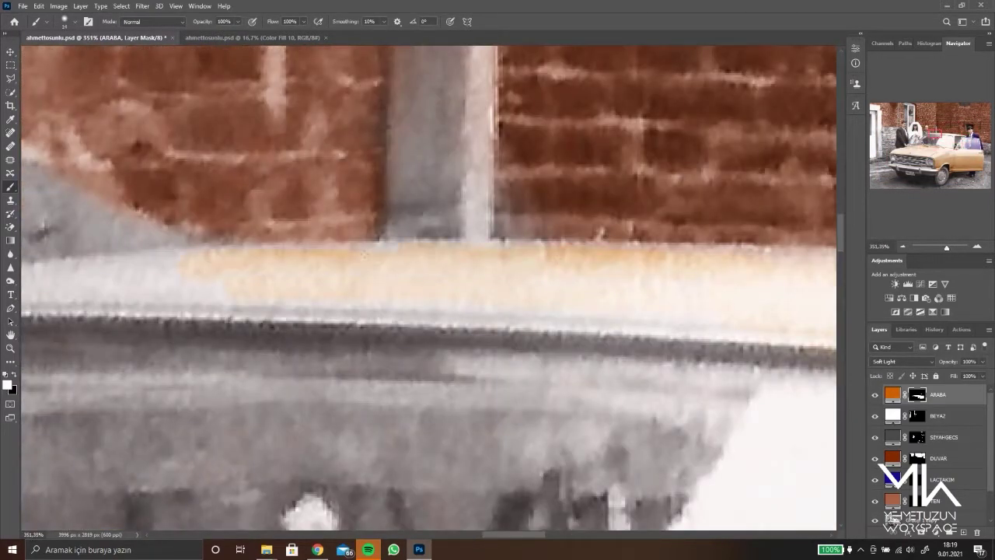
scroll(357, 291, "down", 2)
scroll(531, 260, "up", 3)
scroll(183, 281, "down", 3)
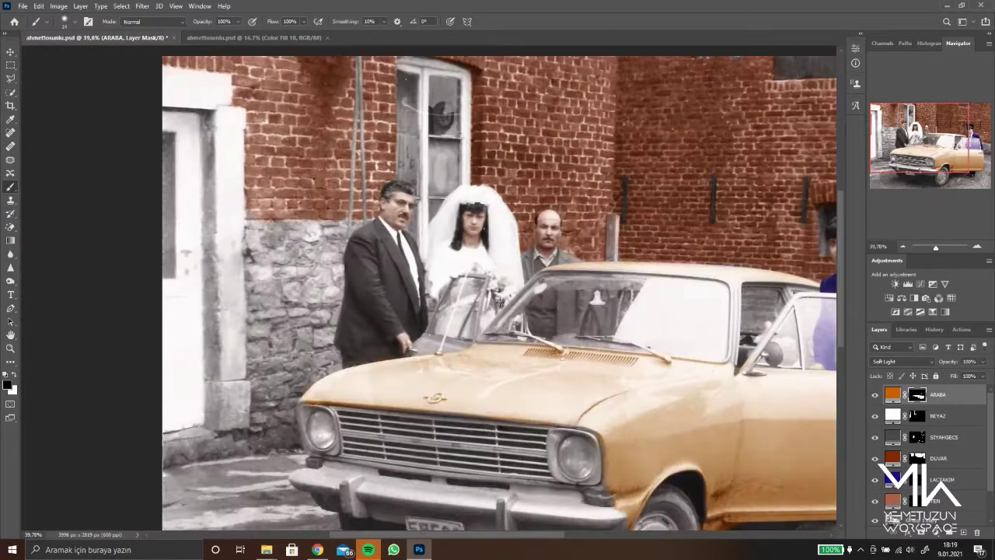
scroll(242, 415, "up", 3)
scroll(597, 327, "down", 2)
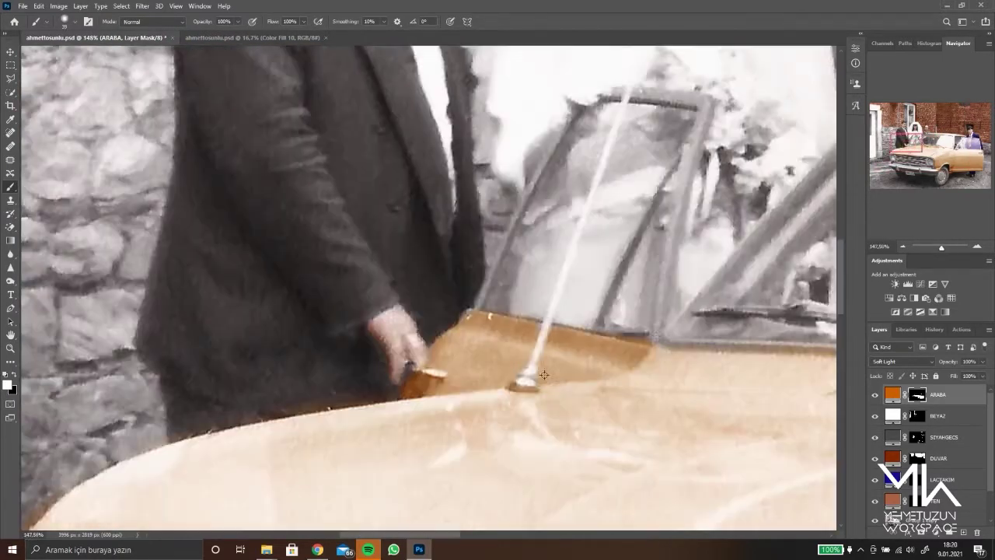
scroll(561, 325, "up", 4)
right_click(561, 325)
key("Escape")
scroll(436, 347, "down", 3)
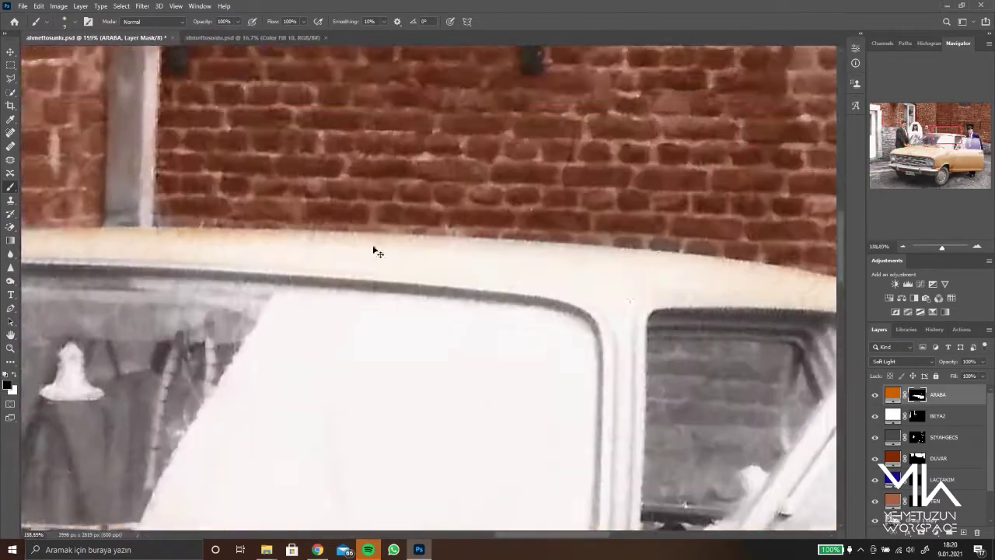
scroll(443, 219, "down", 3)
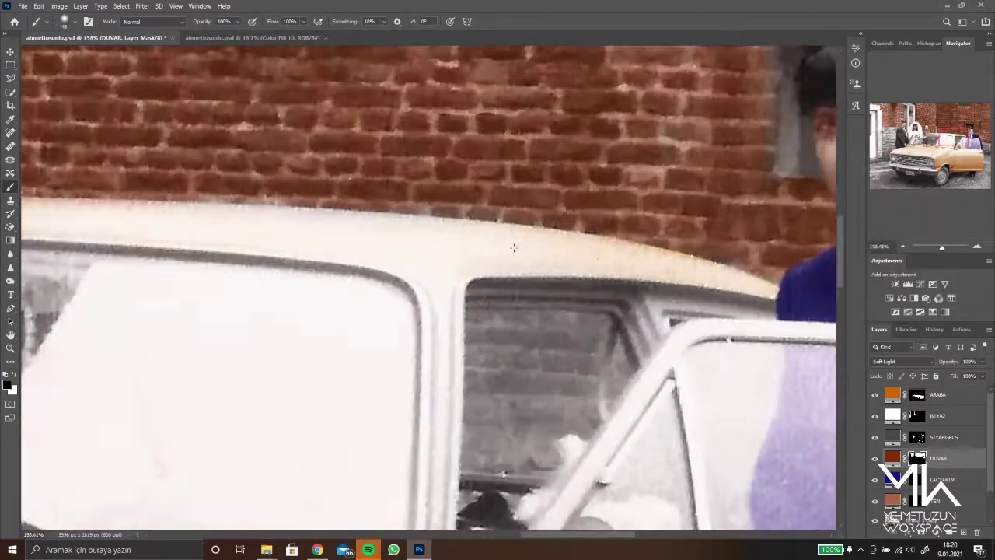
scroll(443, 219, "down", 3)
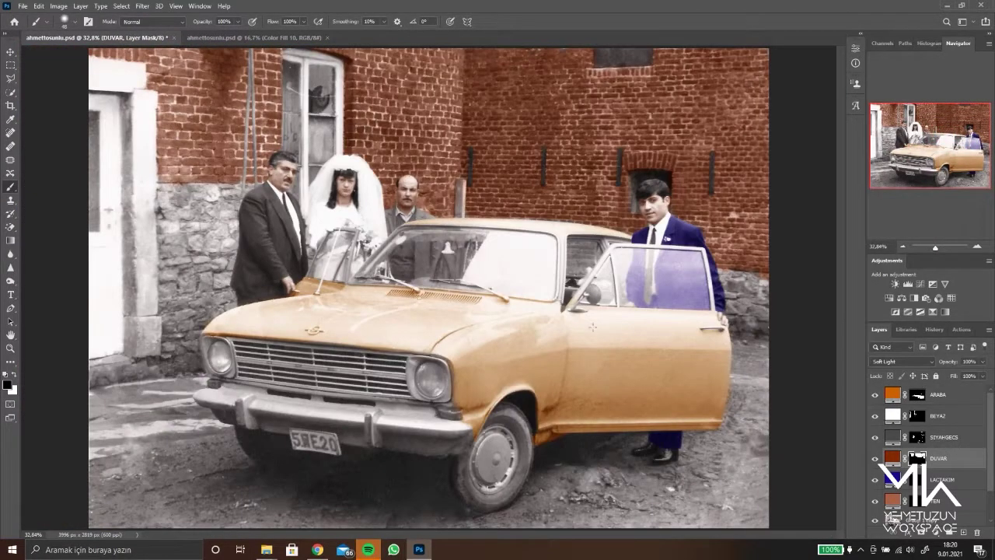
scroll(248, 99, "down", 2)
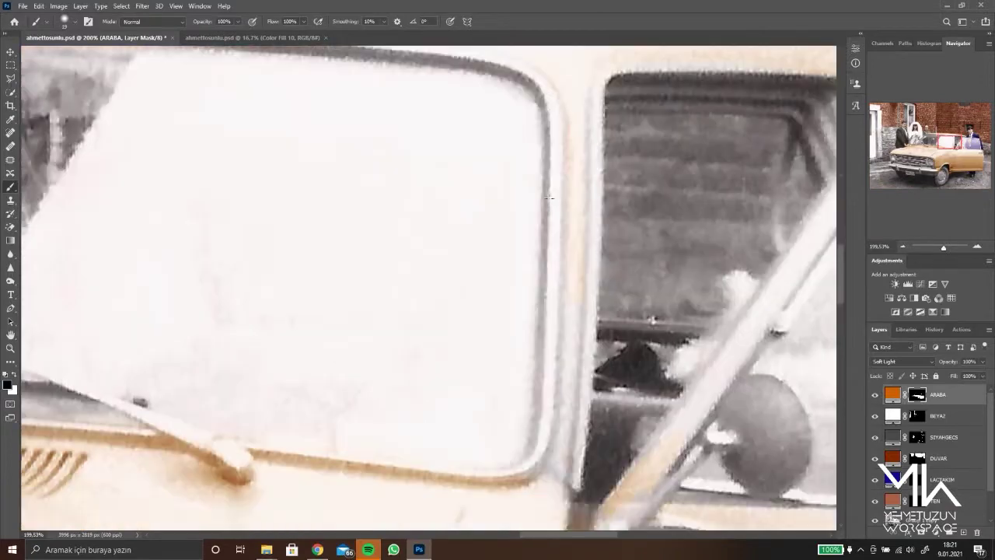
scroll(249, 99, "down", 2)
scroll(383, 189, "down", 2)
scroll(382, 190, "up", 3)
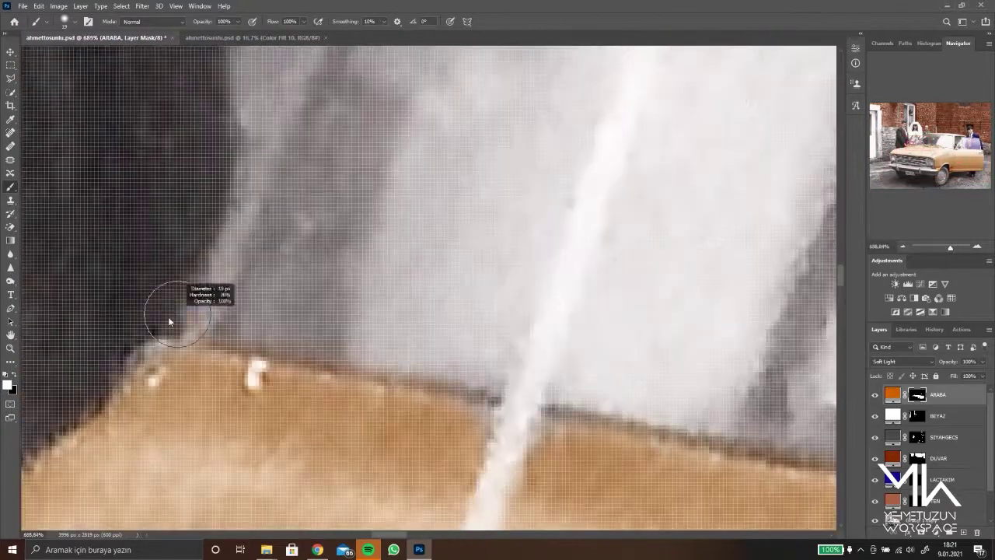
left_click_drag(167, 311, 257, 140)
Paint the TEN skin tone onto the hand beside the window frame
scroll(231, 261, "up", 2)
scroll(186, 371, "down", 3)
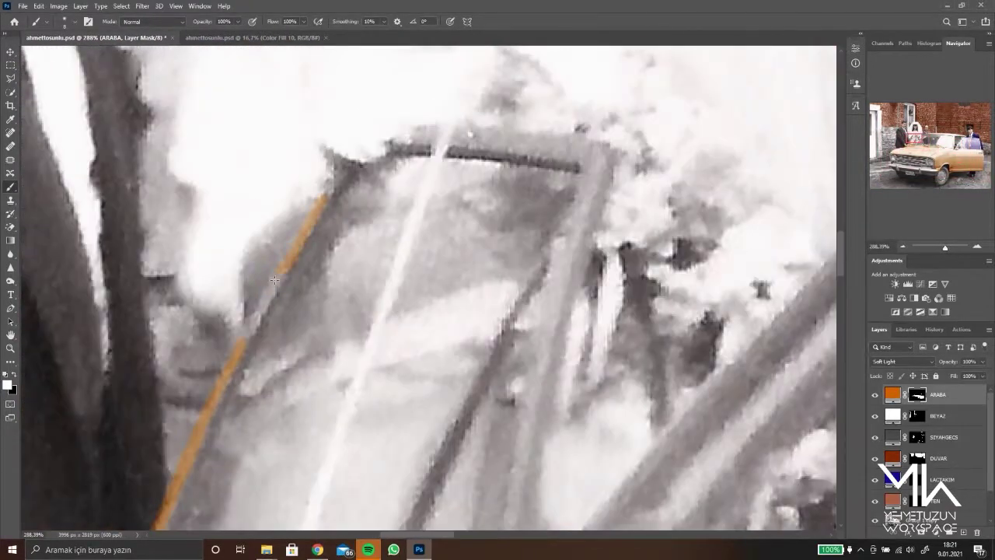
scroll(492, 145, "up", 3)
scroll(467, 132, "down", 1)
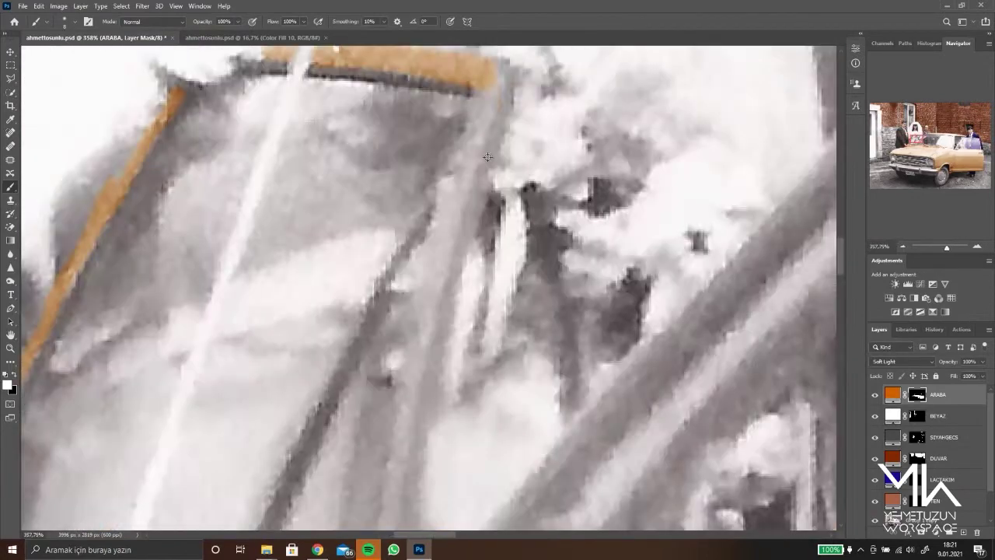
scroll(403, 271, "down", 1)
scroll(403, 264, "down", 1)
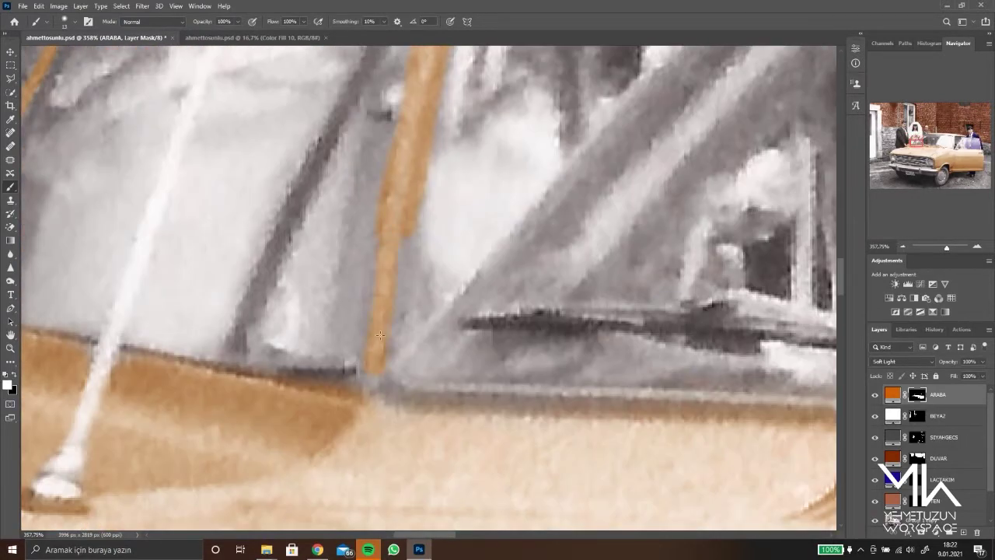
scroll(401, 257, "down", 3)
scroll(399, 246, "up", 6)
scroll(399, 245, "down", 2)
left_click(937, 500)
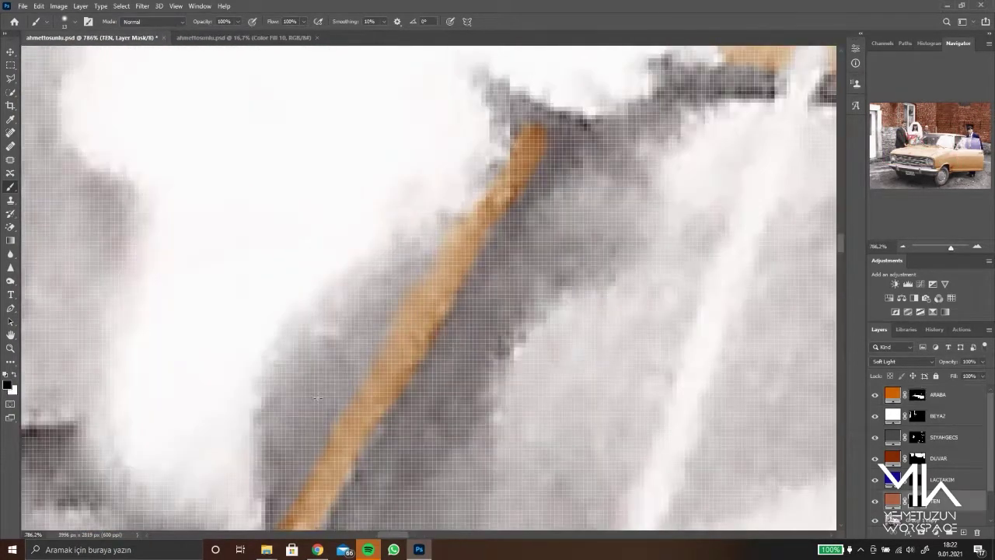
left_click_drag(369, 299, 396, 291)
Paint the car colour onto the diagonal door bar and fit the photo on screen
scroll(518, 255, "up", 2)
scroll(518, 255, "down", 1)
scroll(466, 280, "up", 2)
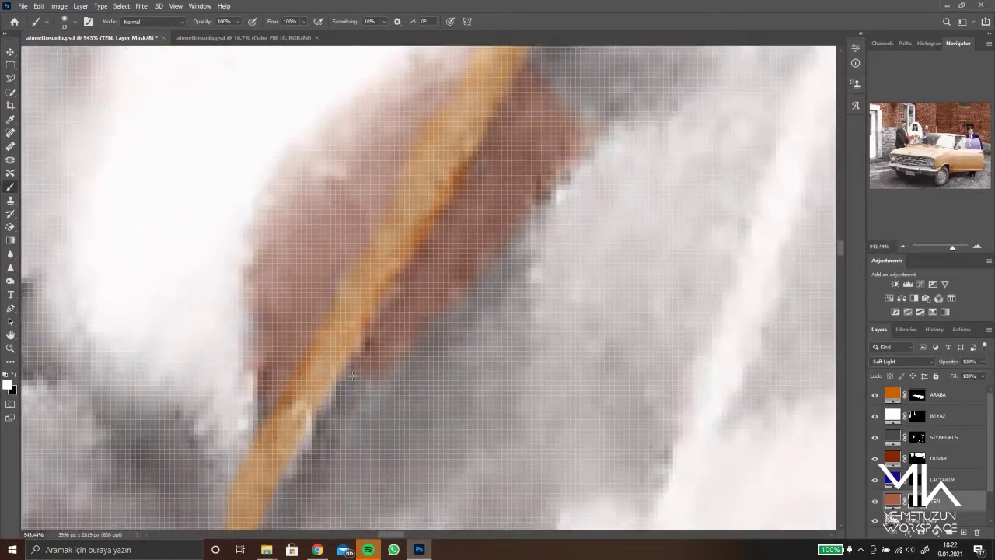
scroll(350, 311, "down", 5)
scroll(312, 335, "down", 1)
scroll(312, 335, "down", 2)
scroll(365, 326, "up", 1)
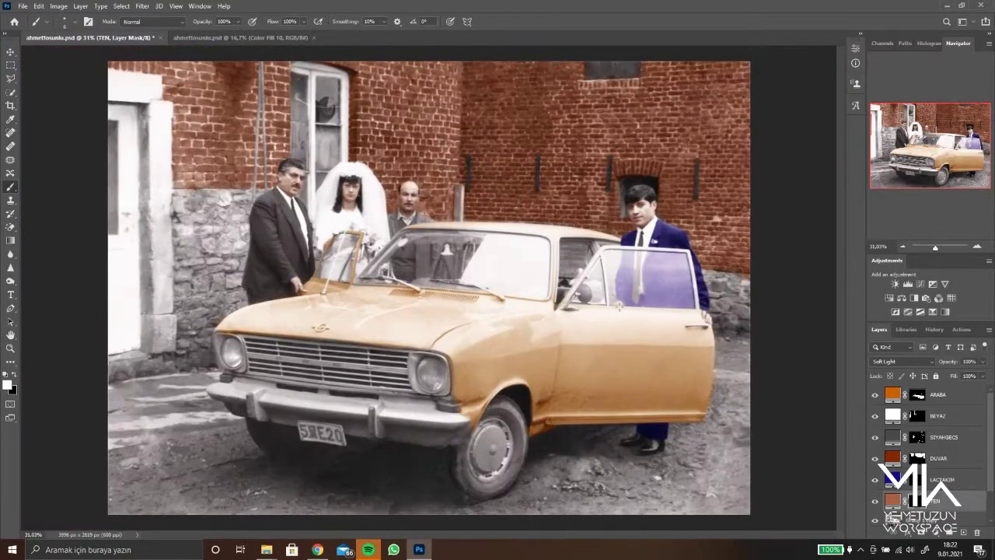
scroll(417, 319, "up", 3)
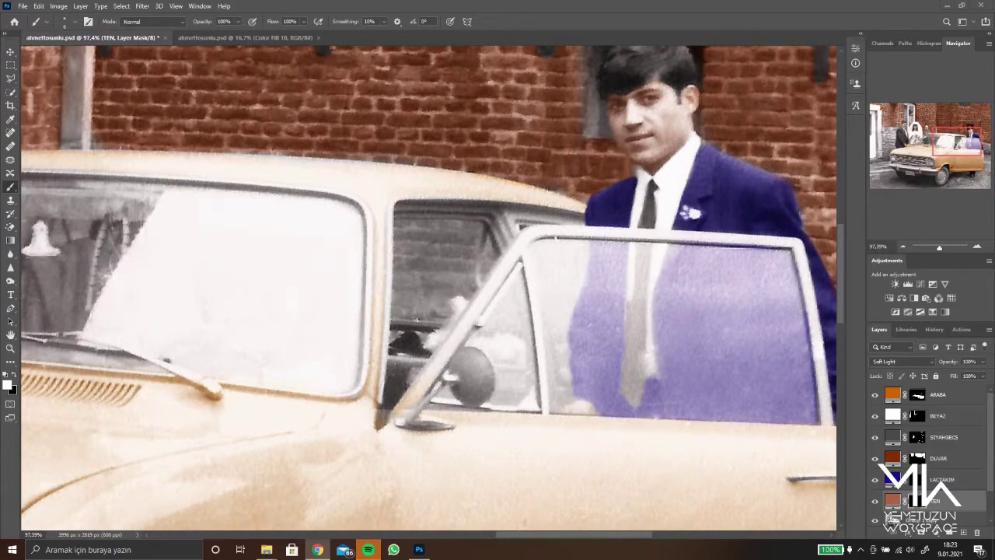
scroll(526, 229, "up", 3)
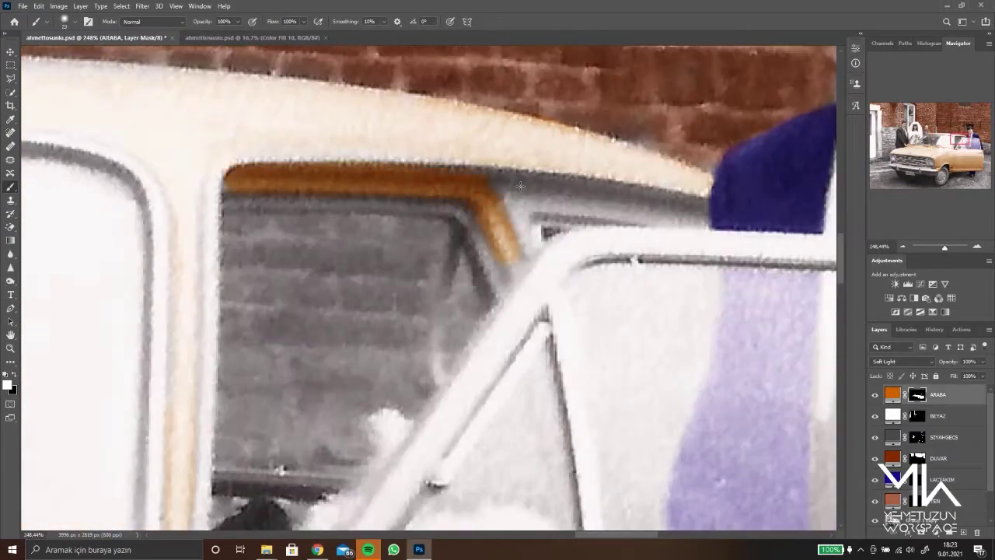
scroll(542, 210, "down", 4)
scroll(544, 198, "down", 1)
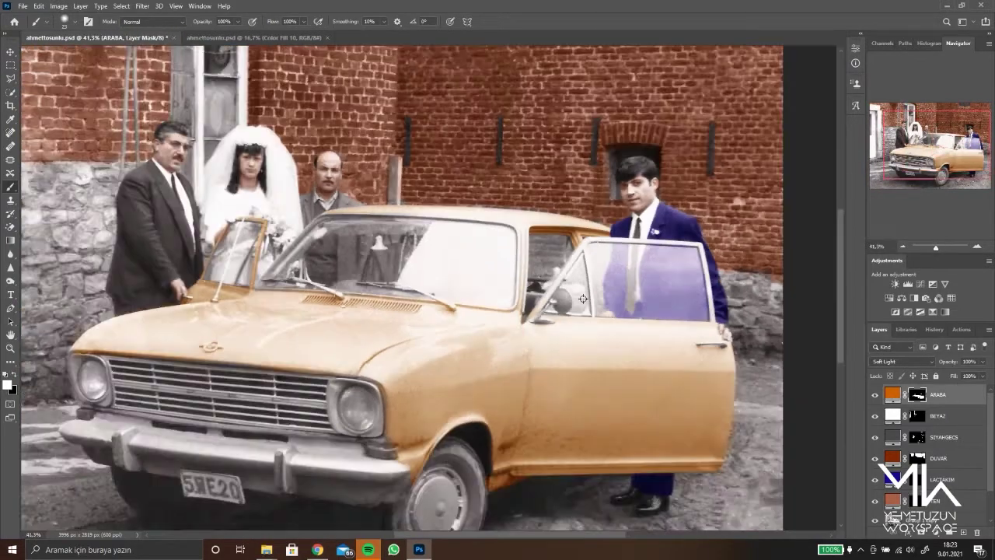
scroll(544, 187, "up", 4)
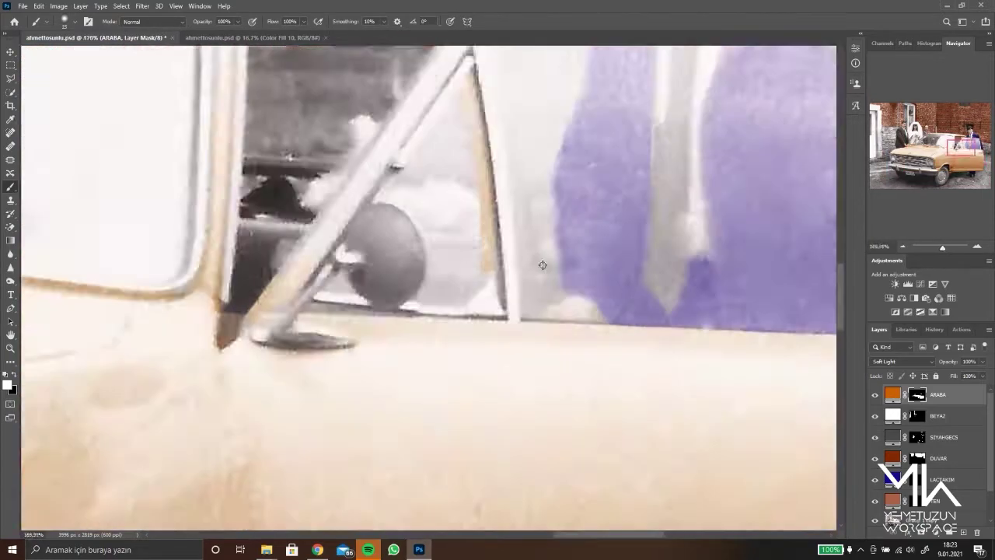
scroll(544, 296, "up", 2)
scroll(517, 228, "down", 4)
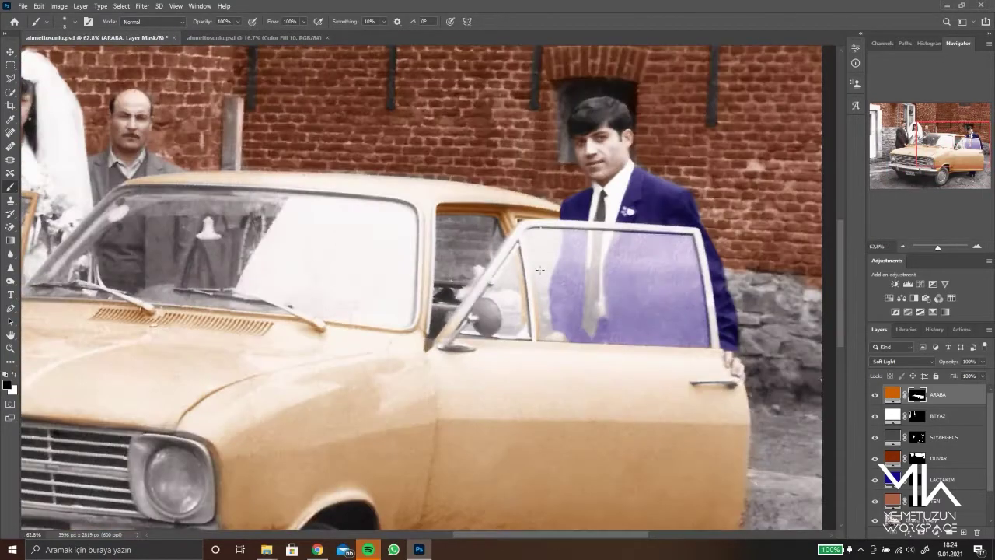
scroll(533, 229, "up", 4)
scroll(548, 230, "down", 4)
scroll(567, 231, "up", 4)
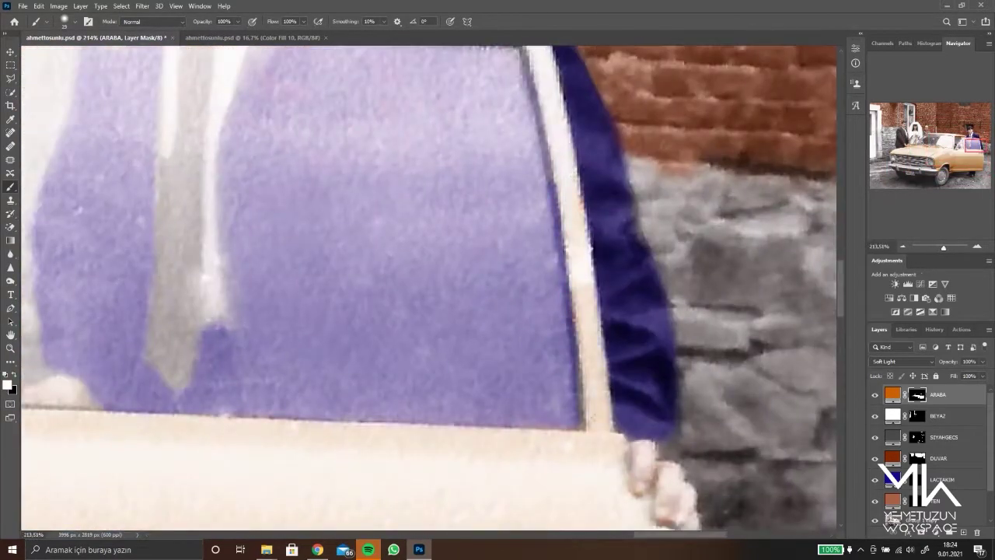
scroll(534, 158, "up", 3)
scroll(300, 146, "down", 4)
scroll(311, 170, "up", 4)
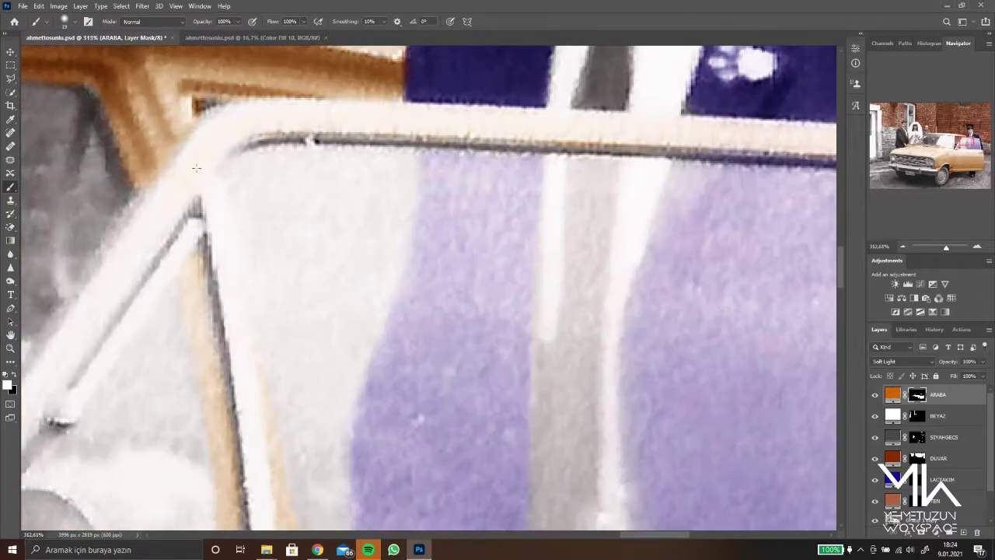
scroll(322, 195, "down", 4)
scroll(332, 219, "up", 4)
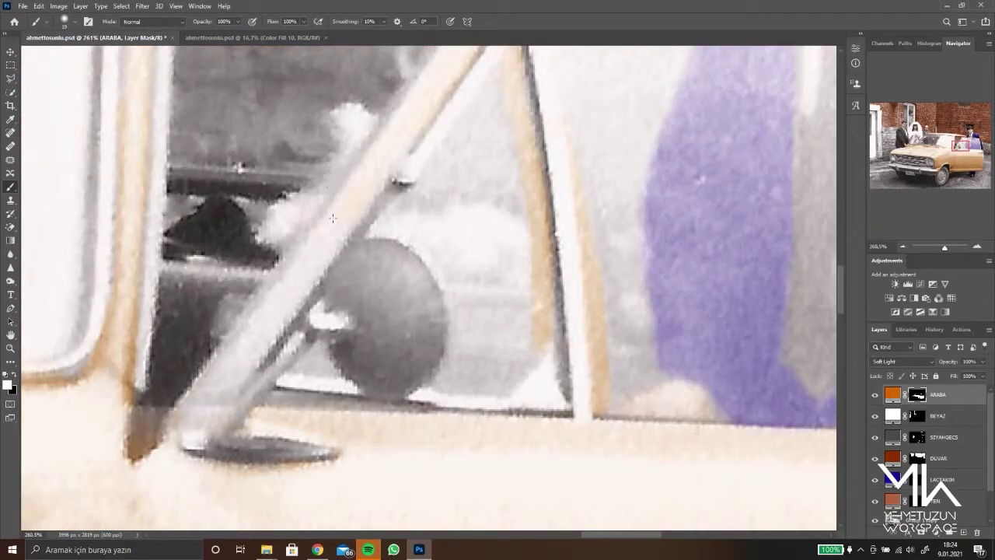
left_click_drag(342, 199, 267, 260)
key("ctrl+0")
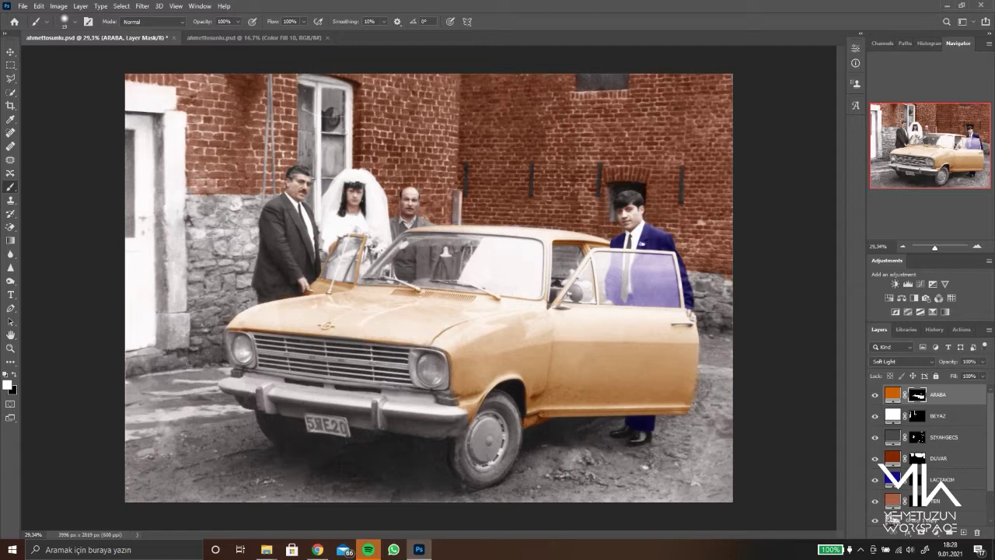
Nudge the SIYAHGECS dark fill colour slightly darker, to 232222
double_click(892, 436)
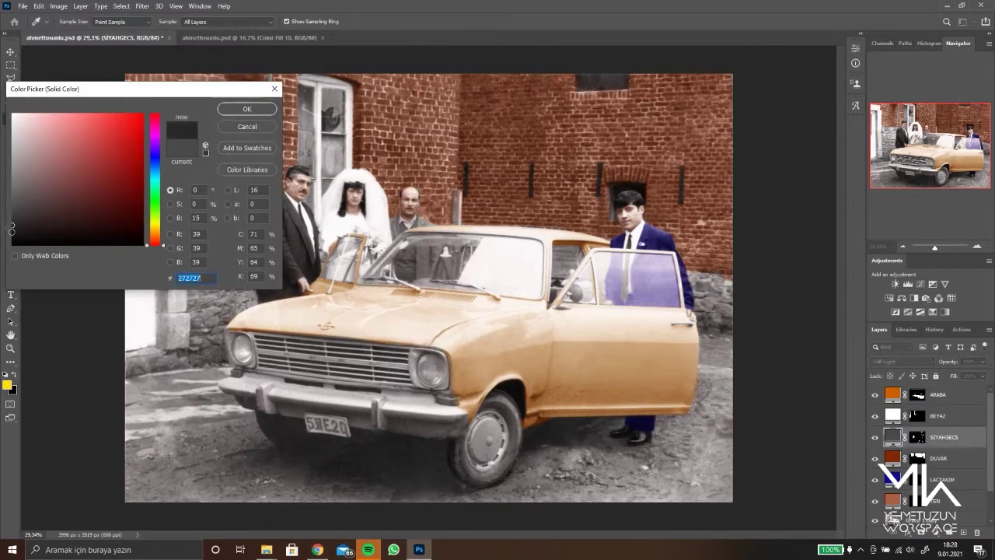
mouse_move(78, 81)
left_mouse_down()
mouse_move(587, 8)
mouse_move(807, 22)
left_mouse_up()
left_click_drag(737, 158, 740, 160)
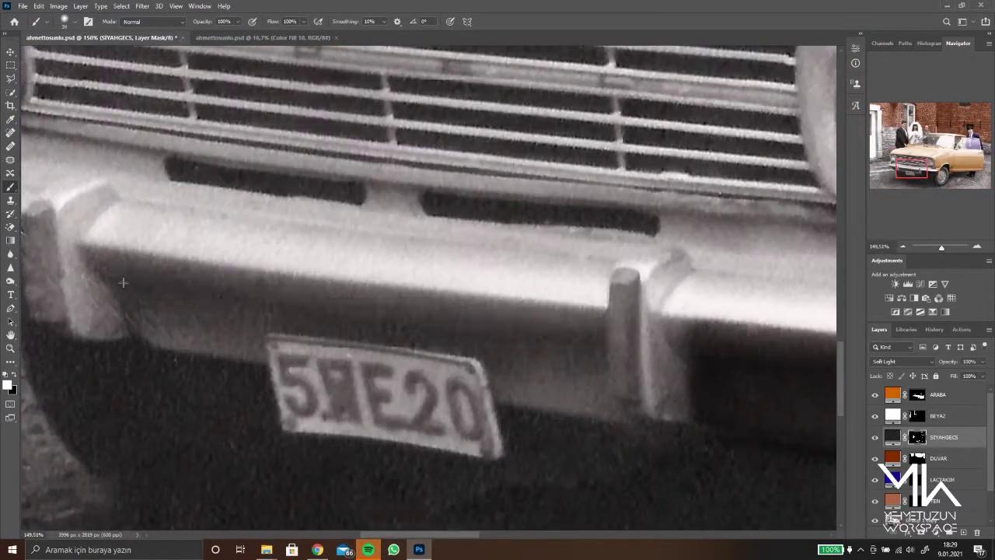
Paint the dark fill into the shadow under the bumper and the ground around the car
mouse_move(122, 283)
left_mouse_down()
mouse_move(606, 365)
mouse_move(511, 396)
mouse_move(670, 328)
left_mouse_up()
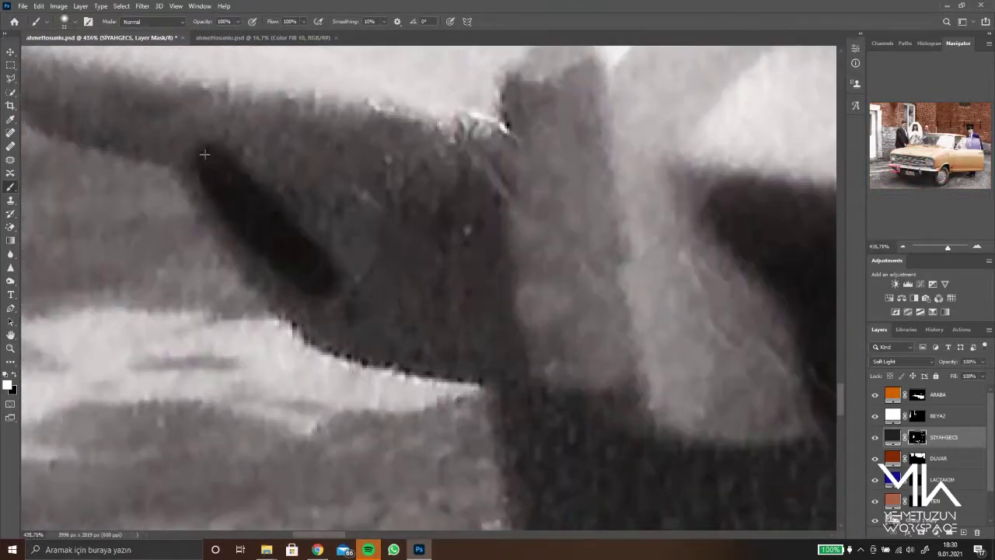
mouse_move(204, 151)
left_mouse_down()
mouse_move(389, 282)
mouse_move(234, 155)
left_mouse_up()
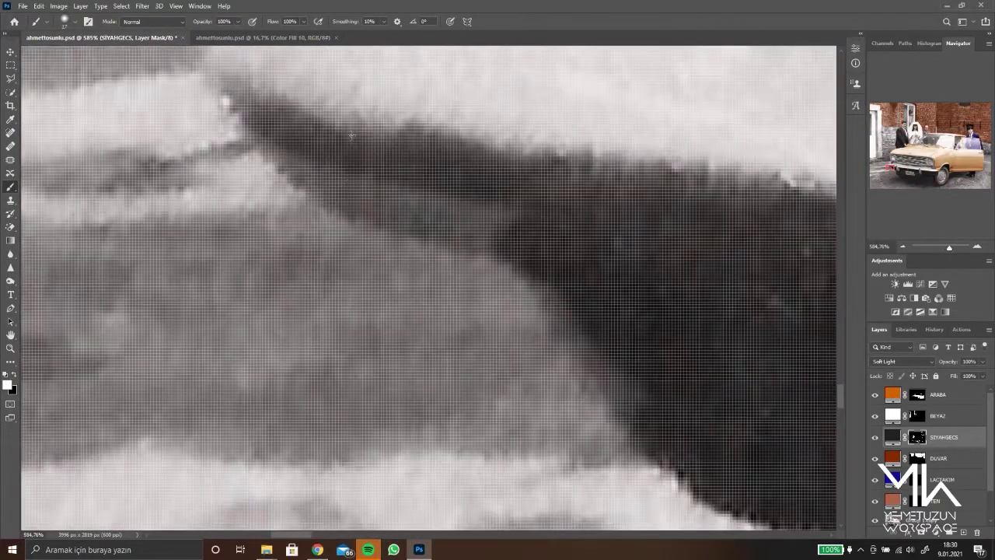
left_click_drag(351, 135, 583, 373)
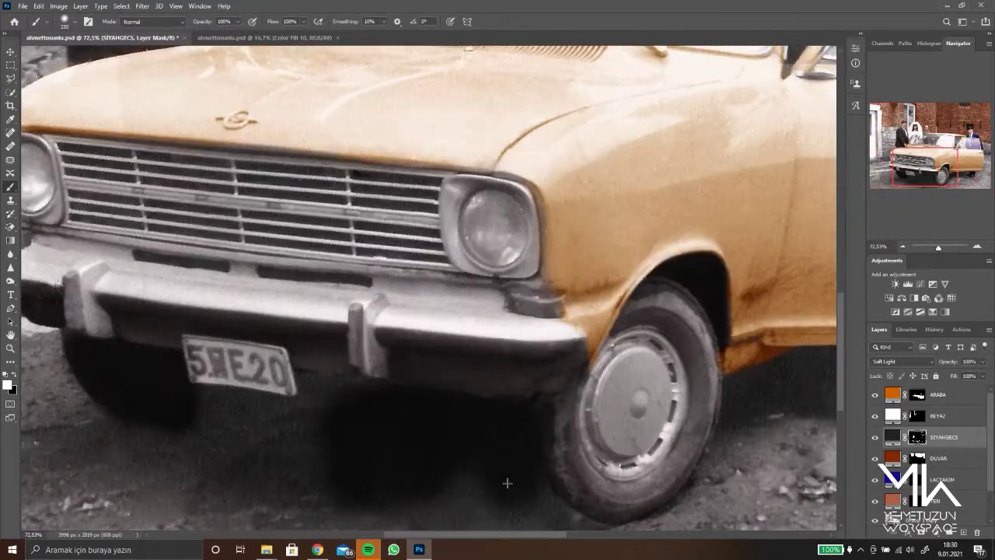
mouse_move(506, 478)
left_mouse_down()
mouse_move(194, 467)
mouse_move(257, 420)
left_mouse_up()
left_click_drag(467, 486, 700, 365)
left_click_drag(536, 447, 660, 416)
left_click_drag(688, 326, 709, 437)
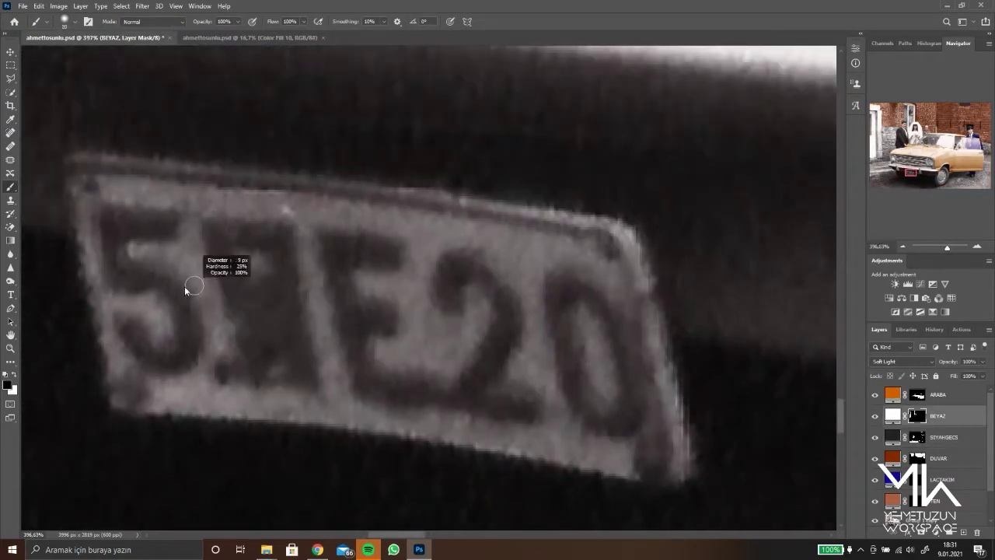
Paint the BEYAZ white fill over the licence plate's border and the gaps between characters
left_click_drag(195, 240, 212, 345)
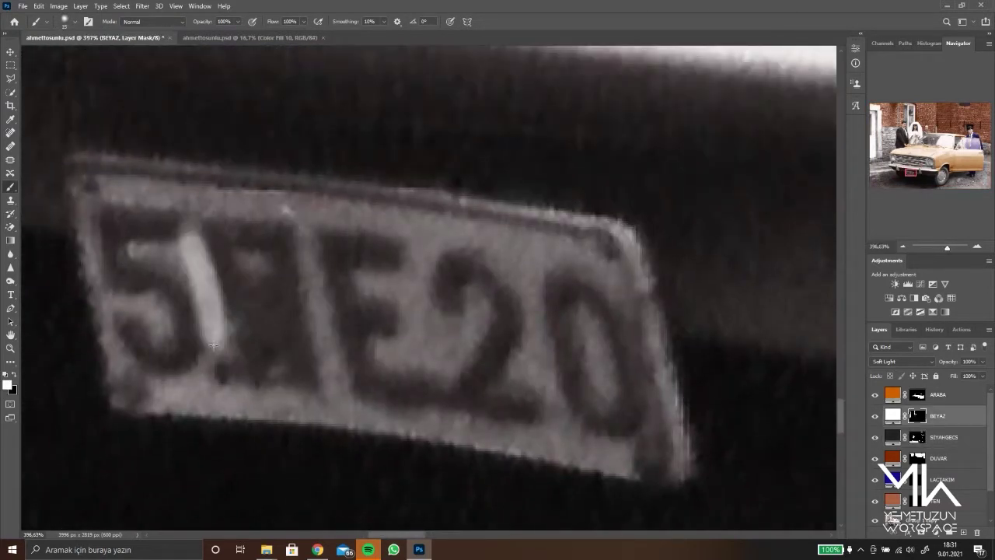
mouse_move(129, 252)
left_mouse_down()
mouse_move(435, 222)
mouse_move(560, 435)
mouse_move(159, 401)
mouse_move(315, 262)
mouse_move(404, 365)
mouse_move(467, 241)
mouse_move(657, 459)
mouse_move(631, 428)
left_mouse_up()
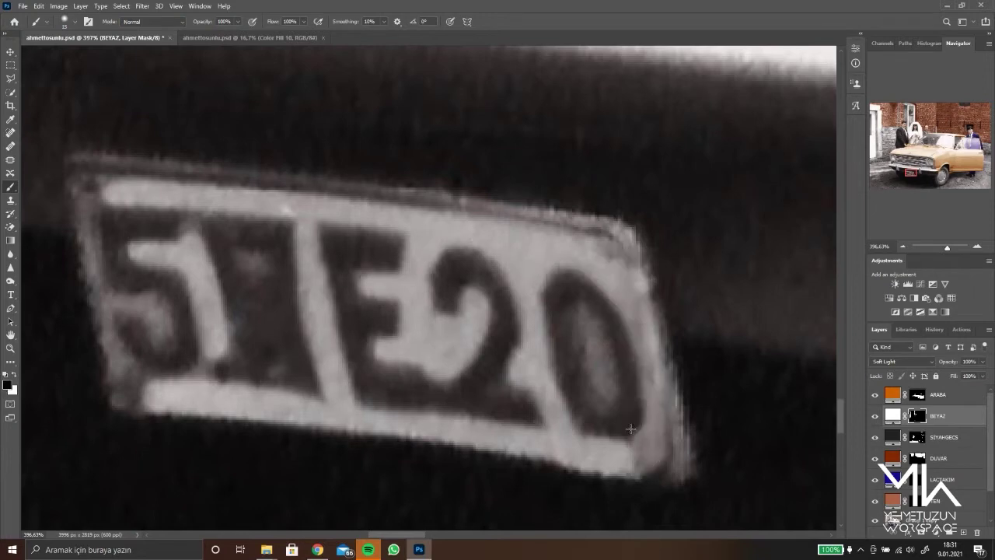
scroll(443, 237, "left", 5)
scroll(443, 237, "down", 2)
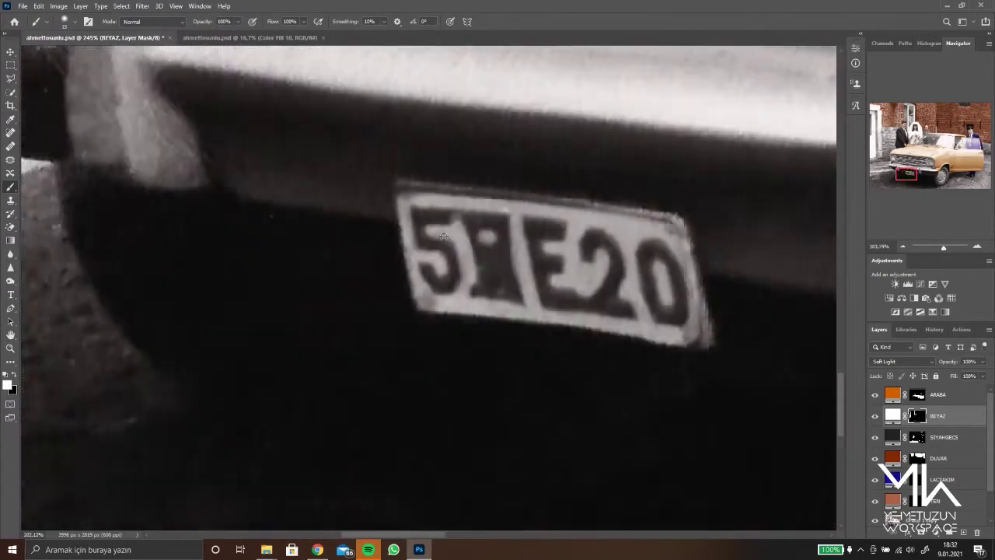
scroll(443, 237, "down", 5)
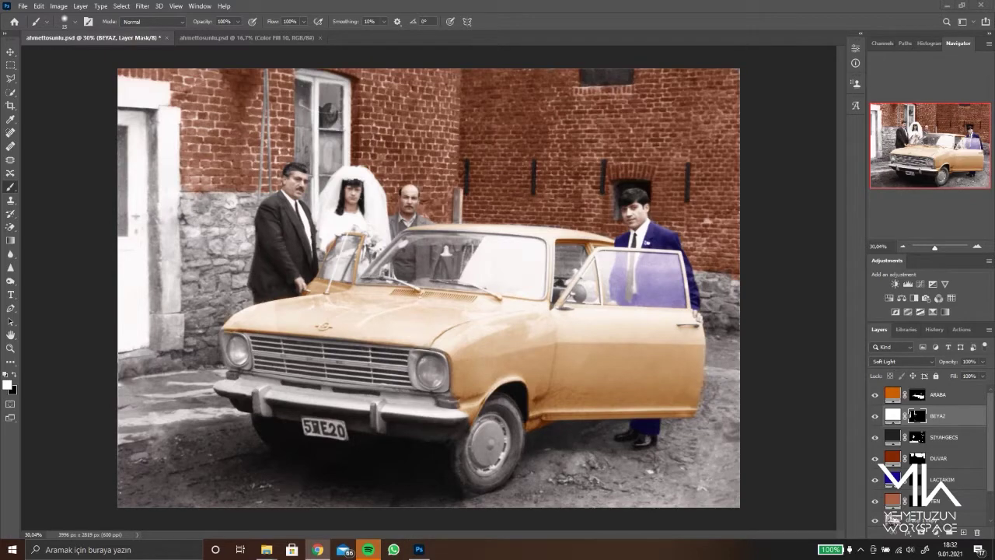
Add a light grey C0C0C0 solid colour fill layer set to Soft Light blending
left_click(949, 532)
left_click(933, 353)
left_click(957, 116)
type("C0C0C0")
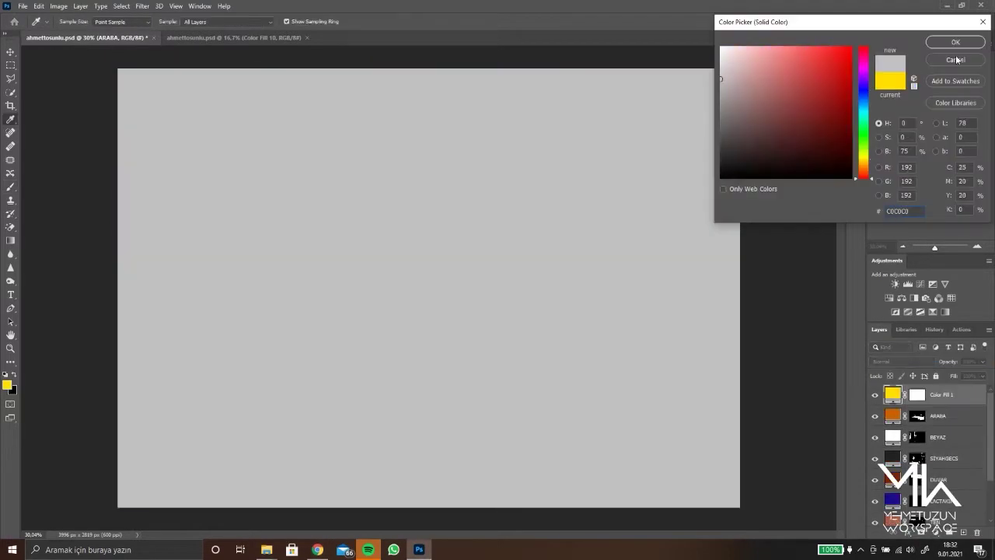
key("Return")
left_click(901, 362)
left_click(902, 430)
Step down the layer stack to select the ARABA car colour layer
scroll(350, 435, "up", 2)
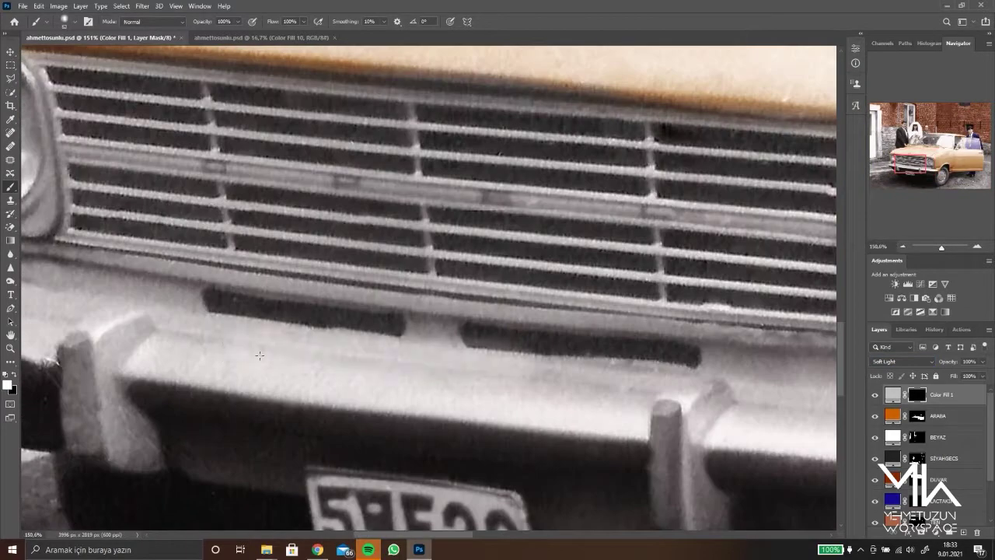
scroll(260, 247, "down", 5)
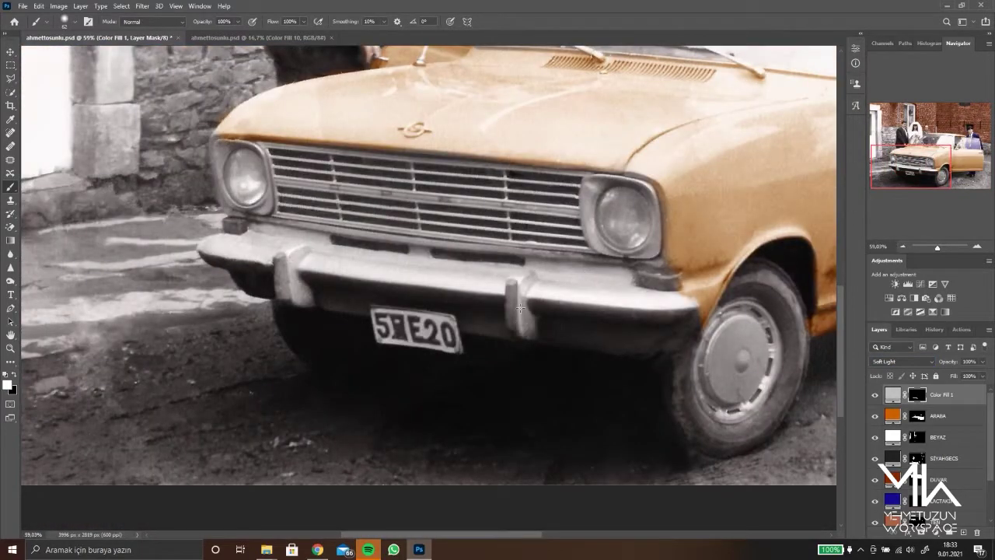
scroll(544, 326, "up", 2)
scroll(375, 336, "down", 4)
scroll(374, 337, "up", 5)
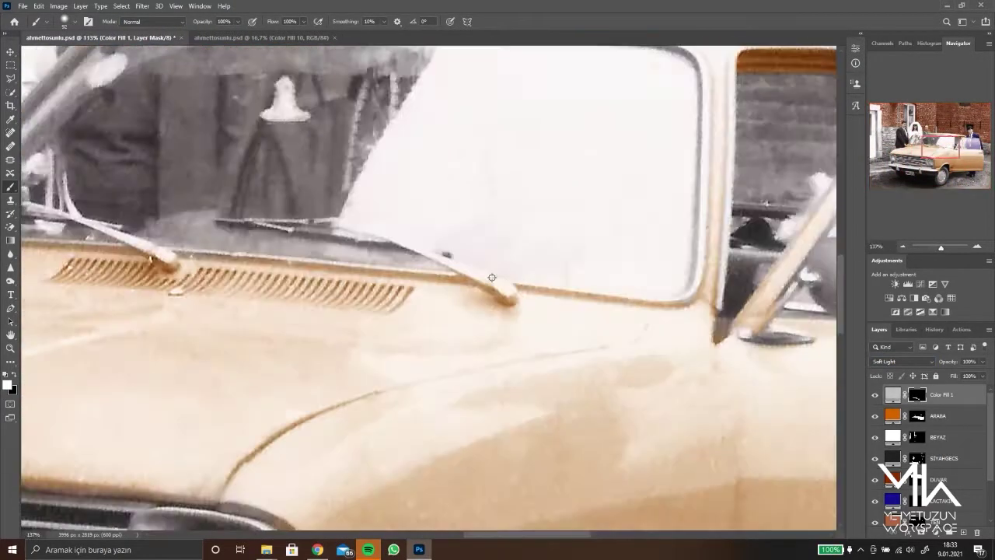
scroll(478, 303, "up", 3)
scroll(384, 225, "up", 1)
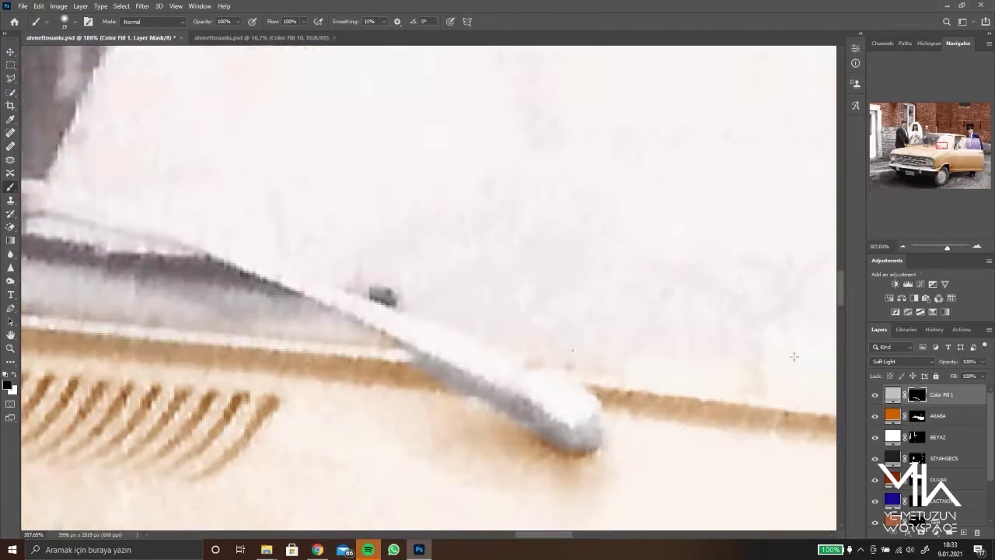
key("alt+bracketleft")
scroll(793, 350, "down", 3)
scroll(570, 364, "up", 4)
scroll(381, 237, "down", 3)
key("alt+bracketleft")
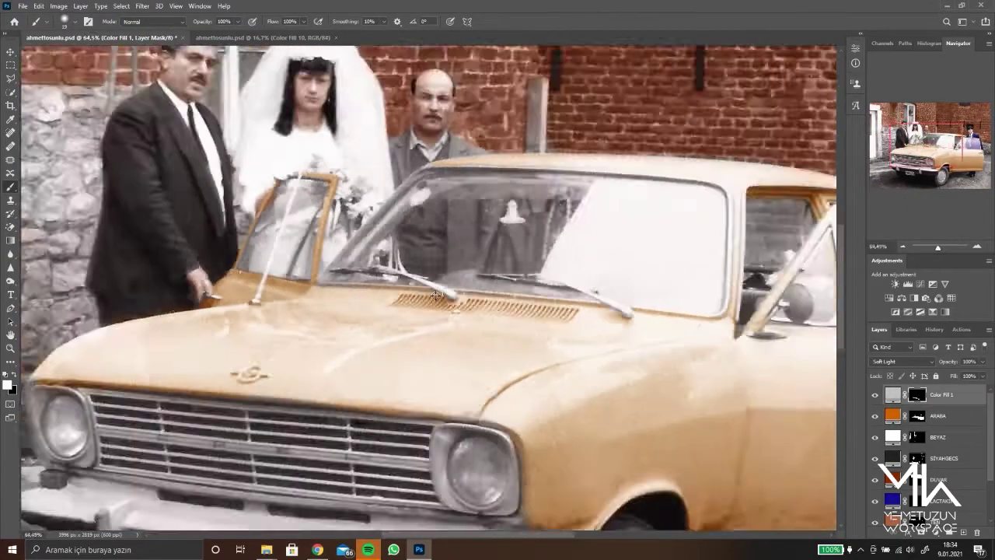
scroll(257, 371, "up", 4)
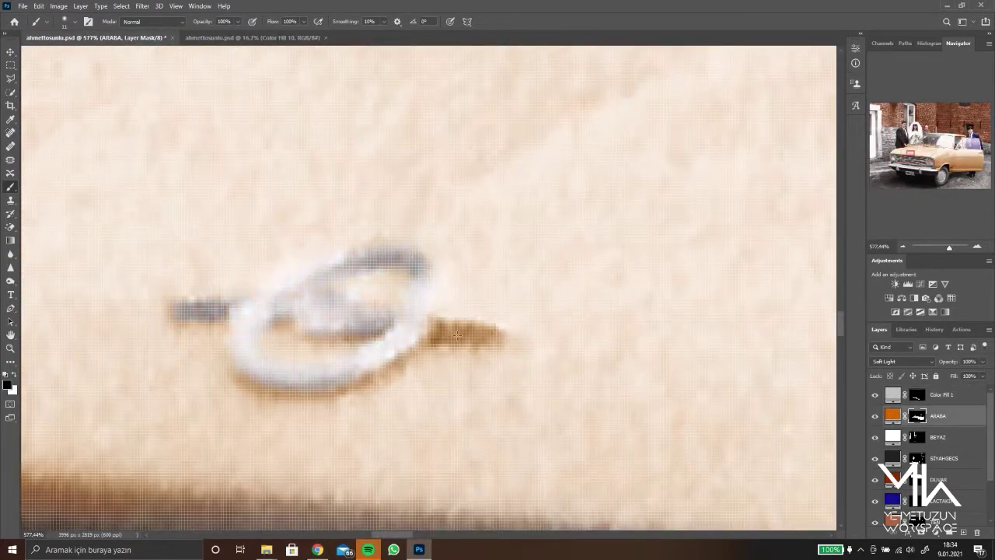
Select the SIYAHGECS dark fill layer and zoom to the drainpipe on the brick wall
scroll(458, 334, "down", 3)
key("alt+bracketleft")
key("alt+bracketleft")
scroll(176, 152, "up", 3)
scroll(175, 152, "up", 1)
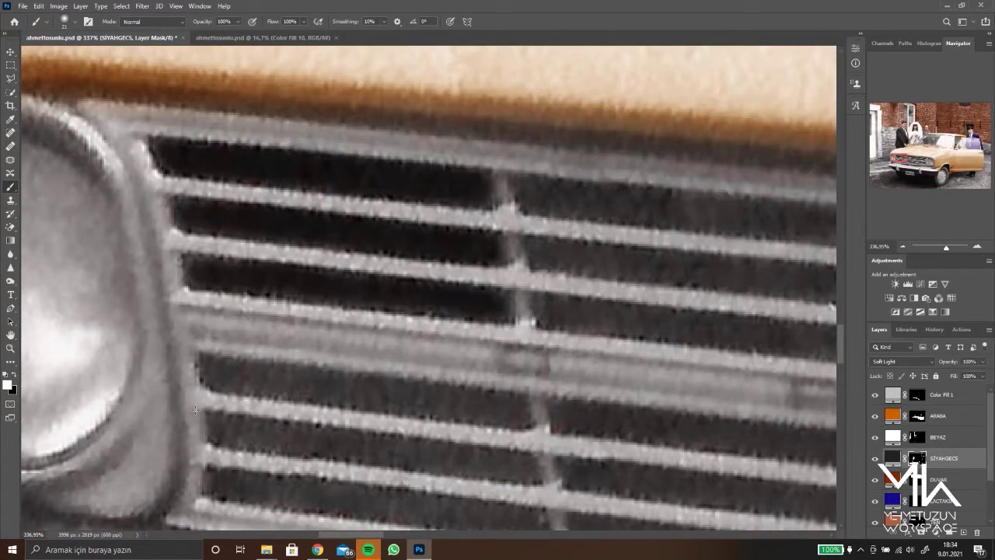
scroll(268, 385, "down", 1)
scroll(491, 433, "down", 2)
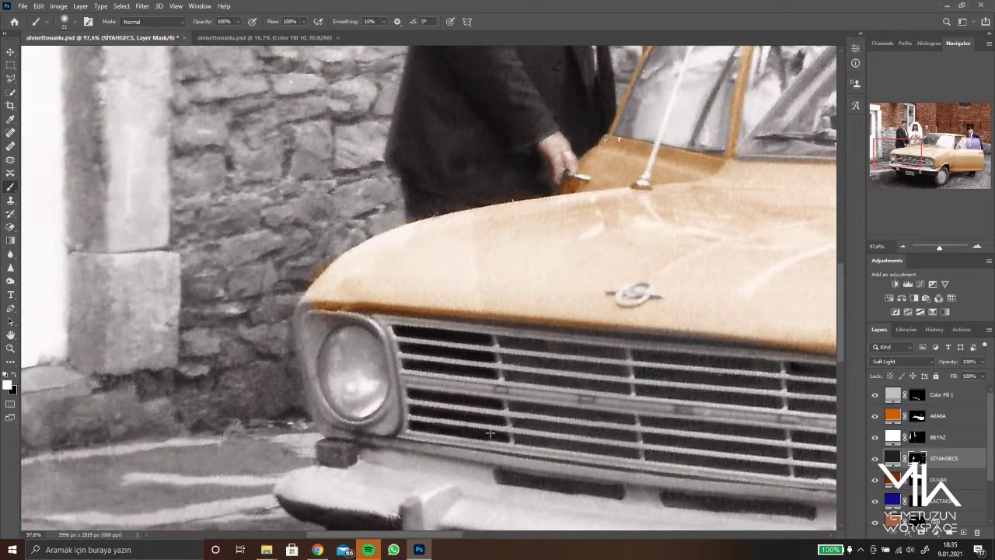
scroll(491, 433, "up", 2)
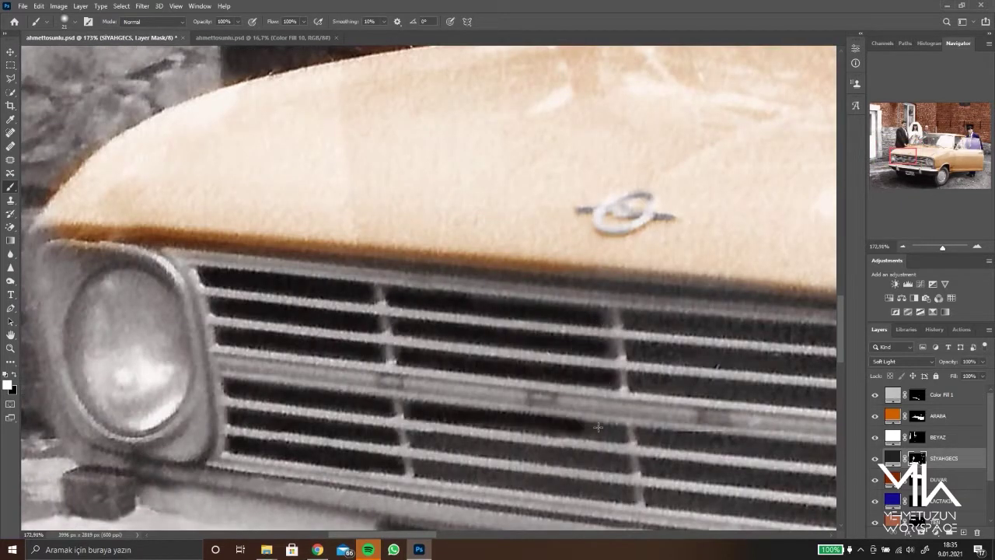
scroll(350, 278, "down", 1)
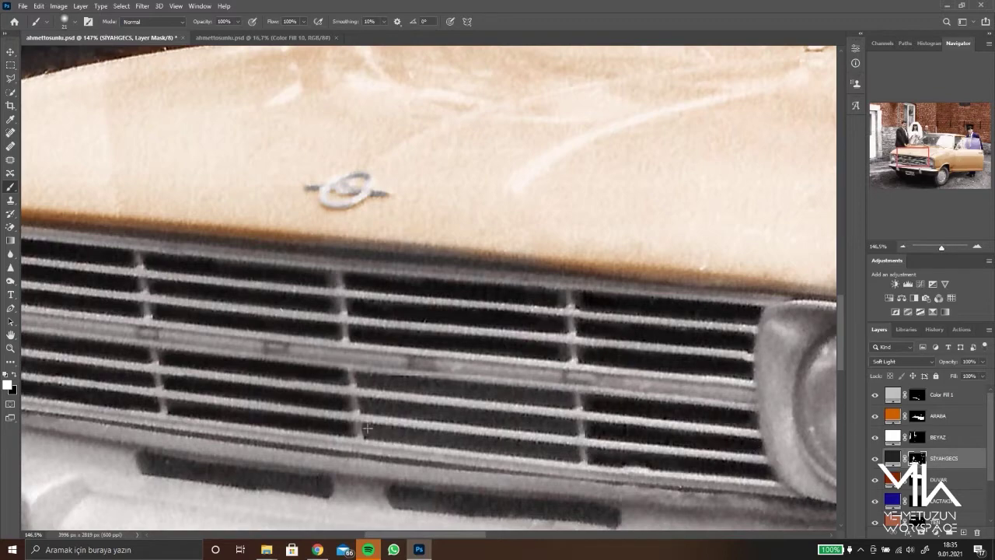
scroll(559, 429, "down", 2)
scroll(559, 429, "down", 3)
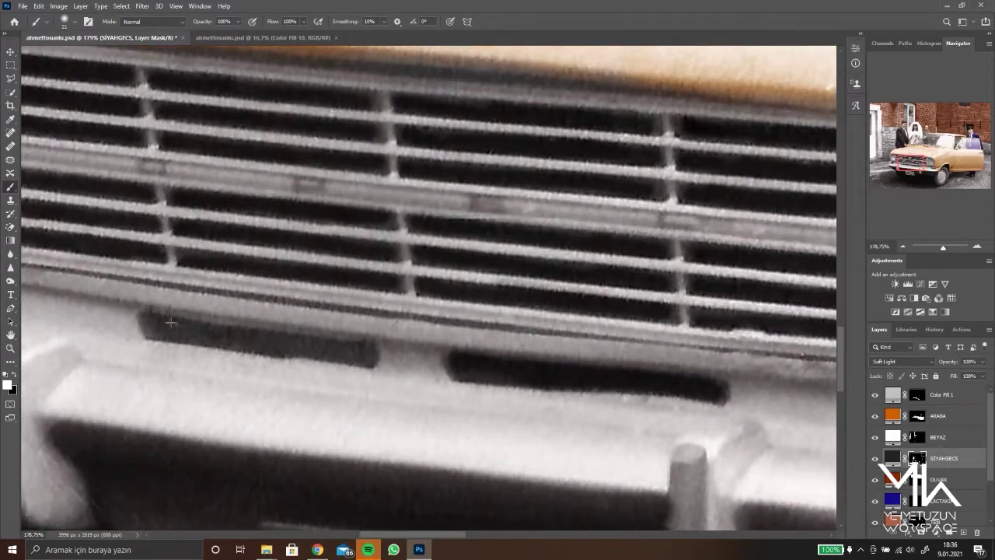
scroll(255, 334, "up", 2)
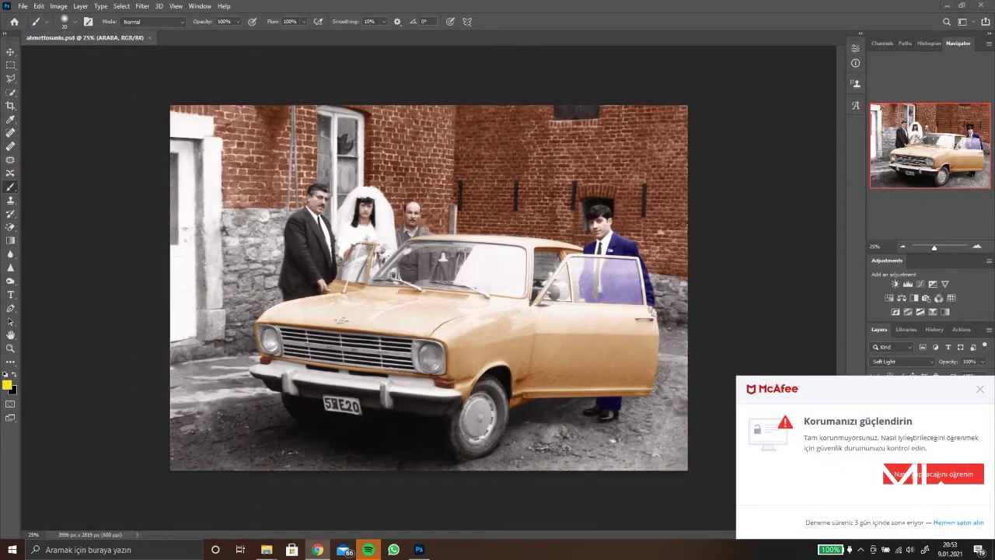
Dismiss the antivirus popup and paint the dark fill down the drainpipe in two strokes
left_click(980, 389)
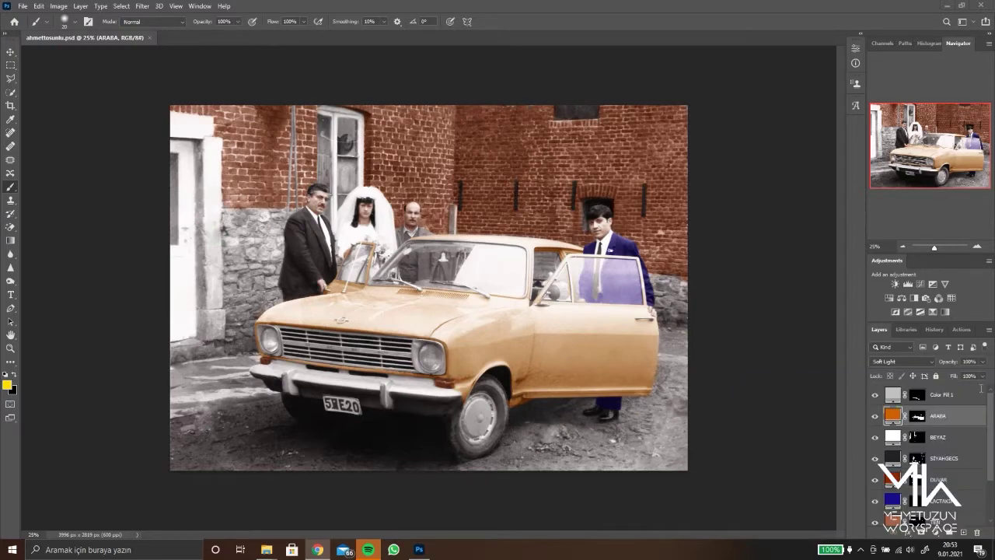
scroll(283, 178, "up", 10)
scroll(295, 326, "up", 2)
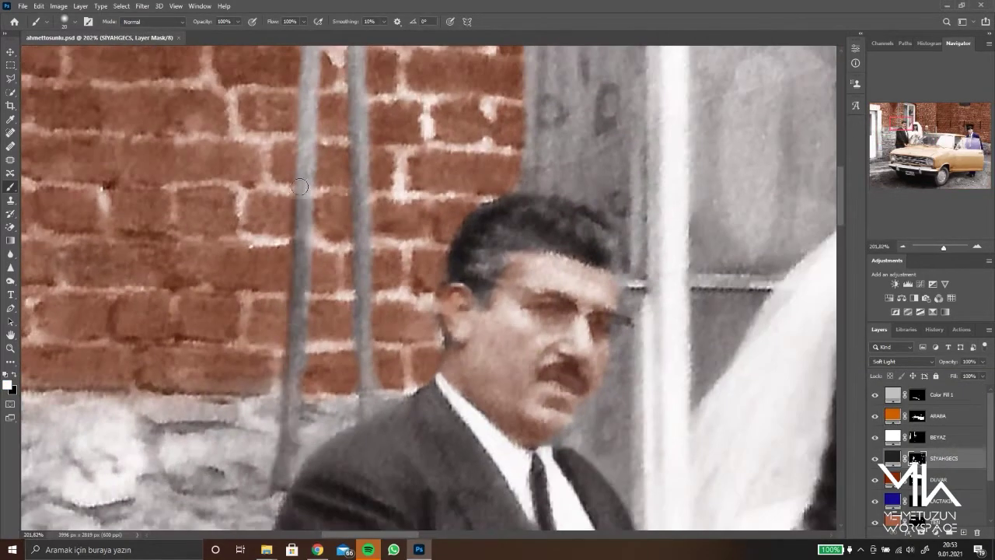
scroll(309, 261, "up", 3)
scroll(311, 257, "up", 3)
scroll(312, 257, "up", 2)
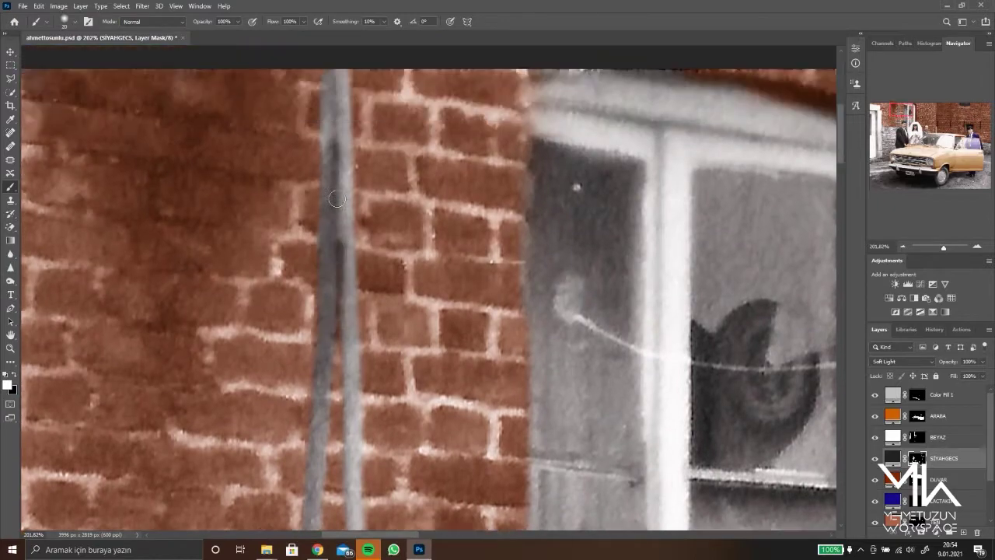
scroll(312, 257, "up", 2)
left_click_drag(340, 123, 350, 439)
scroll(350, 439, "down", 6)
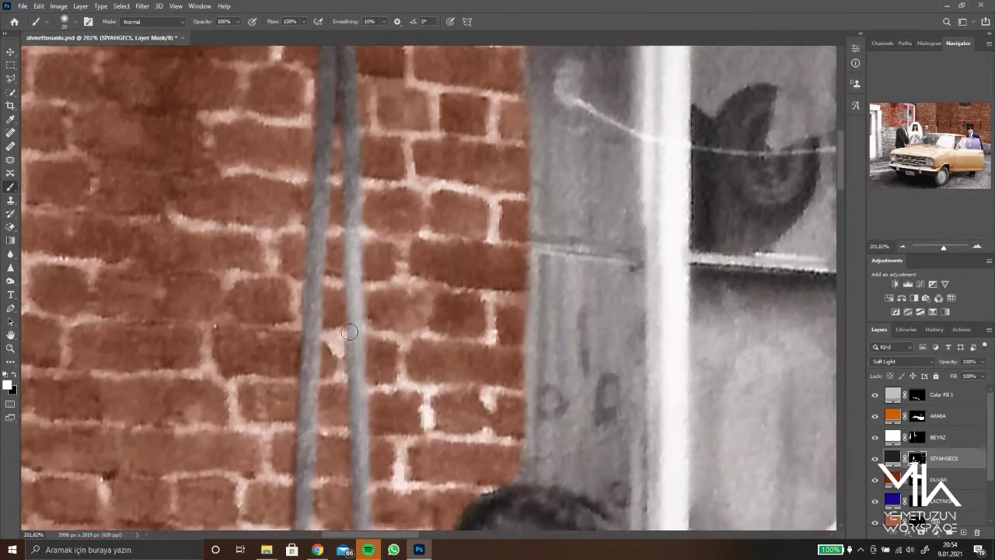
left_click_drag(359, 233, 365, 513)
scroll(365, 357, "down", 7)
scroll(365, 356, "down", 3)
Paint the suit's purple over the tie stripe on the LACTAKIM mask
scroll(366, 357, "down", 3)
left_click(944, 501)
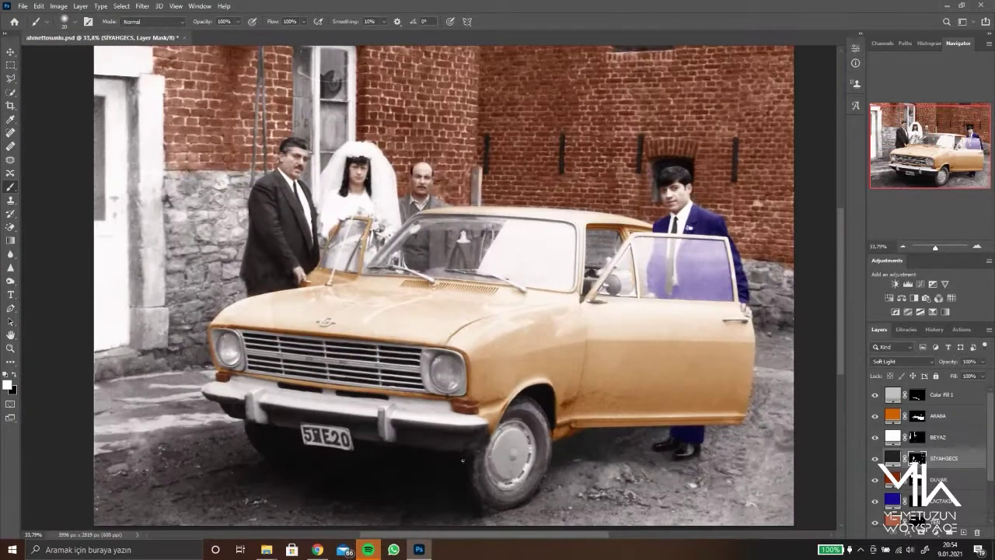
scroll(669, 233, "up", 4)
scroll(598, 205, "up", 3)
left_click_drag(598, 205, 579, 202)
scroll(580, 202, "down", 3)
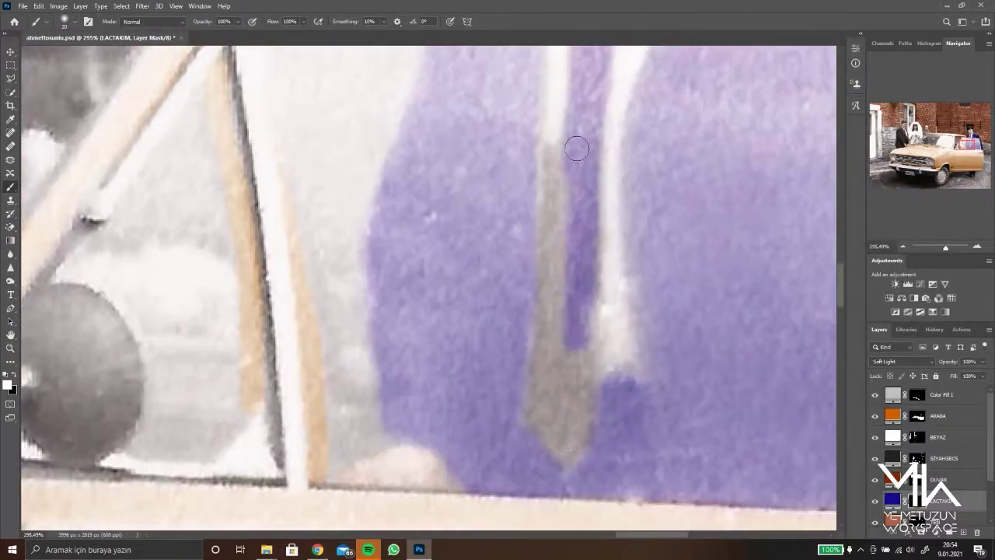
left_click_drag(575, 149, 555, 417)
Rename the light-blue car glass fill layer to ARAÇCAM
scroll(554, 417, "down", 3)
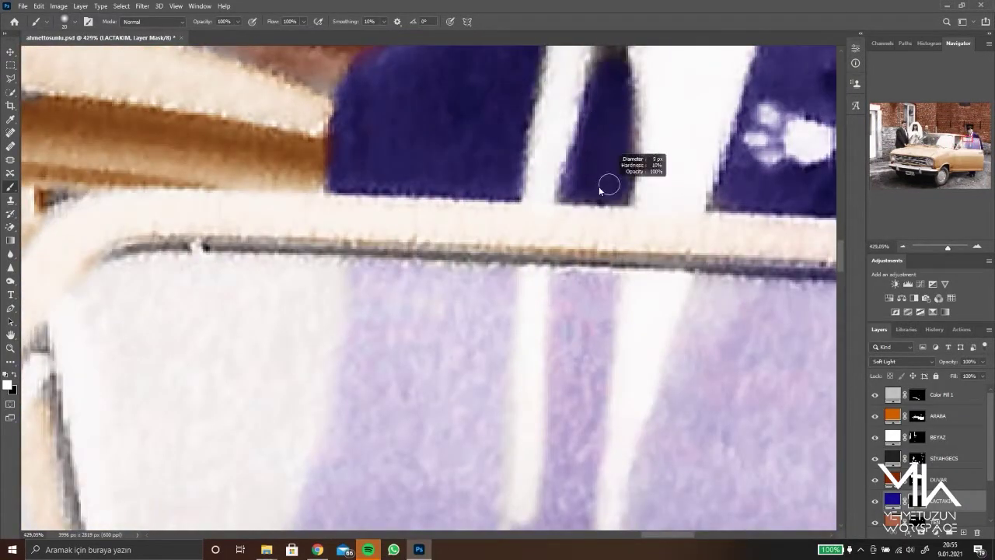
scroll(606, 182, "up", 1)
scroll(661, 233, "down", 3)
scroll(631, 258, "up", 2)
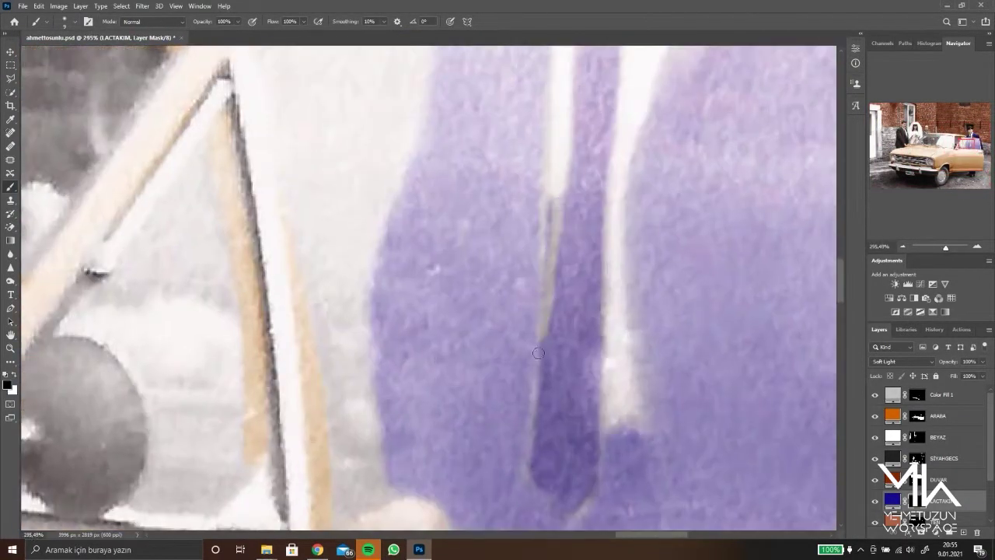
scroll(633, 253, "down", 5)
scroll(638, 248, "down", 1)
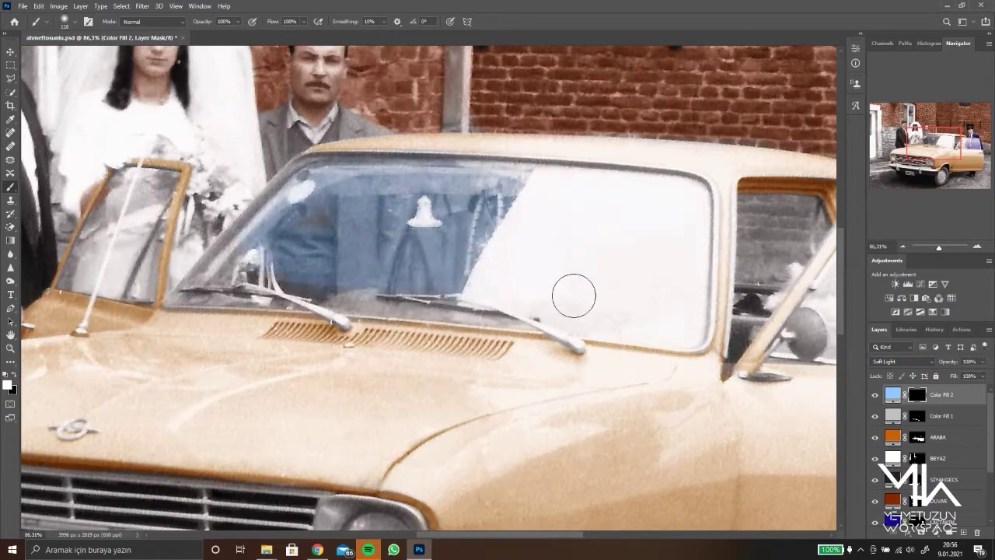
scroll(436, 249, "down", 3)
scroll(430, 245, "up", 3)
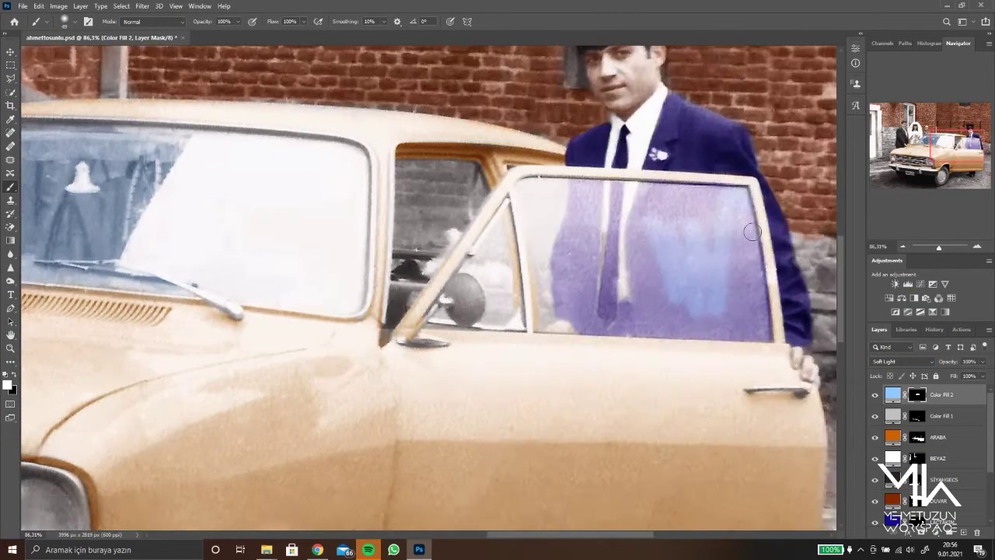
scroll(430, 245, "up", 1)
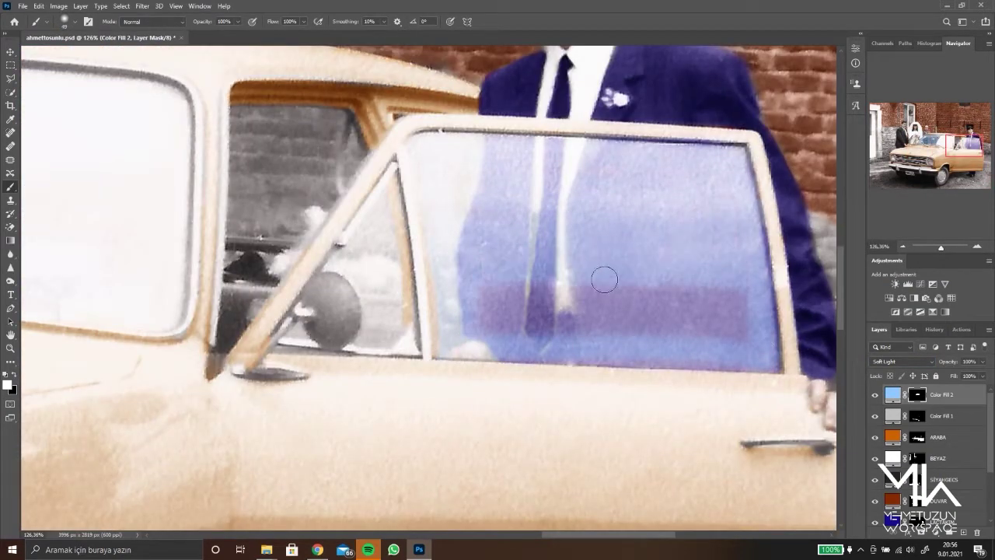
scroll(384, 237, "down", 3)
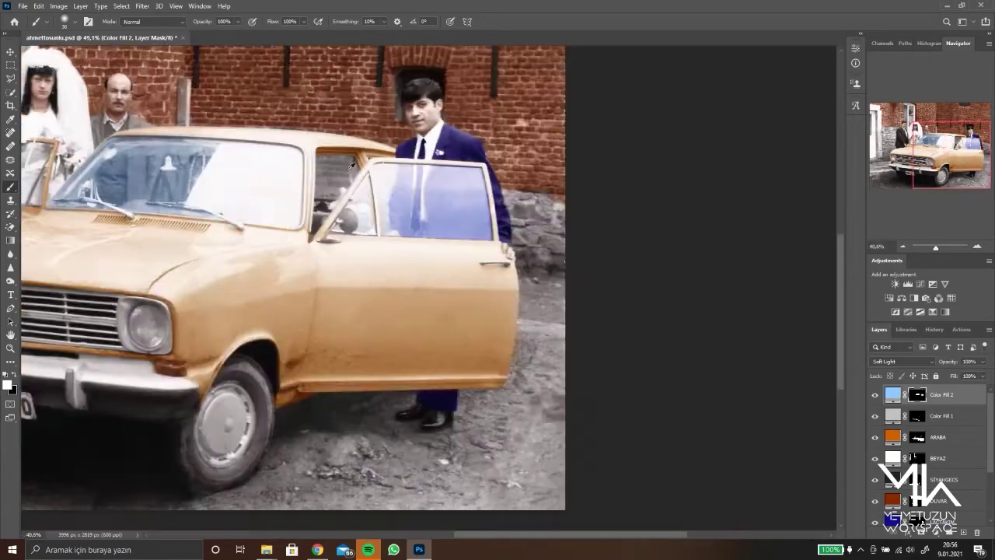
scroll(375, 249, "up", 4)
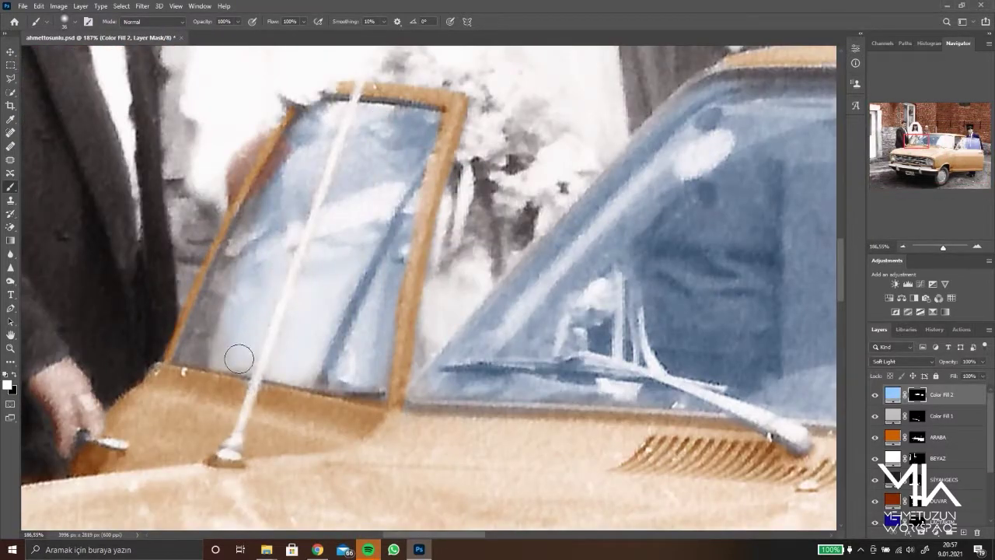
scroll(276, 196, "down", 5)
double_click(941, 394)
type("ARAÇCAM")
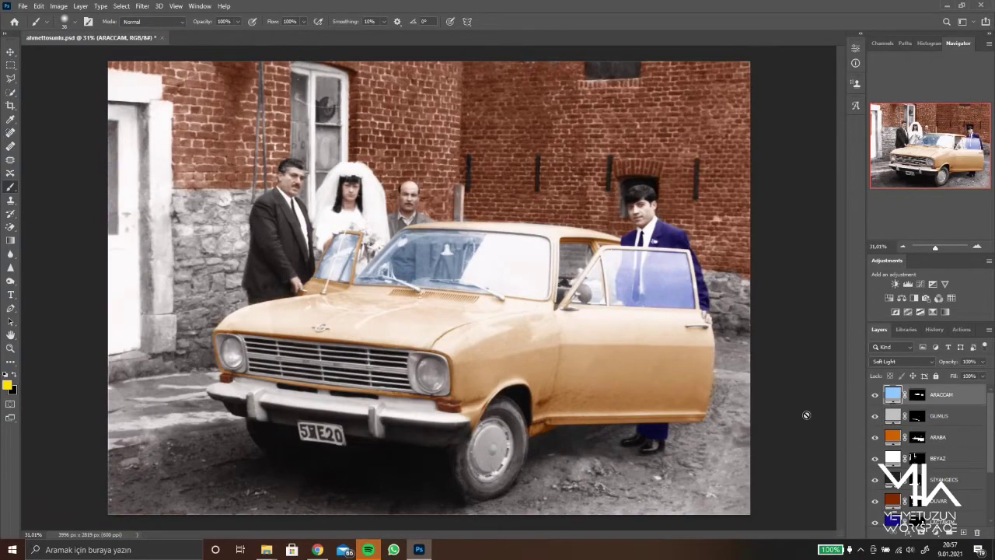
Darken the man's grey jacket on the SIYAHGECS black fill mask
scroll(575, 258, "up", 8)
scroll(575, 258, "up", 3)
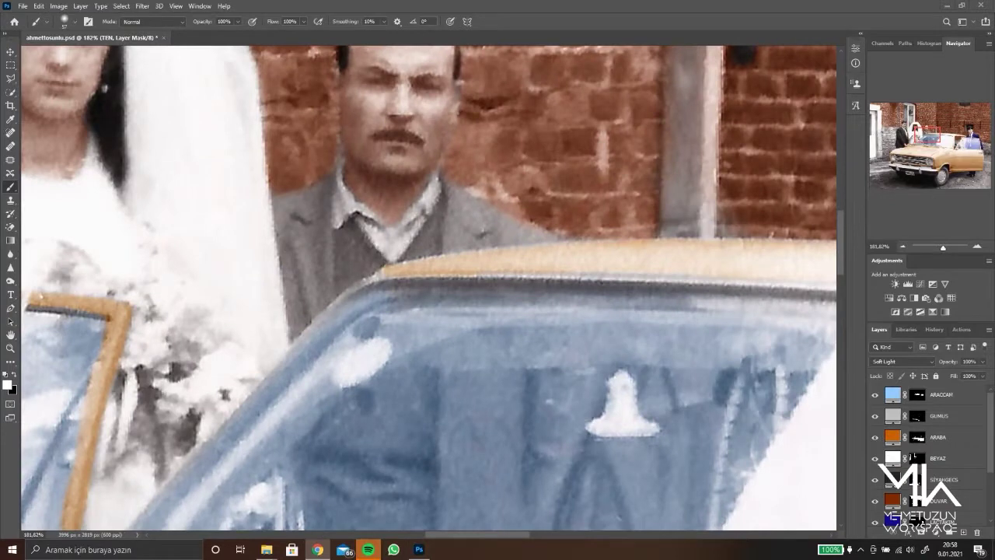
scroll(406, 309, "up", 5)
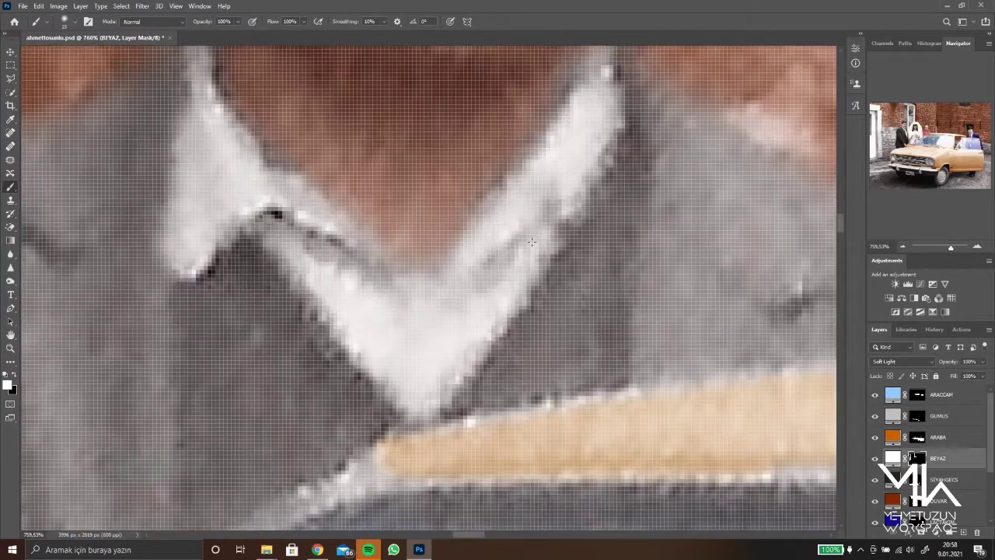
scroll(406, 309, "down", 2)
key("alt+bracketleft")
left_click_drag(350, 179, 350, 365)
left_click_drag(295, 155, 303, 420)
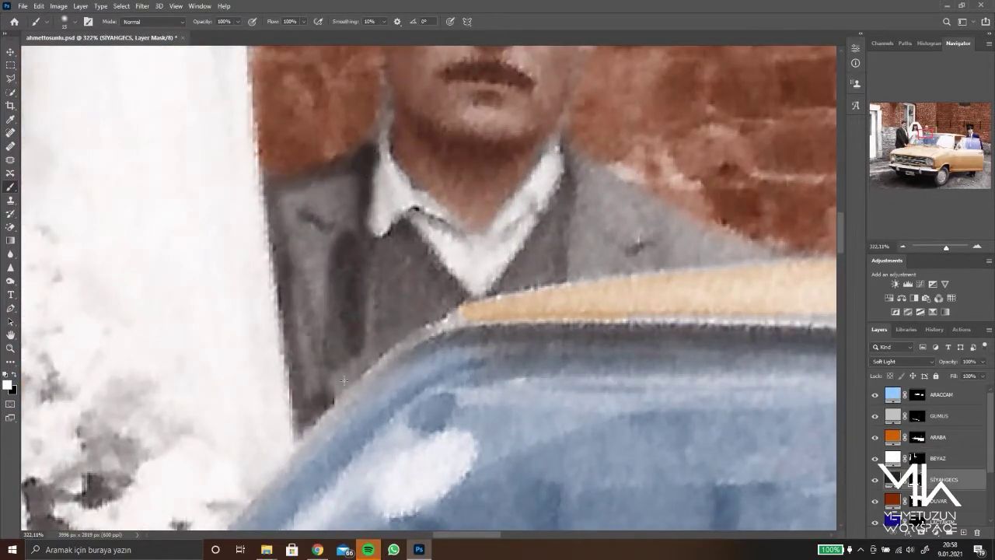
mouse_move(319, 194)
left_mouse_down()
mouse_move(334, 388)
mouse_move(427, 272)
left_mouse_up()
Darken the figures and shapes seen through the windshield
scroll(427, 272, "up", 4)
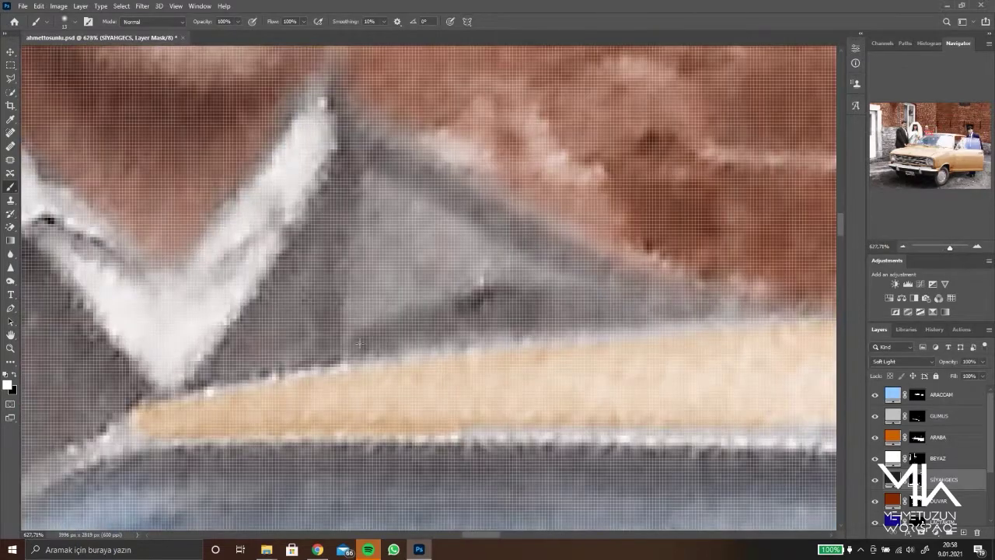
scroll(366, 142, "down", 3)
scroll(373, 268, "up", 2)
left_click_drag(361, 140, 362, 358)
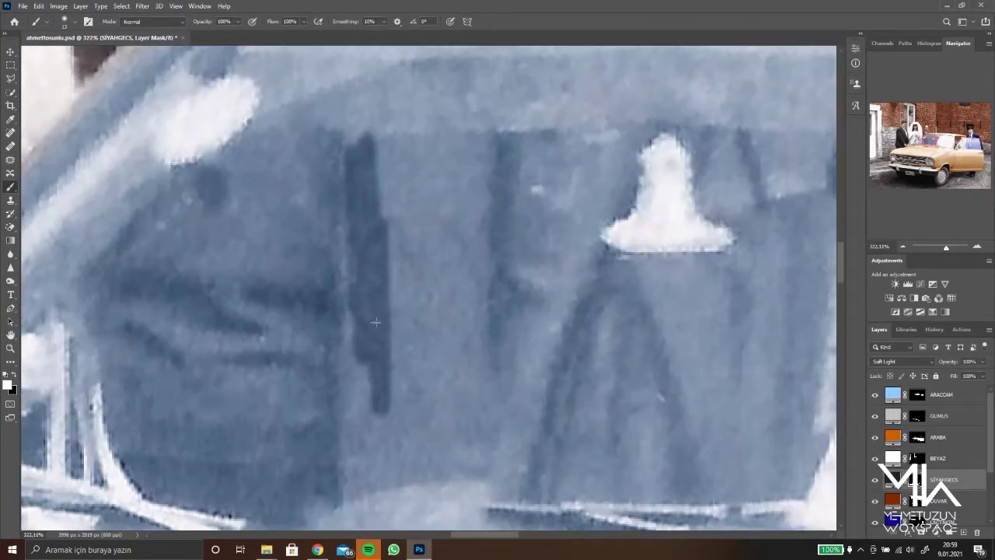
left_click_drag(389, 148, 544, 349)
left_click_drag(482, 358, 365, 467)
scroll(372, 268, "down", 3)
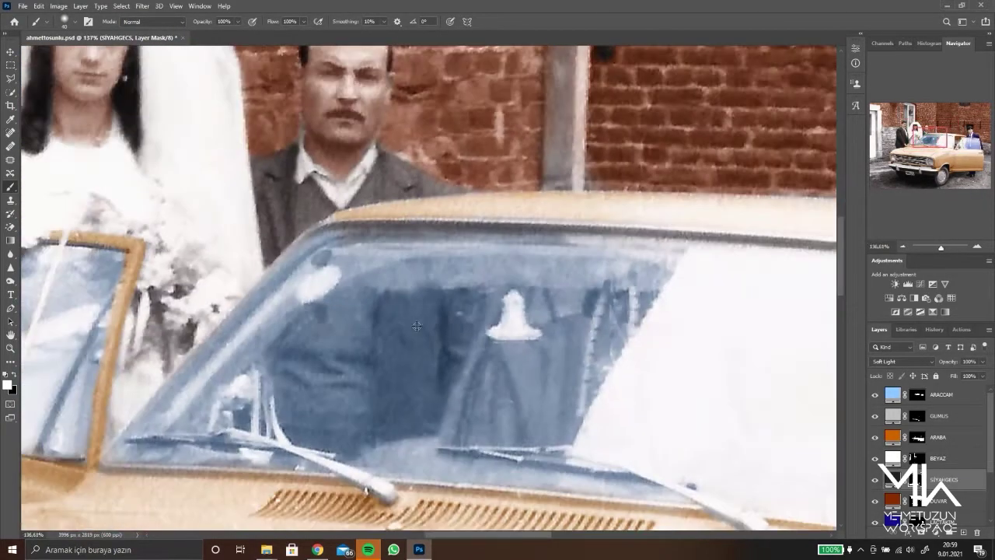
scroll(174, 328, "up", 4)
scroll(175, 328, "down", 4)
scroll(175, 328, "up", 2)
scroll(918, 457, "down", 2)
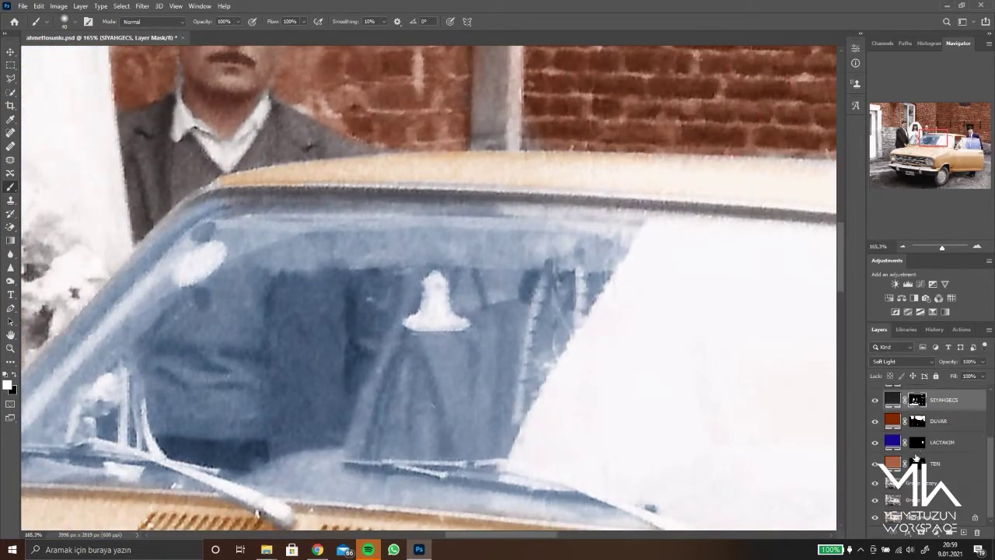
Add a dark red (900000) SUVETER Solid Color fill with an inverted, hidden mask
left_click(935, 532)
left_click(934, 348)
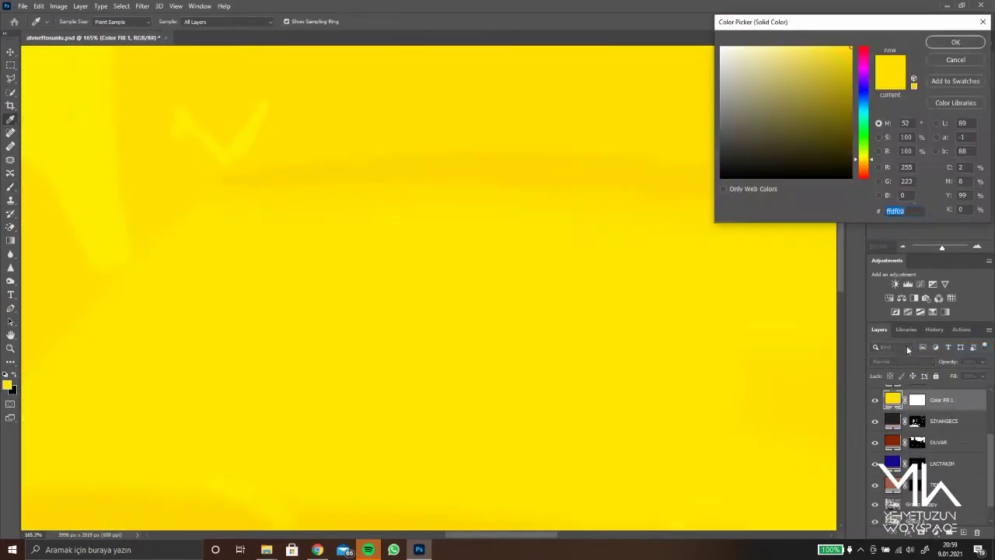
type("009000")
type("00")
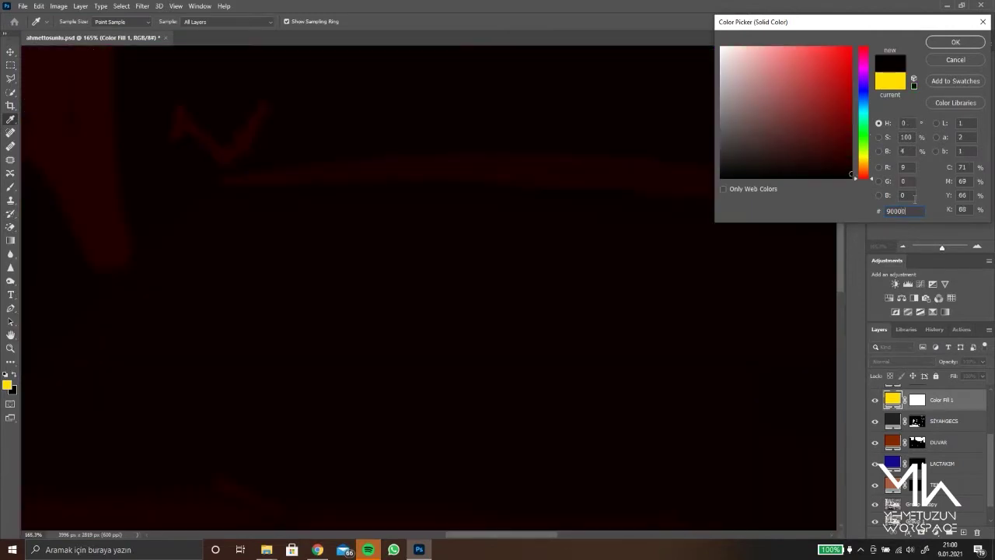
key("Return")
key("ctrl+i")
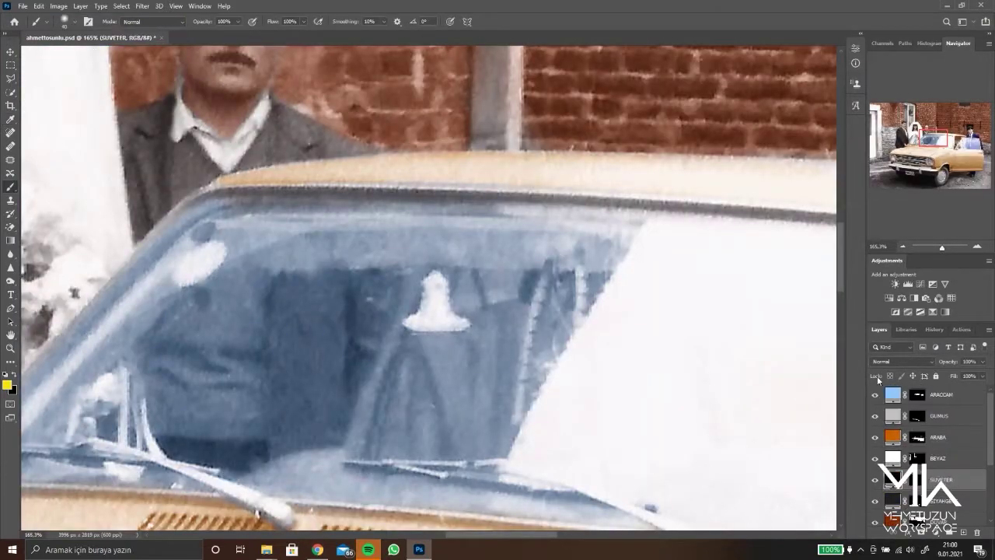
left_click(918, 479)
scroll(172, 178, "up", 4)
left_click(900, 349)
left_click(893, 300)
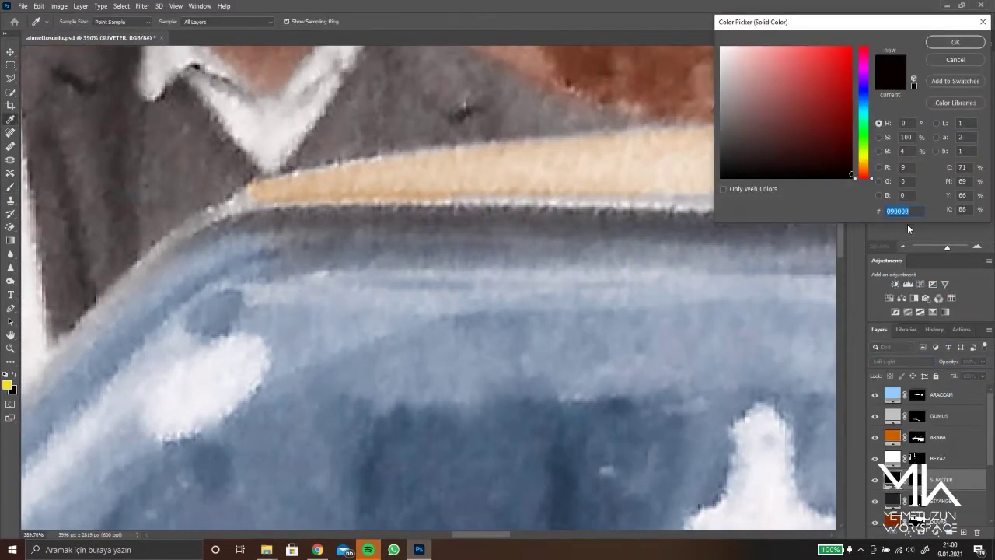
key("Return")
key("b")
Paint the dark red onto the sweater on both sides of the collar
left_click_drag(210, 108, 194, 190)
left_click_drag(167, 109, 155, 221)
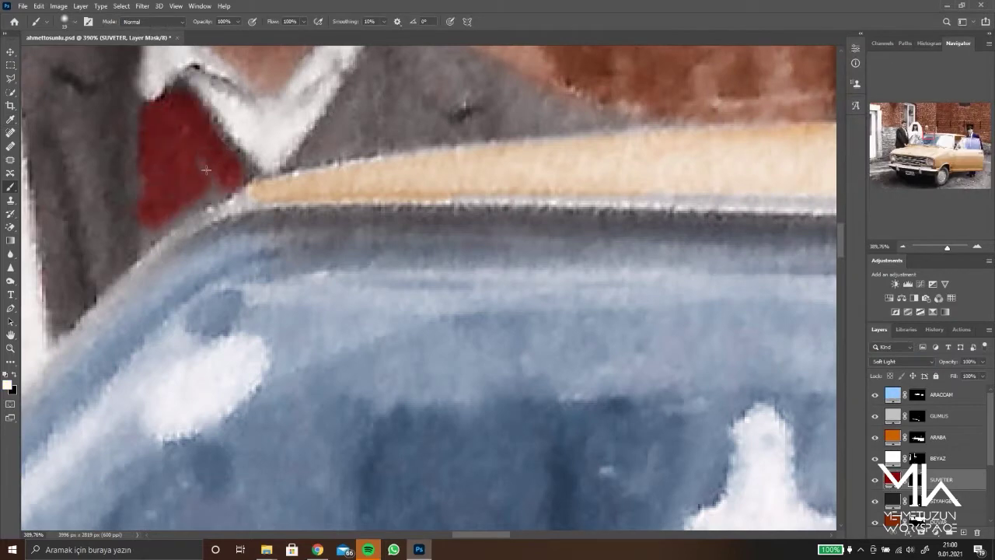
scroll(151, 258, "up", 2)
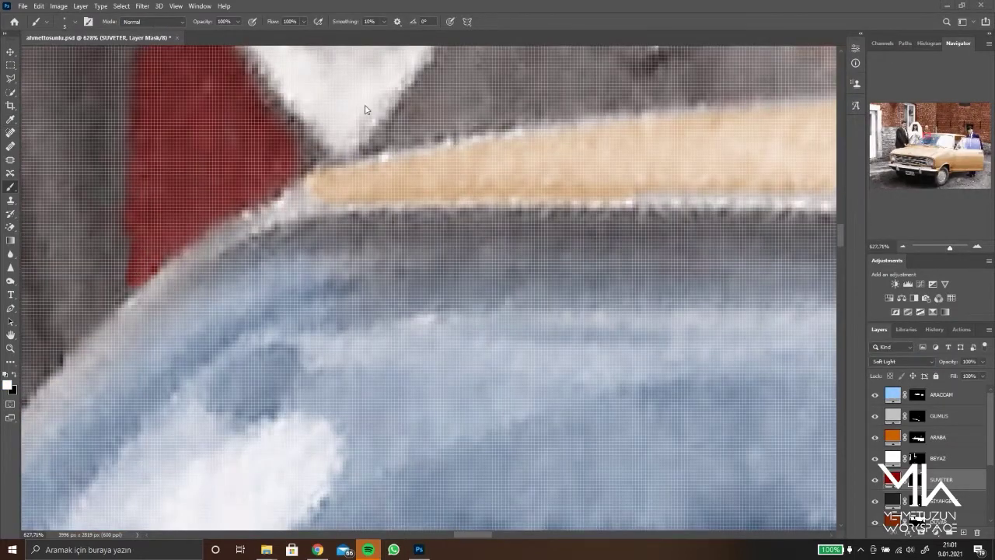
scroll(364, 106, "down", 1)
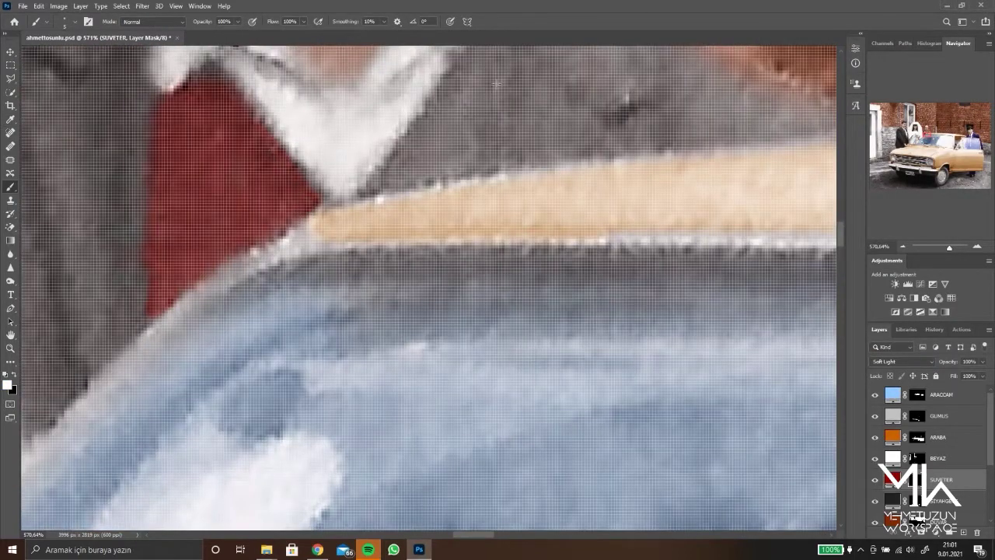
scroll(496, 83, "down", 3)
scroll(496, 83, "up", 2)
mouse_move(504, 69)
left_mouse_down()
mouse_move(482, 174)
mouse_move(501, 97)
left_mouse_up()
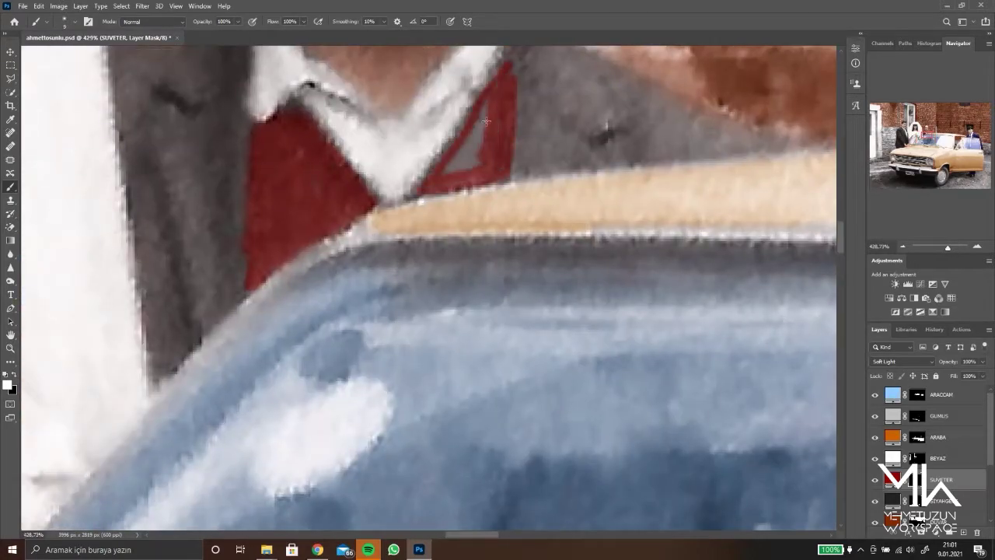
Paint the red over the sweater behind the windshield and tidy its left edge
scroll(496, 168, "down", 2)
scroll(406, 319, "up", 1)
scroll(380, 365, "down", 4)
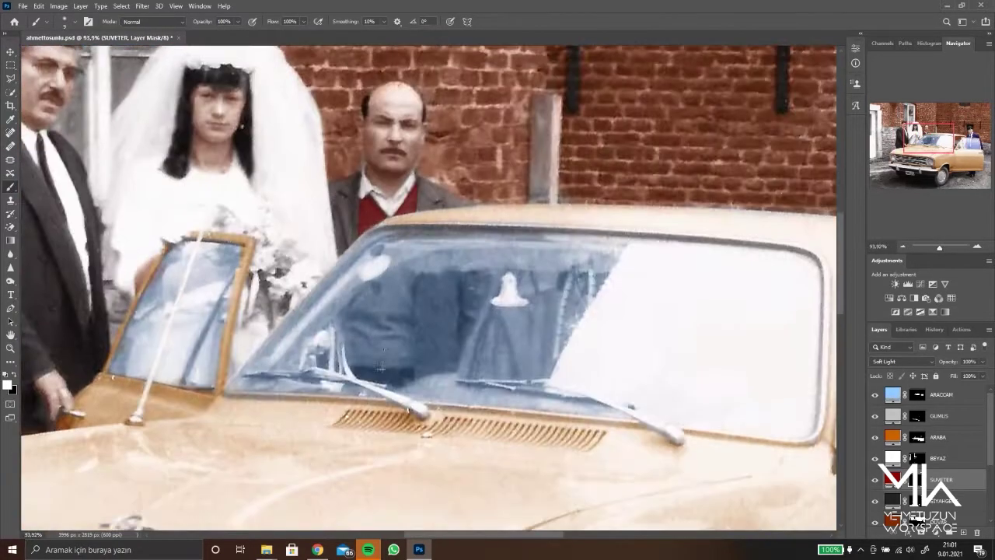
scroll(387, 329, "up", 5)
left_click_drag(365, 349, 404, 249)
left_click_drag(420, 179, 366, 396)
mouse_move(342, 311)
left_mouse_down()
mouse_move(404, 171)
mouse_move(323, 334)
mouse_move(356, 195)
left_mouse_up()
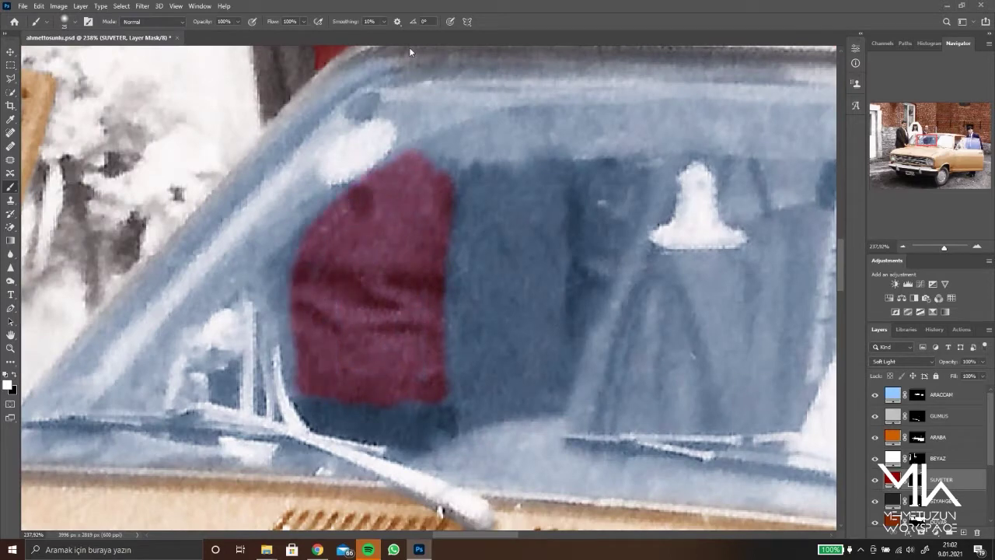
left_click_drag(299, 266, 280, 381)
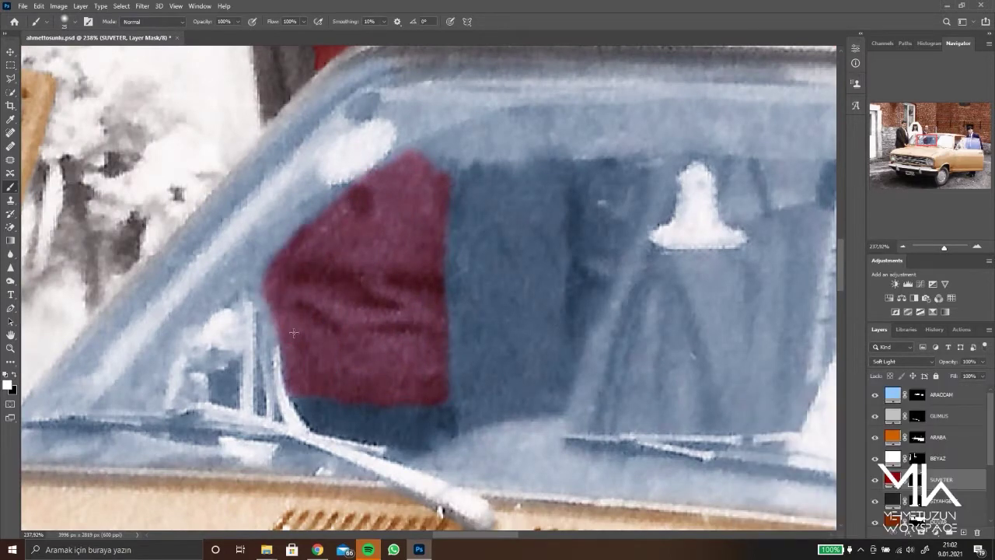
scroll(280, 305, "down", 2)
scroll(304, 252, "up", 1)
scroll(349, 260, "down", 5)
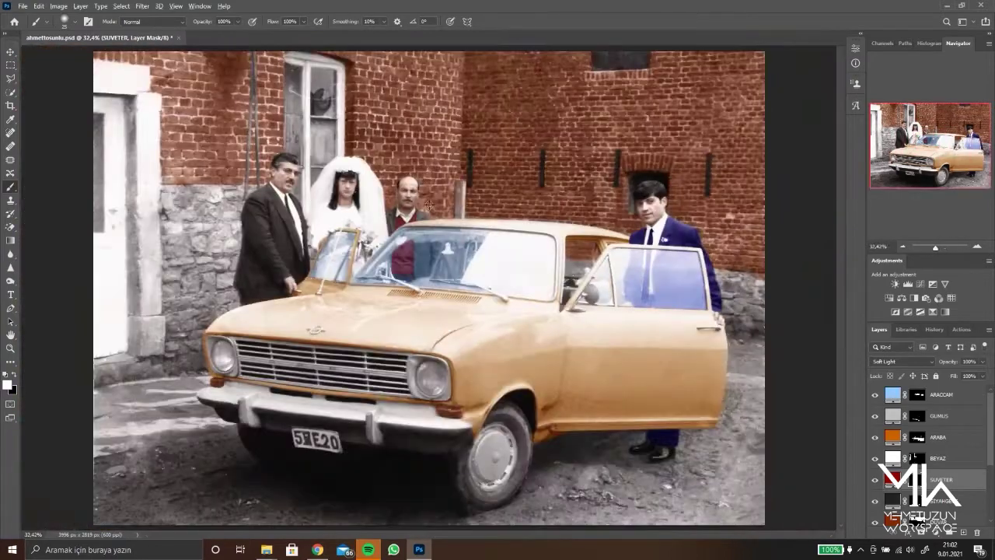
scroll(412, 267, "up", 1)
scroll(326, 311, "up", 5)
scroll(326, 311, "down", 3)
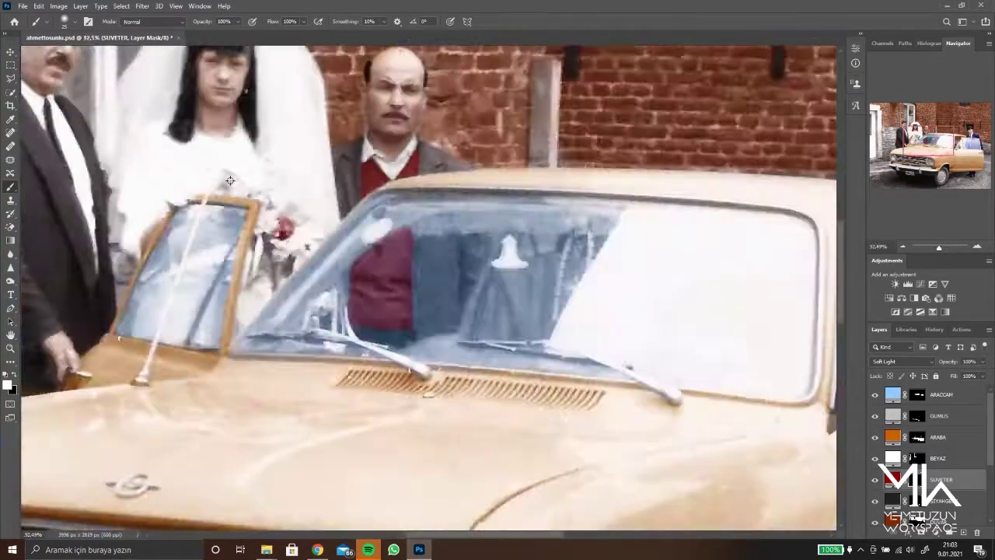
scroll(327, 311, "up", 3)
Add a dark green 1e3d1e Soft Light fill and paint it onto the bouquet stems
left_click(940, 394)
left_click(936, 533)
left_click(911, 199)
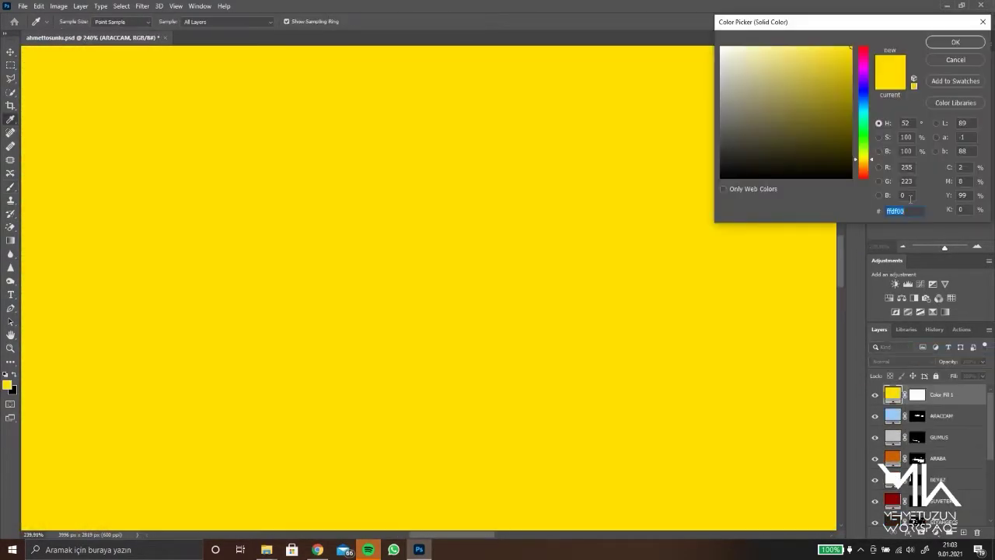
type("1e3d1e")
key("Return")
key("alt+shift+f")
key("ctrl+i")
key("b")
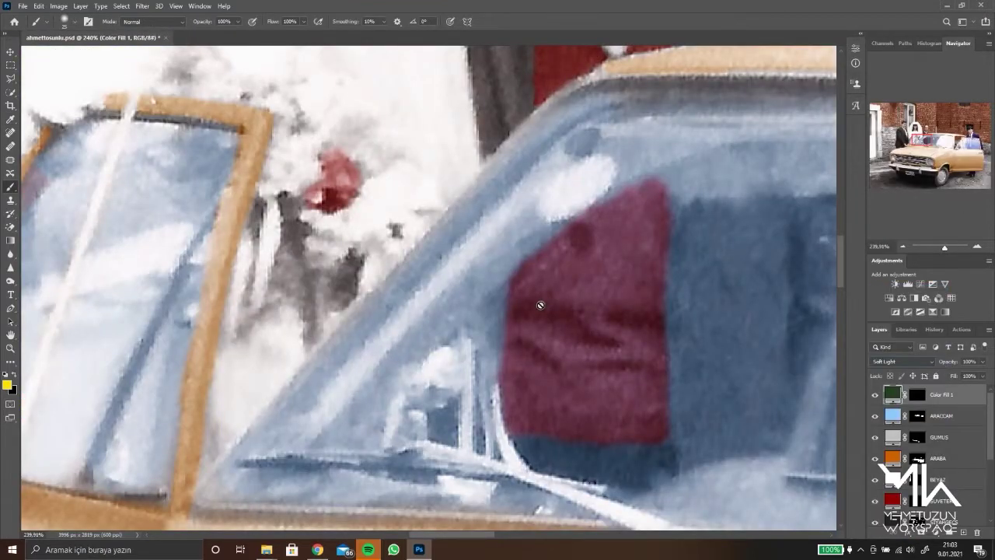
left_click(917, 395)
mouse_move(326, 233)
left_mouse_down()
mouse_move(295, 272)
mouse_move(311, 334)
left_mouse_up()
Add a yellow Soft Light fill with inverted mask and paint a bouquet flower
scroll(272, 365, "up", 1)
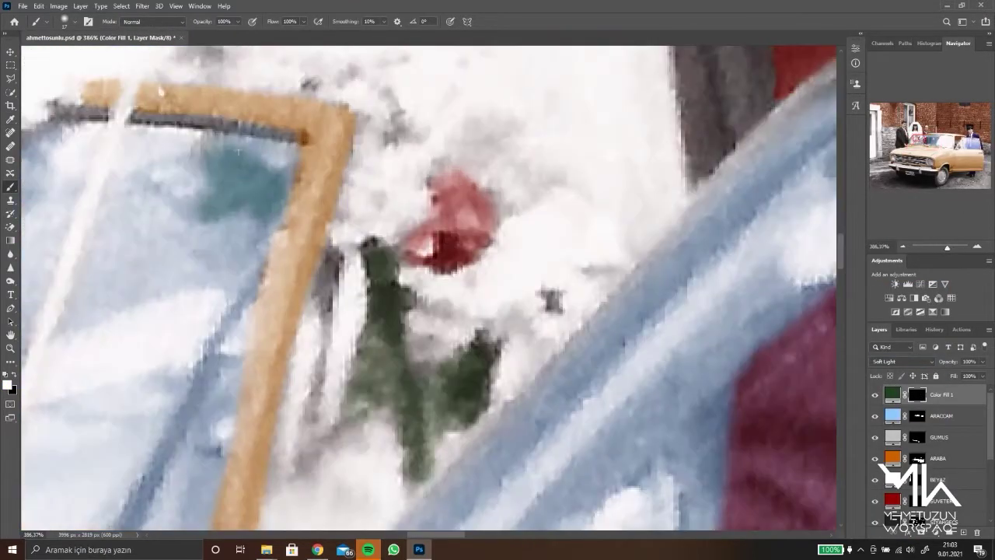
scroll(272, 366, "down", 2)
scroll(189, 160, "up", 3)
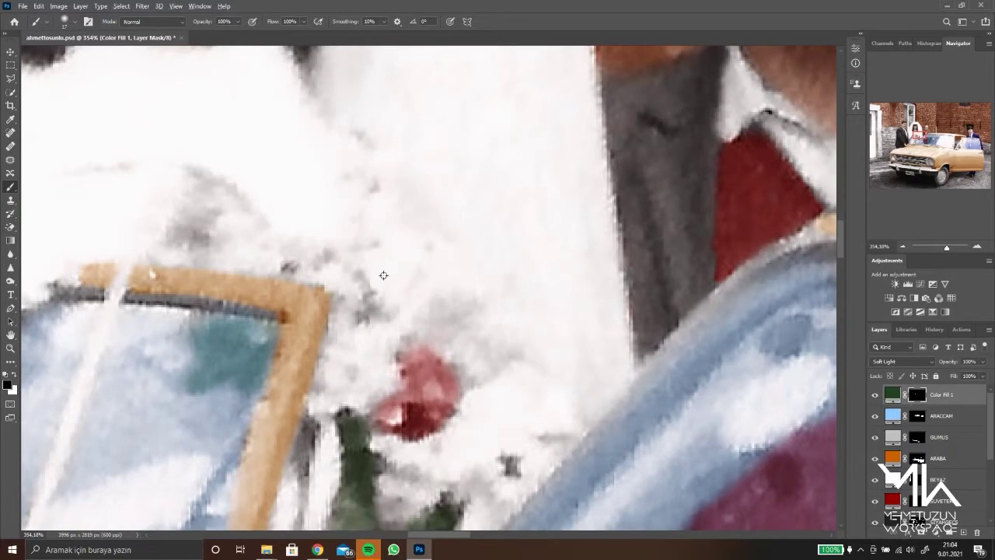
scroll(383, 275, "down", 2)
left_click(936, 532)
left_click(917, 350)
key("Return")
key("alt+shift+f")
key("ctrl+i")
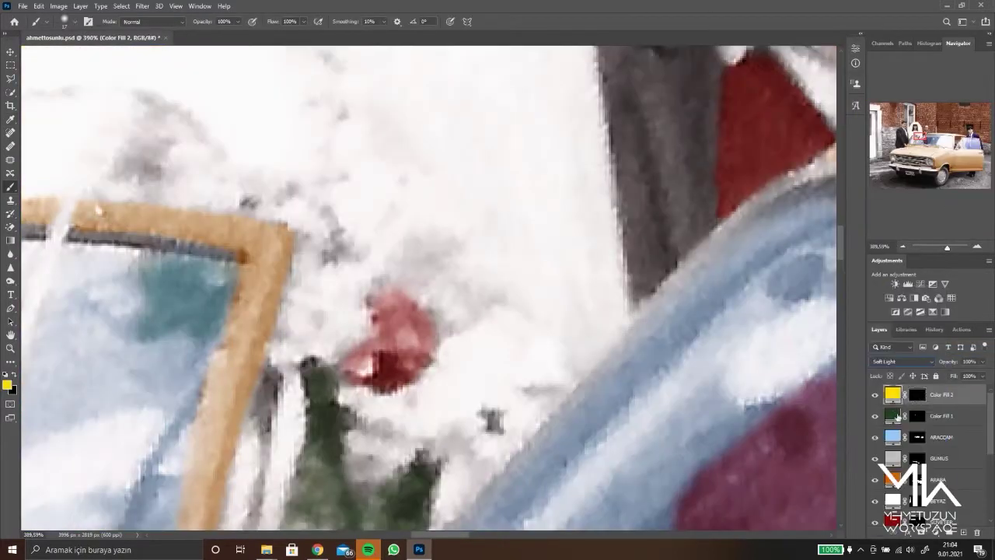
left_click(918, 394)
left_click_drag(388, 225, 458, 260)
Start a third Solid Color fill layer for the bouquet
scroll(335, 350, "down", 5)
scroll(332, 352, "up", 5)
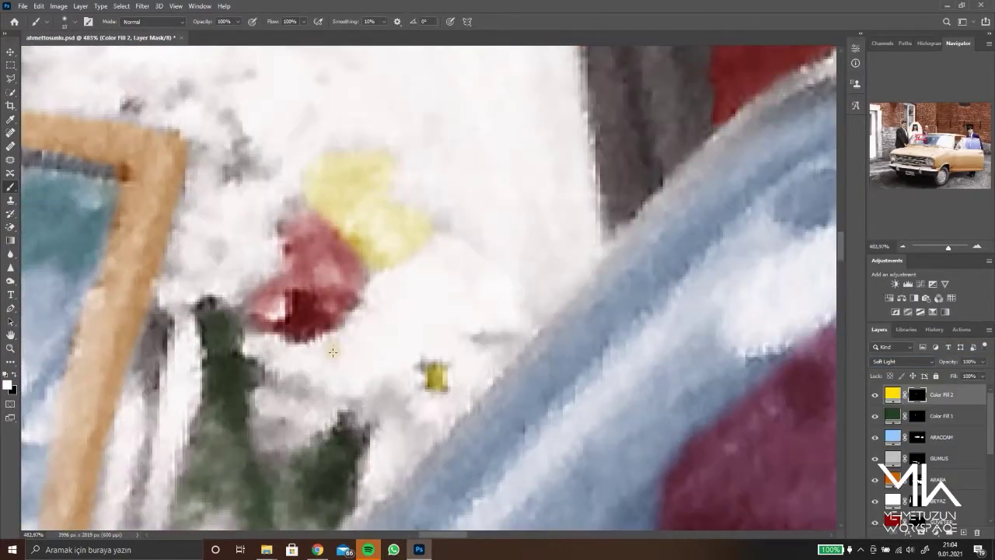
scroll(283, 416, "up", 3)
scroll(350, 389, "down", 3)
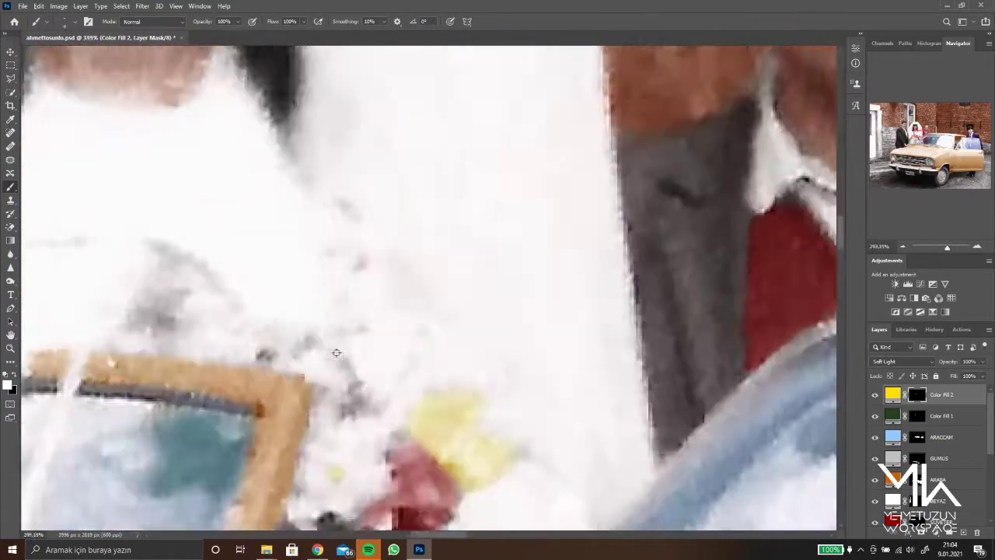
scroll(451, 403, "up", 5)
scroll(451, 404, "down", 2)
scroll(275, 337, "down", 2)
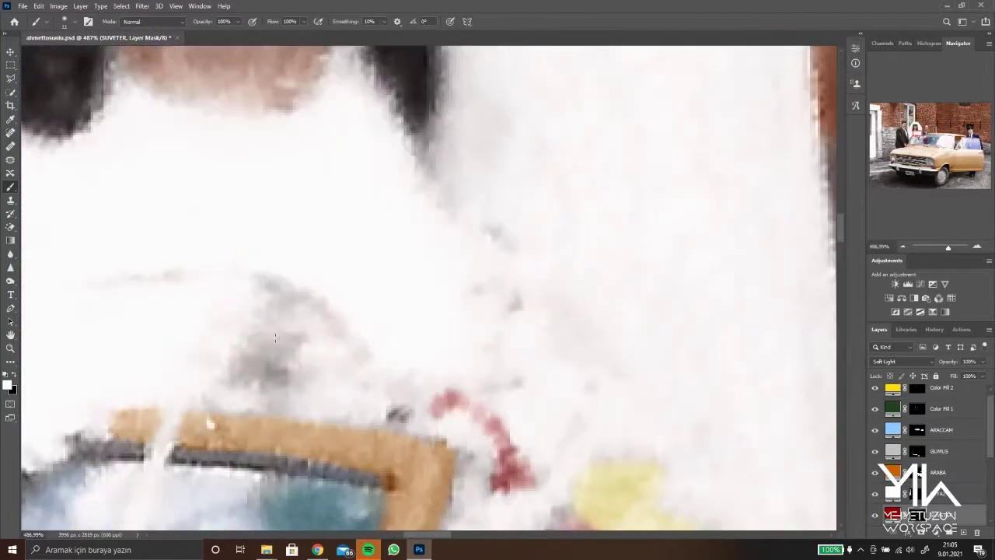
scroll(320, 314, "down", 2)
left_click(936, 531)
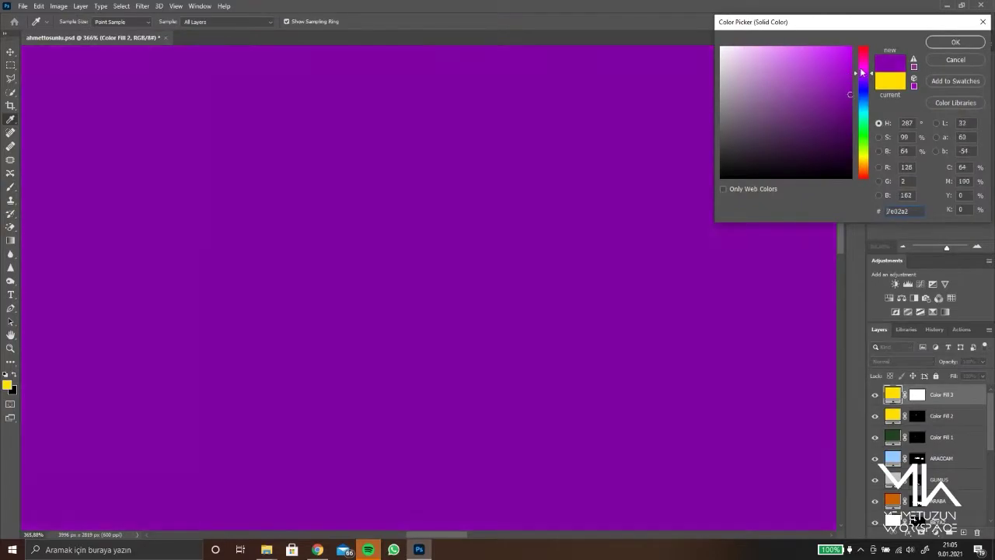
Confirm the magenta FF00EA colour for Color Fill 3 and set it to Soft Light
left_click(955, 42)
left_click(906, 361)
left_click(902, 407)
scroll(268, 260, "up", 2)
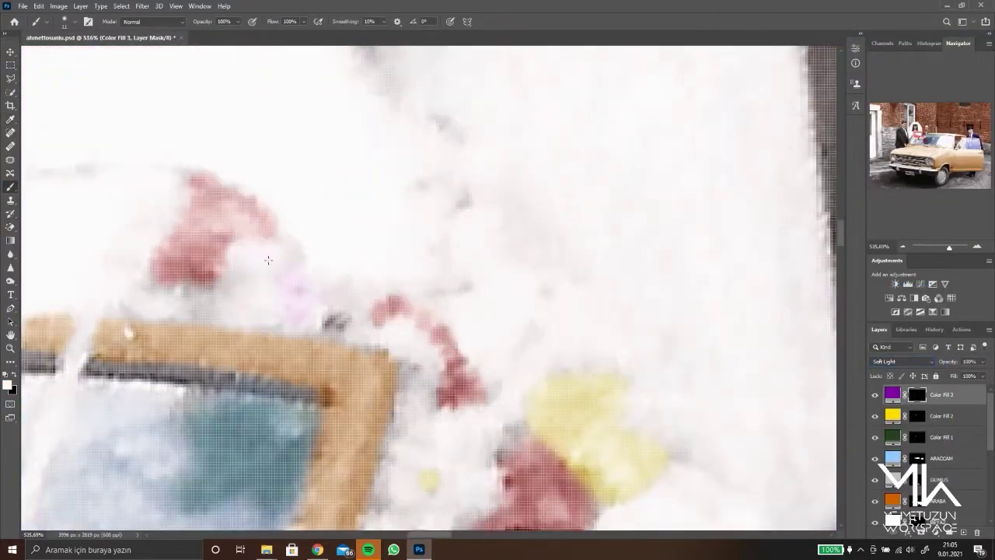
scroll(384, 298, "down", 3)
scroll(381, 280, "down", 5)
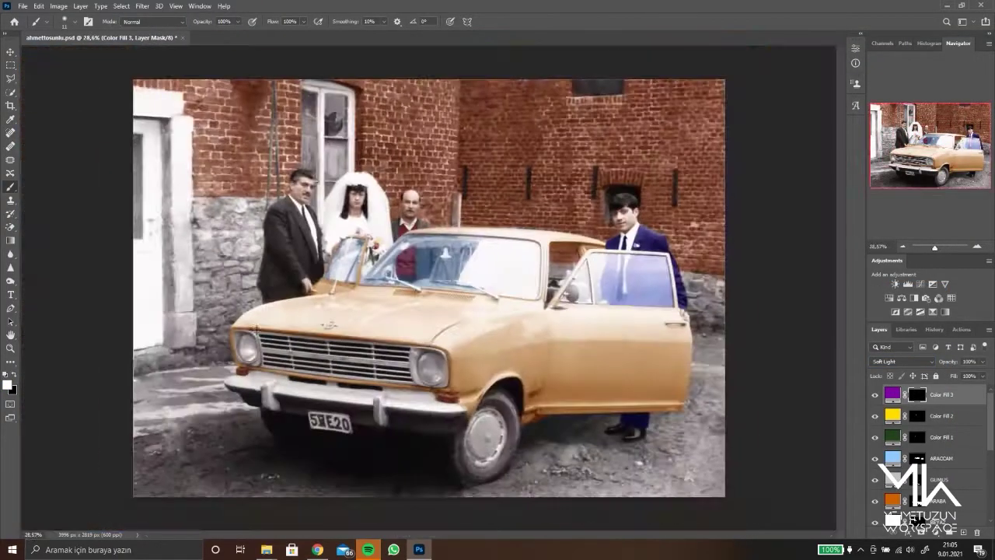
scroll(374, 238, "up", 8)
scroll(336, 268, "down", 5)
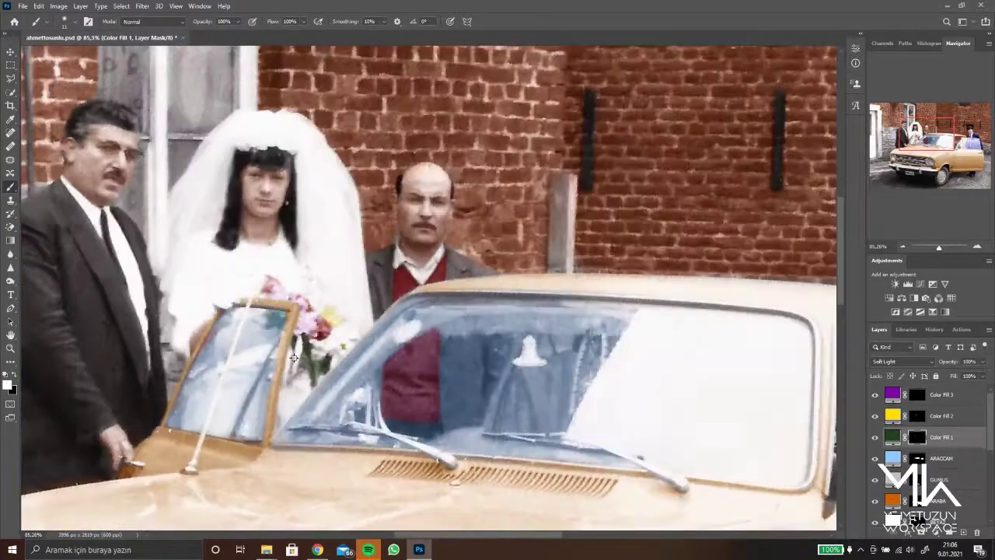
scroll(327, 388, "up", 6)
Trim the car glass blue tint around the windshield wipers
left_click(327, 388, "ctrl")
scroll(264, 357, "down", 5)
scroll(61, 341, "up", 5)
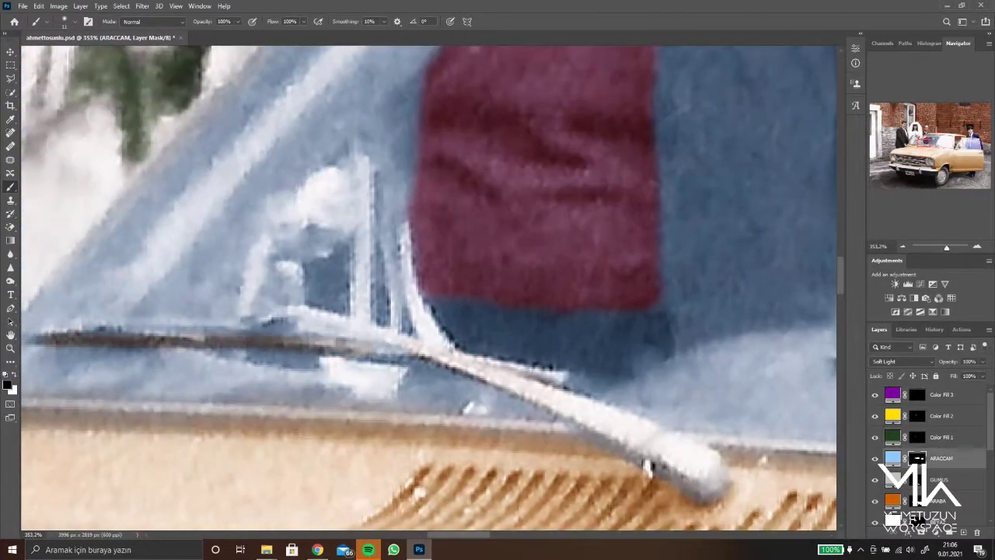
scroll(233, 329, "down", 5)
scroll(293, 221, "up", 6)
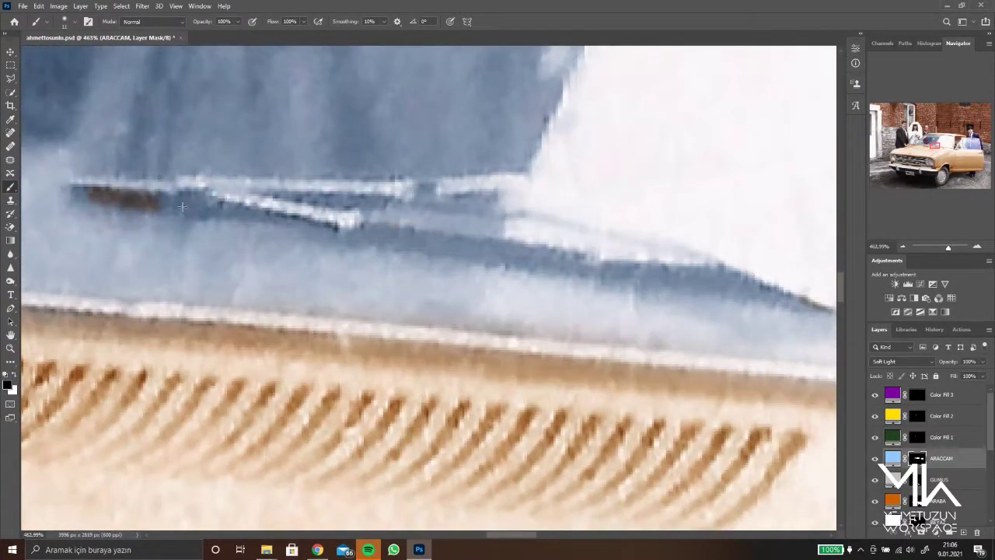
scroll(648, 249, "down", 4)
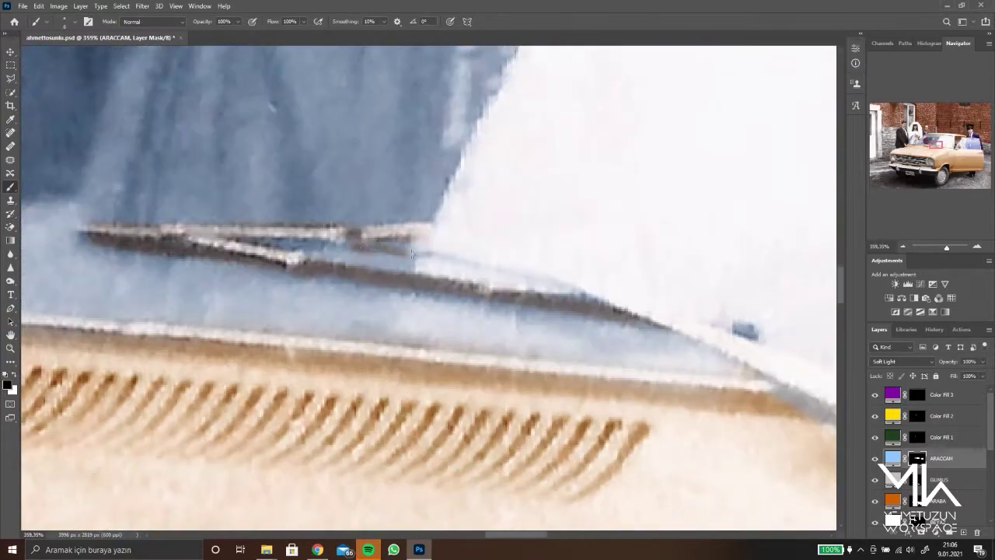
scroll(378, 250, "down", 2)
scroll(378, 249, "down", 5)
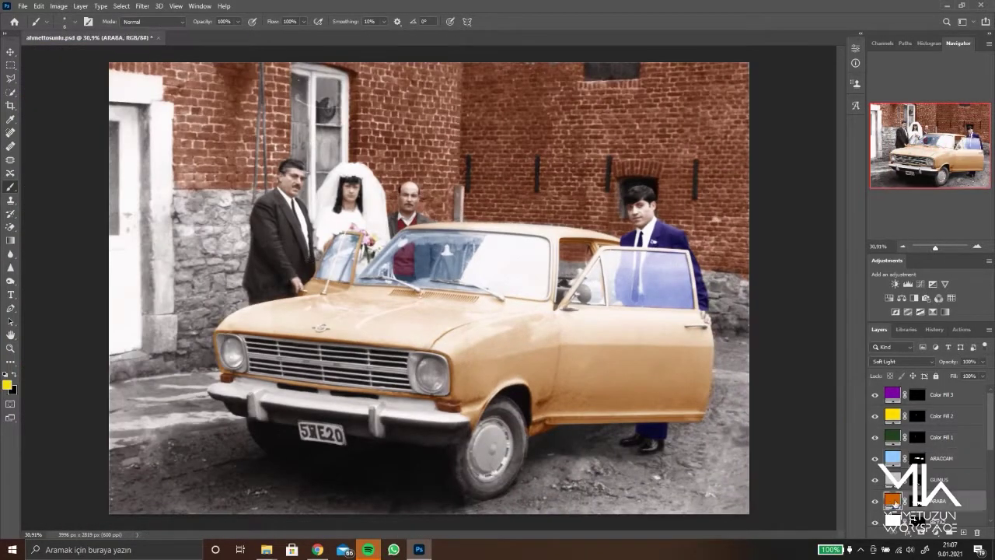
Scroll around the wall stones and car front to review the colouring
scroll(894, 504, "down", 2)
scroll(181, 250, "up", 6)
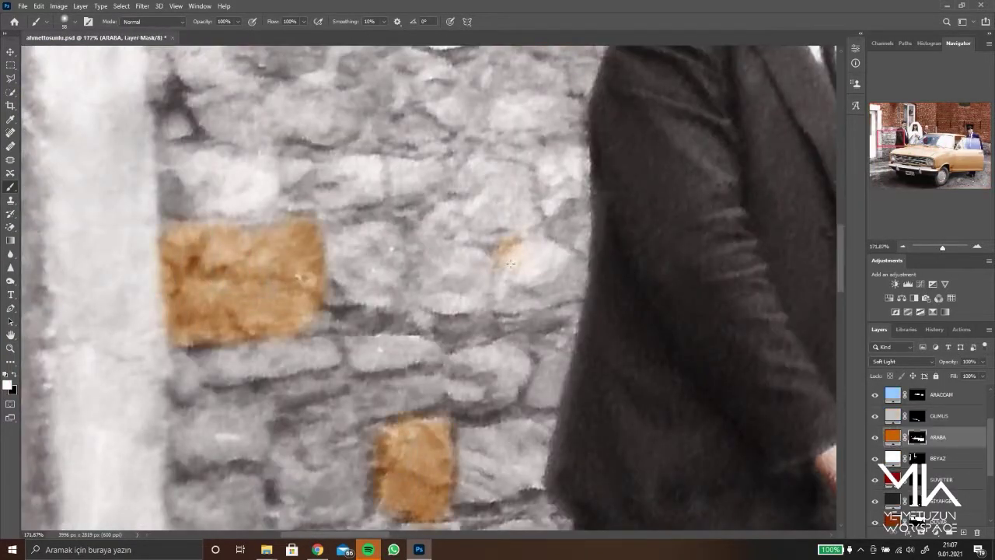
scroll(510, 263, "down", 2)
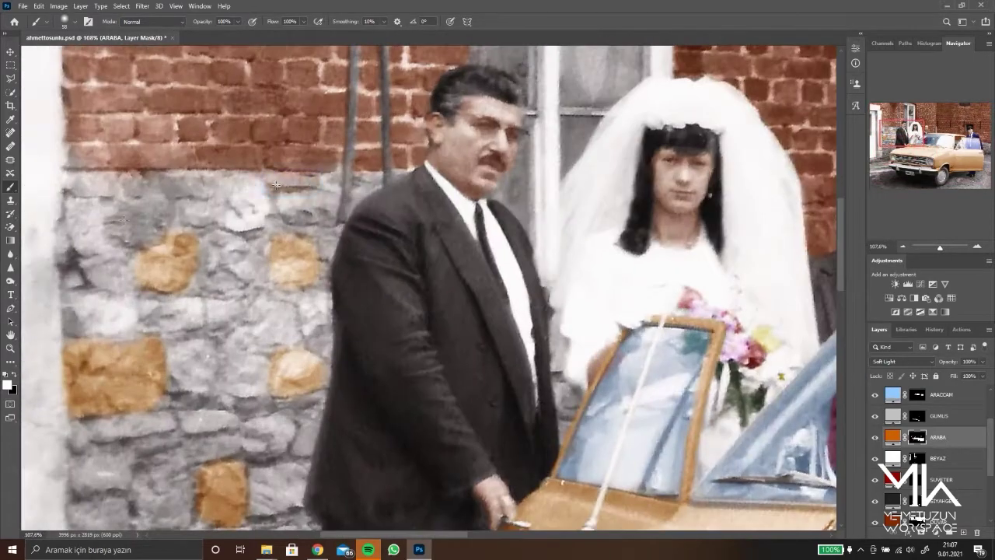
scroll(525, 193, "up", 3)
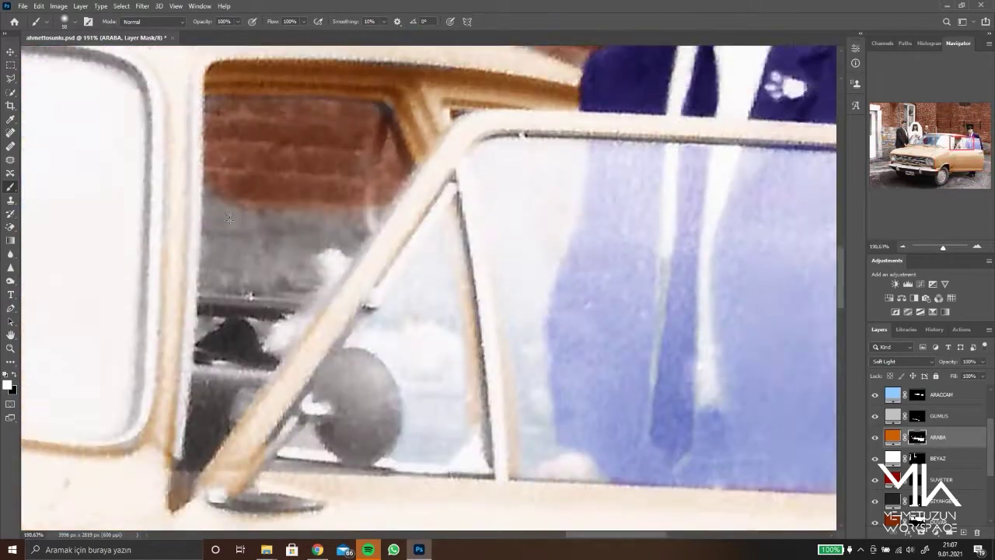
scroll(232, 511, "up", 3)
scroll(315, 341, "down", 3)
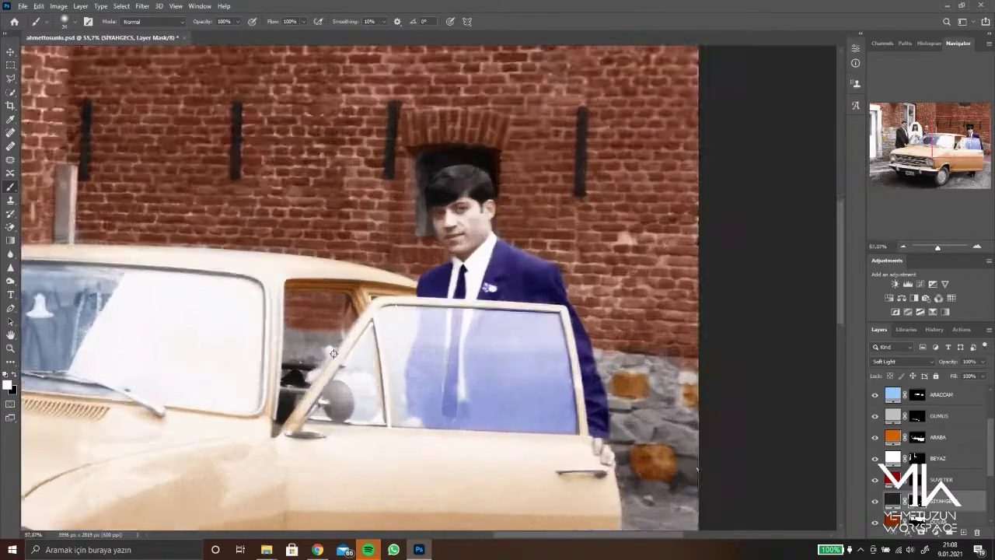
scroll(330, 353, "up", 2)
scroll(294, 357, "down", 8)
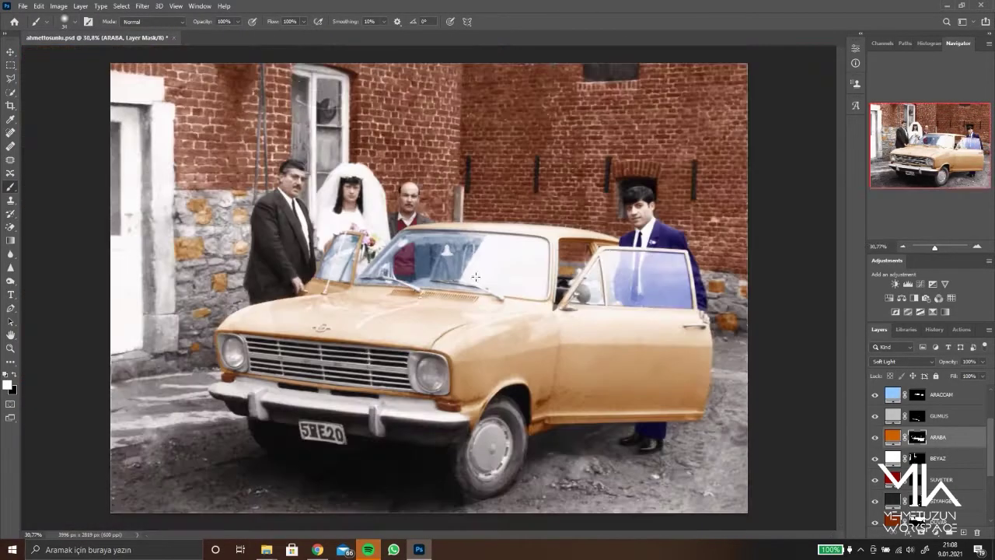
scroll(423, 377, "up", 5)
scroll(323, 272, "down", 3)
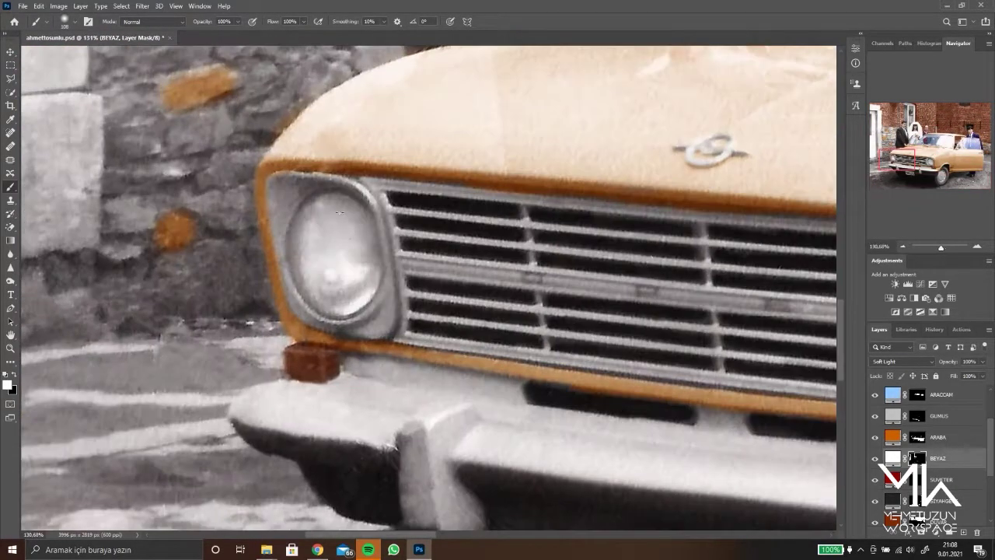
scroll(308, 283, "down", 1)
scroll(309, 283, "up", 5)
scroll(303, 326, "up", 5)
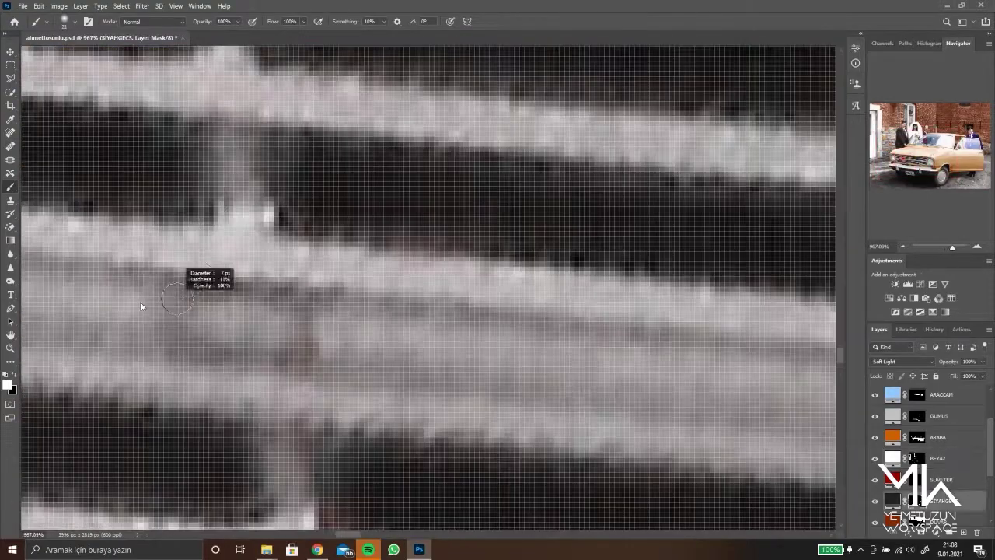
Refine the dark SIYAHGECS colouring along the front grille bars
left_click_drag(301, 341, 233, 311)
mouse_move(358, 341)
left_mouse_down()
mouse_move(466, 327)
mouse_move(404, 342)
mouse_move(505, 366)
left_mouse_up()
scroll(457, 356, "up", 1)
scroll(466, 365, "down", 5)
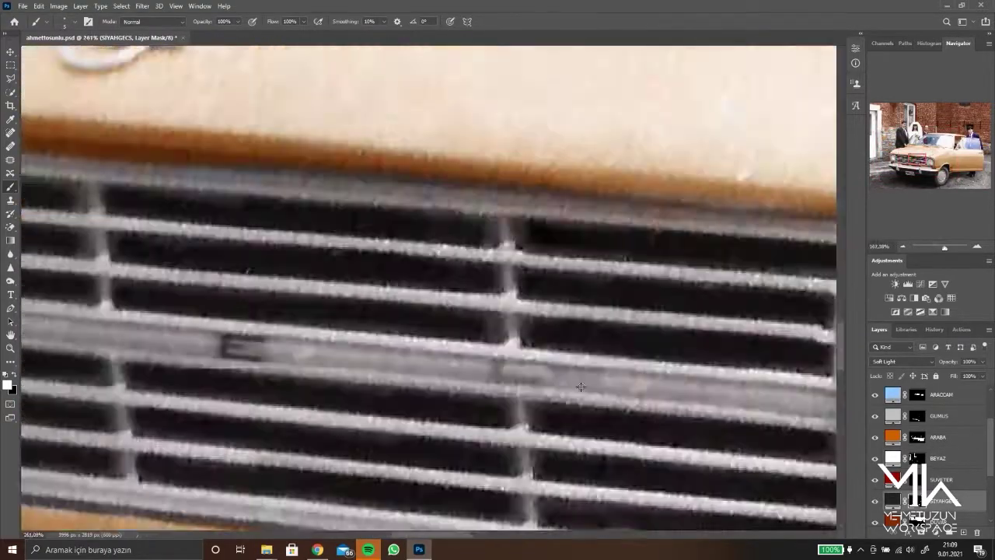
scroll(472, 375, "up", 4)
scroll(472, 376, "down", 5)
scroll(350, 327, "down", 1)
Zoom around the left stone wall and check the brush size and hardness options
scroll(255, 284, "up", 2)
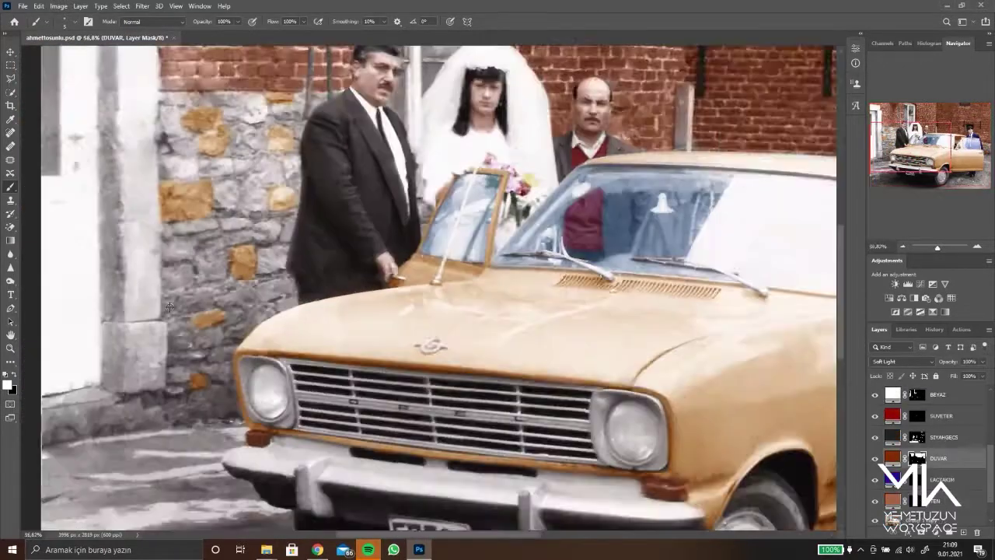
scroll(256, 284, "up", 2)
scroll(538, 190, "down", 2)
scroll(288, 468, "down", 2)
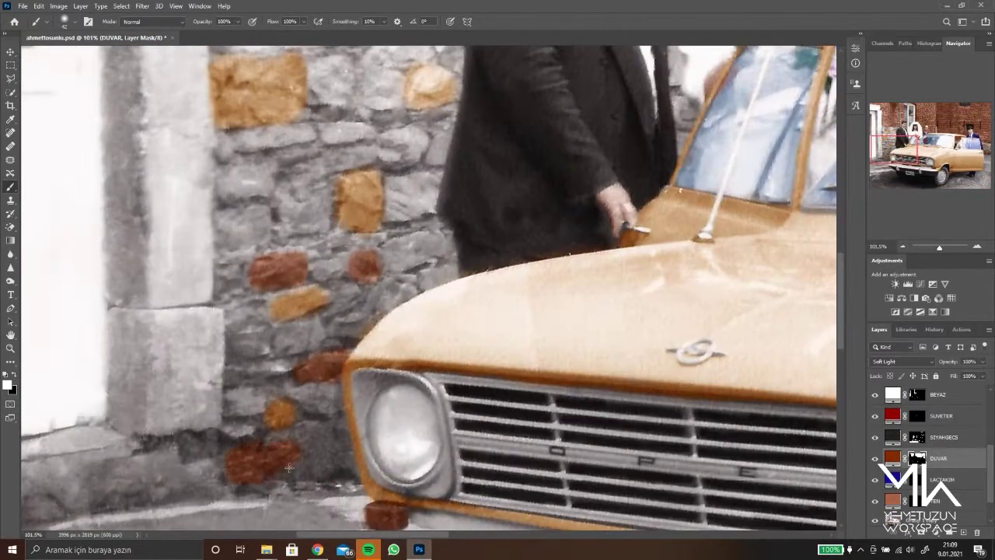
scroll(319, 432, "down", 3)
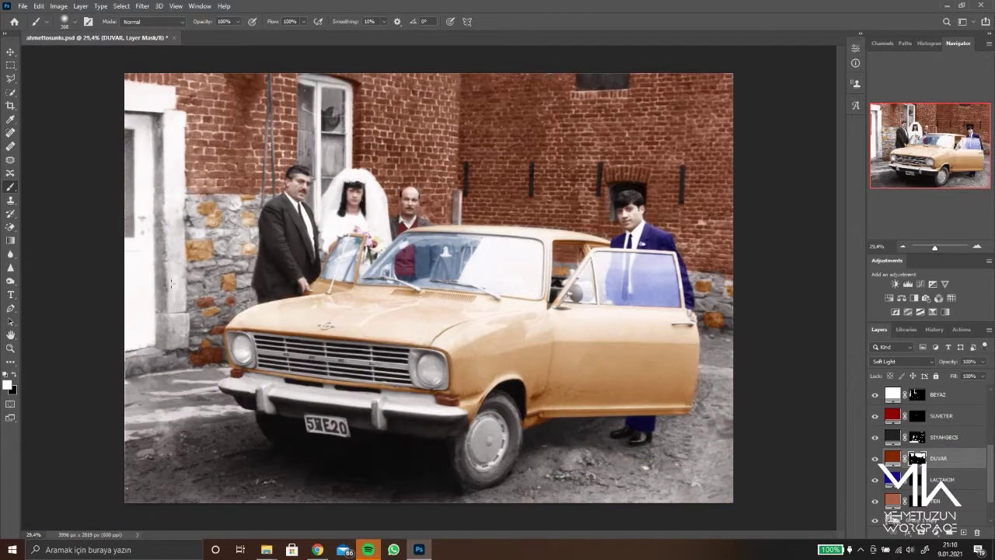
scroll(171, 284, "up", 5)
right_click(200, 130)
key("Escape")
Paint more grey stones on the DUVAR and TEN masks with rusty red and pinkish tints
scroll(687, 223, "down", 3)
scroll(687, 223, "up", 3)
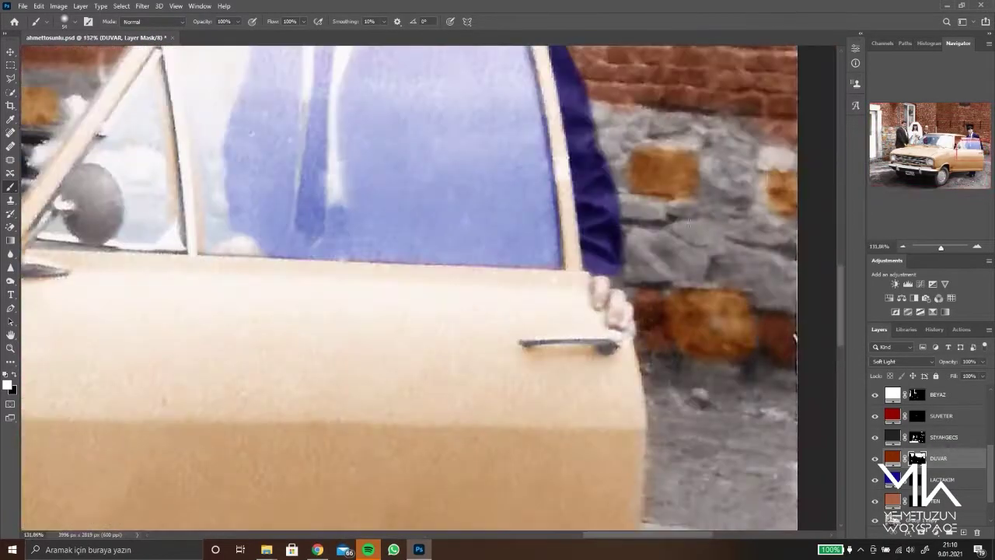
scroll(659, 124, "down", 2)
scroll(402, 299, "up", 3)
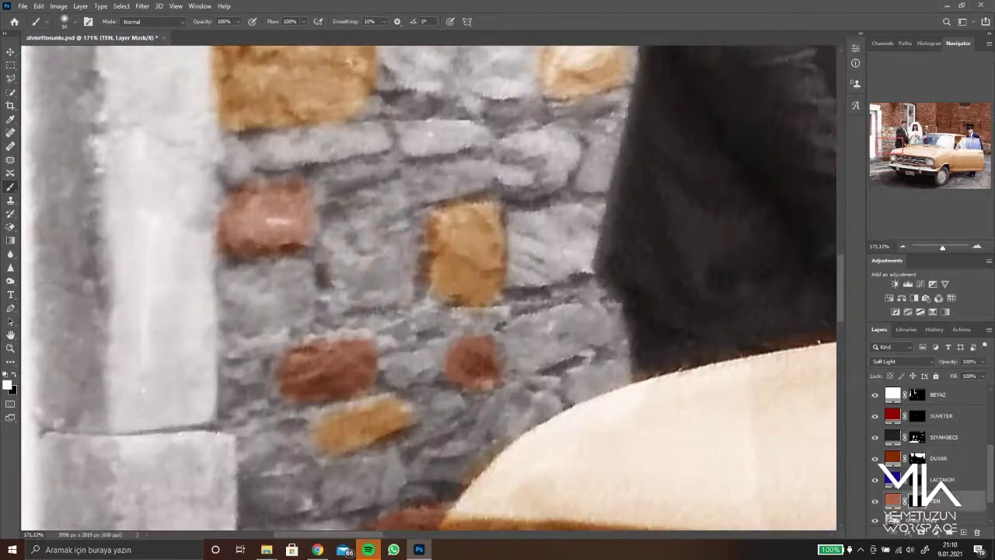
scroll(402, 299, "down", 3)
scroll(232, 158, "up", 2)
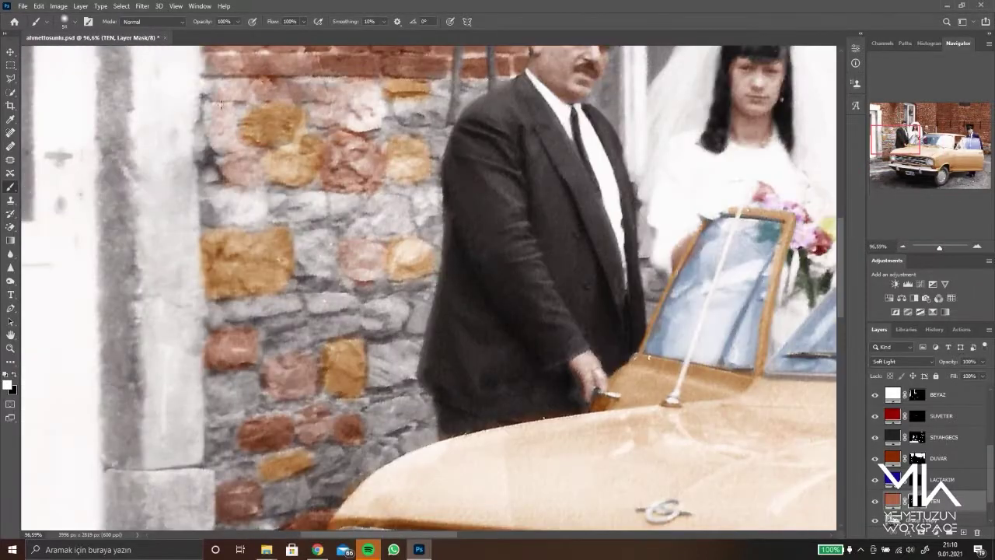
scroll(404, 311, "down", 2)
scroll(308, 390, "up", 3)
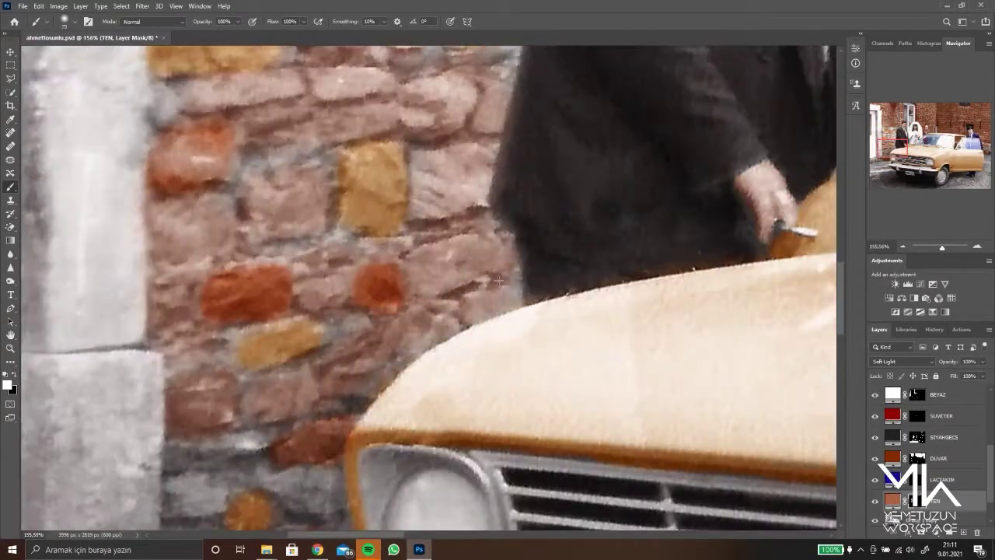
scroll(309, 390, "up", 2)
scroll(181, 363, "down", 2)
scroll(505, 203, "up", 2)
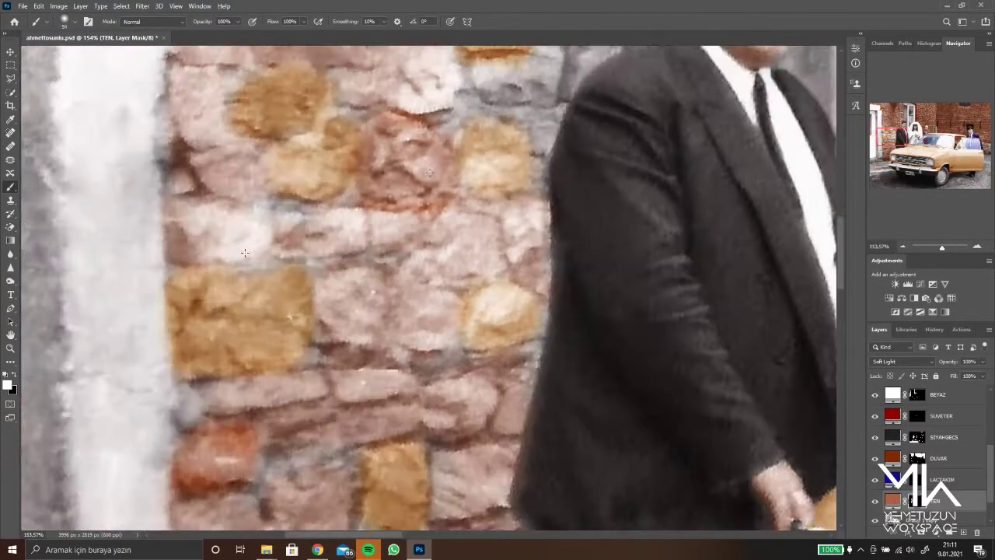
scroll(505, 203, "up", 2)
scroll(433, 393, "down", 3)
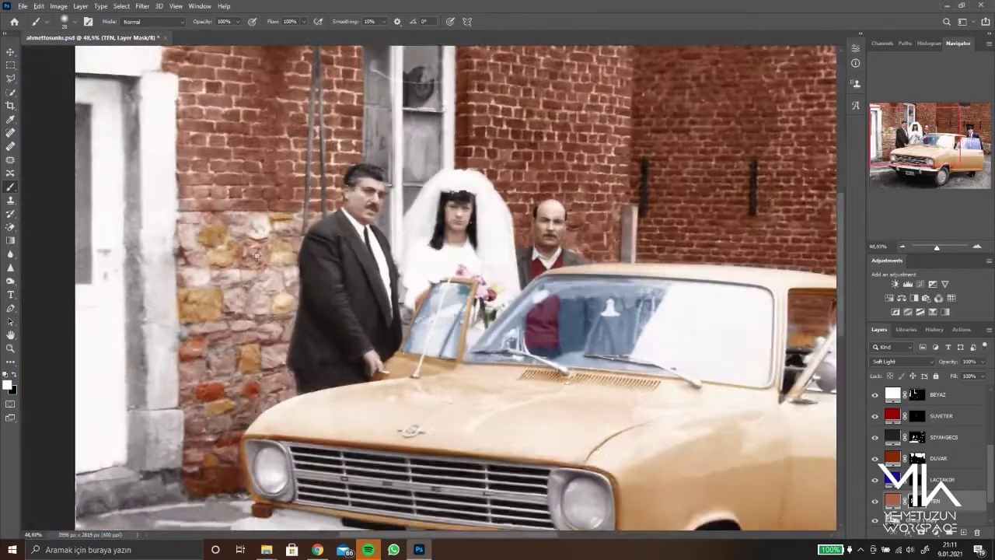
scroll(553, 329, "up", 2)
scroll(553, 329, "up", 2)
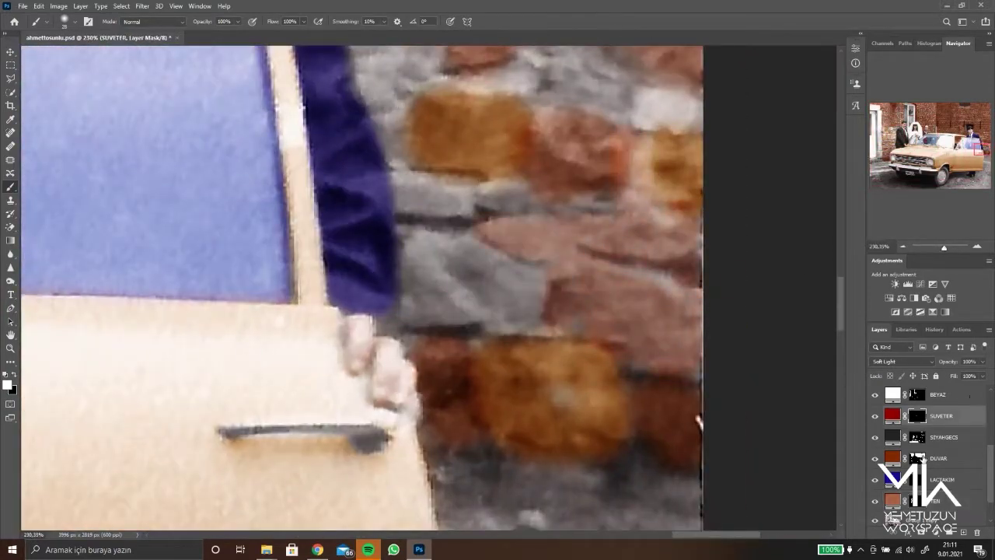
Paint black over the lips on the TEN mask to remove the skin tint
scroll(464, 274, "up", 3)
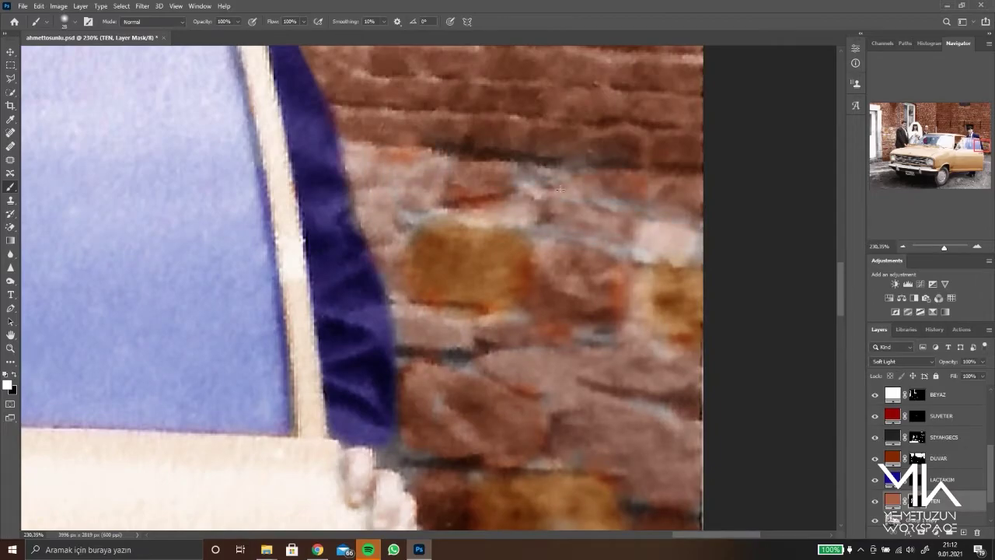
scroll(560, 188, "down", 3)
scroll(560, 188, "up", 3)
scroll(637, 271, "down", 3)
scroll(637, 271, "up", 2)
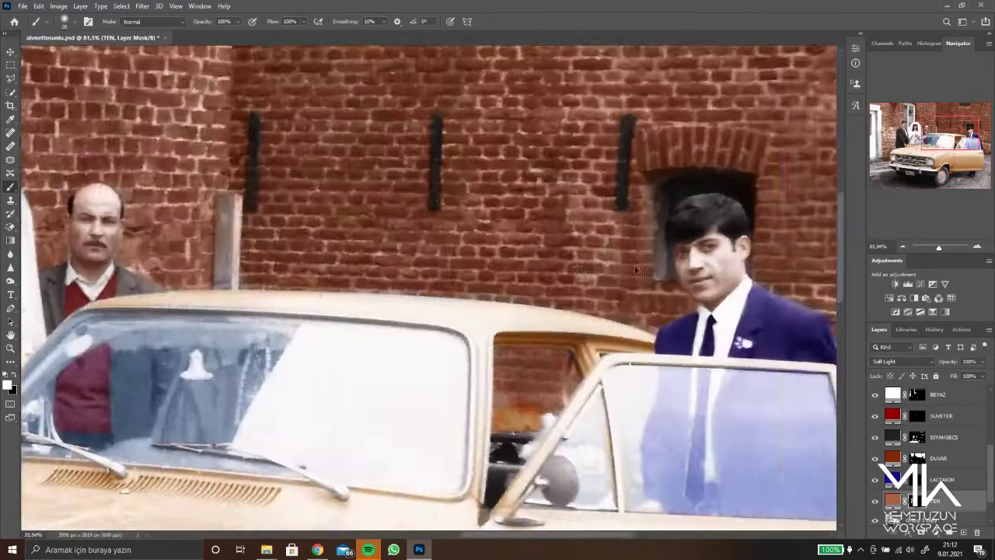
scroll(638, 270, "up", 3)
scroll(213, 204, "down", 3)
scroll(233, 233, "up", 5)
scroll(264, 278, "up", 1)
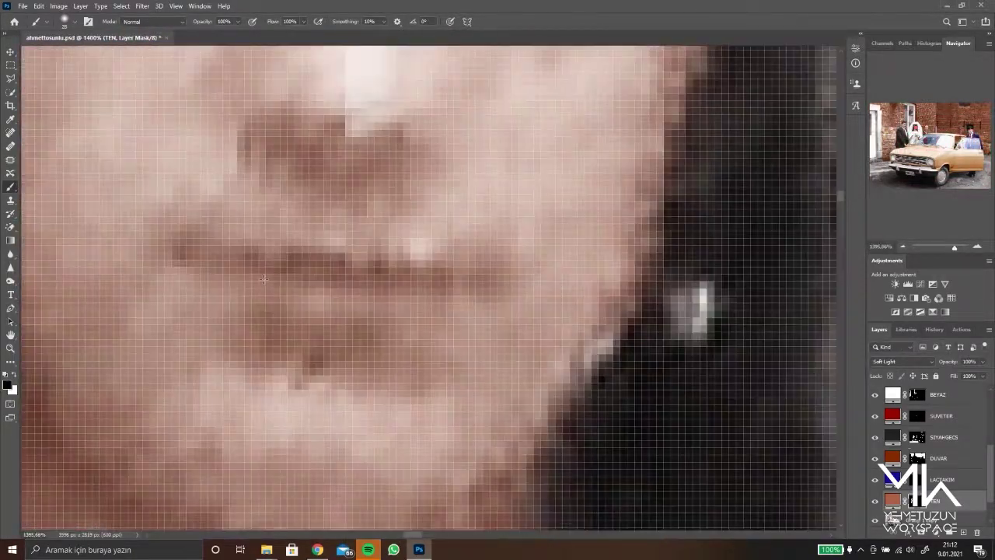
left_click_drag(201, 253, 416, 286)
Paint the lips white on the SUVETER mask so they turn red
scroll(924, 443, "up", 3)
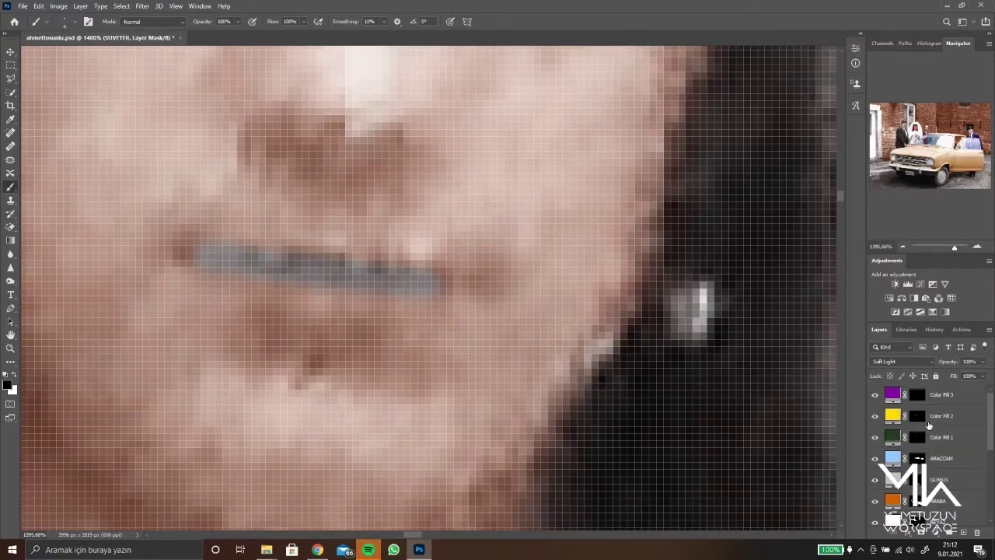
scroll(930, 430, "down", 3)
left_click(893, 479)
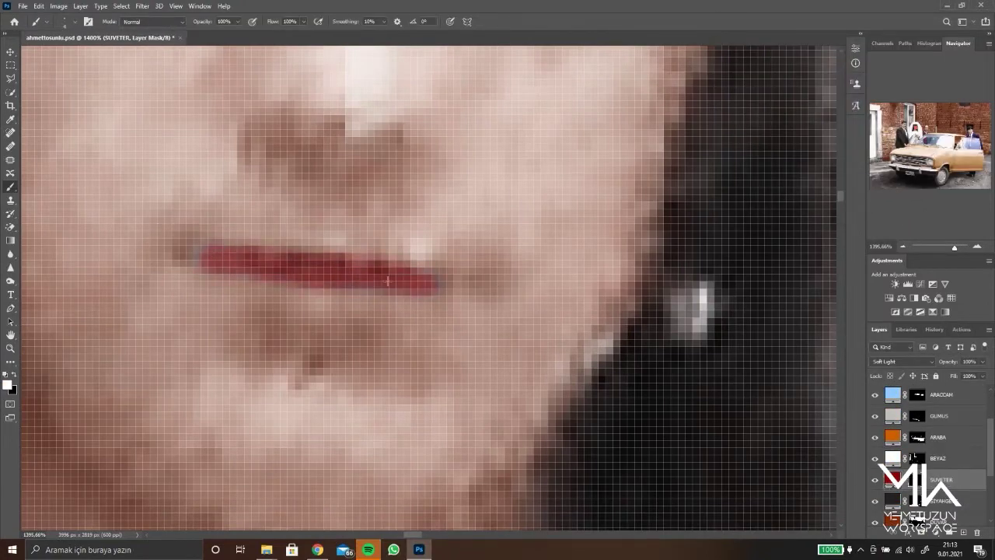
scroll(388, 281, "down", 10)
scroll(451, 233, "up", 5)
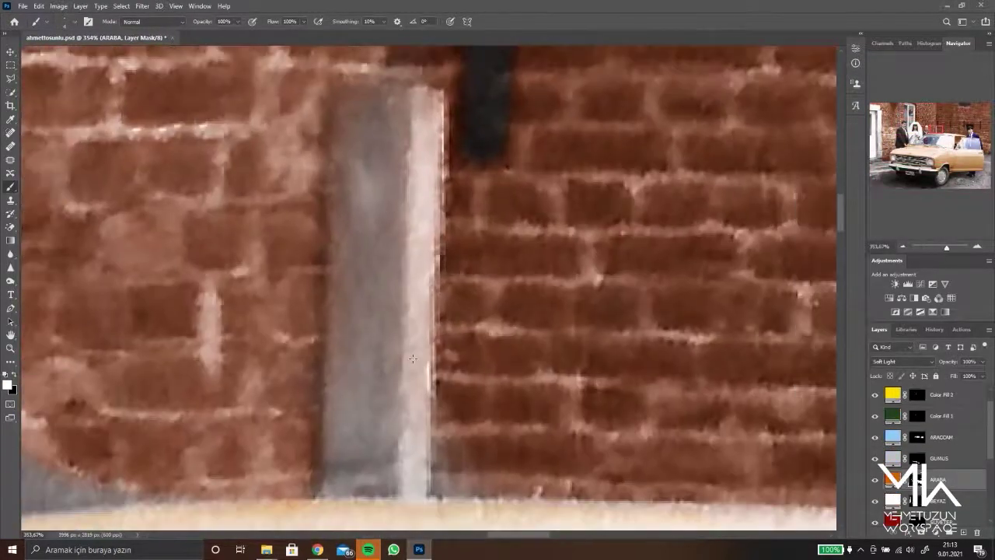
Add a brown Soft Light colour fill and paint it onto the grey post in the brick wall
scroll(929, 451, "down", 5)
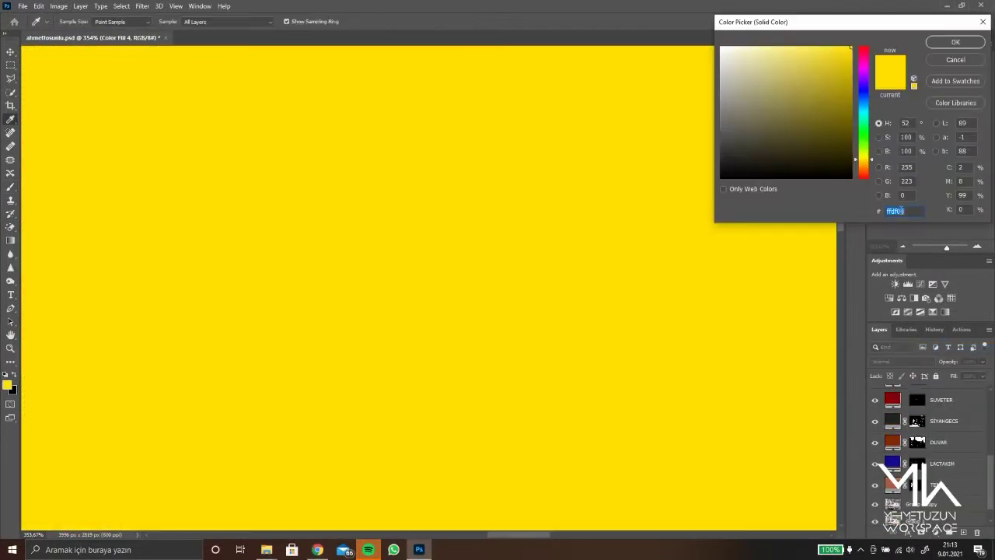
left_click_drag(859, 117, 859, 156)
left_click(950, 40)
key("alt+shift+f")
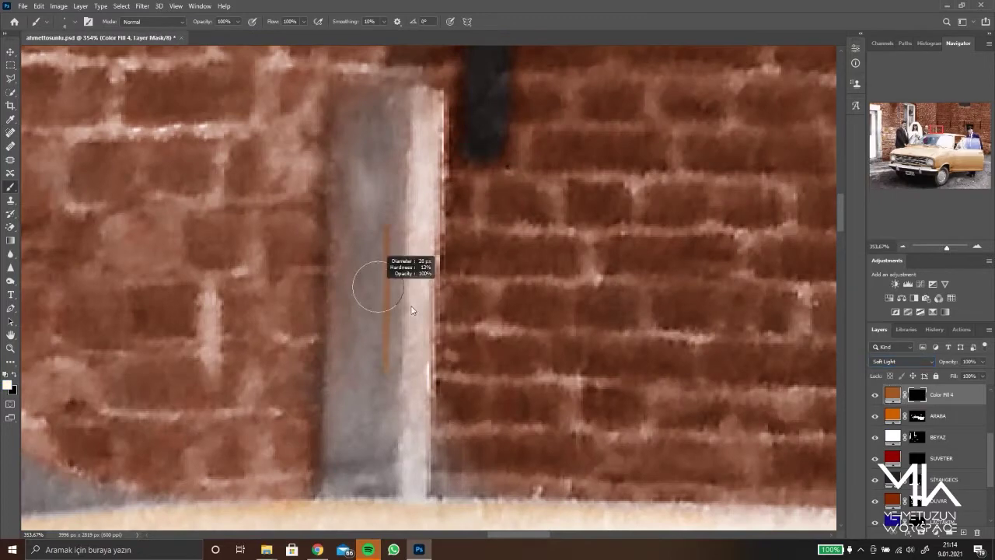
left_click_drag(412, 310, 420, 458)
left_click_drag(404, 374, 335, 490)
Add a second Soft Light colour fill with hex 725a48 to warm the ground
scroll(367, 142, "down", 5)
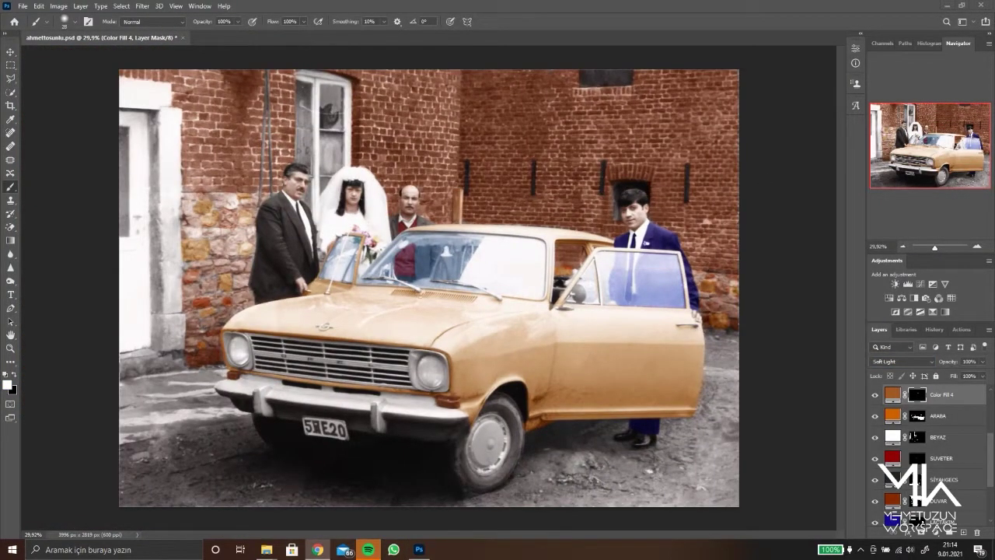
type("725")
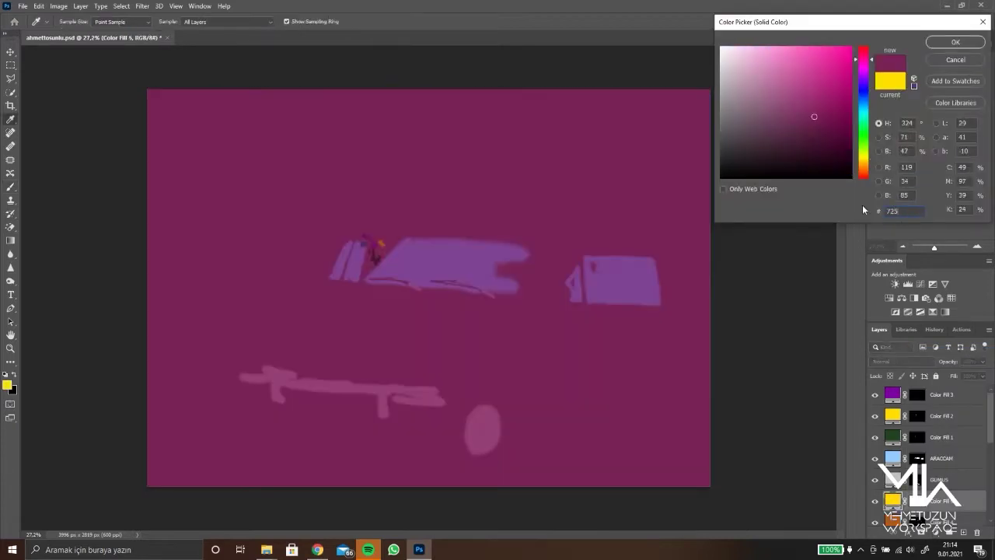
type("a48")
key("Return")
key("alt+shift+f")
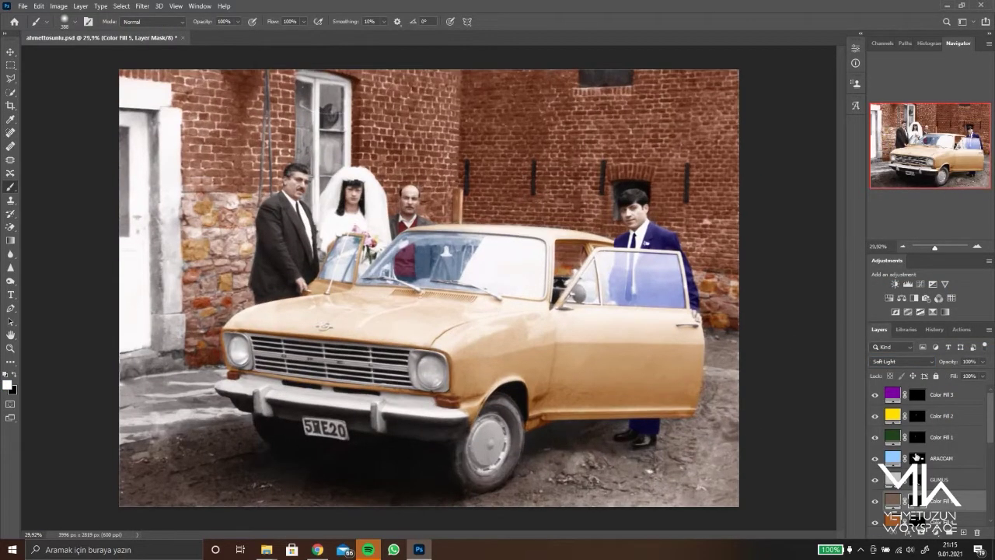
scroll(326, 179, "up", 5)
scroll(327, 179, "up", 4)
Paint the ARACCAM mask white over the lower and upper window panes and the gaps beside the veil
left_click_drag(311, 156, 389, 349)
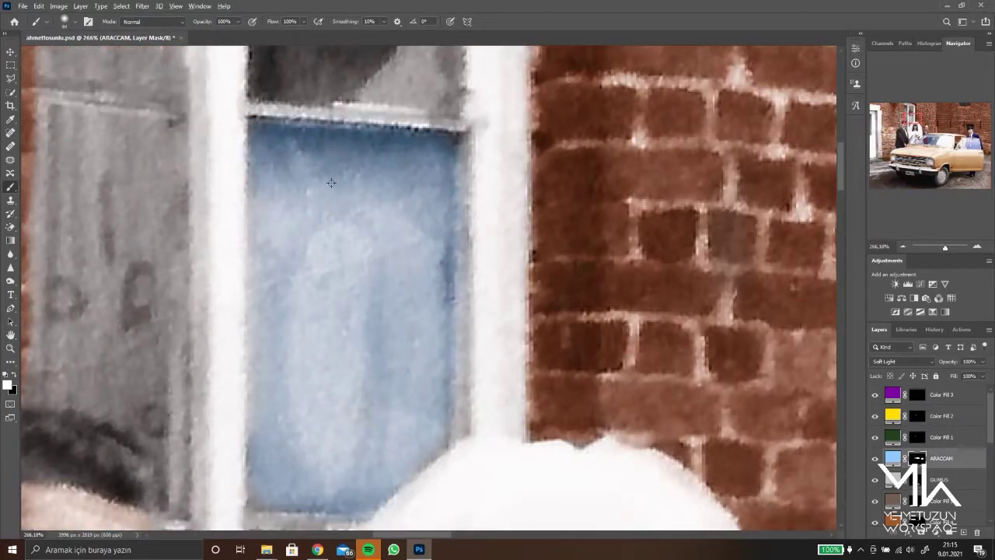
left_click_drag(373, 116, 388, 435)
left_click_drag(327, 279, 355, 406)
scroll(356, 405, "up", 3)
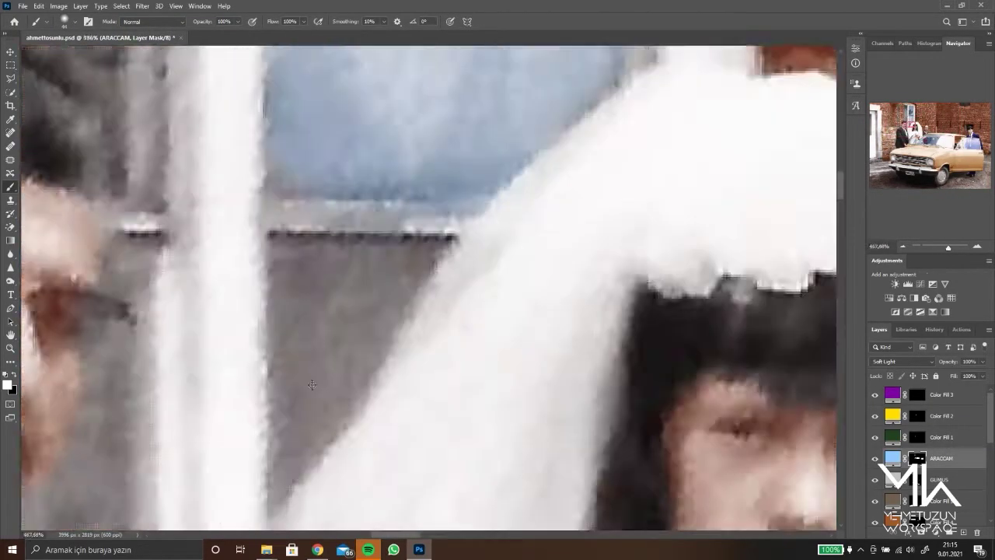
scroll(311, 234, "down", 3)
scroll(245, 69, "up", 4)
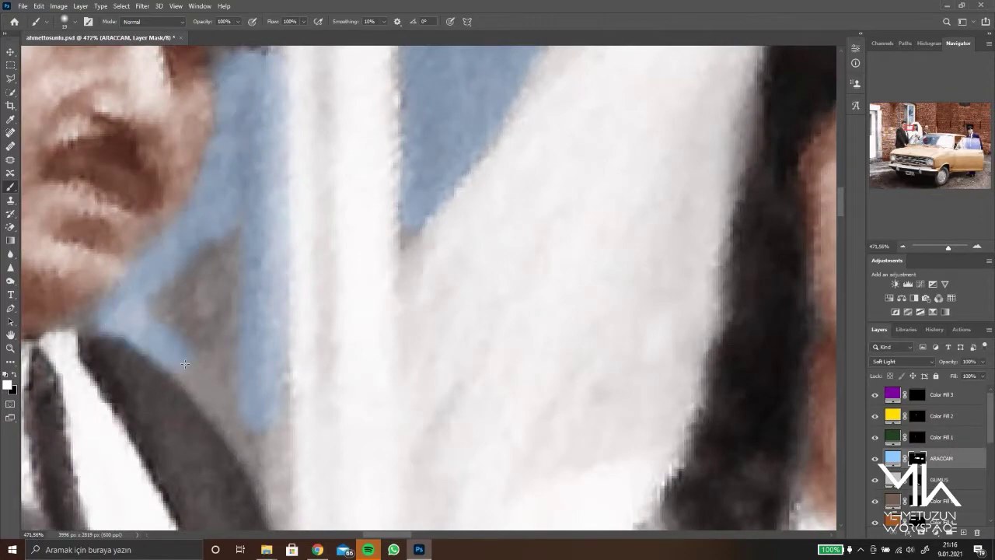
scroll(245, 93, "down", 2)
scroll(245, 153, "down", 5)
scroll(246, 152, "up", 4)
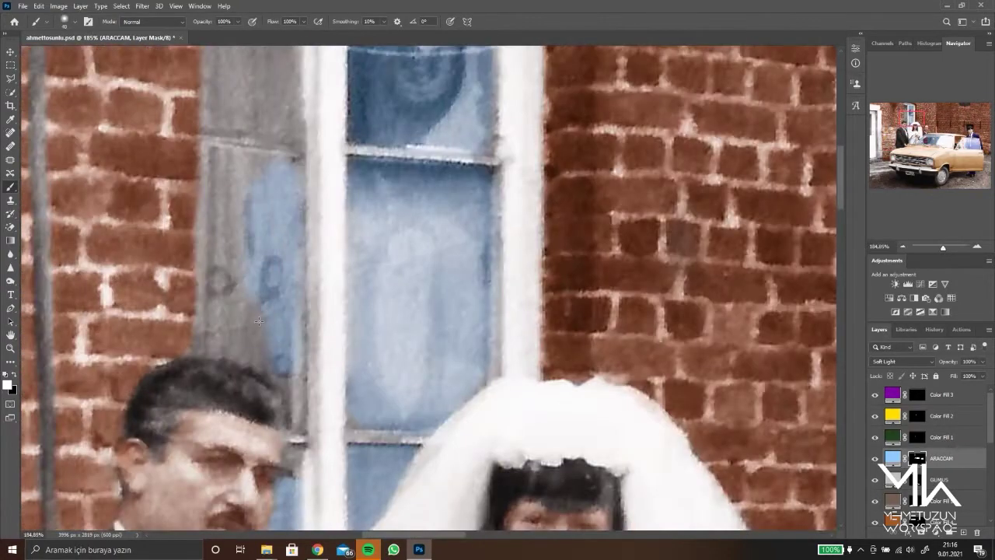
scroll(233, 344, "down", 1)
scroll(241, 311, "down", 1)
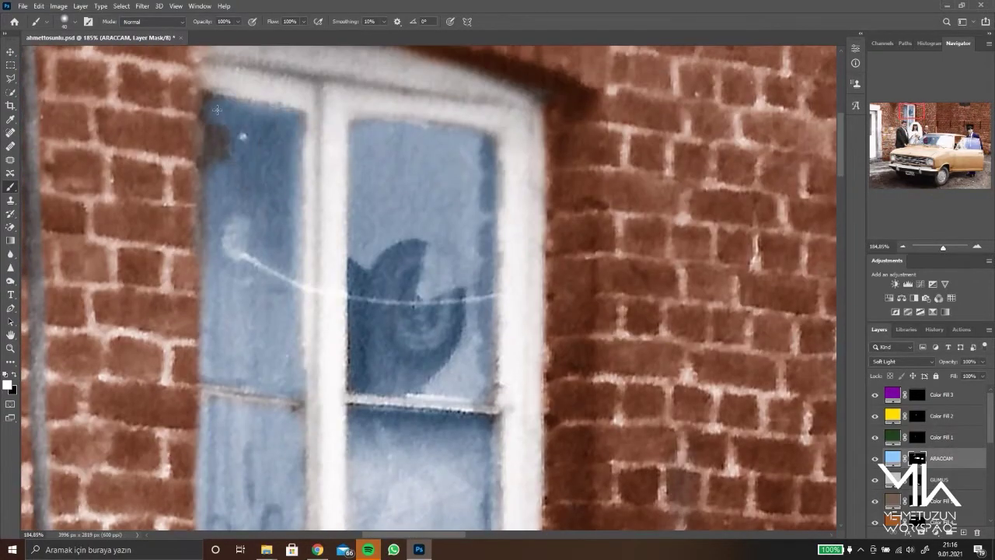
scroll(249, 288, "down", 2)
scroll(249, 289, "up", 3)
scroll(161, 247, "down", 1)
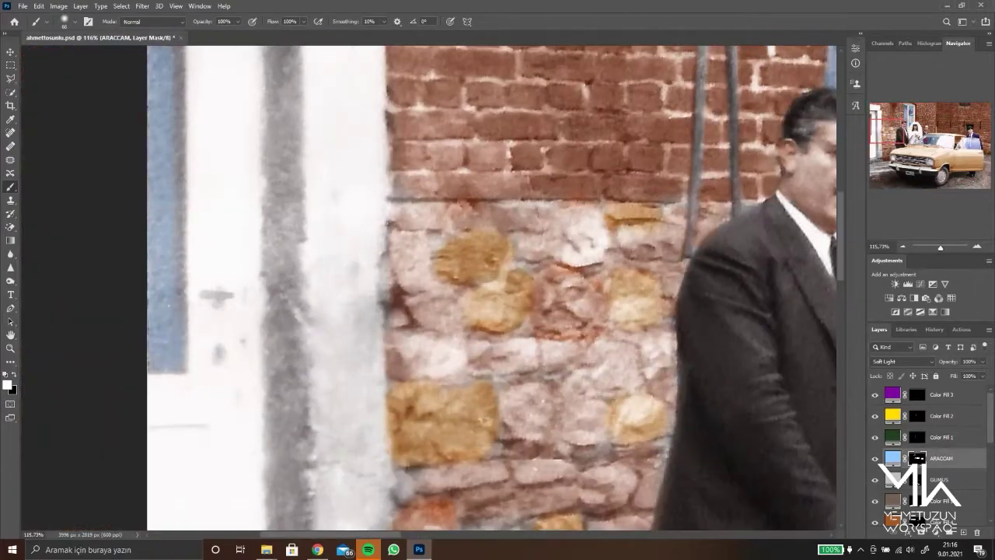